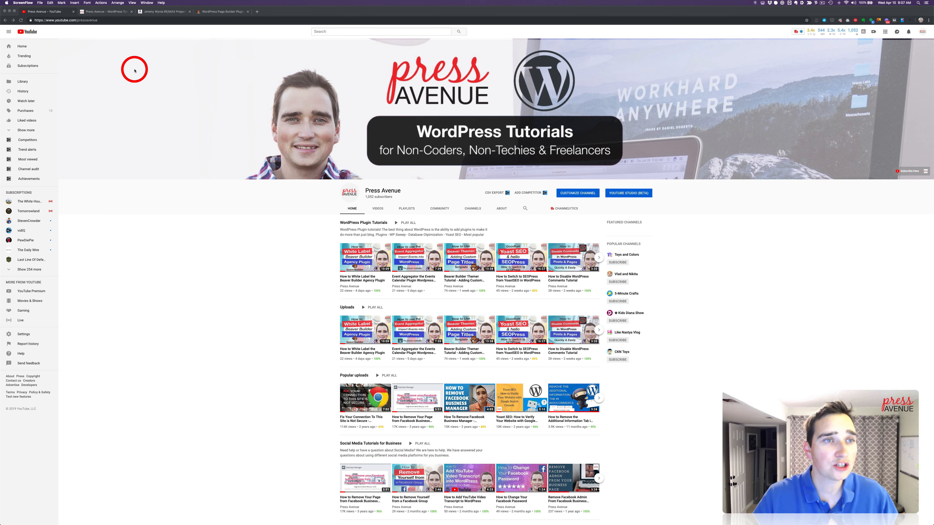
# View the Press Avenue website and the home page of the client's real estate site
pyautogui.click(106, 11)
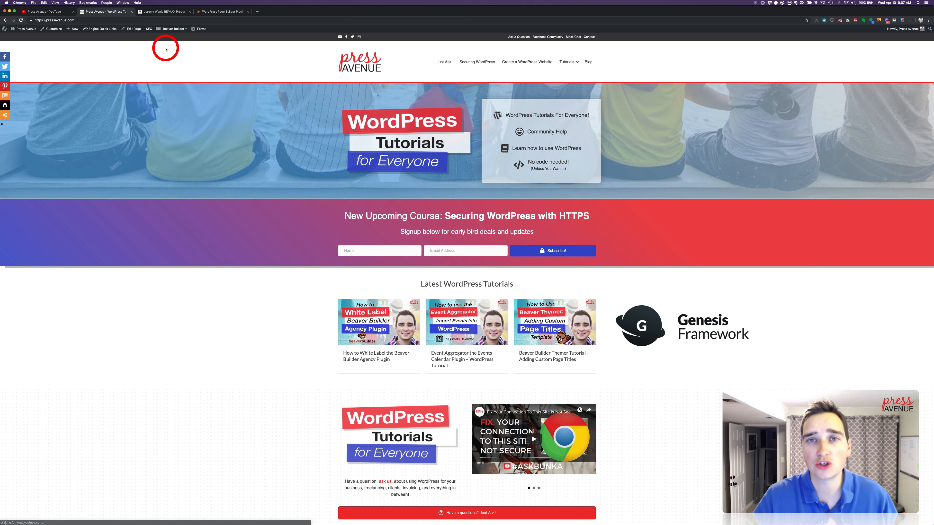
pyautogui.click(169, 12)
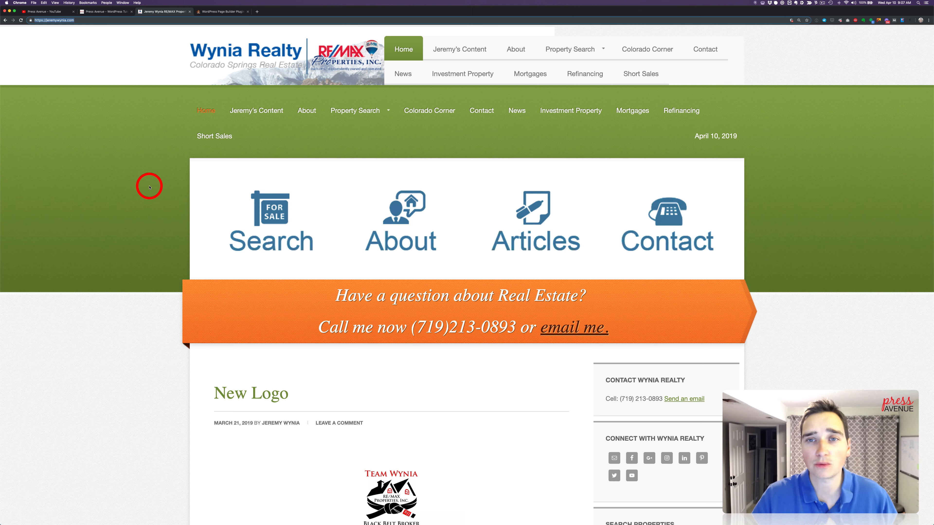
pyautogui.scroll(1, 157, 164)
pyautogui.click(158, 164)
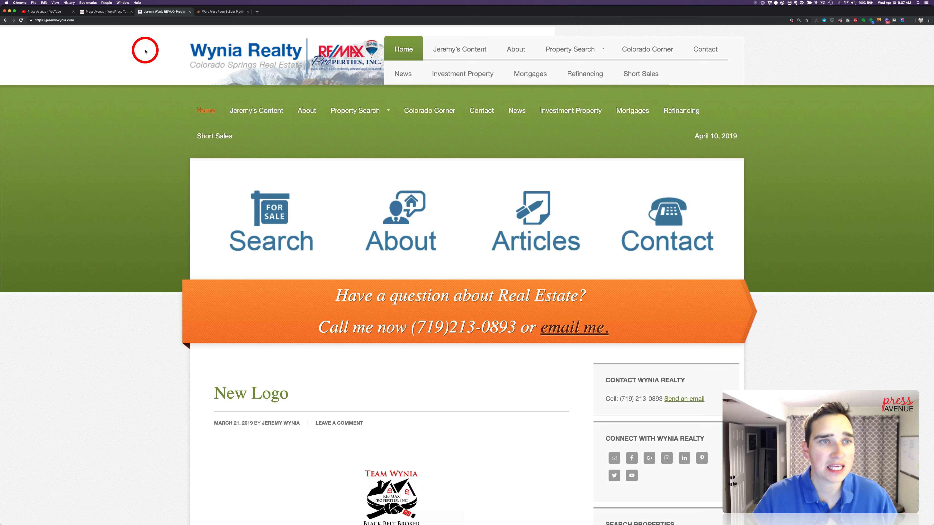
# Open the real estate site's WordPress dashboard by adding /wp-admin to its address
pyautogui.click(95, 22)
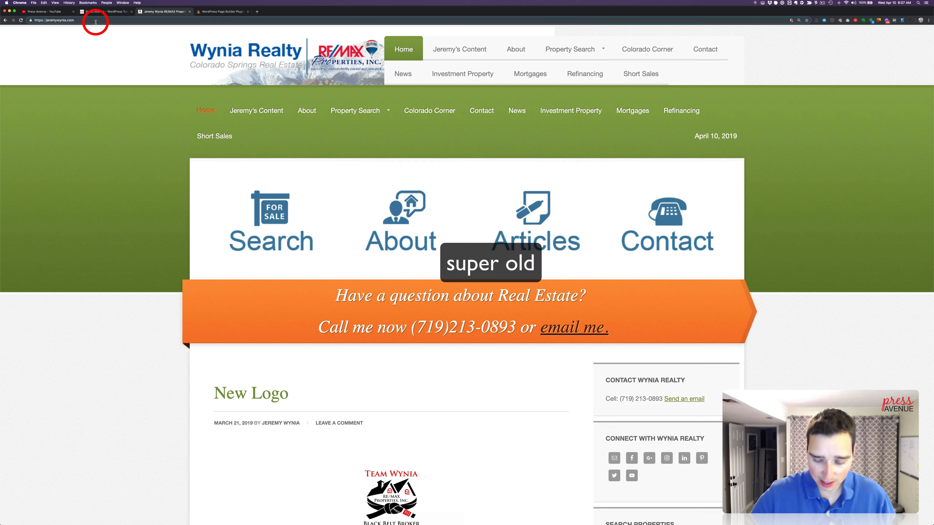
pyautogui.write('/wp-admin')
pyautogui.press('Delete')
pyautogui.press('Return')
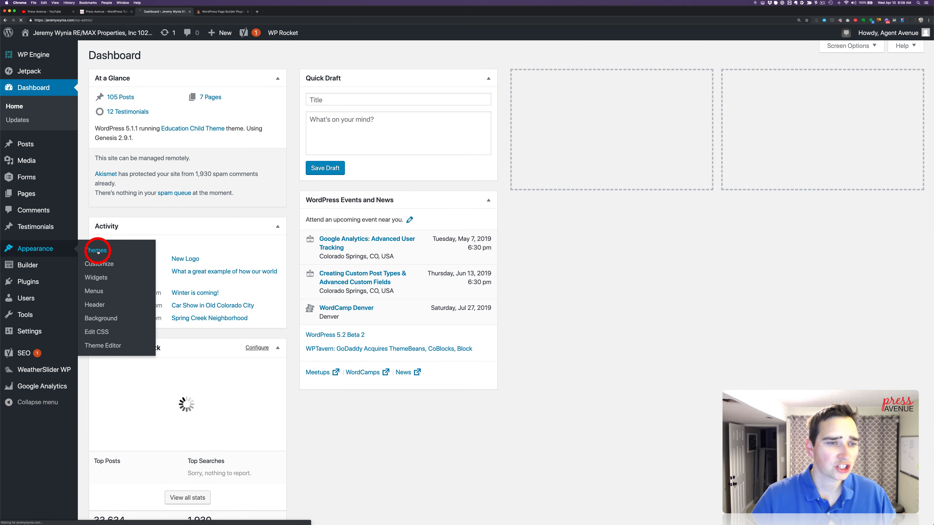
# Review the site's installed themes and examine the details of Client Theme
pyautogui.click(341, 252)
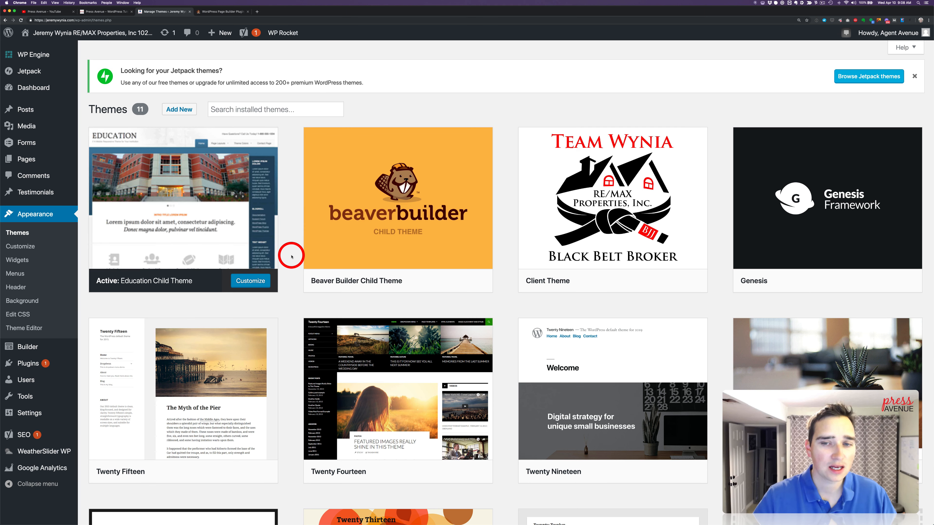
pyautogui.scroll(-3, 292, 256)
pyautogui.scroll(3, 288, 254)
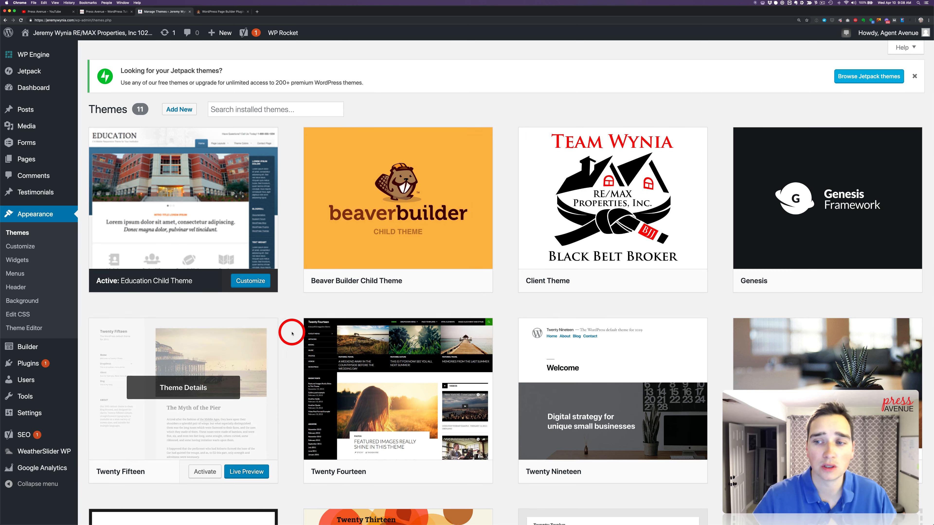
pyautogui.scroll(-3, 292, 334)
pyautogui.scroll(3, 292, 331)
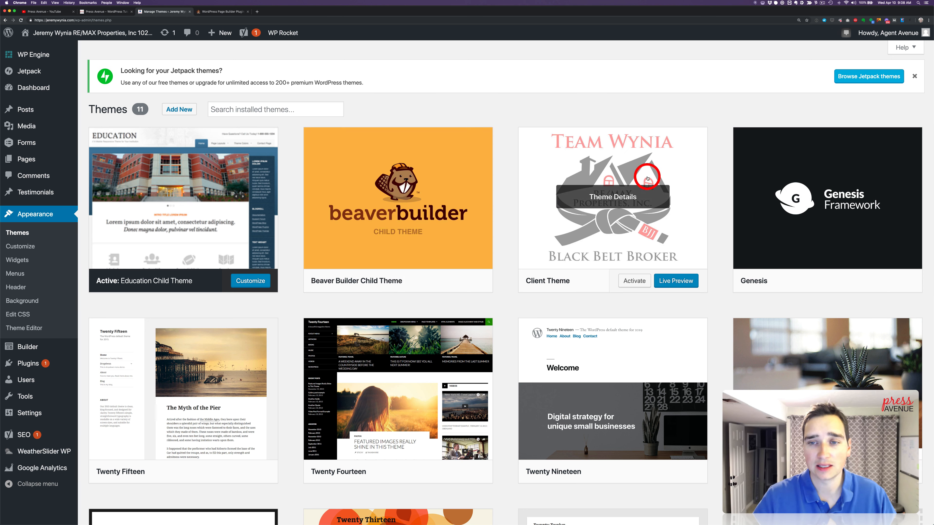
pyautogui.click(652, 193)
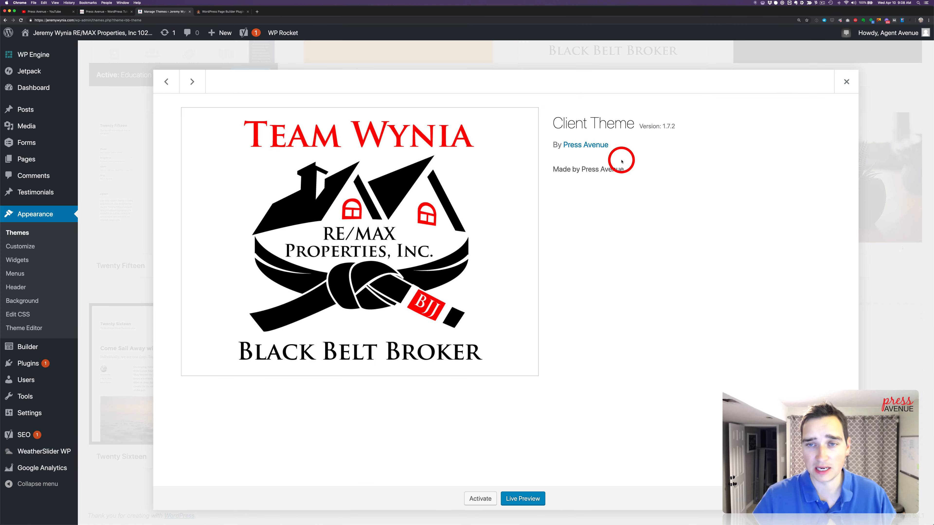
pyautogui.click(846, 81)
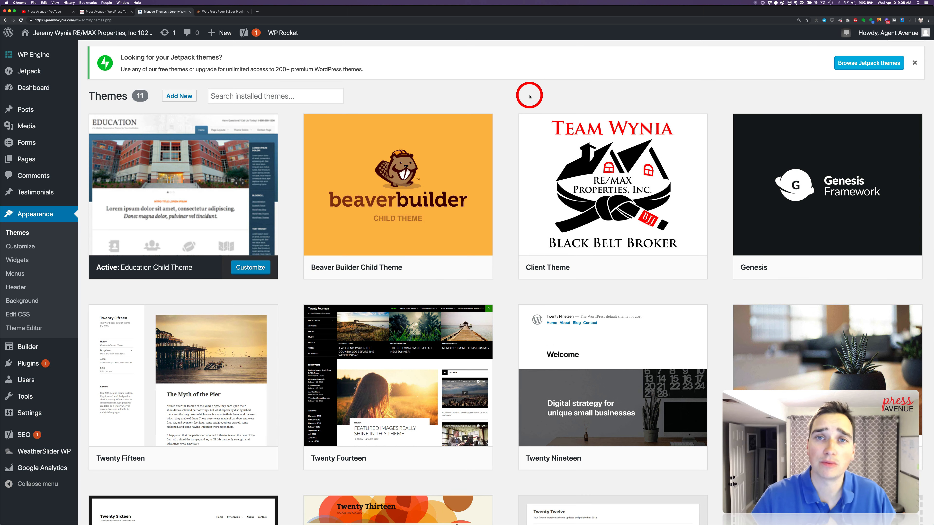
pyautogui.scroll(-2, 529, 96)
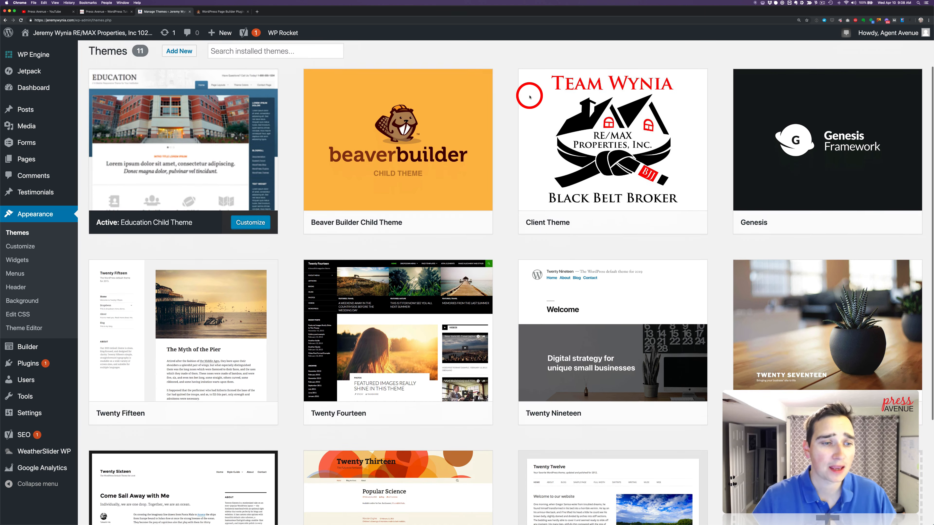
pyautogui.scroll(3, 530, 91)
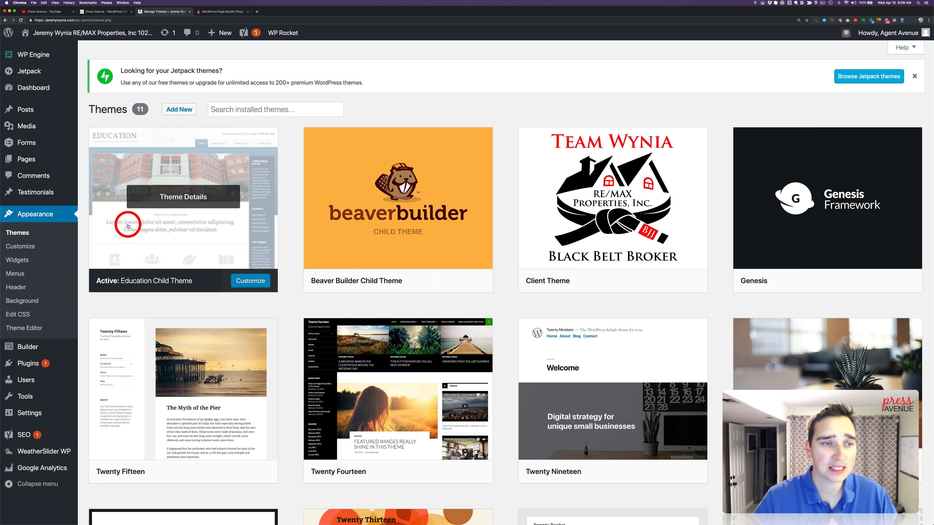
# Bulk deactivate the Genesis eNews Extended and Genesis Featured Widget Amplified plugins, declining to create a restore point
pyautogui.click(52, 367)
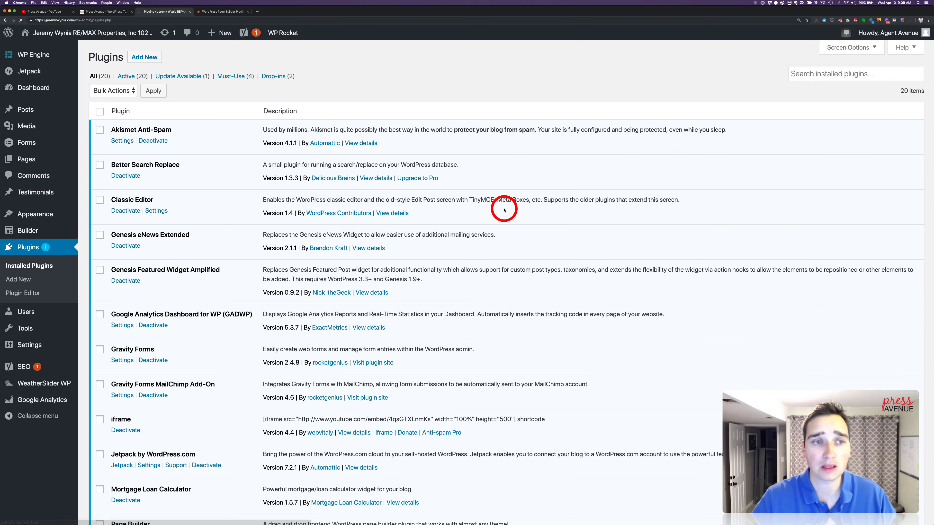
pyautogui.scroll(-3, 318, 188)
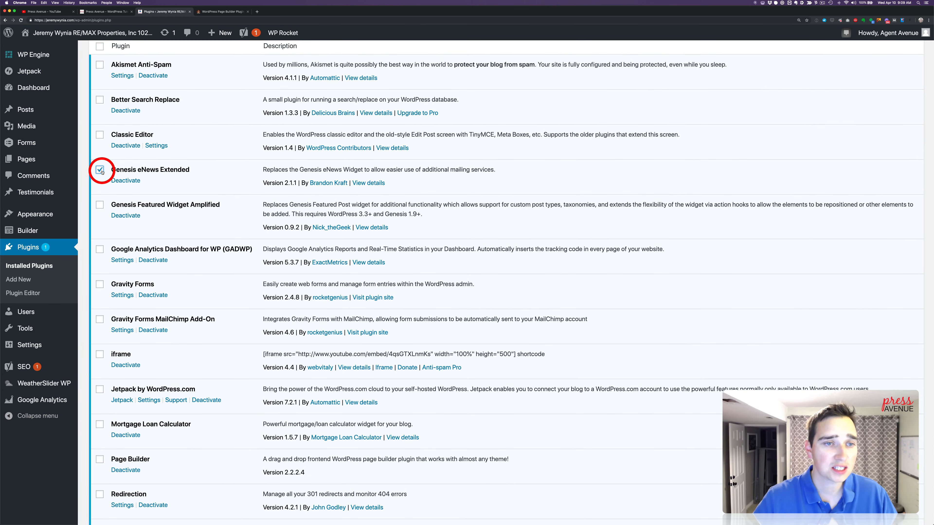
pyautogui.click(99, 204)
pyautogui.scroll(-2, 98, 203)
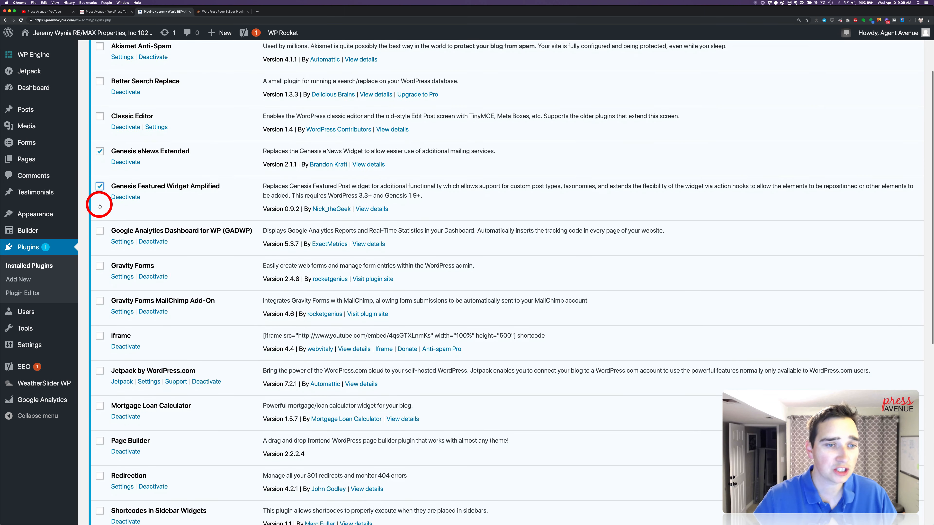
pyautogui.scroll(-5, 99, 206)
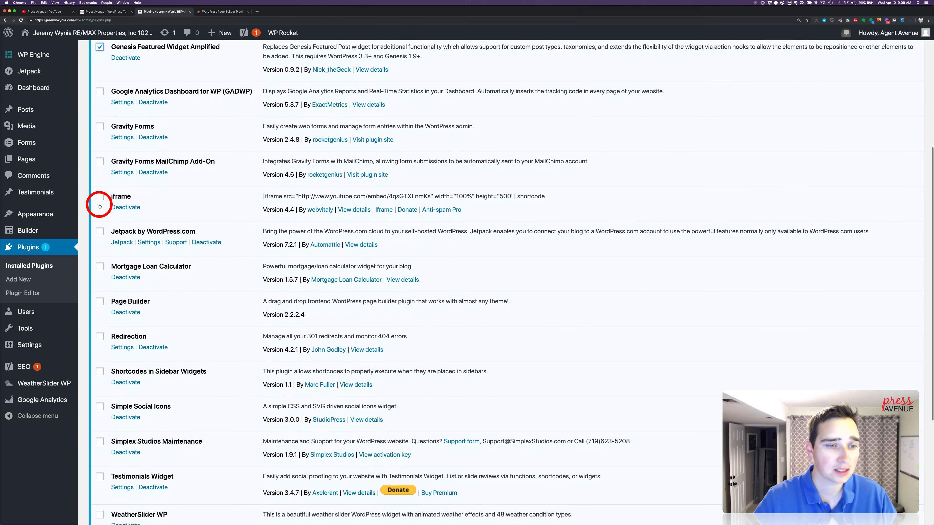
pyautogui.scroll(-5, 99, 207)
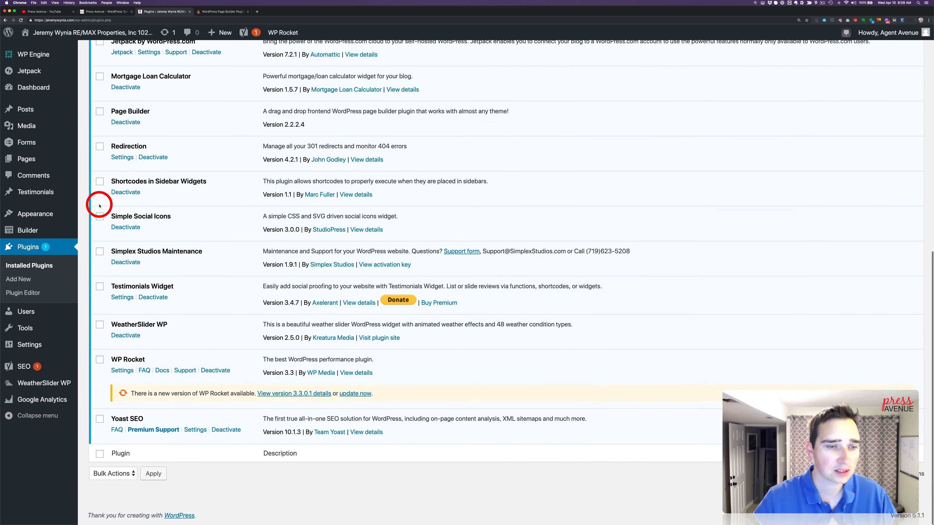
pyautogui.scroll(11, 99, 206)
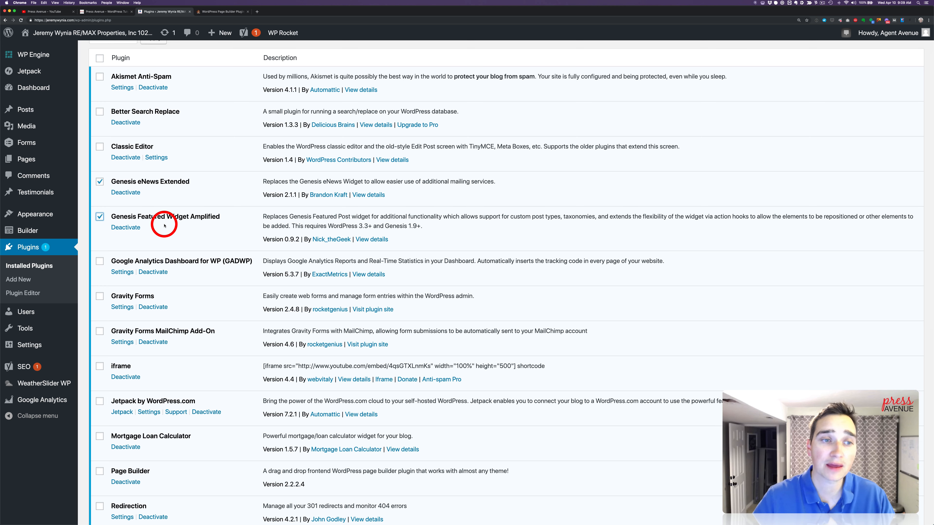
pyautogui.scroll(3, 164, 225)
pyautogui.click(124, 91)
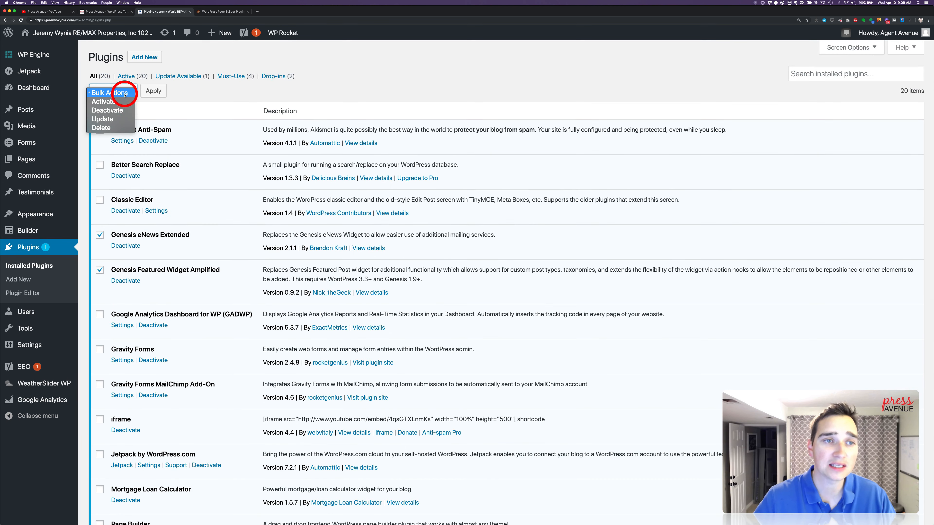
pyautogui.click(123, 110)
pyautogui.click(153, 90)
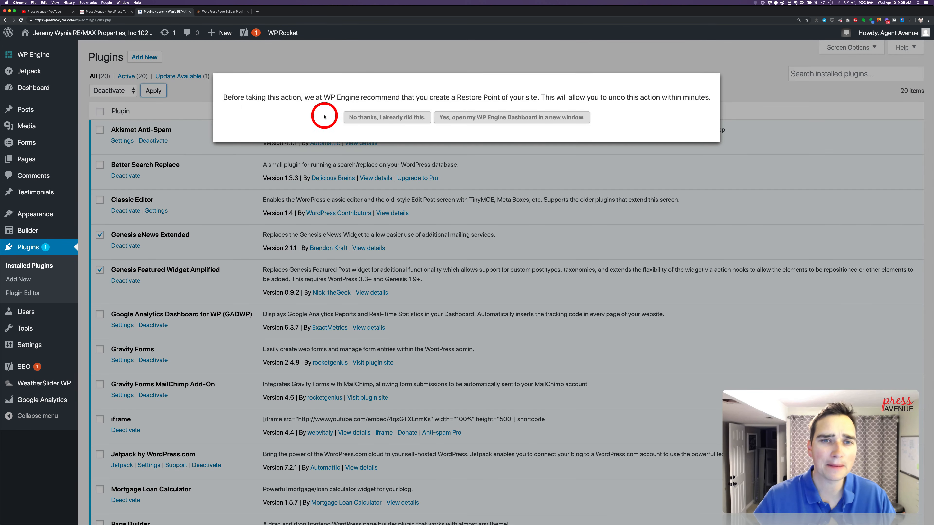
pyautogui.click(372, 117)
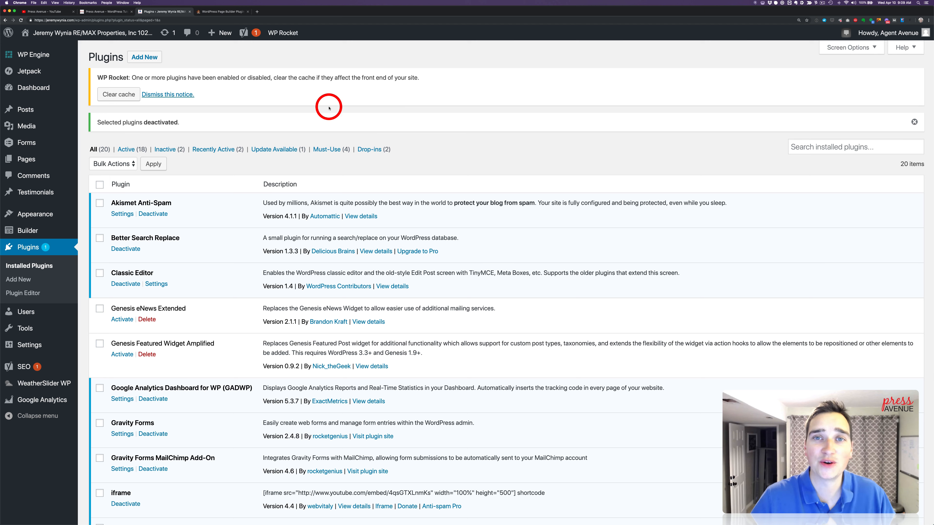
# Clear the WP Rocket cache after deactivating the two Genesis plugins
pyautogui.click(118, 95)
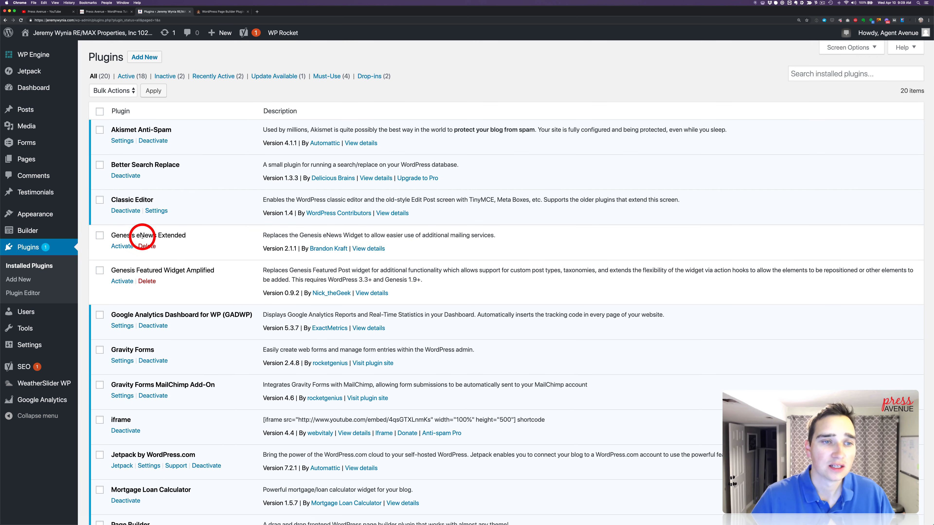
pyautogui.moveTo(119, 236); pyautogui.dragTo(173, 237)
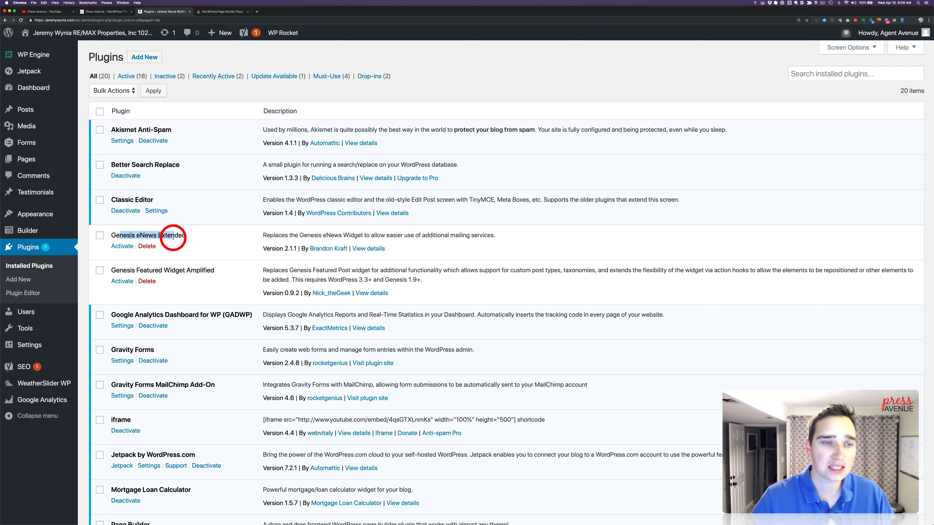
pyautogui.moveTo(120, 271); pyautogui.dragTo(191, 271)
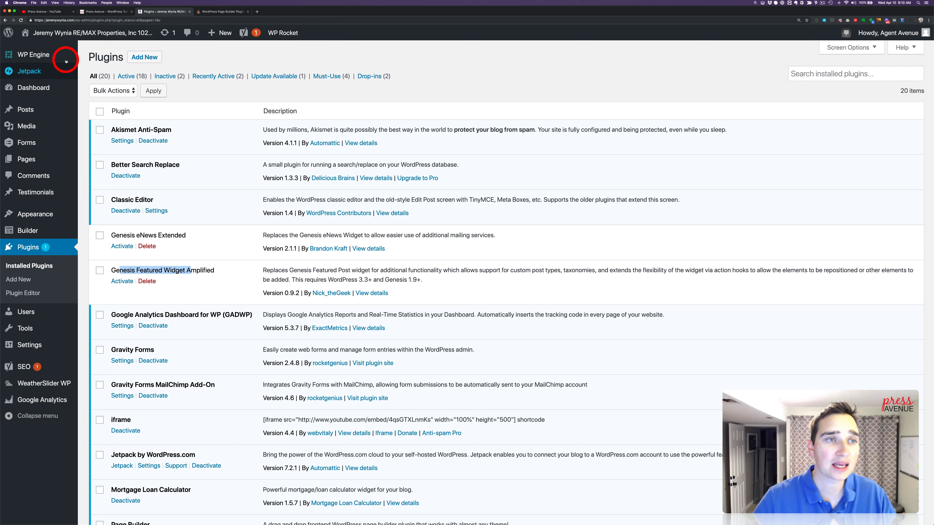
# Open the site's home page in a new browser tab and check its layout with the Genesis plugins deactivated
pyautogui.rightClick(66, 36)
pyautogui.click(70, 38)
pyautogui.click(208, 14)
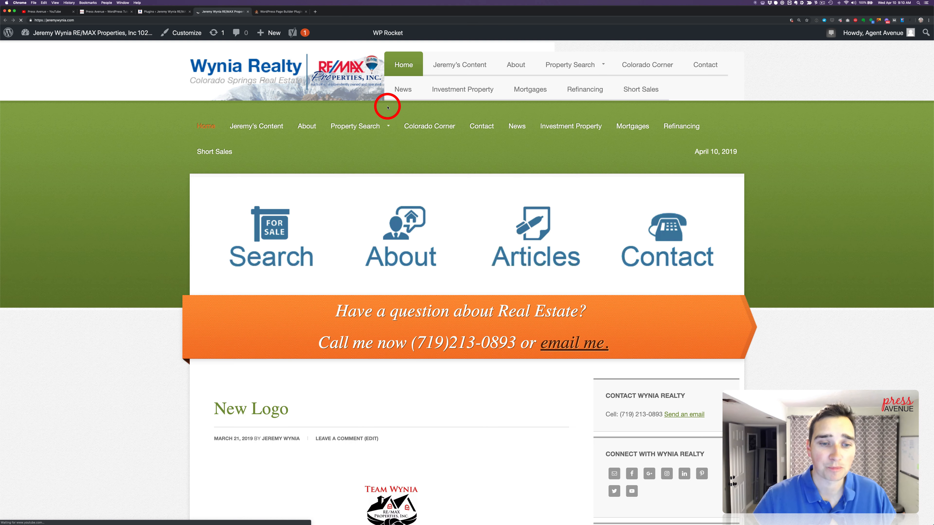
pyautogui.scroll(-9, 500, 261)
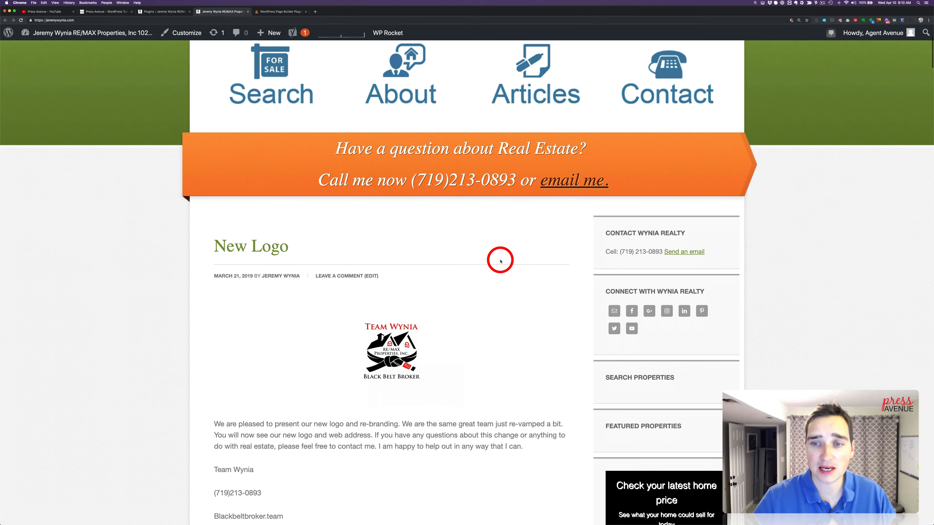
pyautogui.scroll(9, 500, 261)
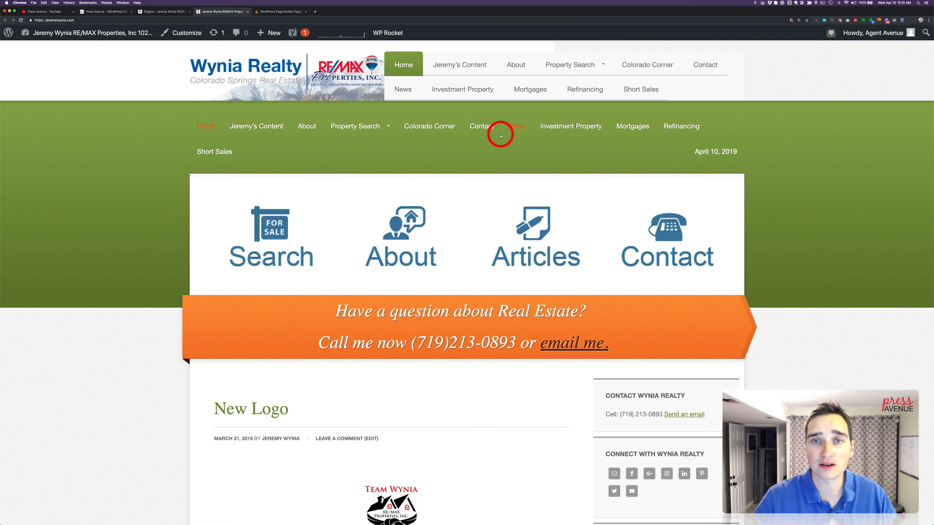
# Try to install the Beaver Builder agency plugin by uploading bb-plugin-agency.zip in the site's admin
pyautogui.click(162, 15)
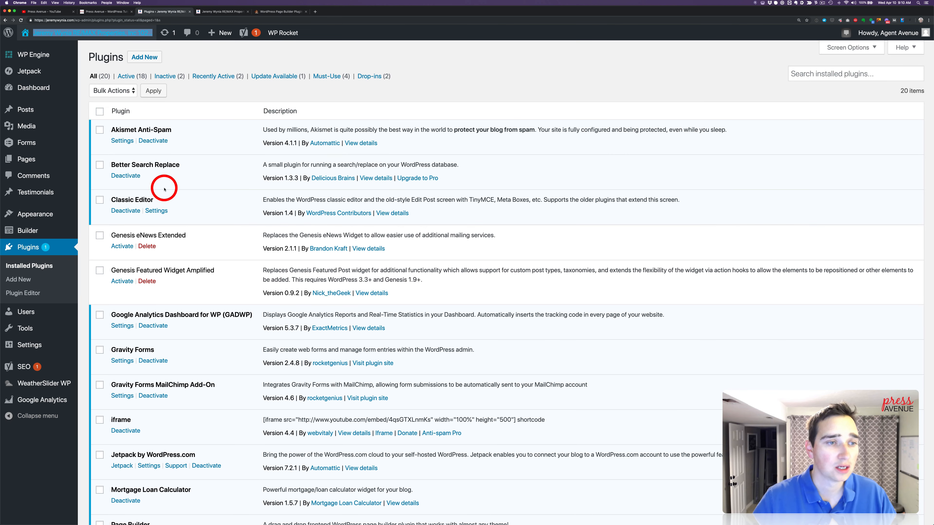
pyautogui.click(49, 217)
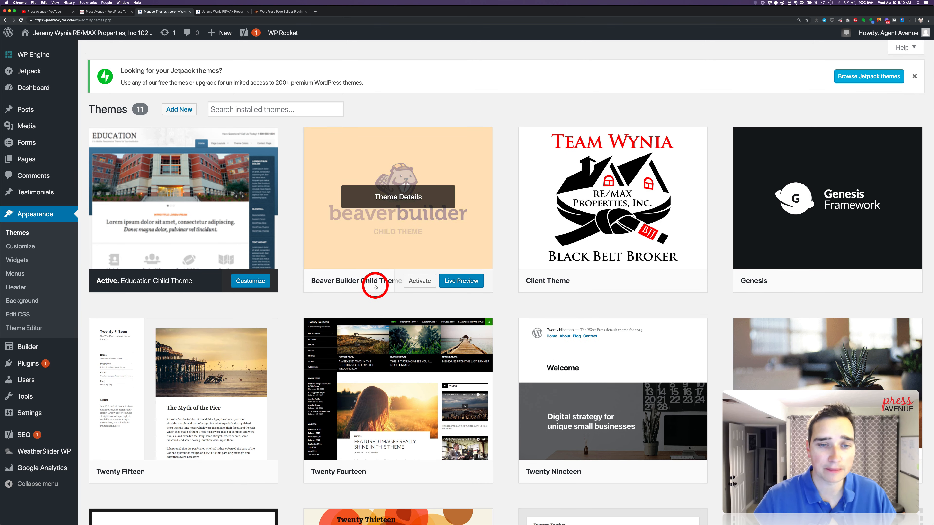
pyautogui.click(55, 359)
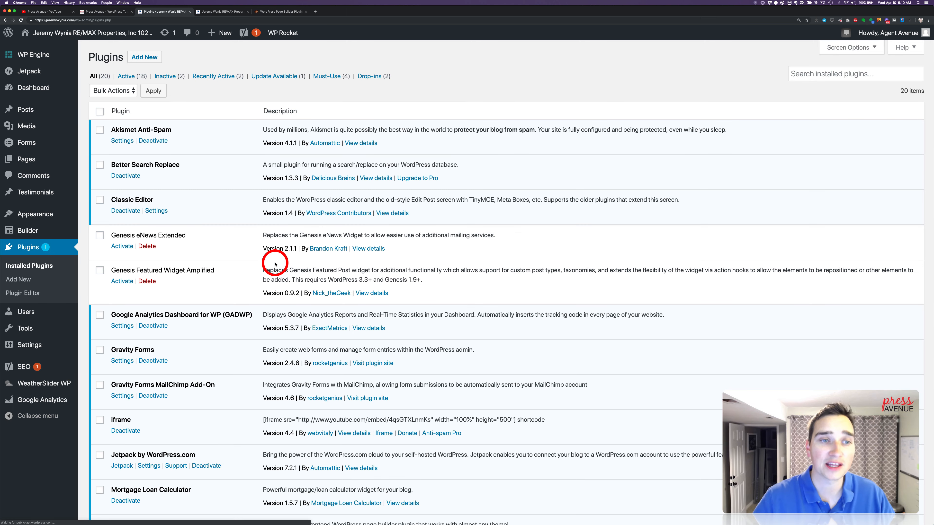
pyautogui.click(144, 57)
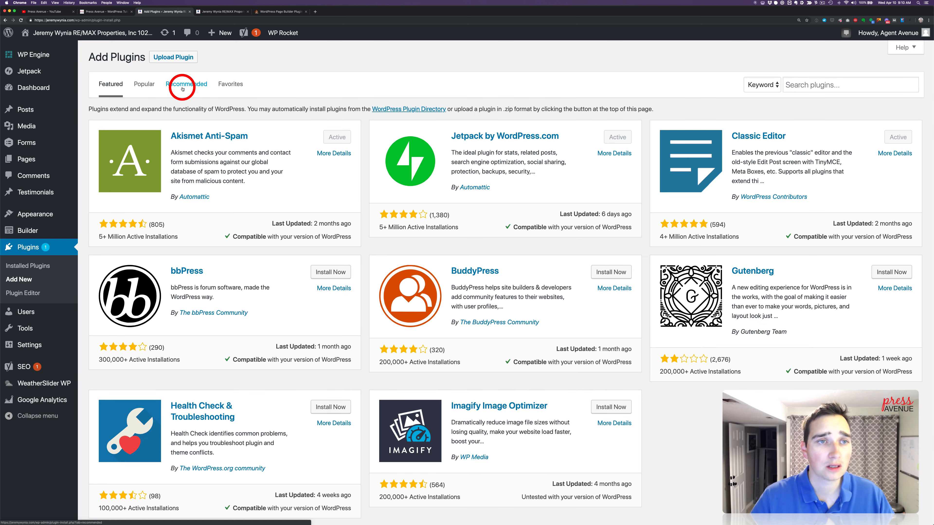
pyautogui.click(182, 66)
pyautogui.click(435, 144)
pyautogui.click(446, 160)
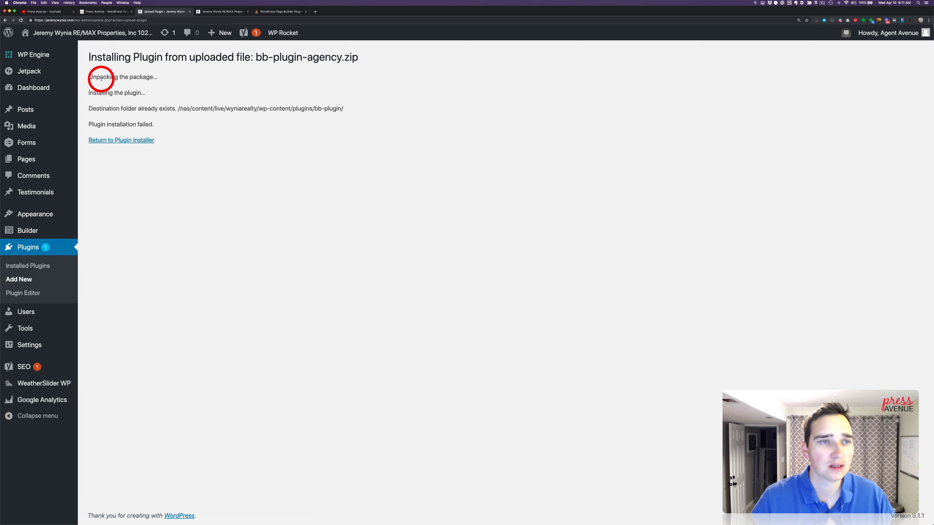
pyautogui.moveTo(93, 77); pyautogui.dragTo(282, 110)
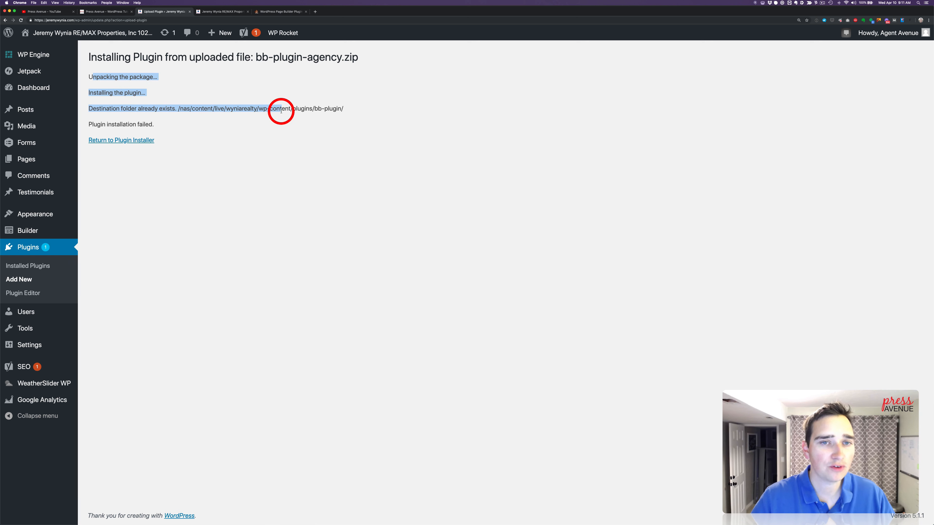
# Return to the installed plugins list, switch to ForkLift and open the site's wp-content/plugins folder on the server
pyautogui.click(42, 265)
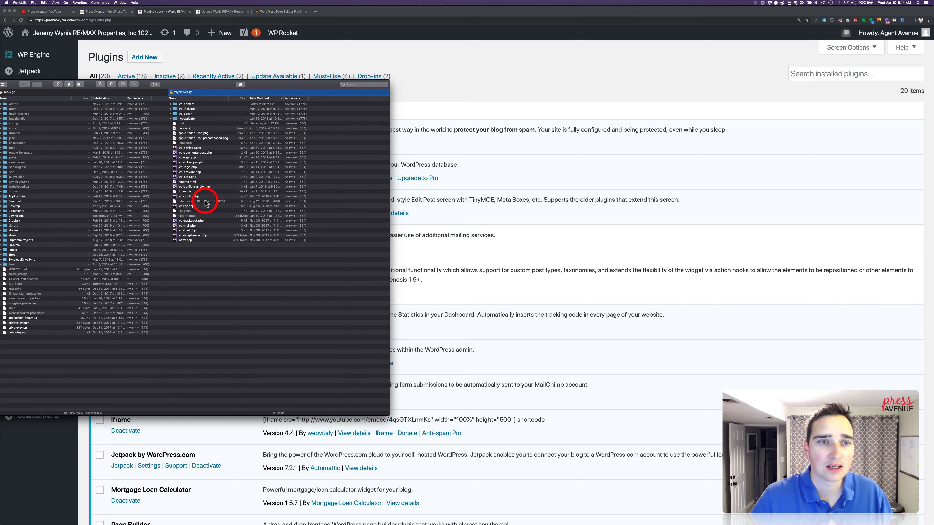
pyautogui.doubleClick(175, 105)
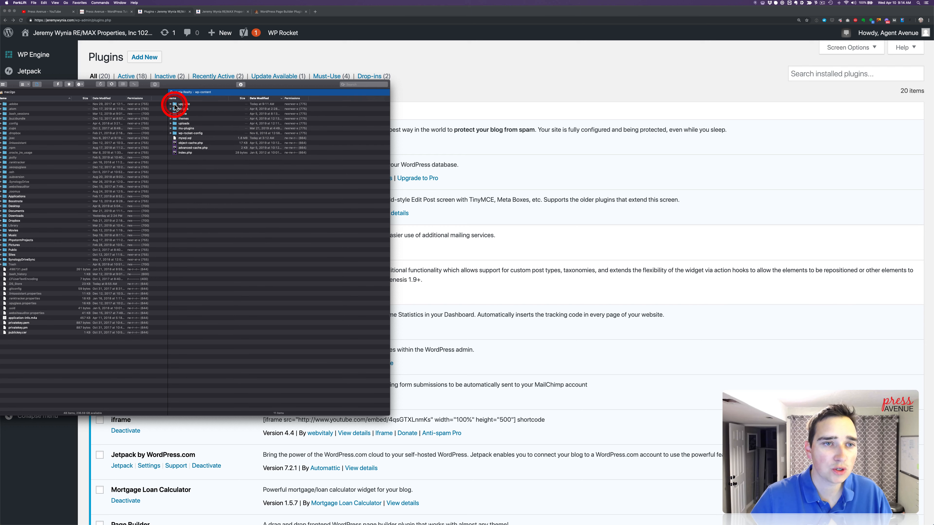
pyautogui.doubleClick(175, 109)
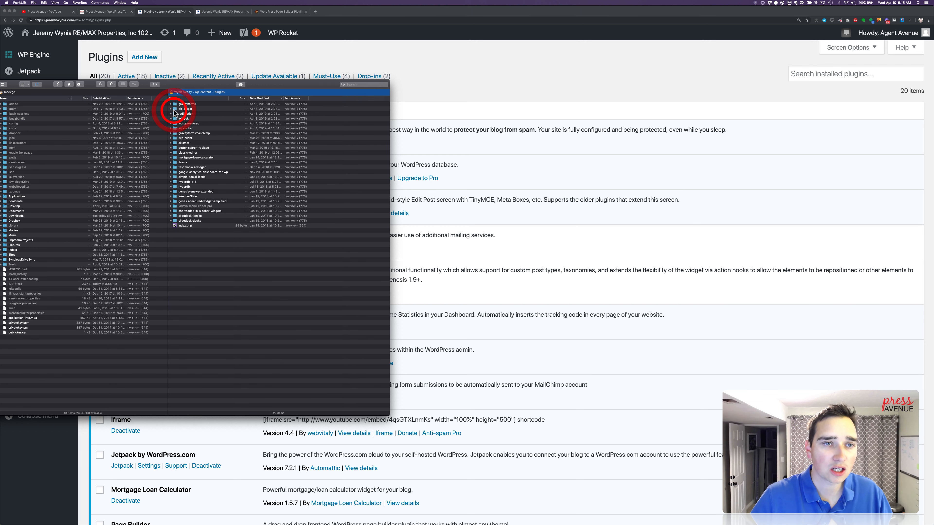
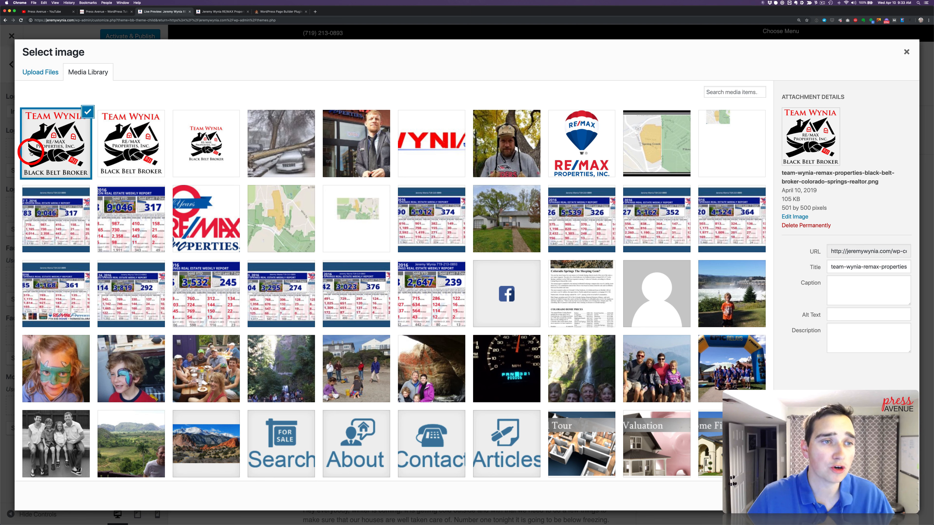
# Copy the full-size logo's title into its alt text and choose it as the regular header logo
pyautogui.click(876, 266)
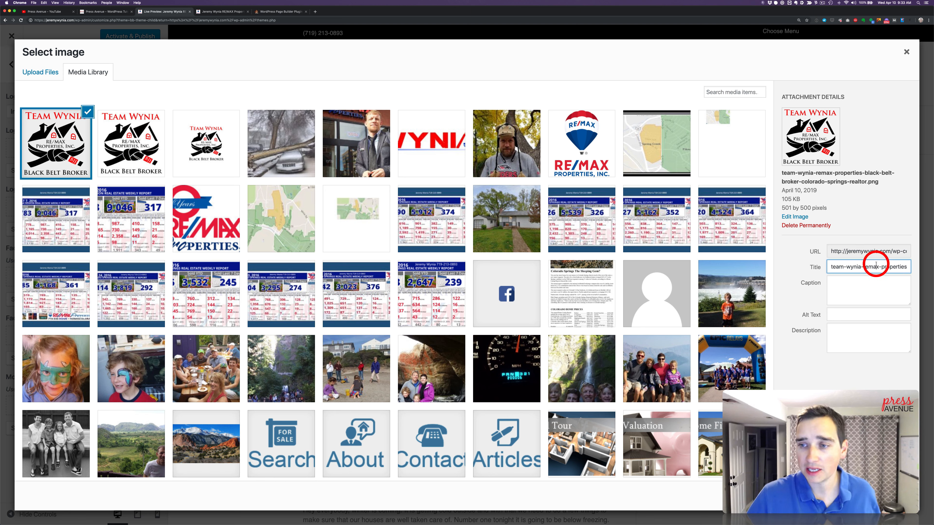
pyautogui.press('super+a')
pyautogui.press('super+c')
pyautogui.click(866, 316)
pyautogui.press('super+v')
pyautogui.click(893, 497)
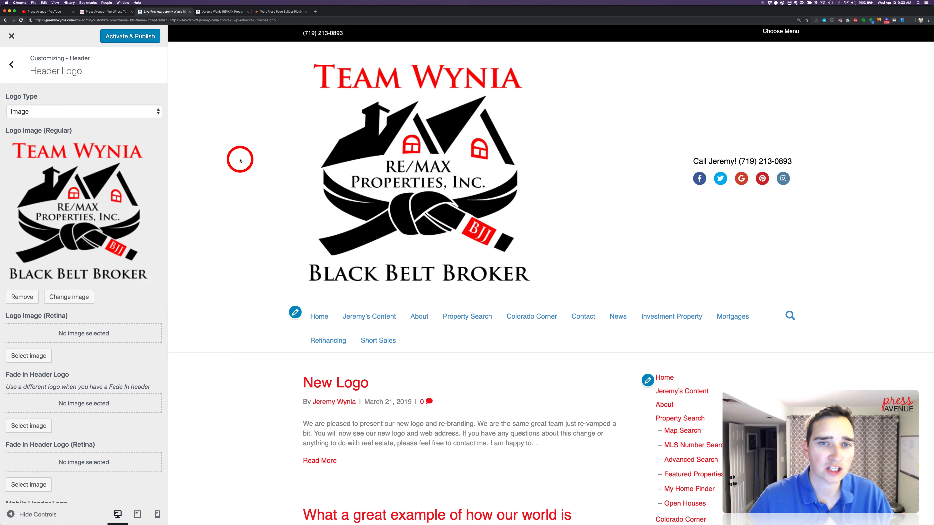
# Set the same full-size logo as the retina header logo and remove the image from the regular logo setting
pyautogui.scroll(-3, 85, 256)
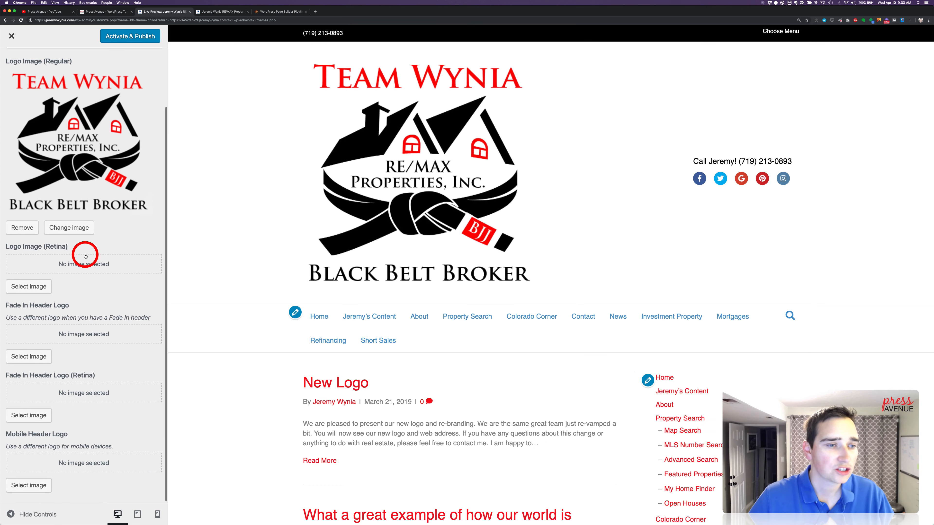
pyautogui.click(33, 285)
pyautogui.click(61, 138)
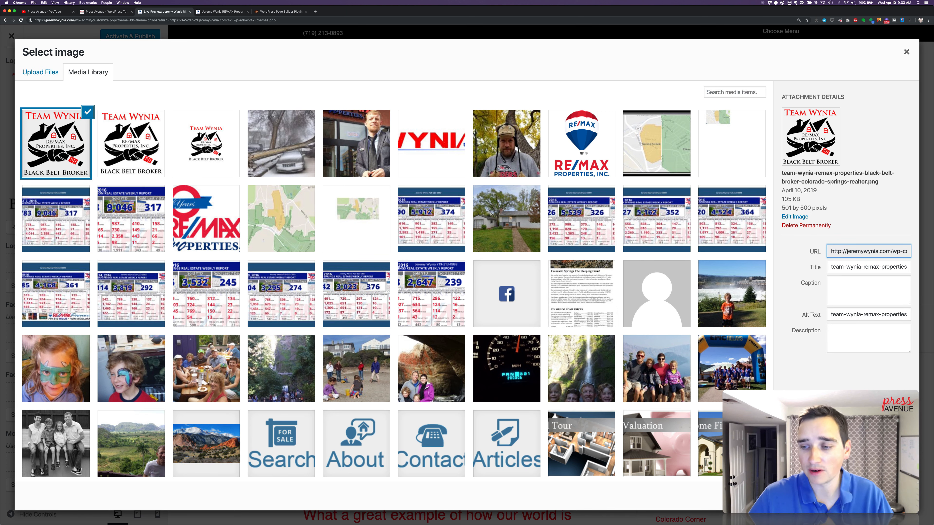
pyautogui.click(888, 495)
pyautogui.scroll(1, 92, 228)
pyautogui.scroll(1, 92, 229)
pyautogui.click(23, 266)
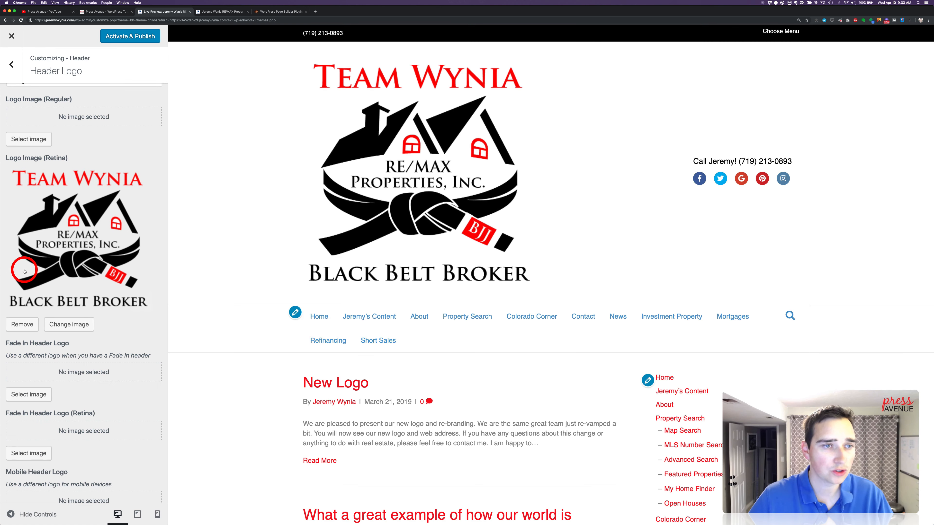
pyautogui.scroll(1, 92, 220)
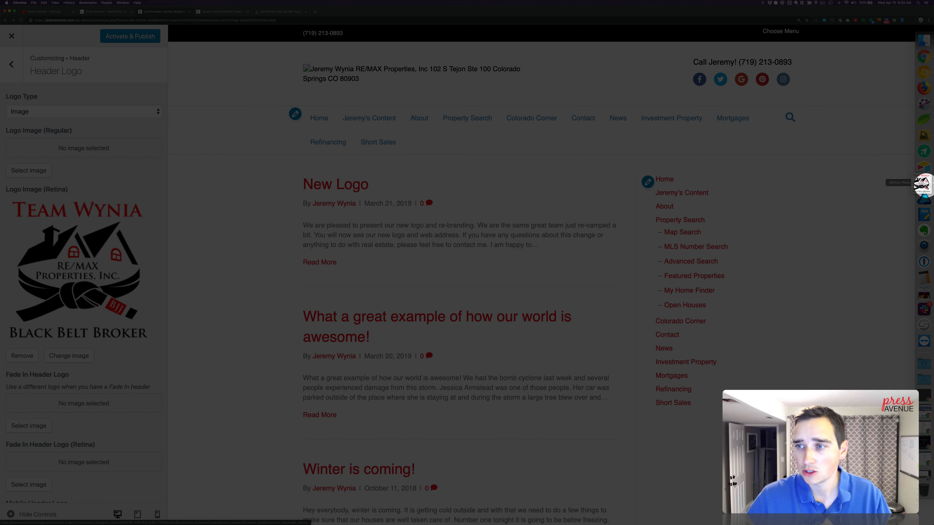
# Switch to Affinity Photo with the logo PNG open, move its window fully into view and show the logo at 100%
pyautogui.click(923, 186)
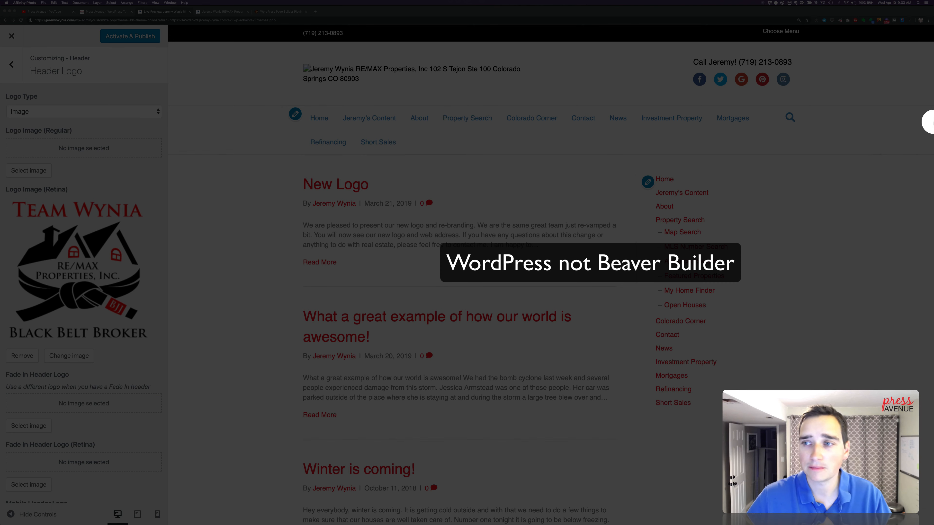
pyautogui.moveTo(924, 125)
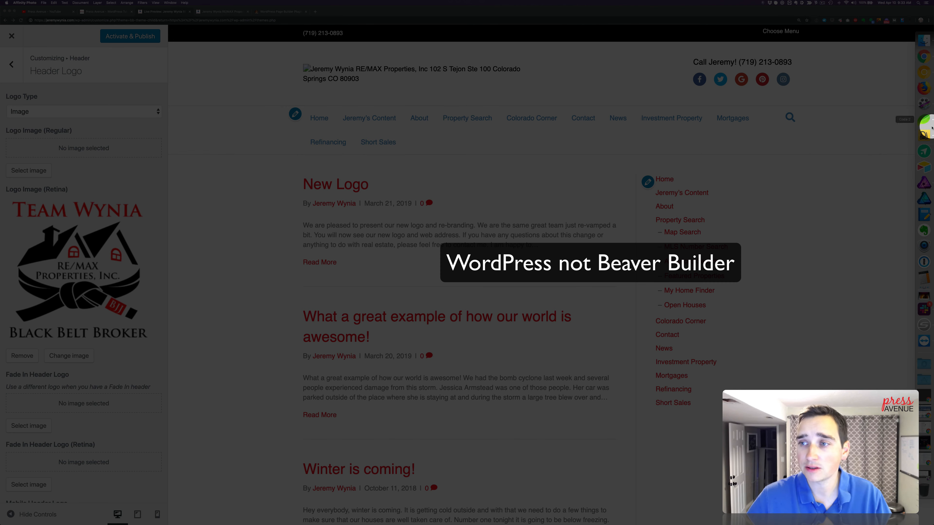
pyautogui.click(925, 183)
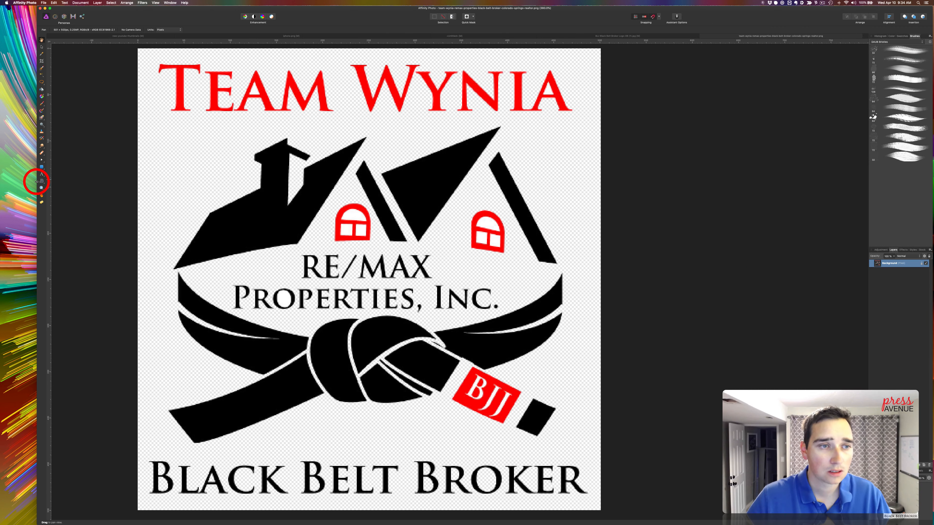
pyautogui.moveTo(37, 182); pyautogui.dragTo(0, 182)
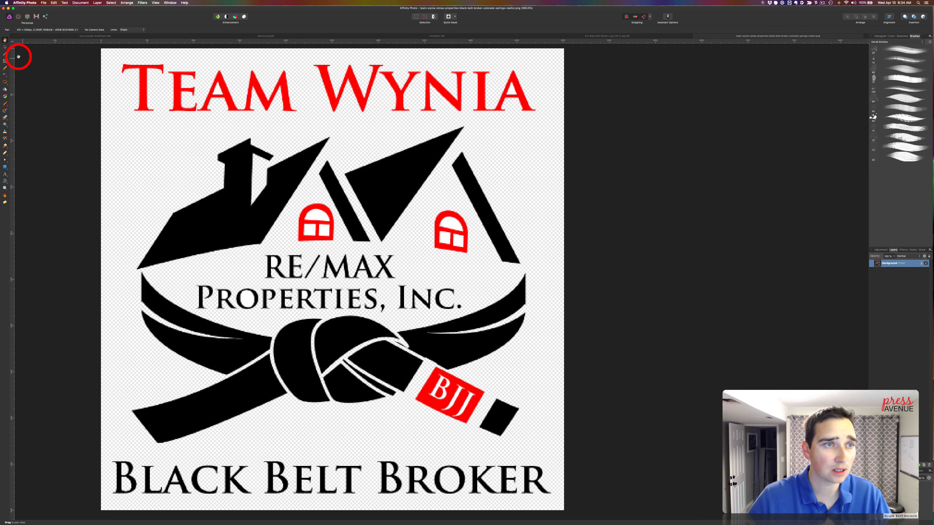
pyautogui.click(5, 47)
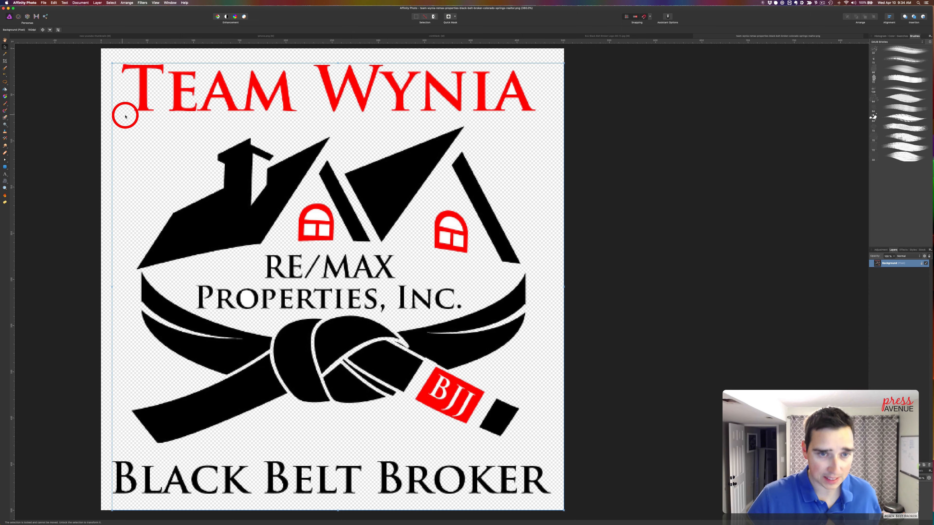
pyautogui.press('z')
pyautogui.keyDown('alt'); pyautogui.click(216, 166); pyautogui.keyUp('alt')
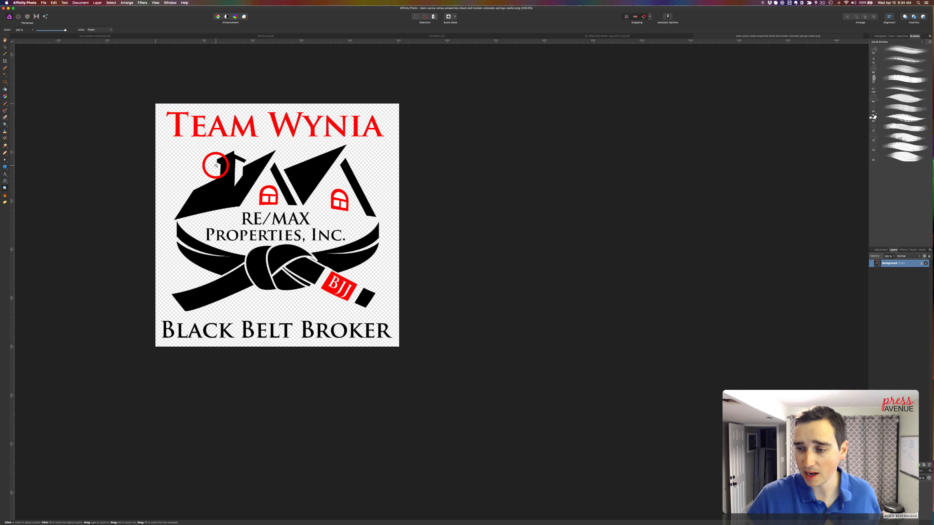
pyautogui.keyDown('alt'); pyautogui.click(215, 166); pyautogui.keyUp('alt')
pyautogui.keyDown('alt'); pyautogui.click(216, 165); pyautogui.keyUp('alt')
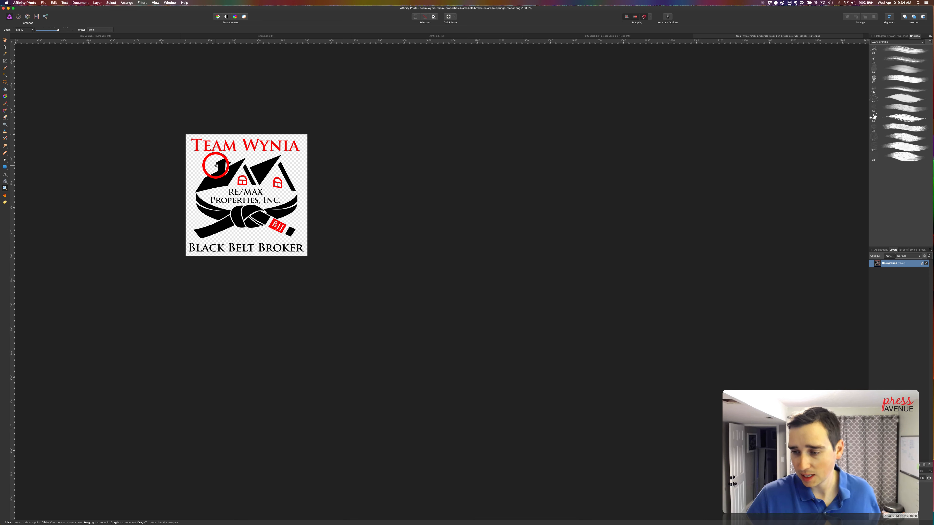
# Resize the logo document to 200 × 200 px
pyautogui.click(80, 2)
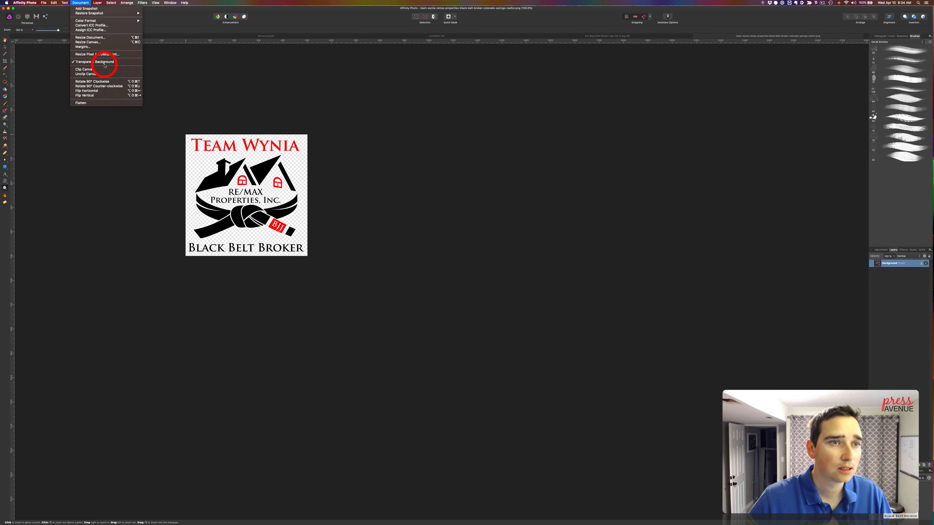
pyautogui.click(130, 37)
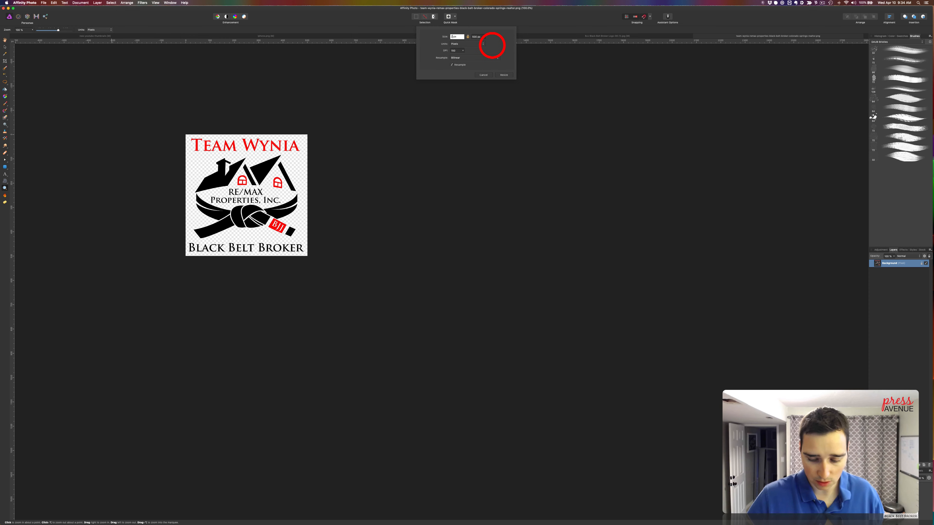
pyautogui.click(480, 36)
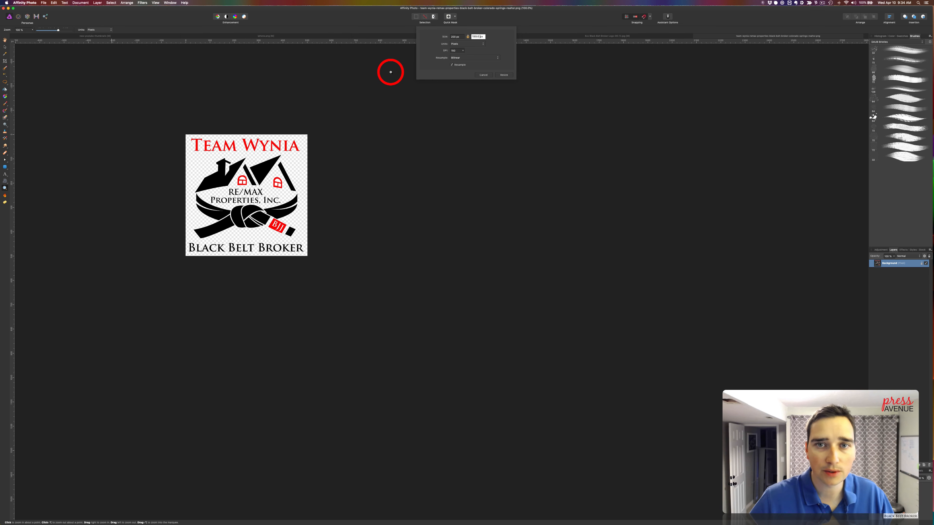
pyautogui.click(504, 76)
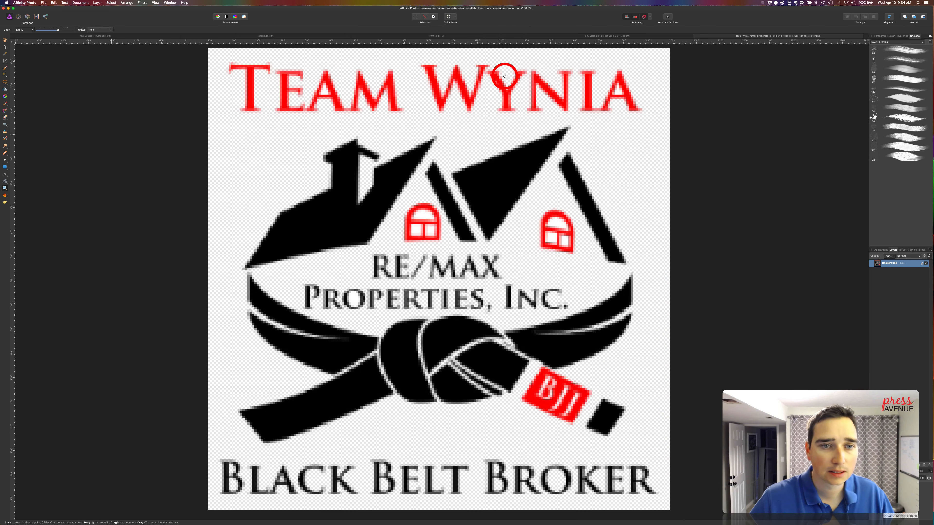
# Crop a thin strip off the resized logo's right edge, leaving the image about 197 px wide
pyautogui.keyDown('alt'); pyautogui.click(401, 147); pyautogui.keyUp('alt')
pyautogui.keyDown('alt'); pyautogui.click(400, 152); pyautogui.keyUp('alt')
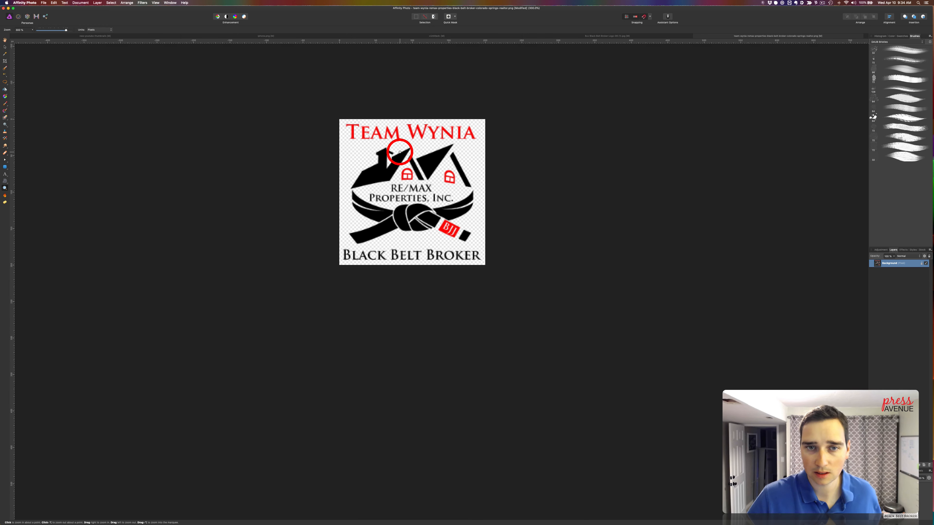
pyautogui.keyDown('alt'); pyautogui.click(399, 152); pyautogui.keyUp('alt')
pyautogui.keyDown('alt'); pyautogui.click(400, 152); pyautogui.keyUp('alt')
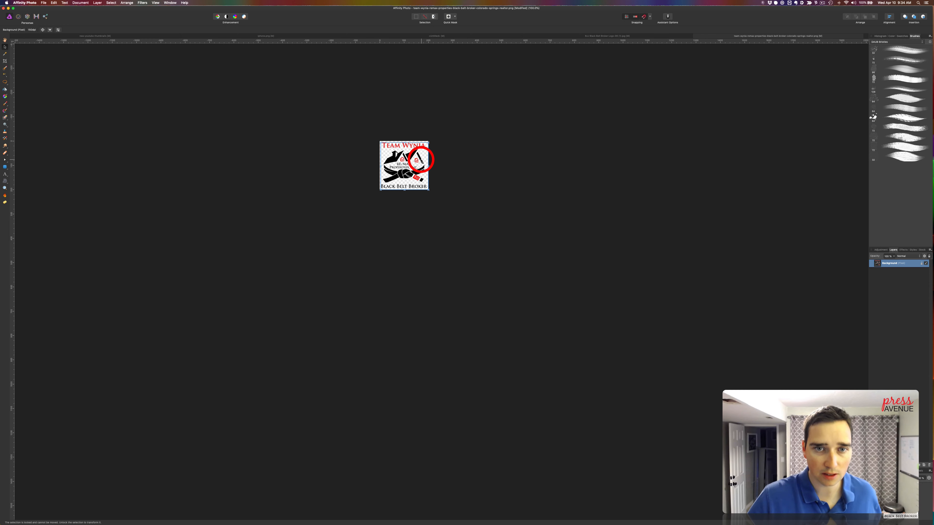
pyautogui.click(411, 155)
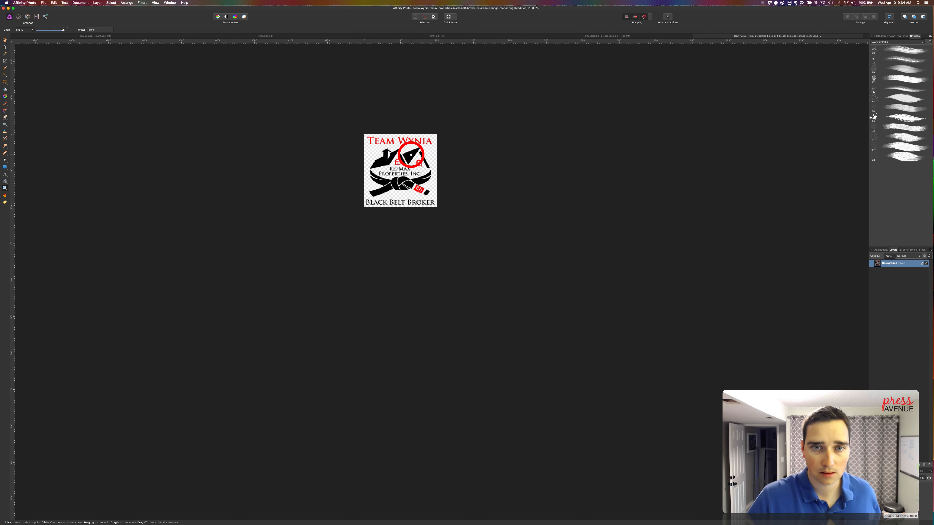
pyautogui.click(410, 154)
pyautogui.click(411, 155)
pyautogui.click(5, 61)
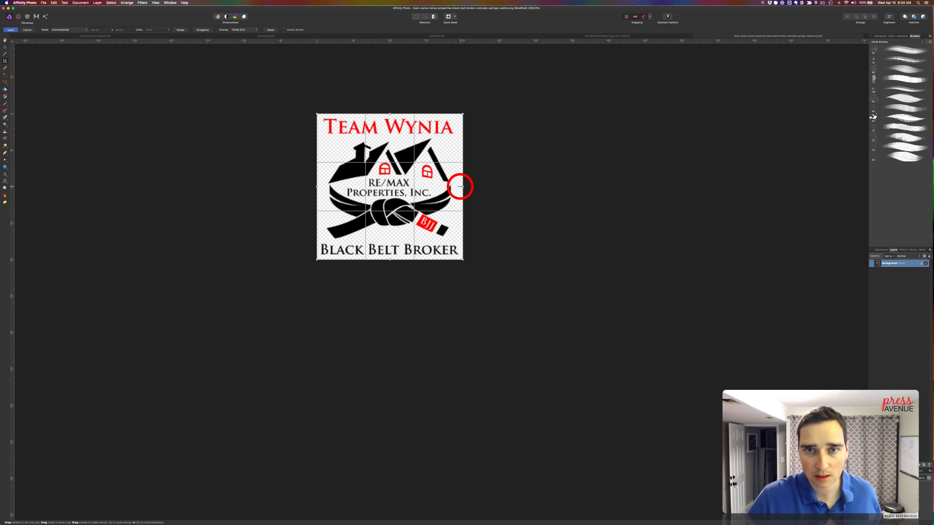
pyautogui.moveTo(461, 187); pyautogui.dragTo(459, 186)
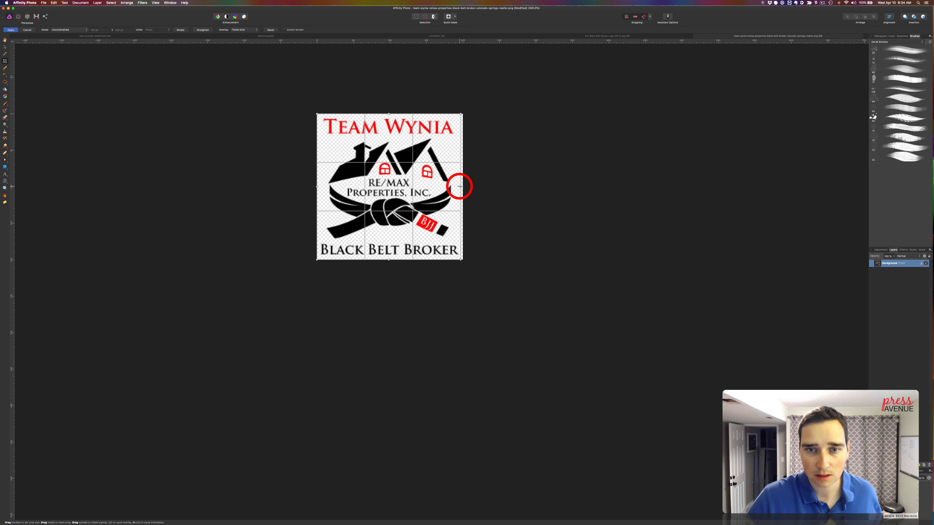
pyautogui.press('Return')
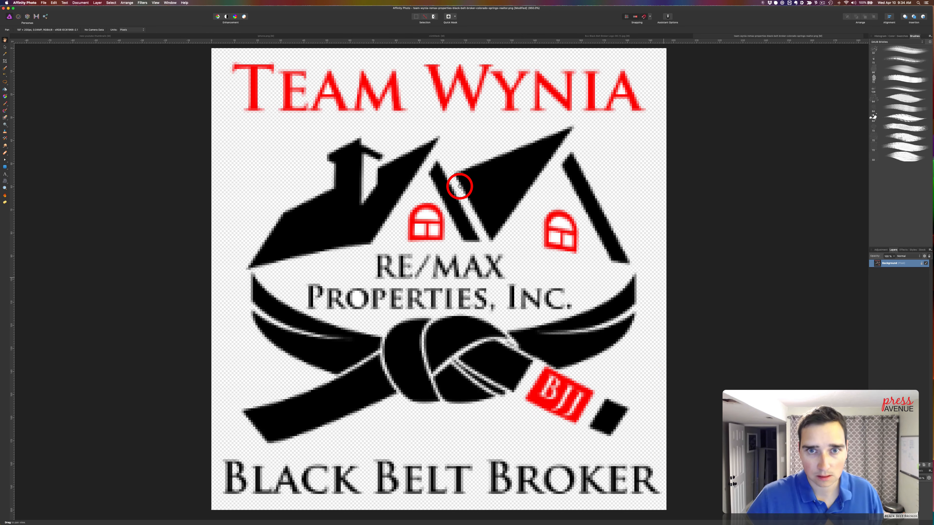
# Export the cropped logo as a PNG to Downloads, adding "-sm" to the end of its original file name
pyautogui.click(55, 2)
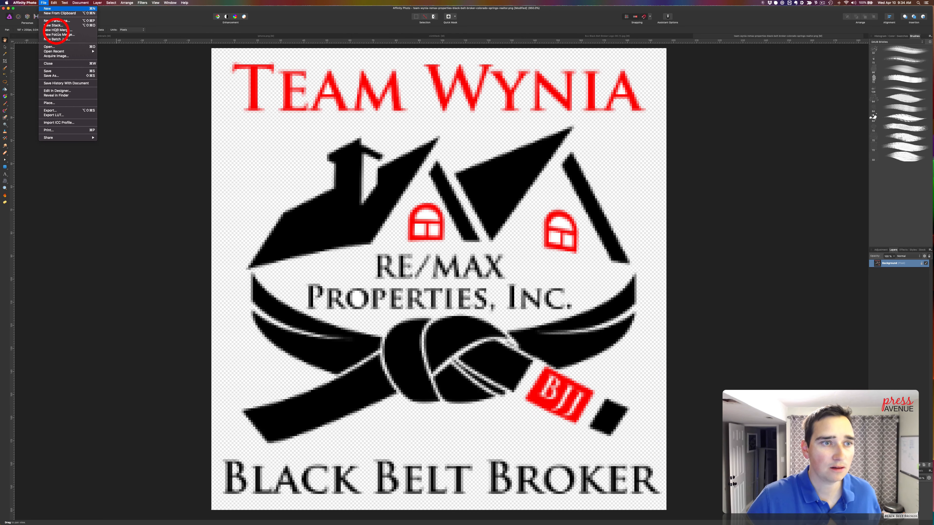
pyautogui.click(84, 104)
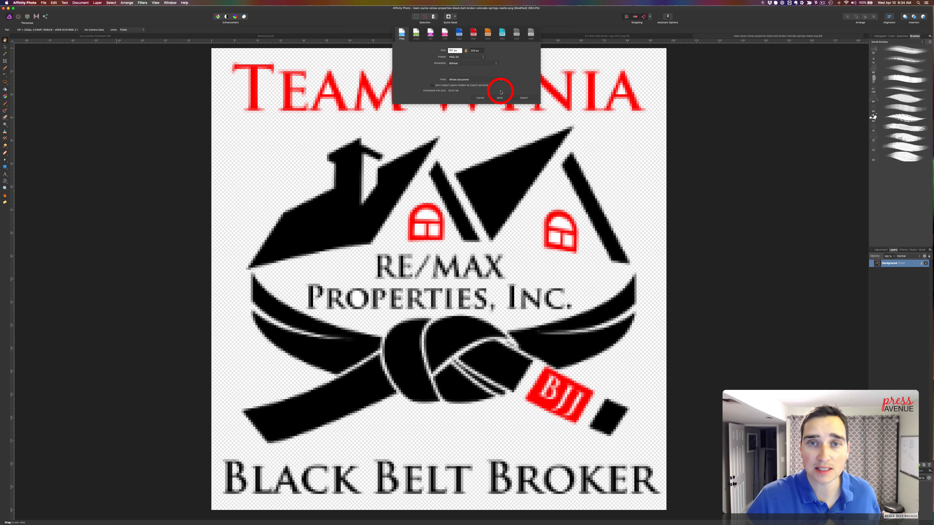
pyautogui.click(526, 98)
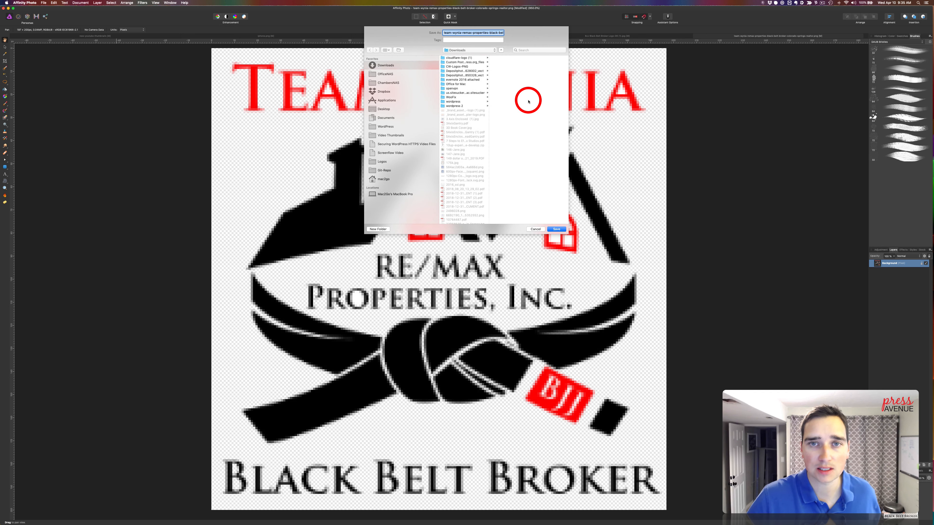
pyautogui.click(493, 33)
pyautogui.moveTo(499, 33); pyautogui.dragTo(526, 34)
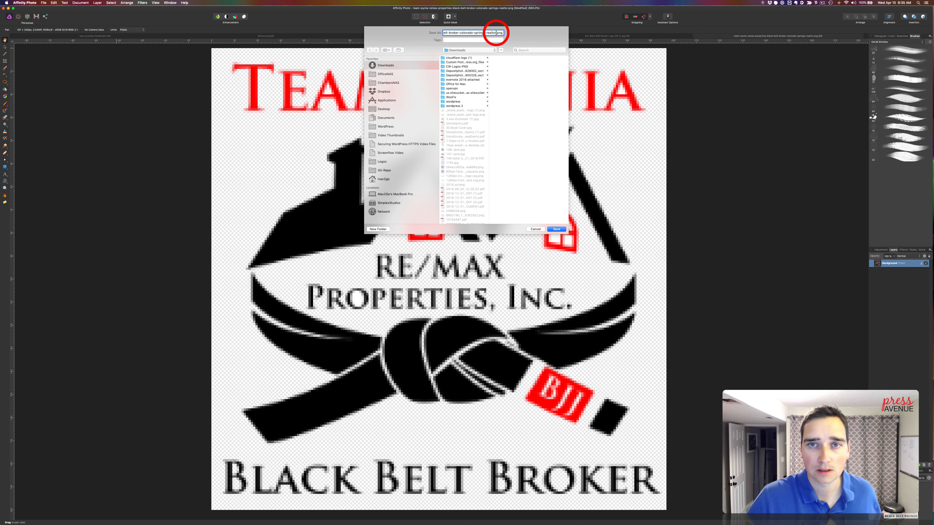
pyautogui.click(504, 33)
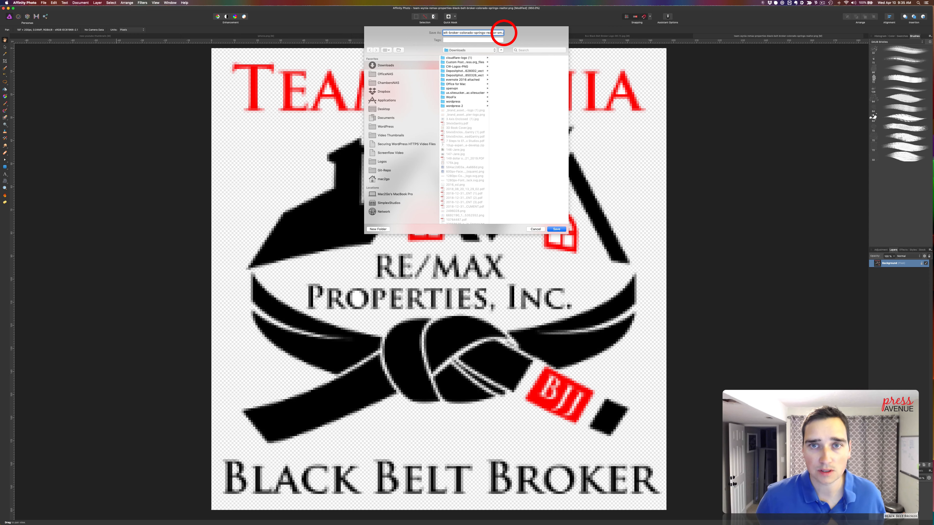
pyautogui.press('Return')
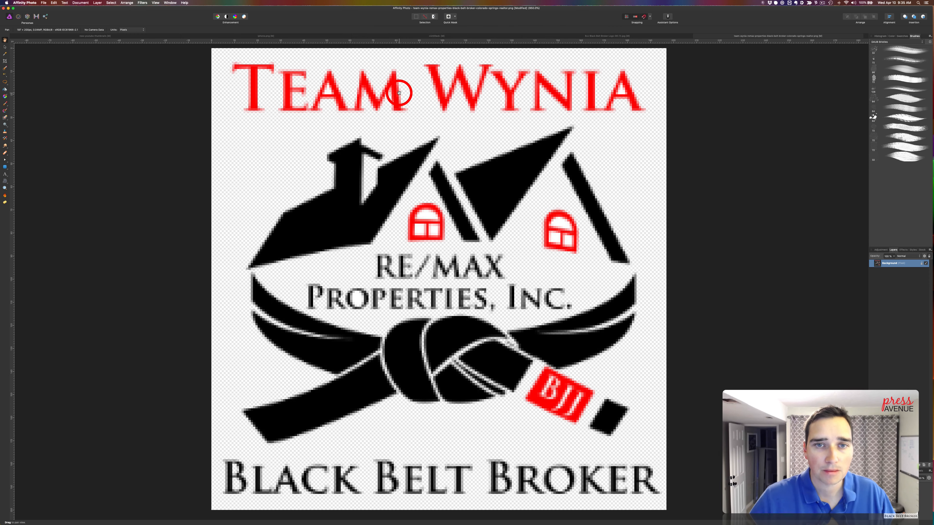
# Switch back to Chrome and upload the "-sm" logo PNG from Downloads through the regular header logo's image selection
pyautogui.press('super+Tab')
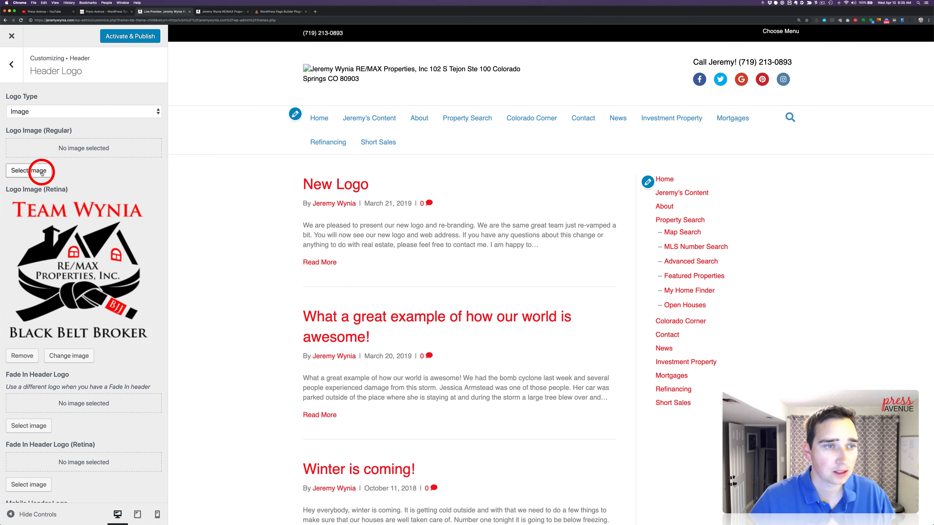
pyautogui.click(42, 171)
pyautogui.moveTo(927, 427)
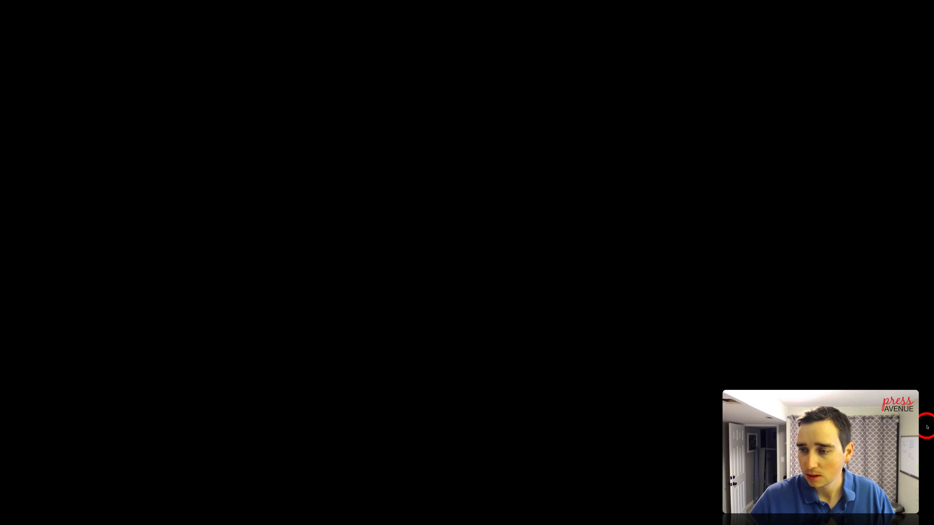
pyautogui.click(924, 364)
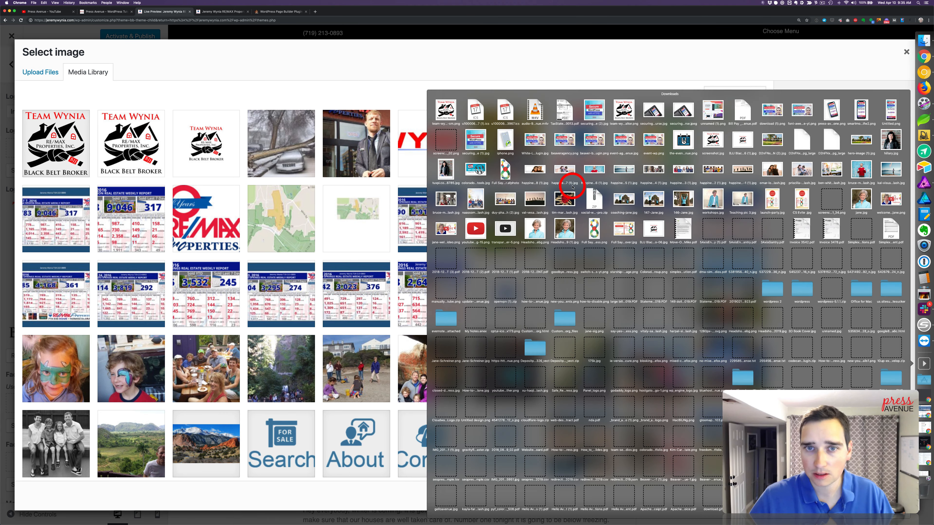
pyautogui.moveTo(445, 110); pyautogui.dragTo(834, 313)
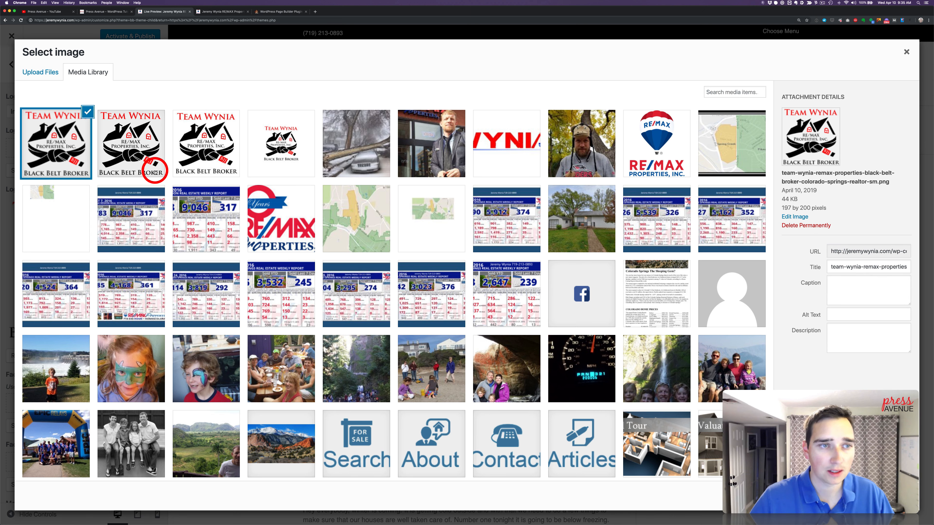
# Copy the small logo's title into its alt text and description, and choose it as the regular header logo
pyautogui.click(838, 271)
pyautogui.press('super+a')
pyautogui.press('super+c')
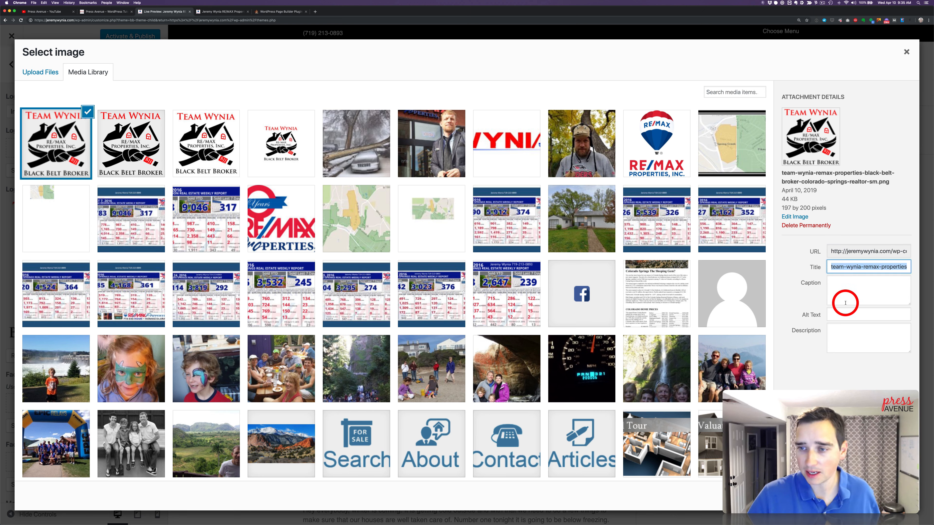
pyautogui.click(846, 315)
pyautogui.press('super+v')
pyautogui.click(851, 339)
pyautogui.press('super+v')
pyautogui.click(888, 496)
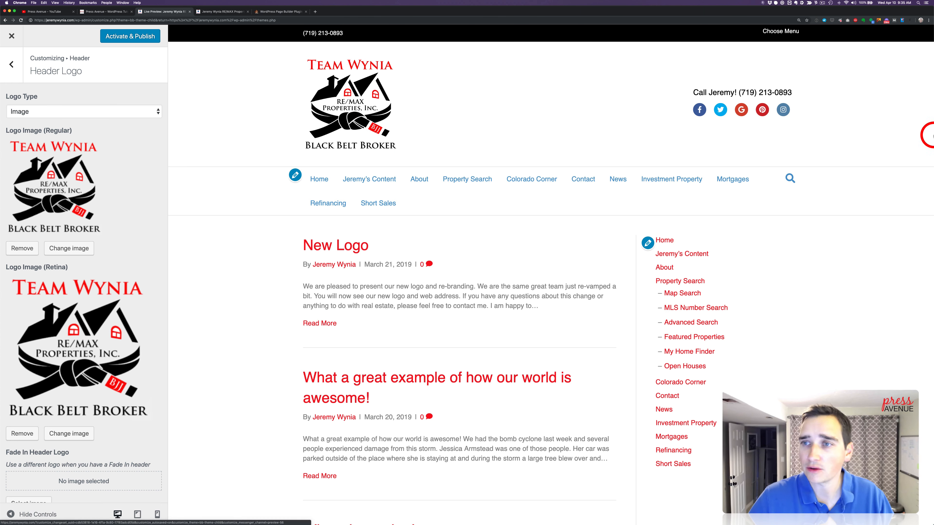
# Switch to Affinity Photo and export the logo 100 px wide as a PNG to Downloads, adding "-100px" to the end of its file name
pyautogui.click(917, 179)
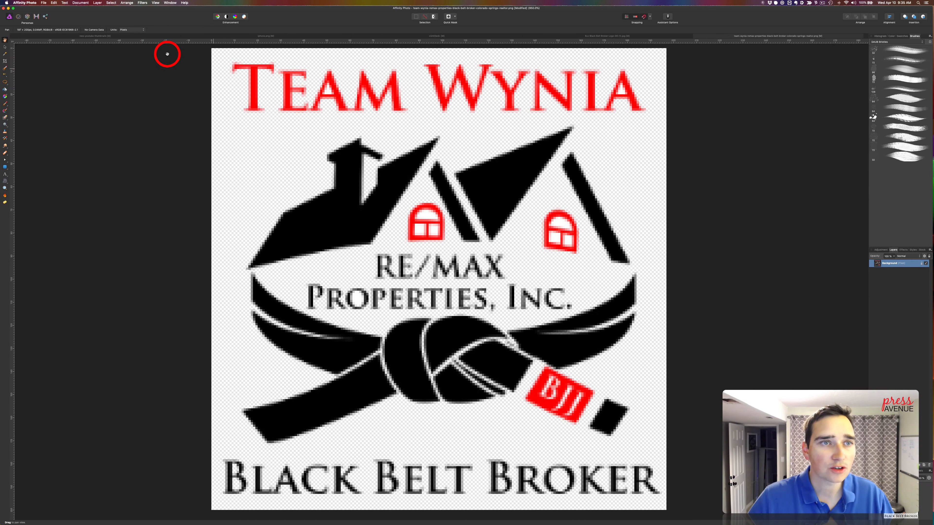
pyautogui.click(43, 3)
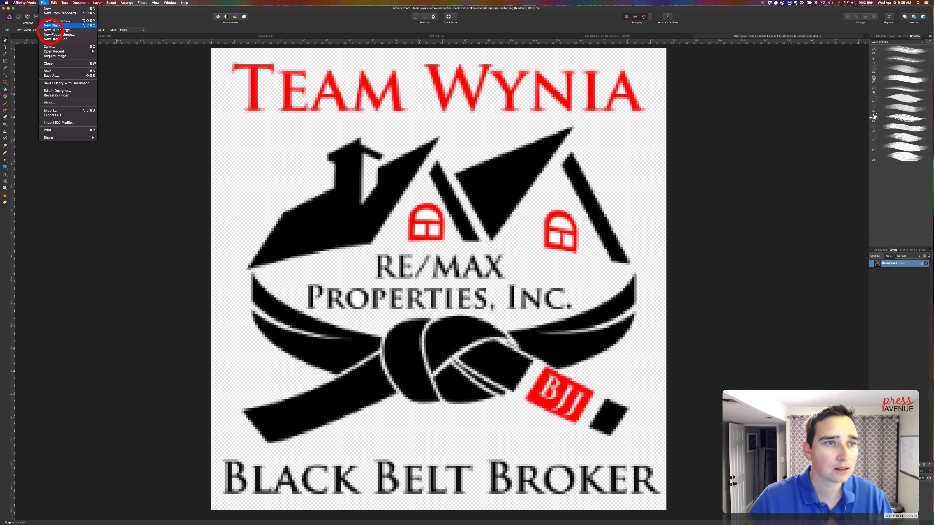
pyautogui.click(72, 110)
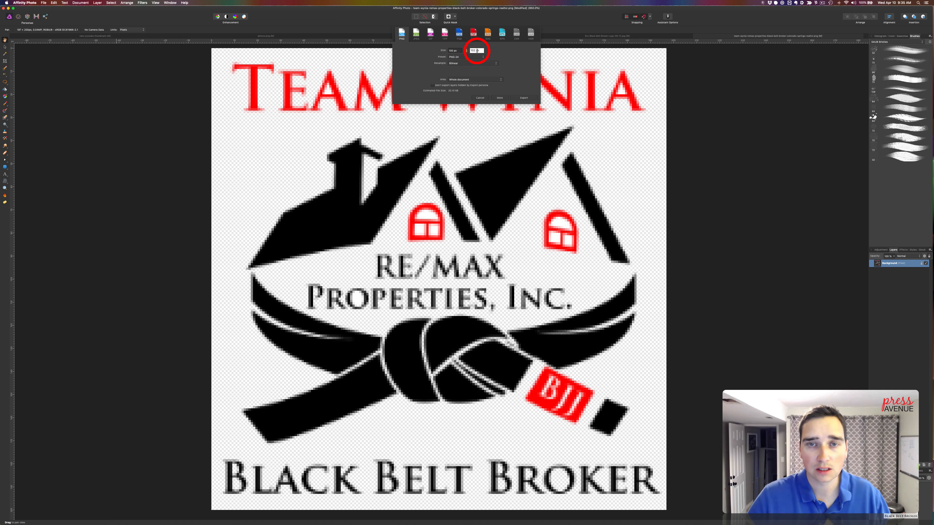
pyautogui.click(533, 97)
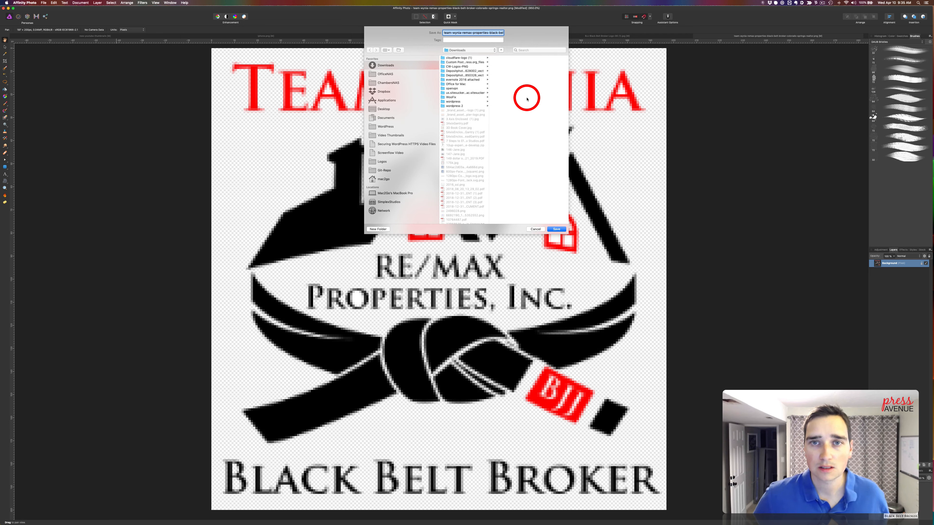
pyautogui.press('Right')
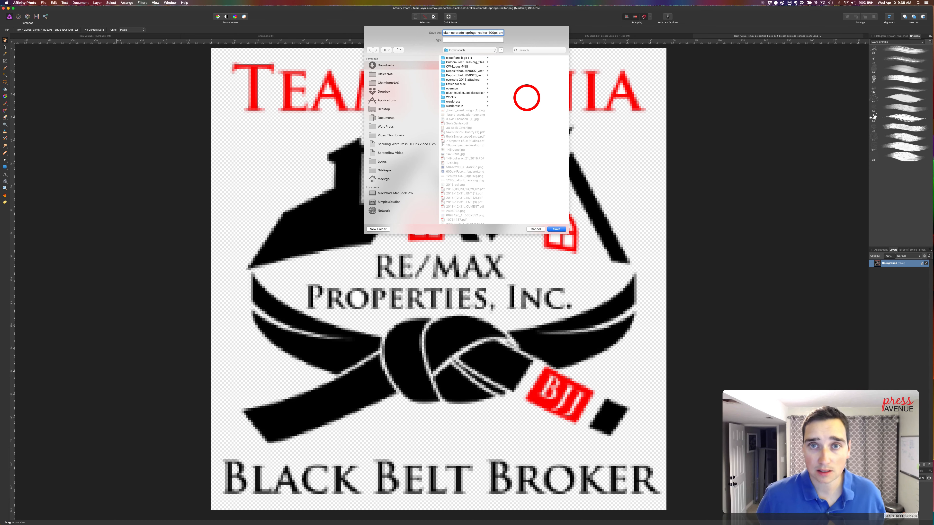
pyautogui.press('Return')
# Switch back to Chrome and upload the "-100px" logo PNG from Downloads as a replacement for the regular header logo
pyautogui.hscroll(-10, 525, 97)
pyautogui.hotkey('ctrl', 'Left')
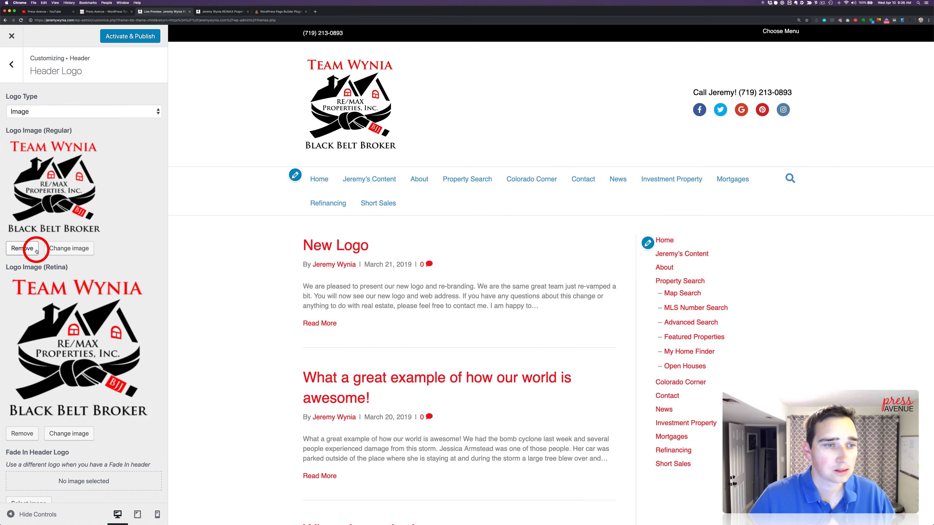
pyautogui.click(72, 249)
pyautogui.moveTo(927, 309)
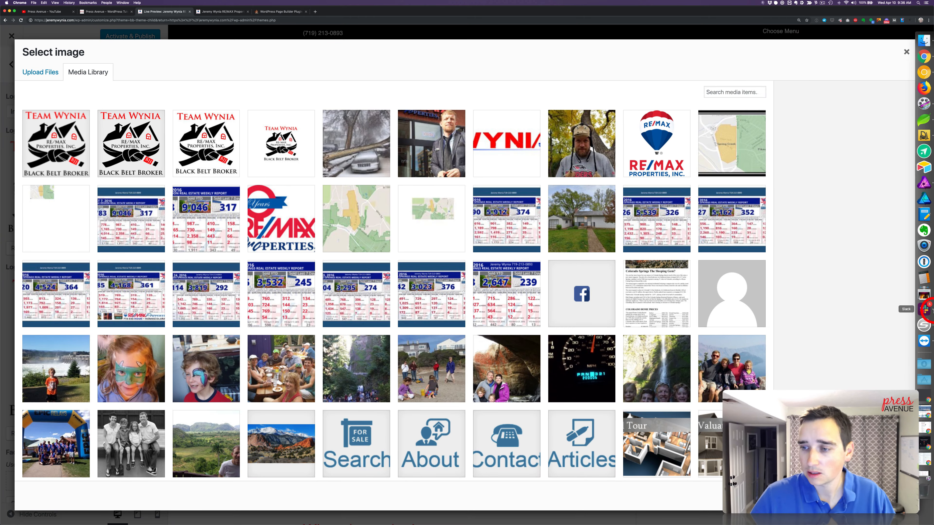
pyautogui.moveTo(923, 363); pyautogui.dragTo(315, 154)
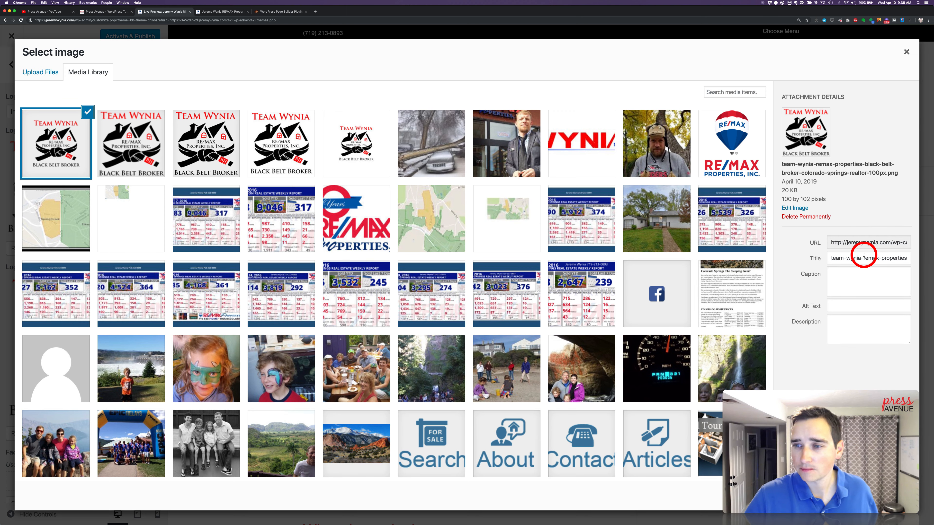
# Copy the 100 px logo's title into its alt text and description, and choose it as the regular header logo
pyautogui.click(861, 256)
pyautogui.press('super+a')
pyautogui.click(867, 289)
pyautogui.click(858, 307)
pyautogui.press('super+v')
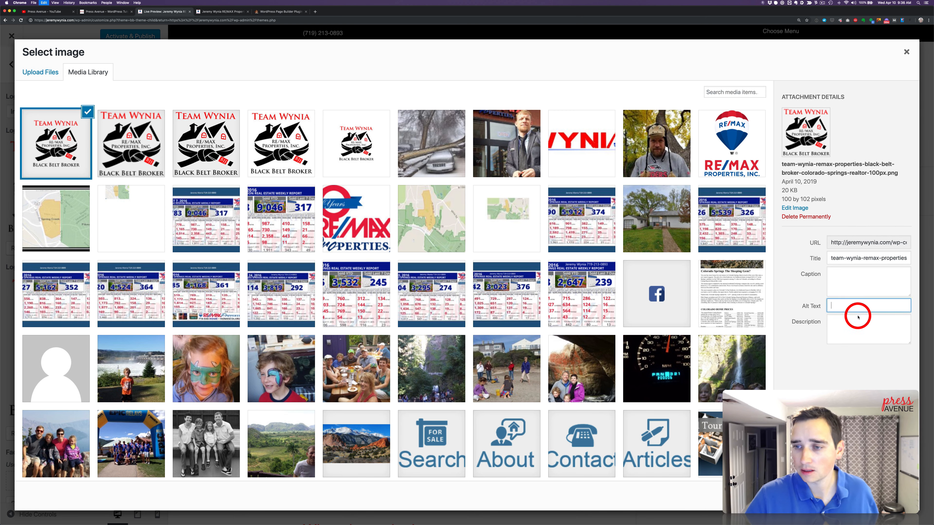
pyautogui.click(859, 321)
pyautogui.press('super+v')
pyautogui.click(889, 495)
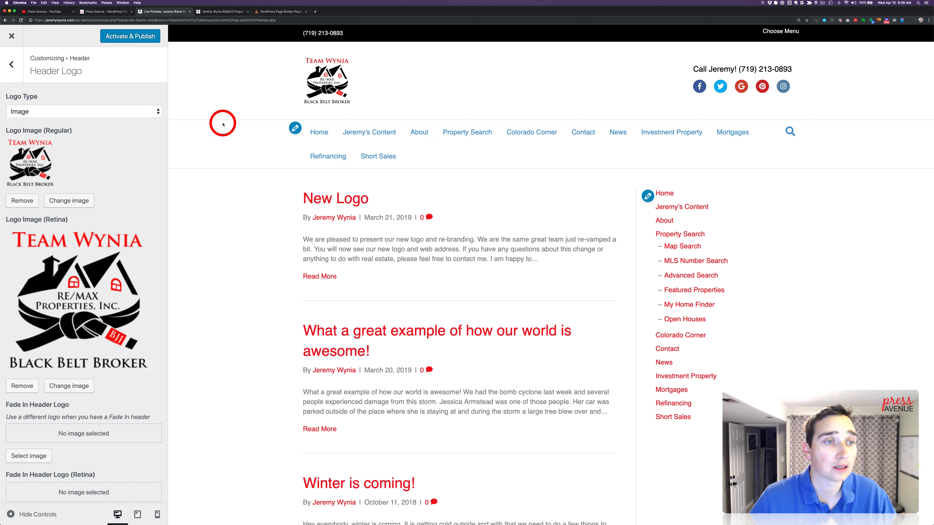
# Leave the header logo settings and set the Nav Search Icon to Disabled in the header's Nav Layout settings
pyautogui.scroll(-3, 118, 121)
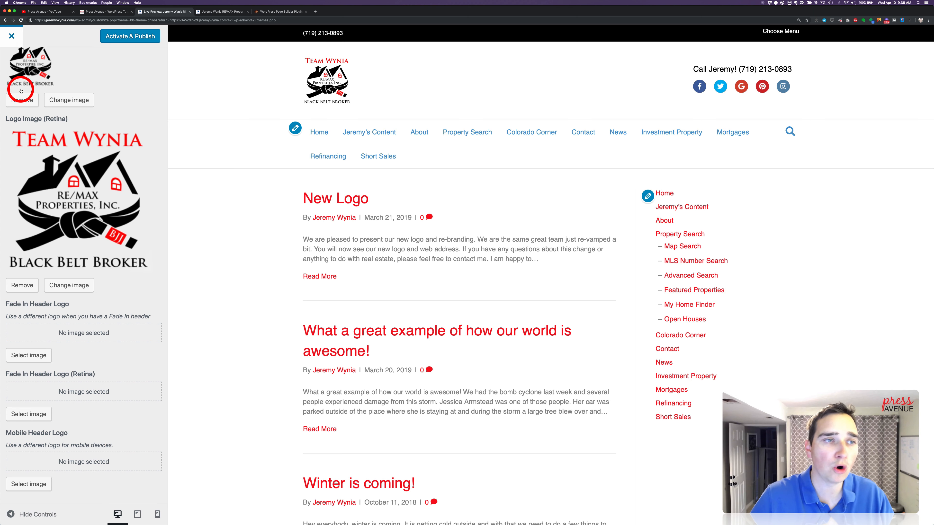
pyautogui.scroll(3, 25, 98)
pyautogui.click(17, 67)
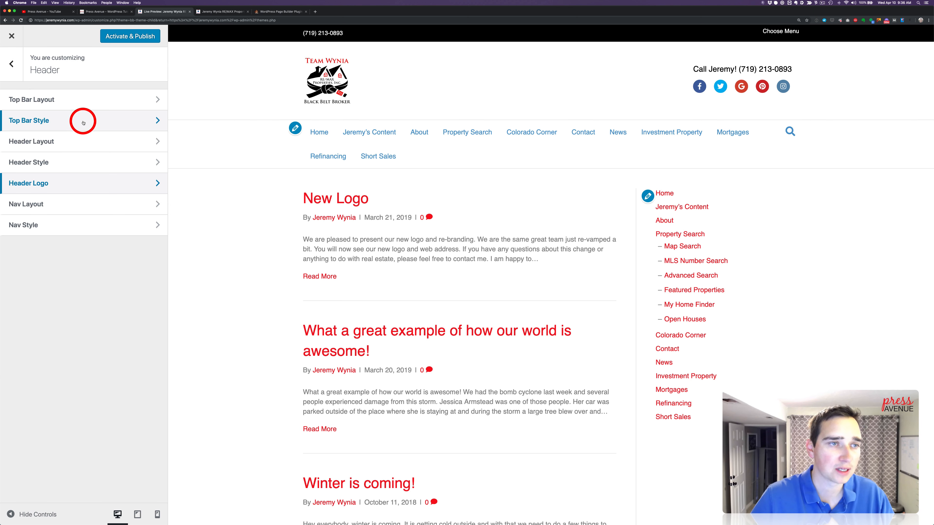
pyautogui.click(95, 205)
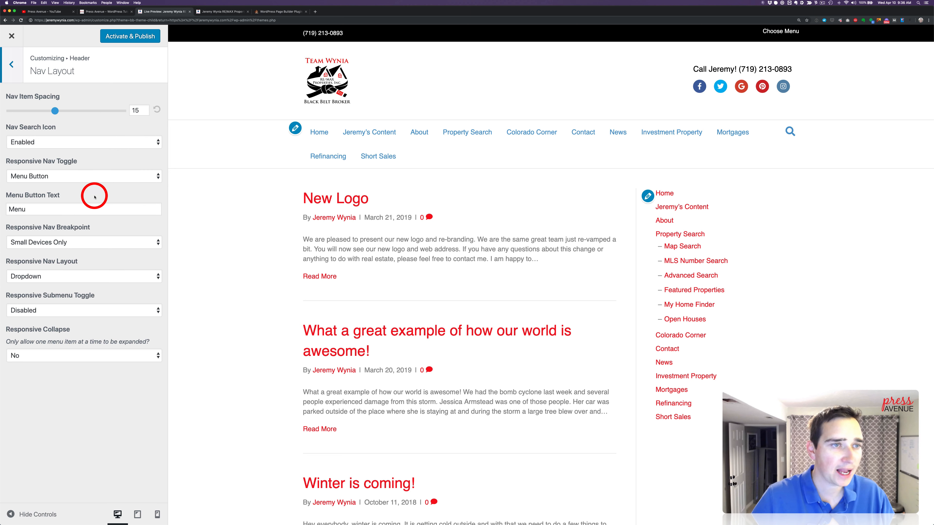
pyautogui.click(71, 136)
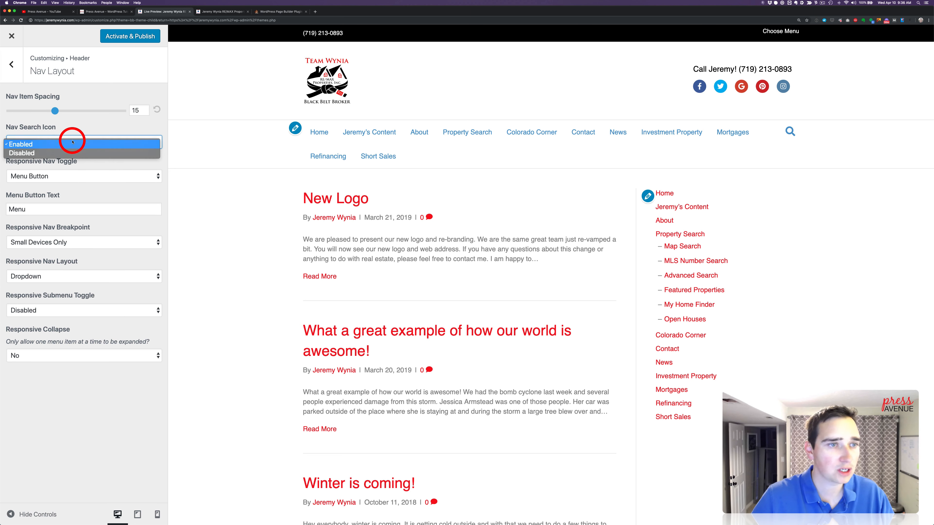
pyautogui.click(79, 153)
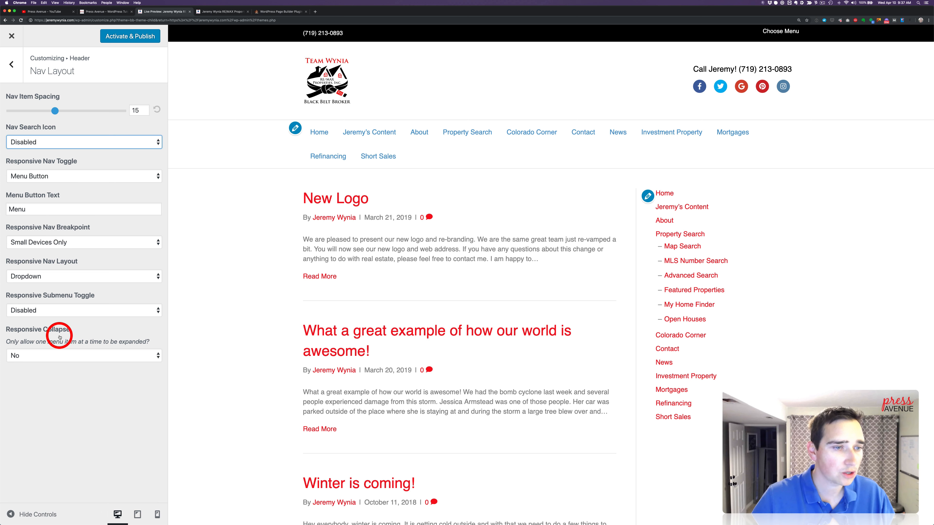
# Set the navigation's link color to white (#ffffff) in the header's Nav Style settings
pyautogui.click(12, 66)
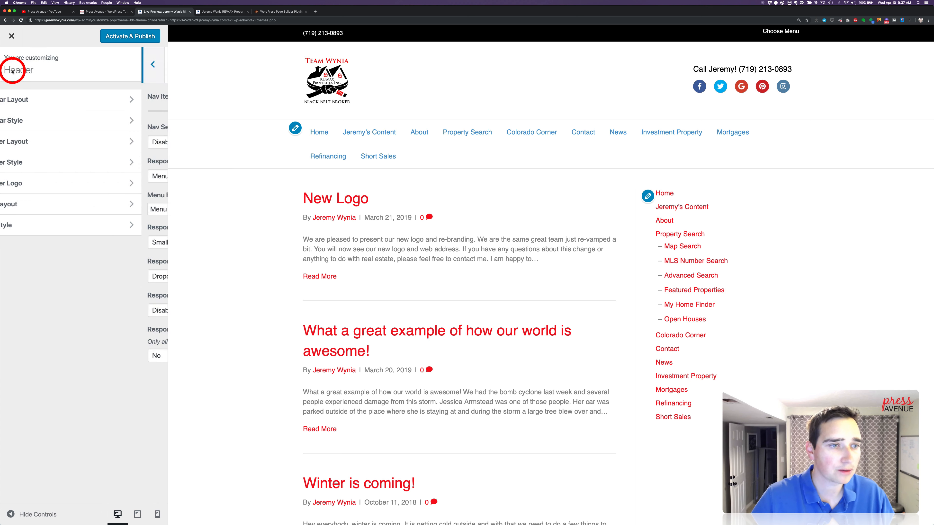
pyautogui.click(77, 226)
pyautogui.scroll(-5, 83, 193)
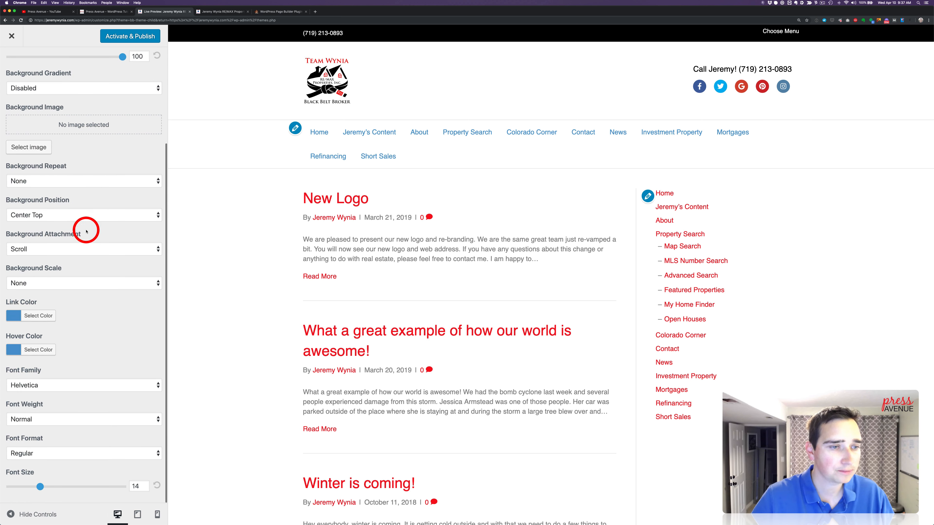
pyautogui.click(45, 323)
pyautogui.click(27, 427)
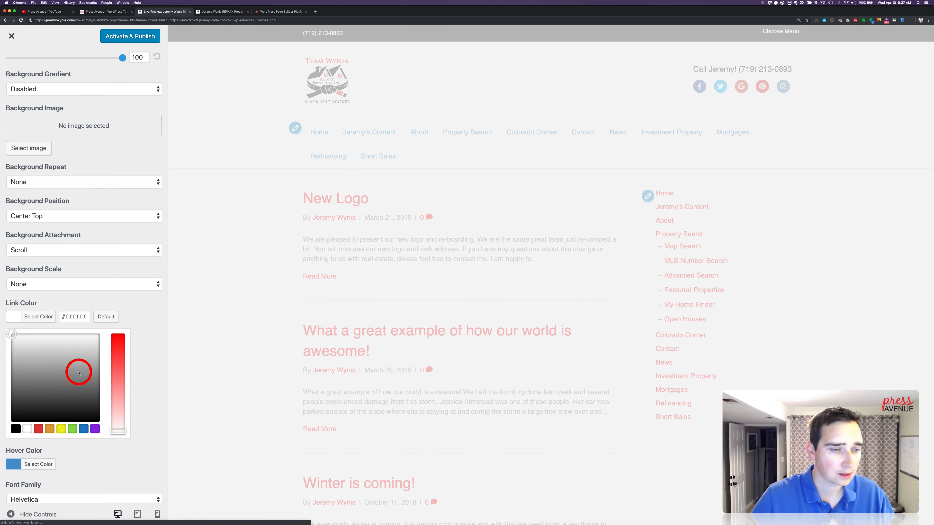
# Set the navigation's hover color to white, and darken it slightly to light grey (#eaeaea)
pyautogui.click(46, 464)
pyautogui.click(32, 463)
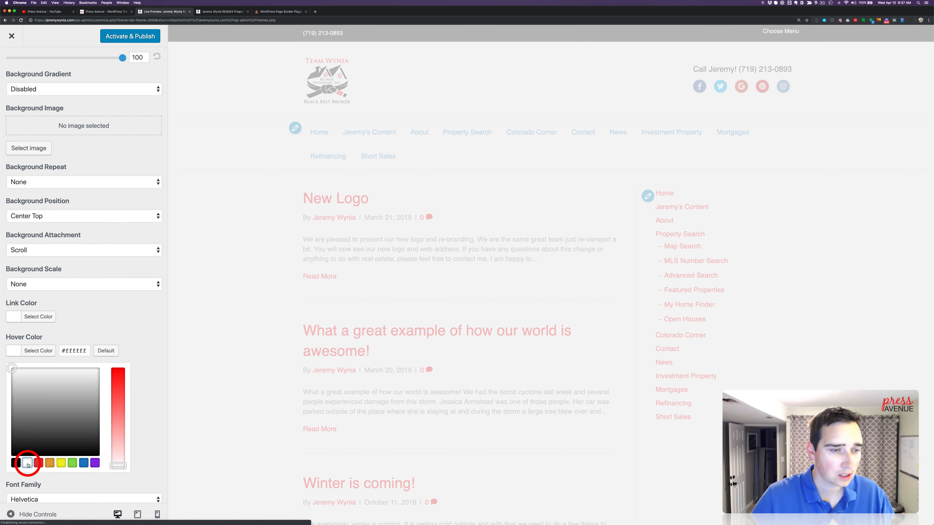
pyautogui.click(10, 373)
pyautogui.moveTo(10, 375); pyautogui.dragTo(8, 377)
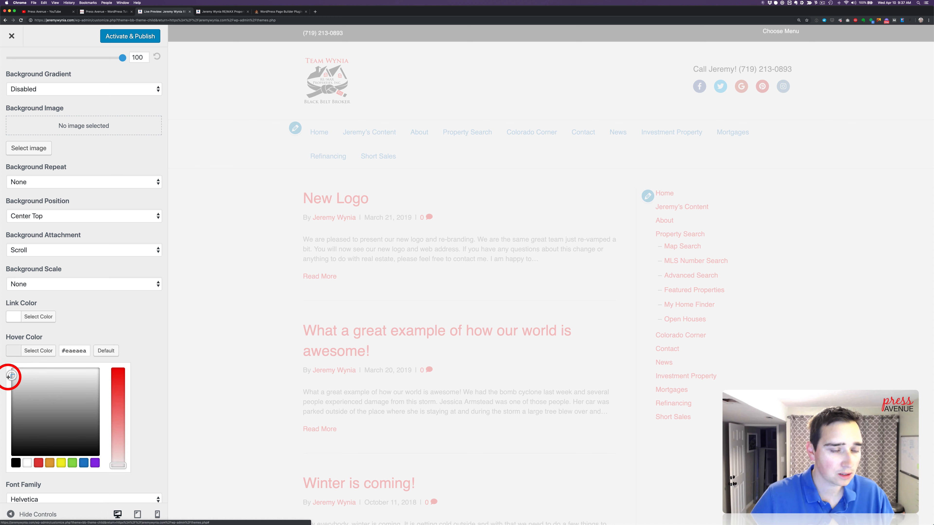
pyautogui.click(61, 334)
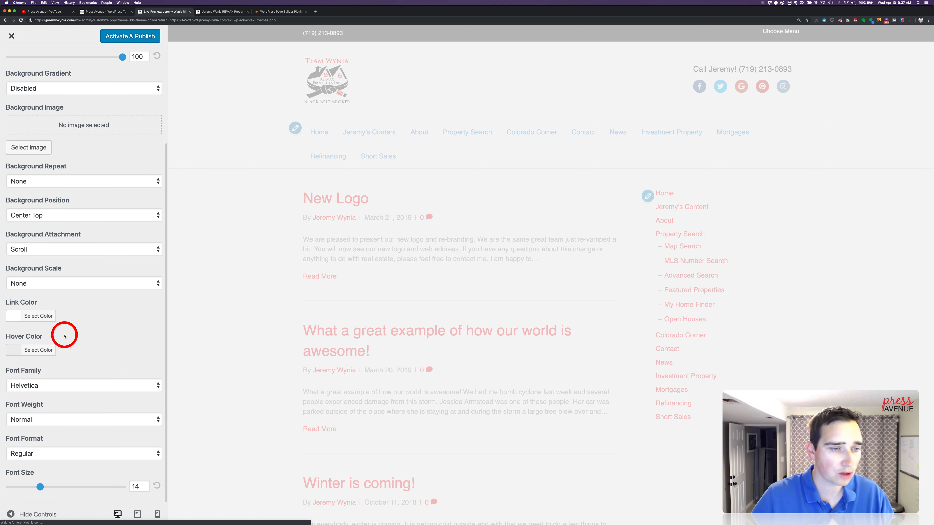
# Copy the saved Ruddy red from the color picker utility's history and use its hex code as the navigation's hover color
pyautogui.click(41, 349)
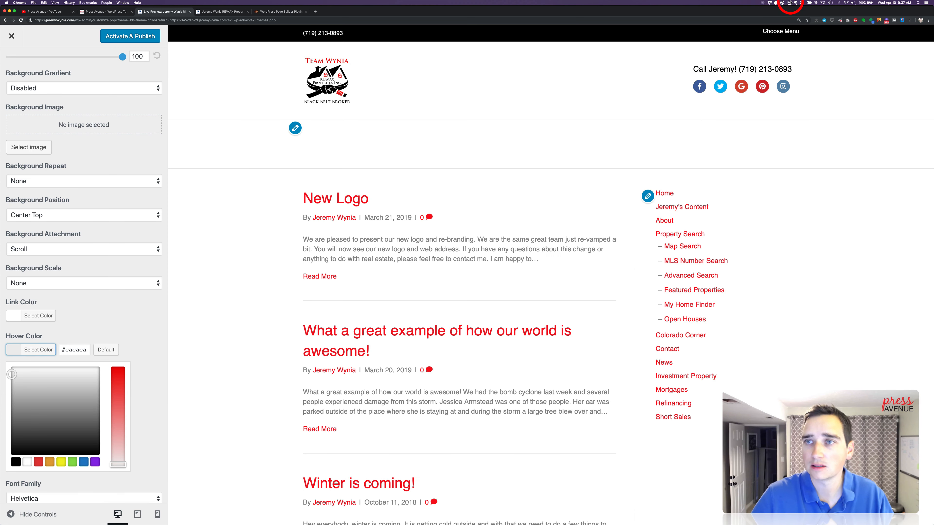
pyautogui.click(776, 3)
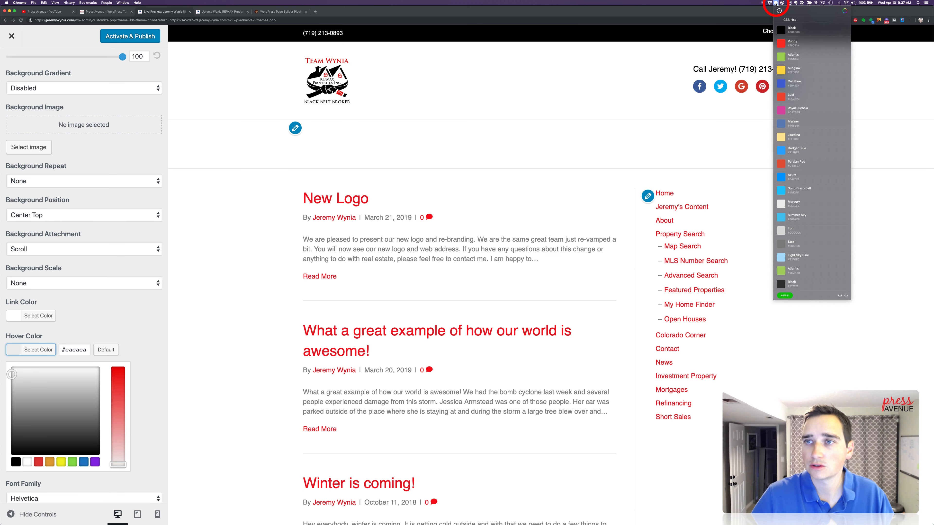
pyautogui.click(793, 45)
pyautogui.click(74, 349)
pyautogui.write('#F60F1A')
pyautogui.click(93, 325)
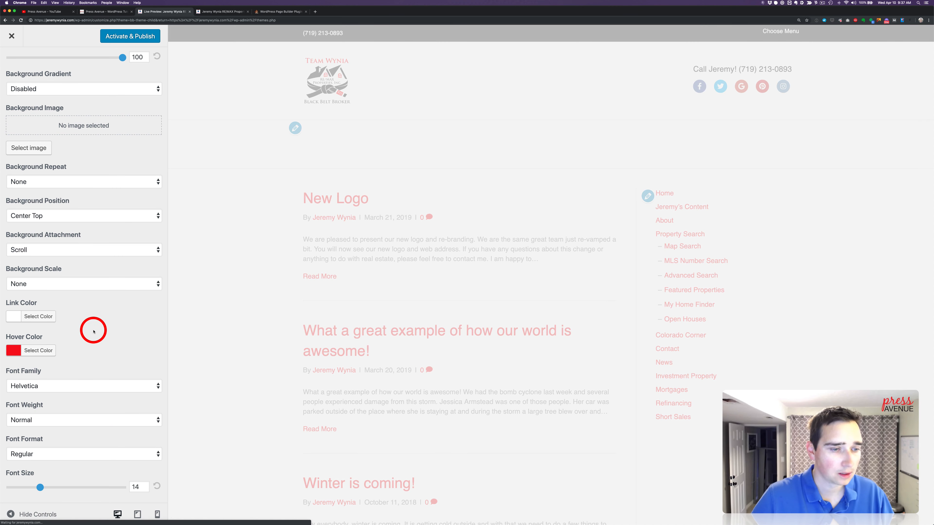
# Set the navigation's background color to black (#000000) in the Nav Style settings
pyautogui.scroll(3, 93, 332)
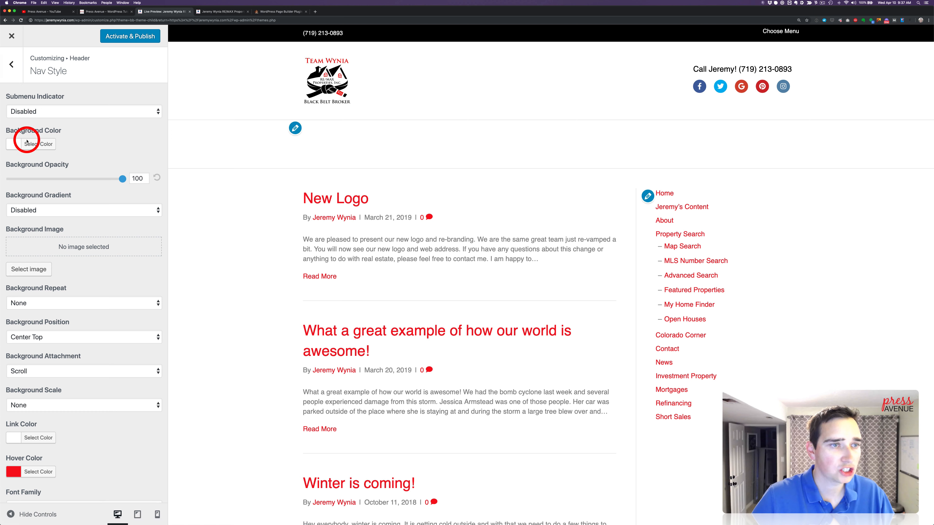
pyautogui.click(32, 145)
pyautogui.click(16, 256)
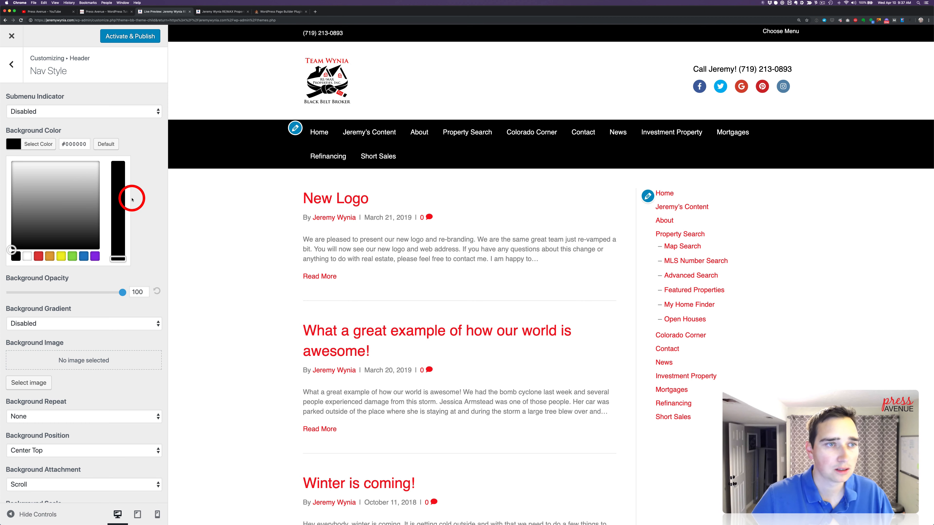
# Go from the header settings to the Customizer's Main Menu and remove its Home item
pyautogui.click(15, 76)
pyautogui.click(14, 72)
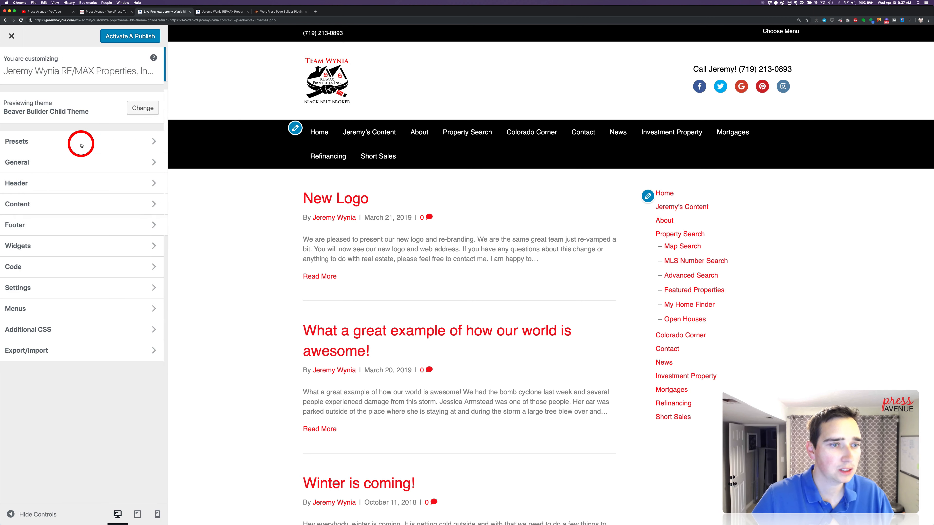
pyautogui.click(76, 309)
pyautogui.click(91, 114)
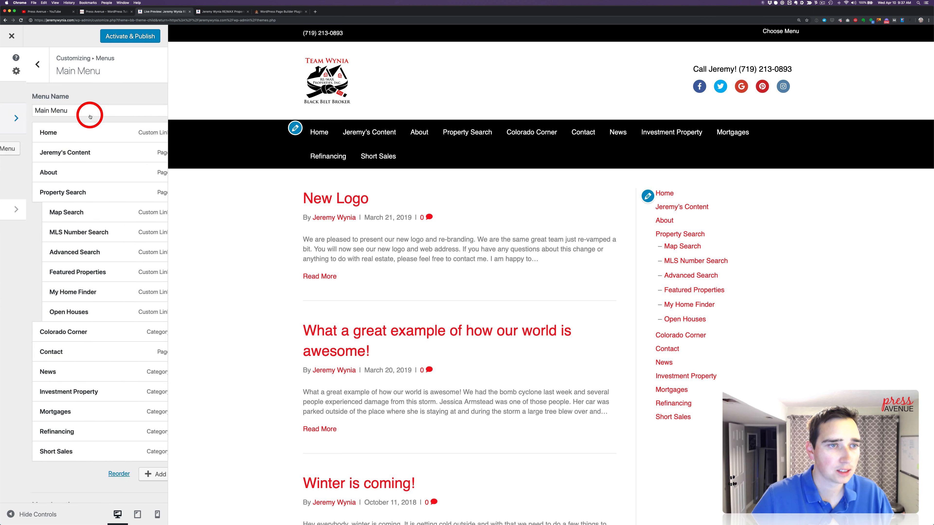
pyautogui.click(153, 132)
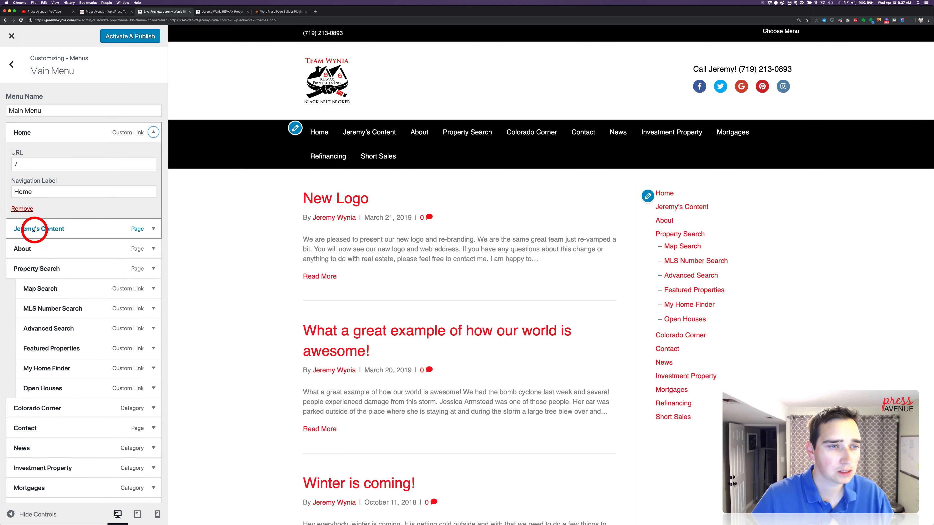
pyautogui.click(22, 209)
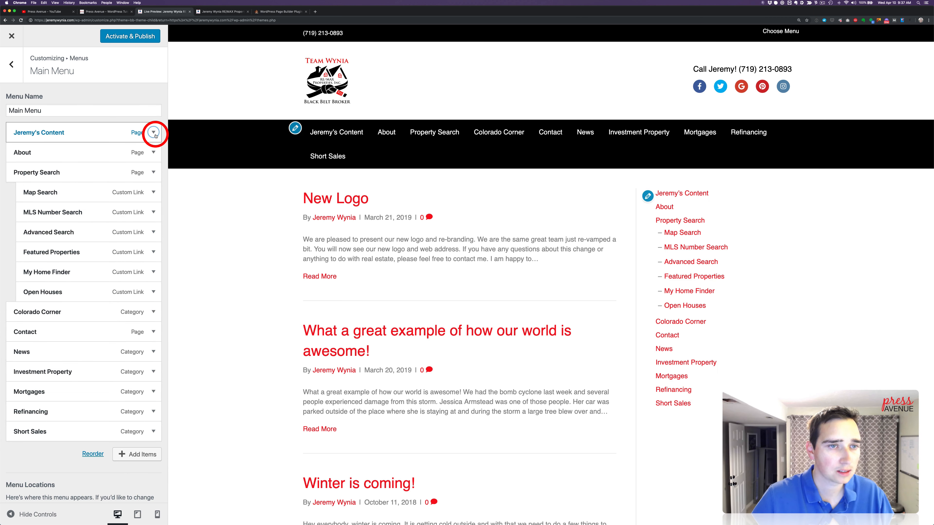
# Change the navigation label of the Main Menu's first item, which links to the original Blog page, to "Blog"
pyautogui.click(153, 133)
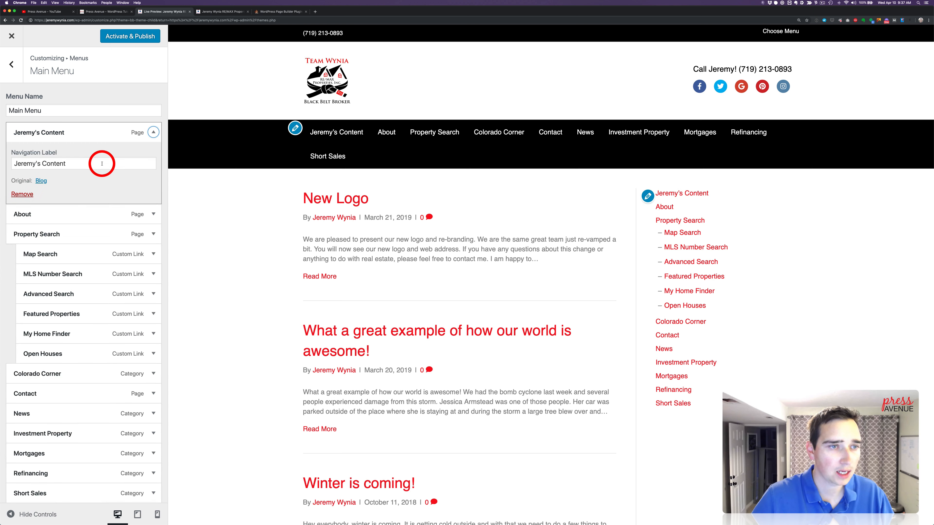
pyautogui.click(47, 155)
pyautogui.write('Real Estate')
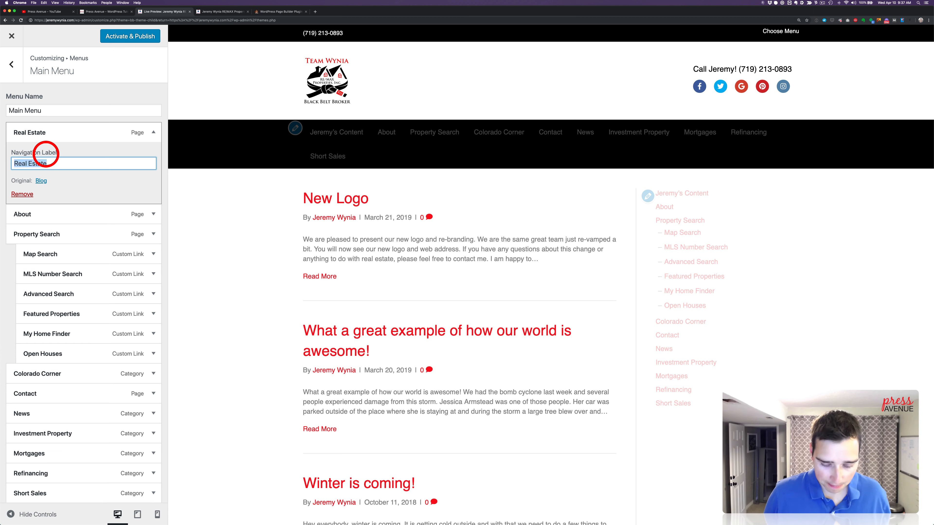
pyautogui.write('blog')
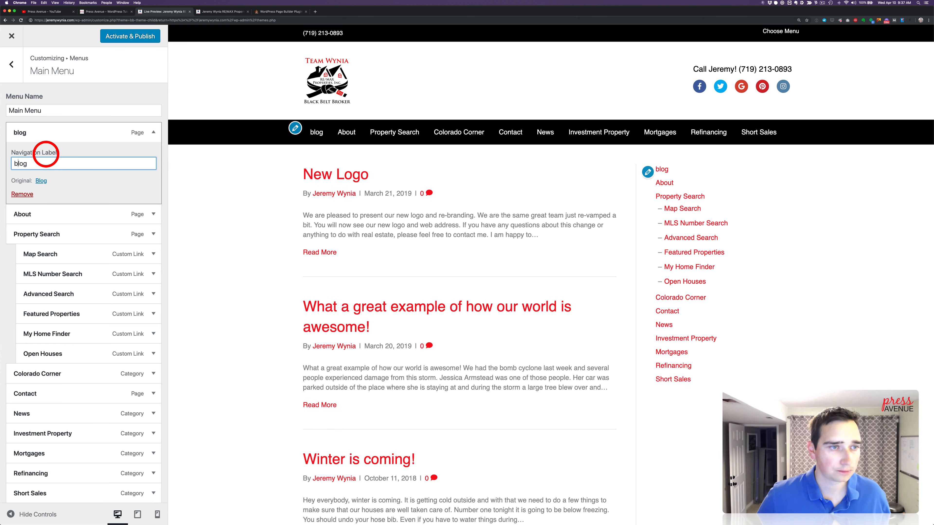
pyautogui.press('BackSpace')
pyautogui.write('B')
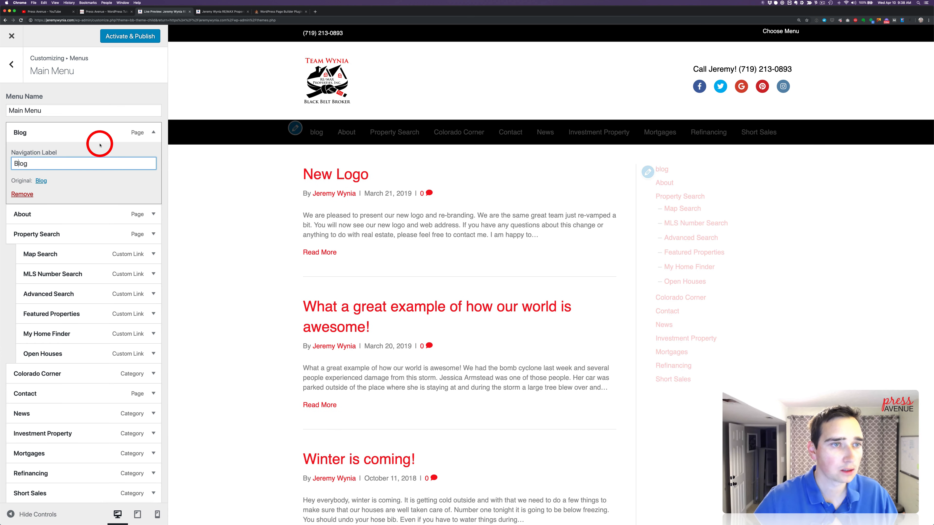
pyautogui.click(107, 111)
pyautogui.scroll(-2, 120, 184)
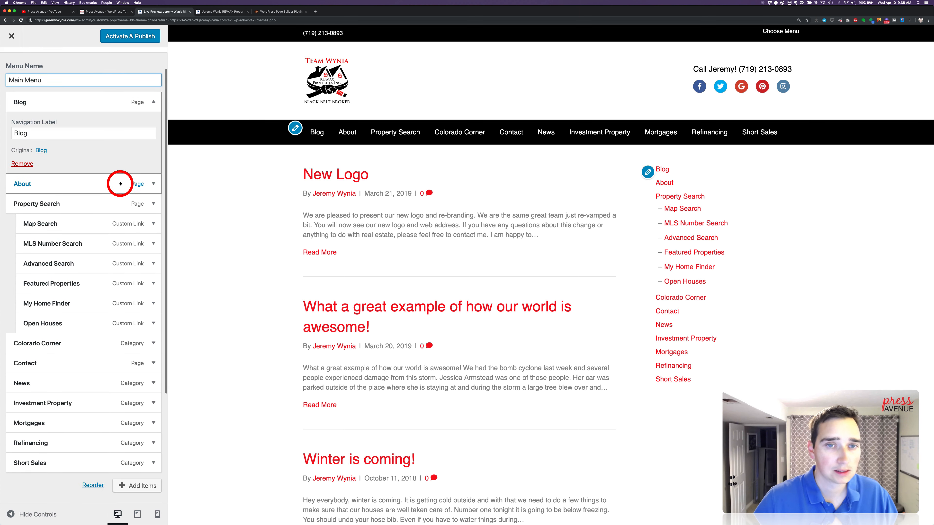
# Move the Contact item to the end of the Main Menu, after Short Sales
pyautogui.scroll(-5, 120, 184)
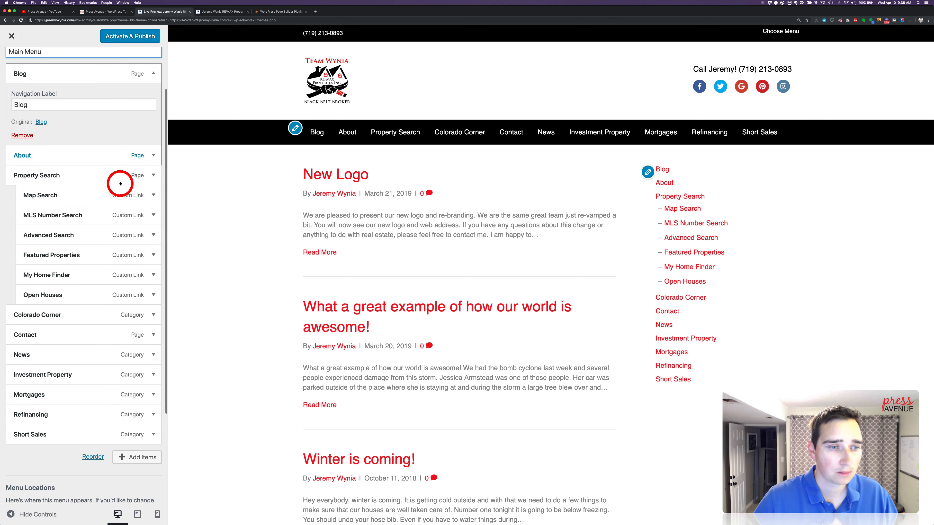
pyautogui.moveTo(46, 209); pyautogui.dragTo(51, 336)
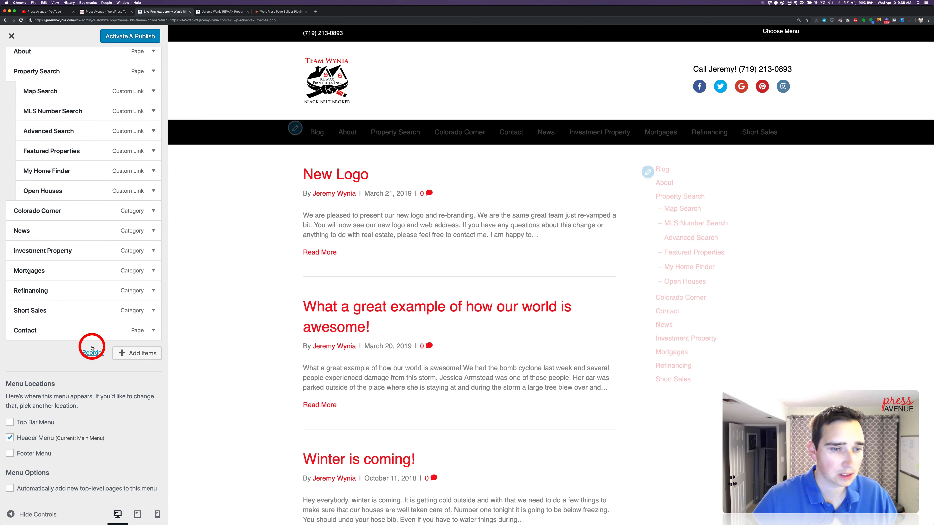
pyautogui.scroll(1, 100, 262)
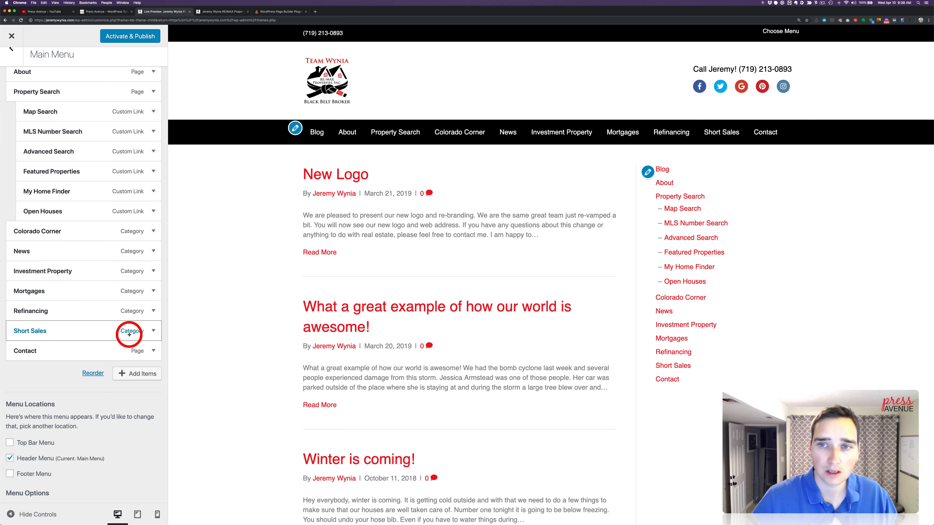
pyautogui.scroll(2, 115, 234)
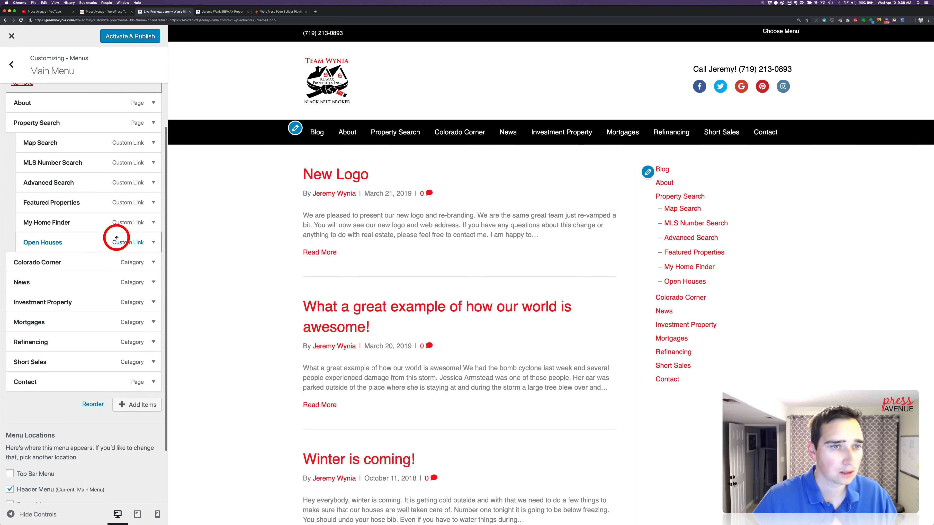
pyautogui.scroll(3, 114, 235)
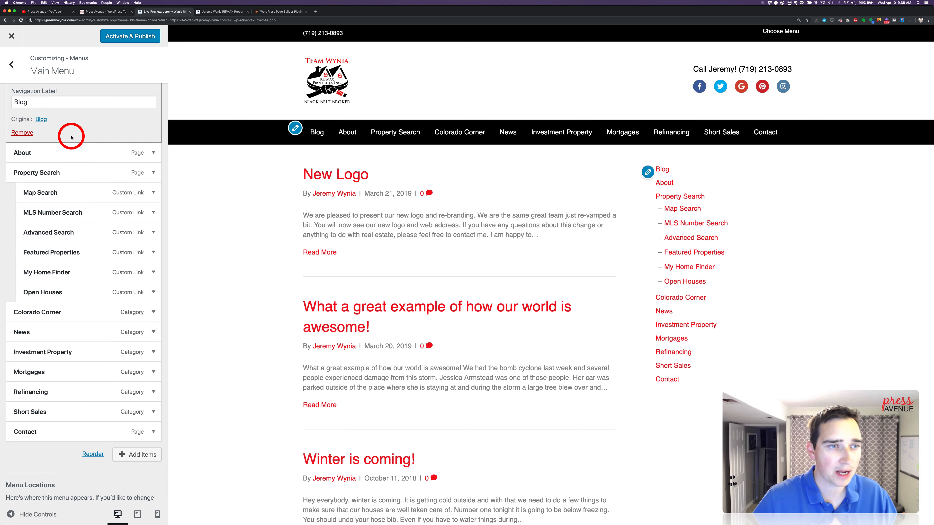
pyautogui.scroll(3, 71, 137)
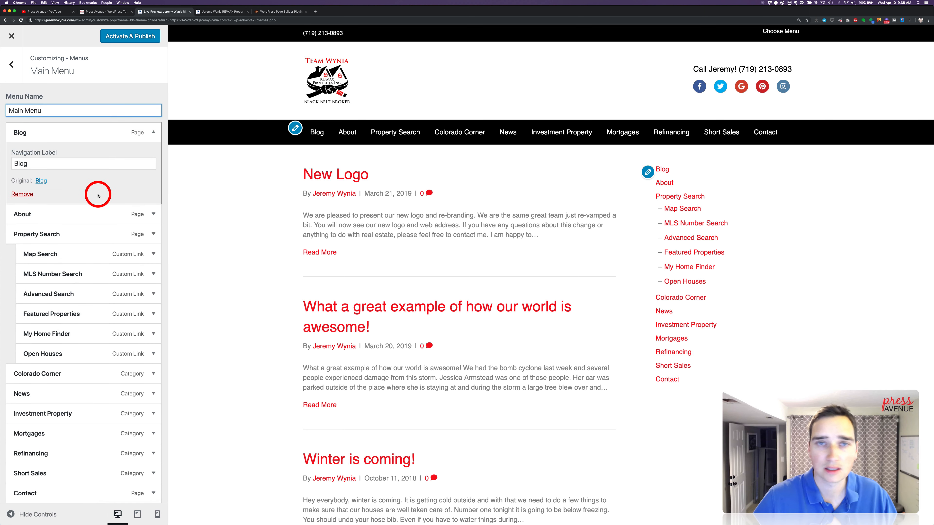
# Create a new menu named "Top Bar Menu" and assign it to the Top Bar Menu location
pyautogui.click(11, 64)
pyautogui.click(121, 146)
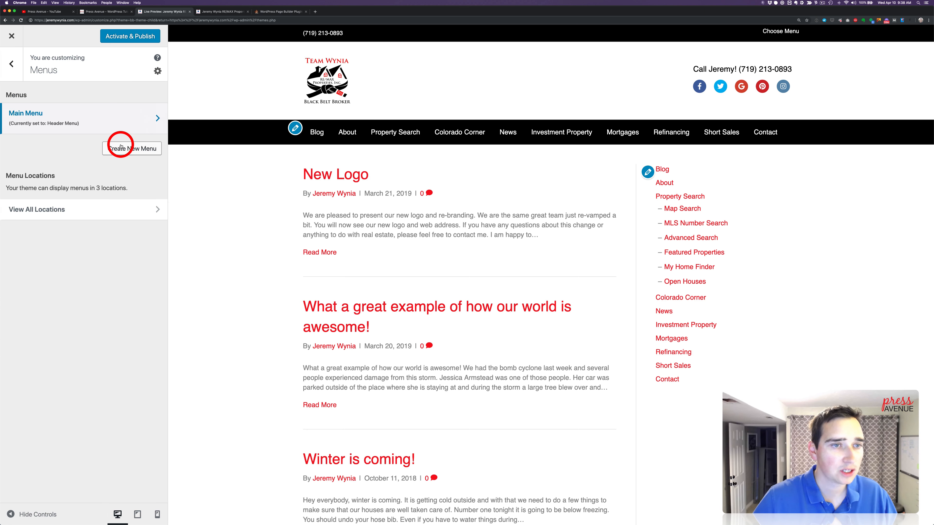
pyautogui.click(60, 110)
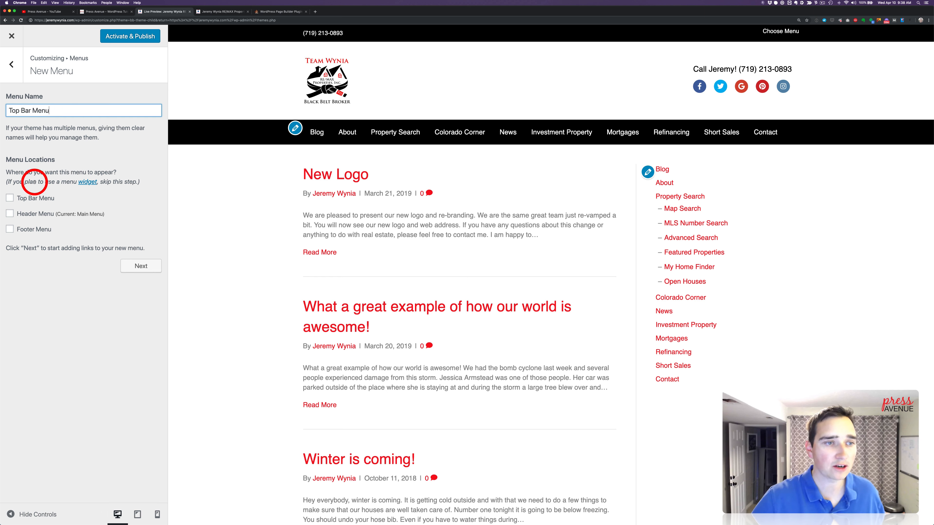
pyautogui.click(31, 196)
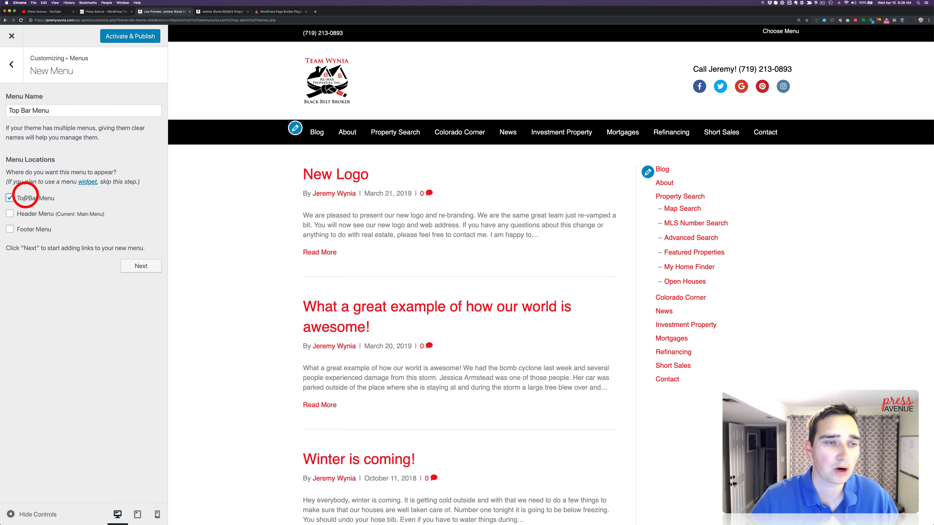
pyautogui.click(131, 265)
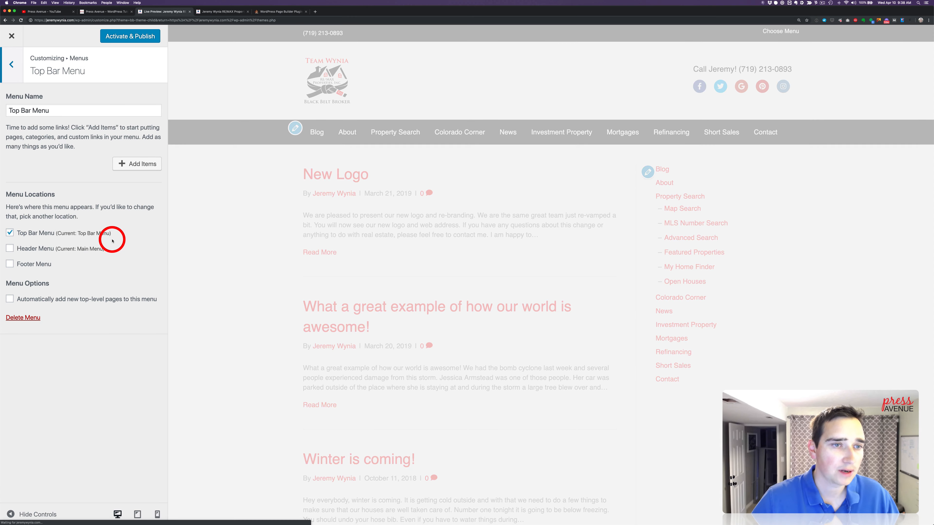
# Add the Contact page, the site owner's About page and the Blog page to the Top Bar Menu
pyautogui.click(137, 163)
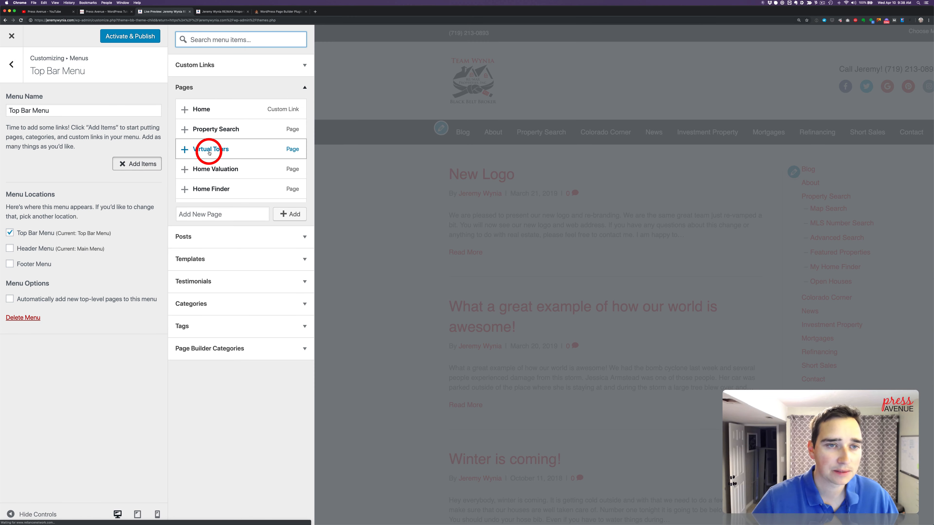
pyautogui.scroll(-3, 251, 161)
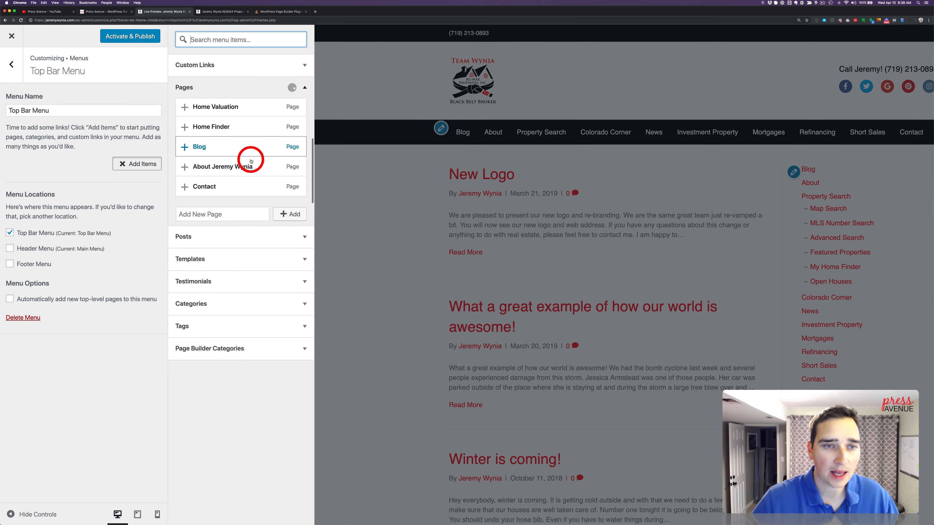
pyautogui.click(184, 186)
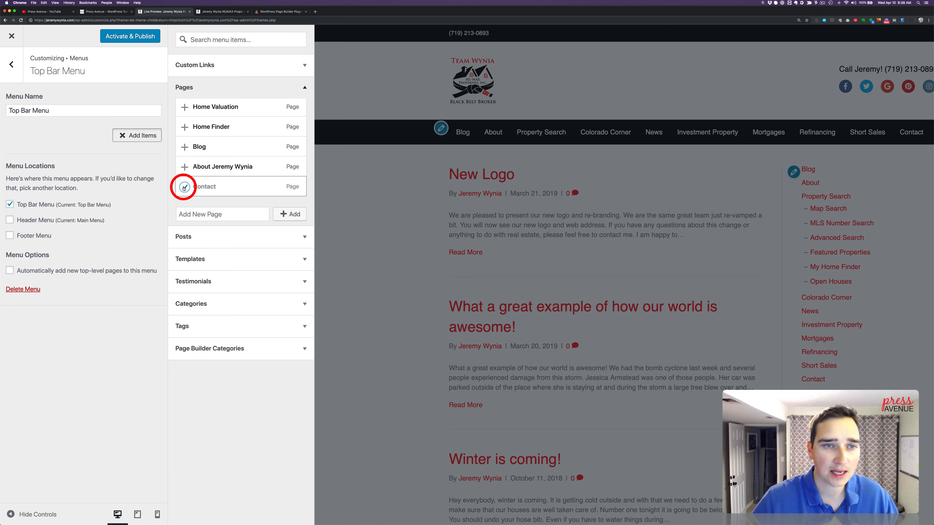
pyautogui.click(183, 165)
pyautogui.scroll(3, 230, 158)
pyautogui.scroll(-2, 231, 160)
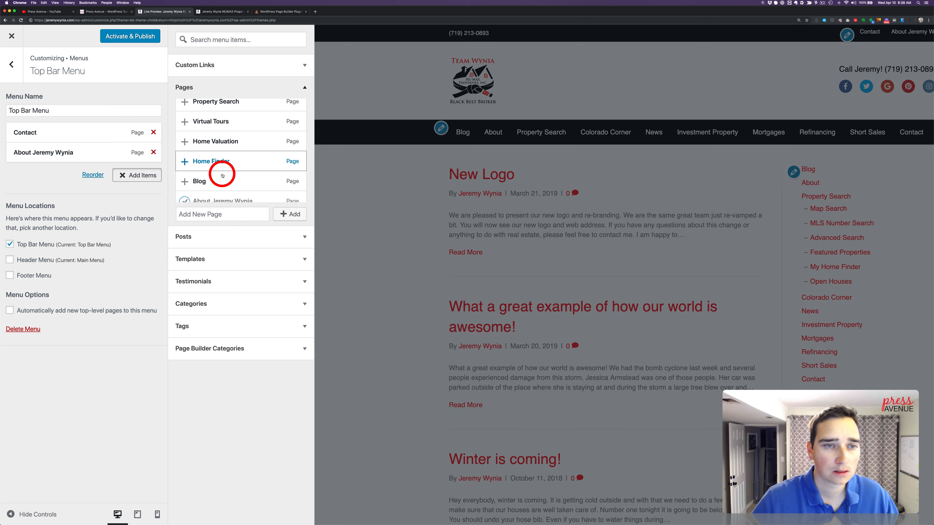
pyautogui.click(184, 181)
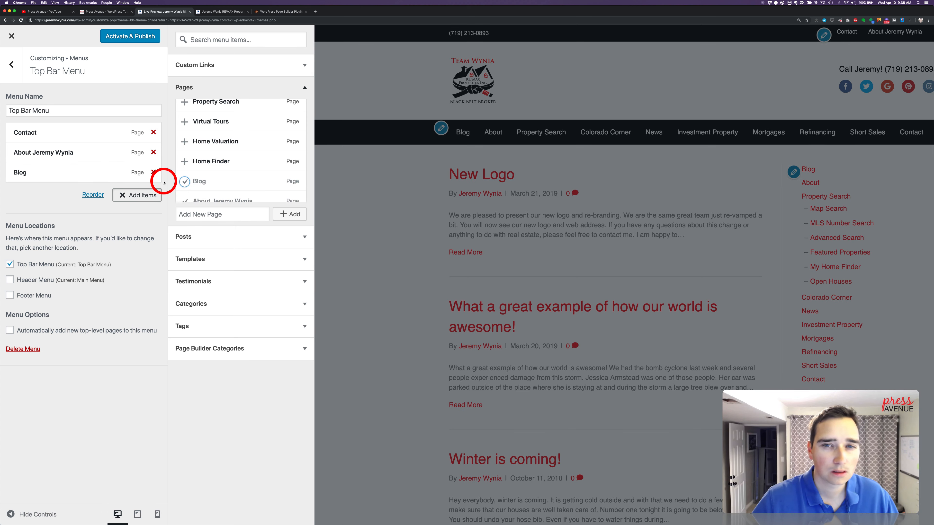
# Relabel the Top Bar Menu's Blog item with the owner's first name in possessive form plus "Blog", and move Contact to the end
pyautogui.click(86, 173)
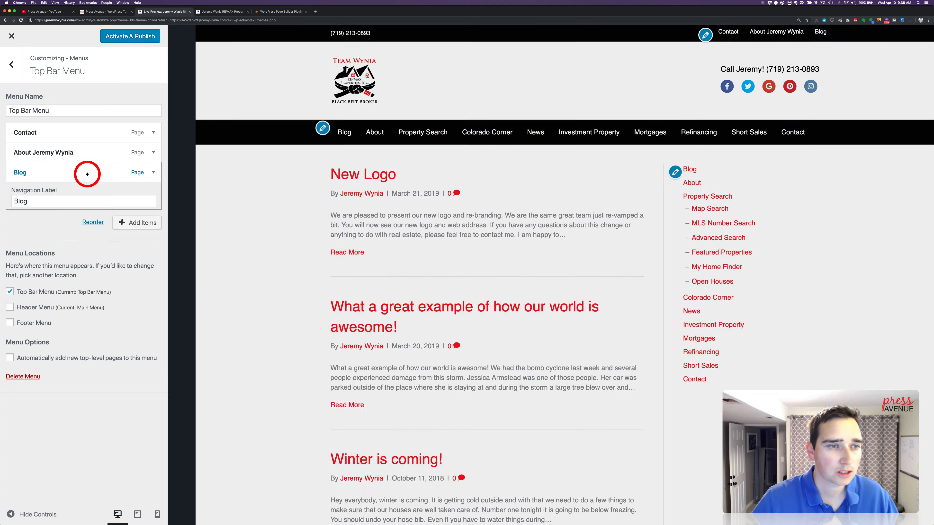
pyautogui.doubleClick(35, 205)
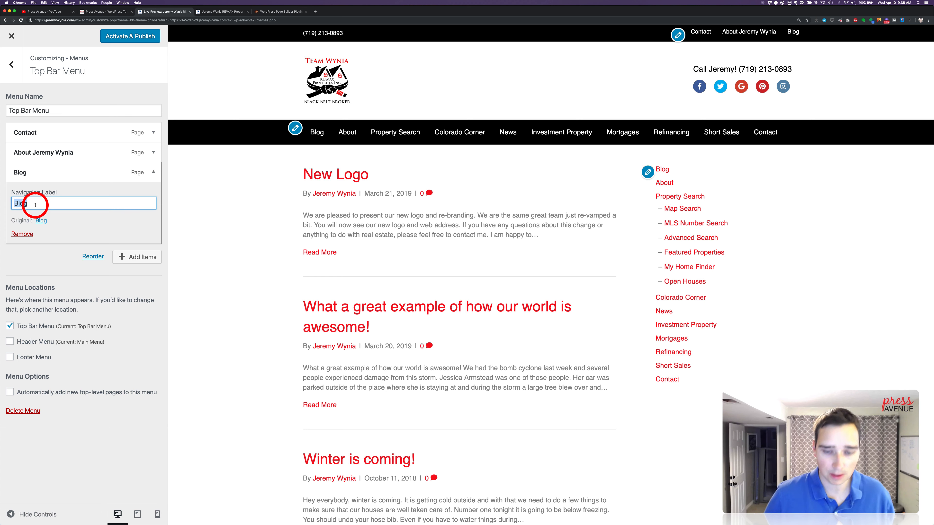
pyautogui.write("Jeremy's c")
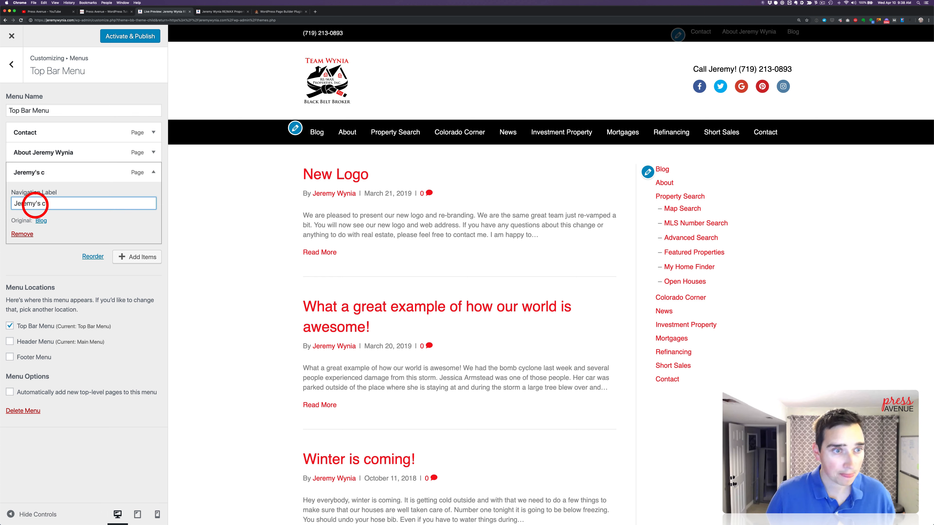
pyautogui.press('BackSpace')
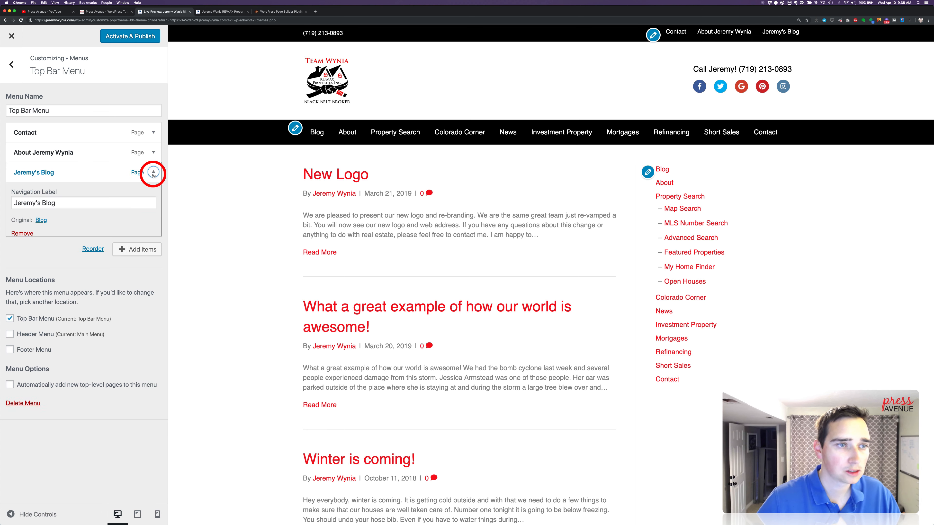
pyautogui.click(147, 179)
pyautogui.moveTo(77, 173); pyautogui.dragTo(92, 135)
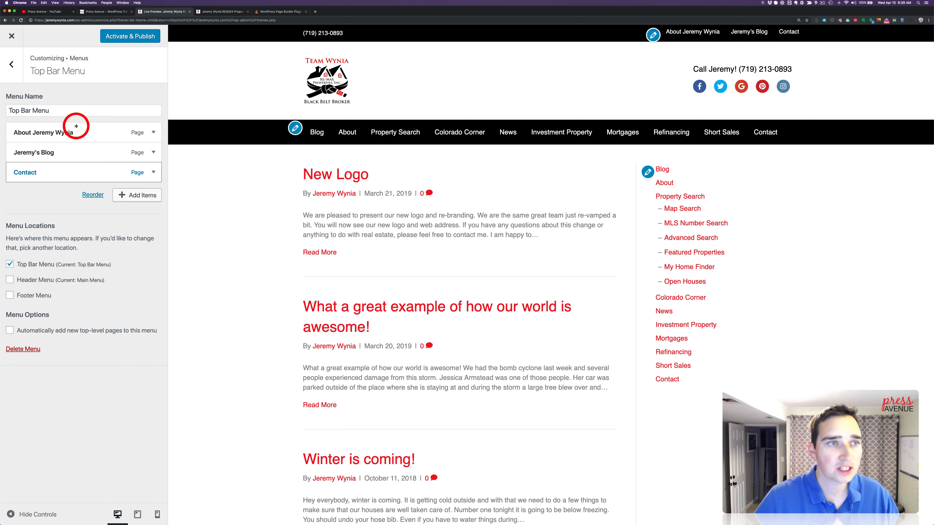
# Return to the Main Menu and remove its Contact item
pyautogui.click(12, 65)
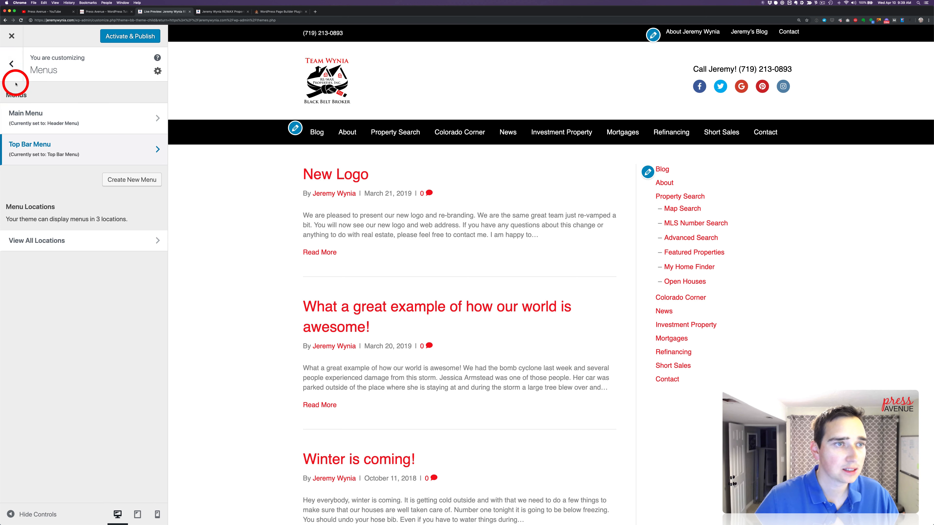
pyautogui.click(30, 114)
pyautogui.click(153, 432)
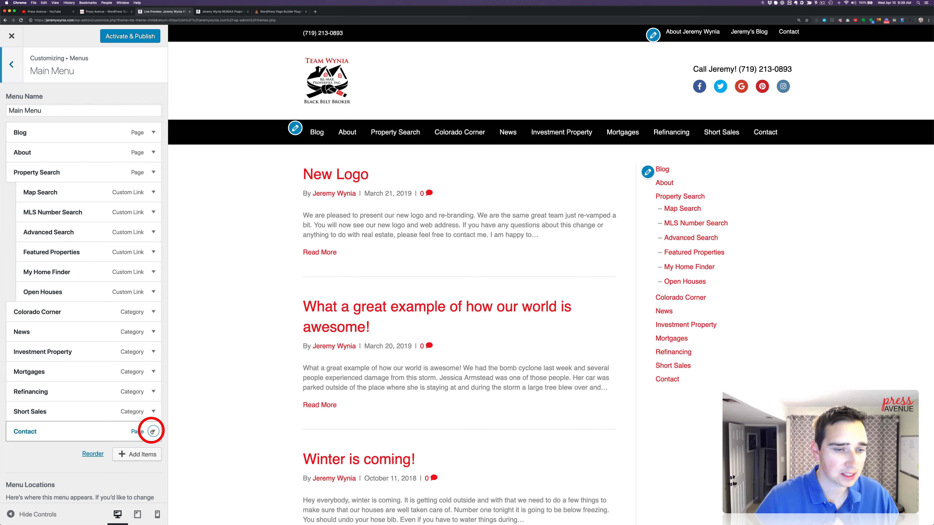
pyautogui.click(28, 494)
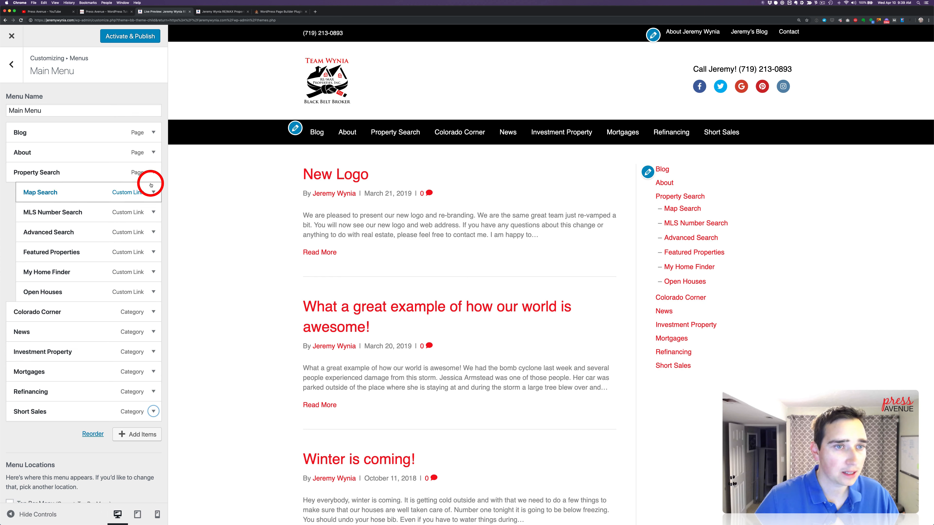
# Move the Main Menu's Blog item below News and nest it as a News sub-item
pyautogui.click(154, 132)
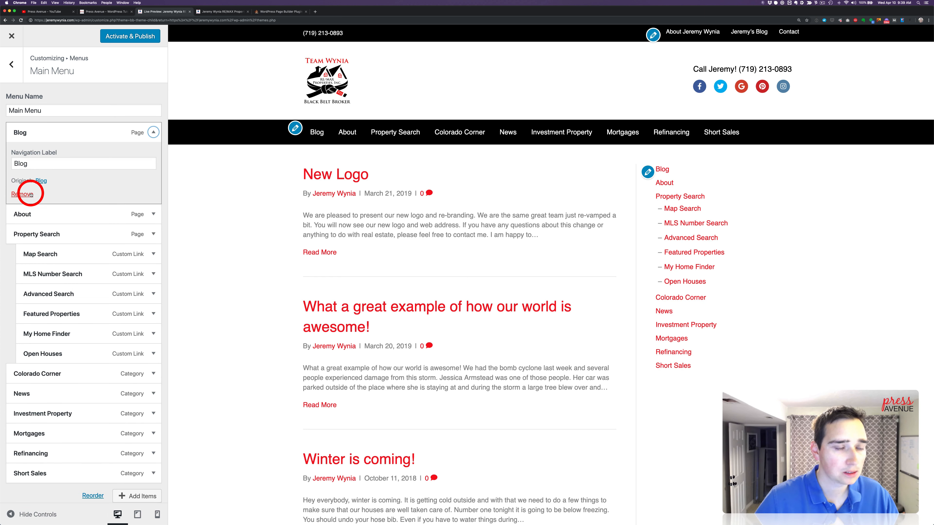
pyautogui.click(151, 135)
pyautogui.moveTo(116, 131); pyautogui.dragTo(143, 329)
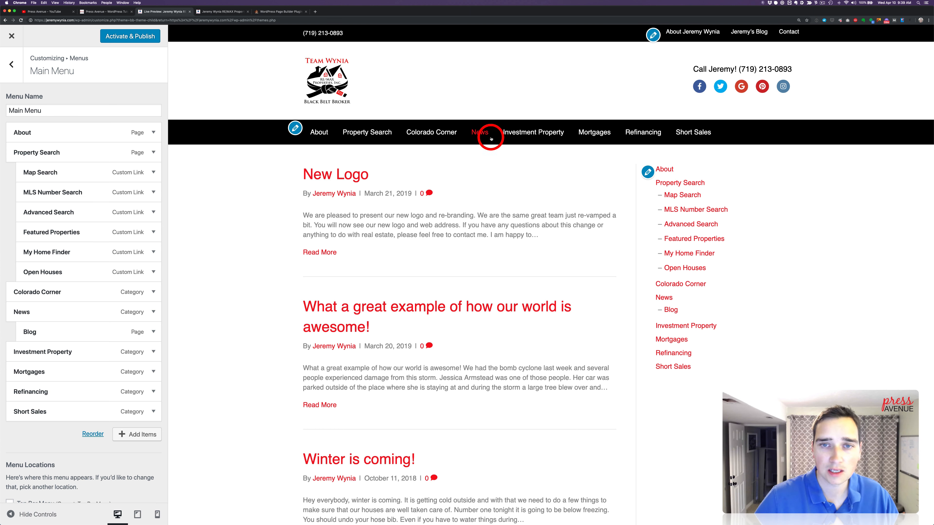
pyautogui.moveTo(56, 331)
pyautogui.mouseDown()
pyautogui.moveTo(32, 330)
pyautogui.moveTo(46, 333)
pyautogui.mouseUp()
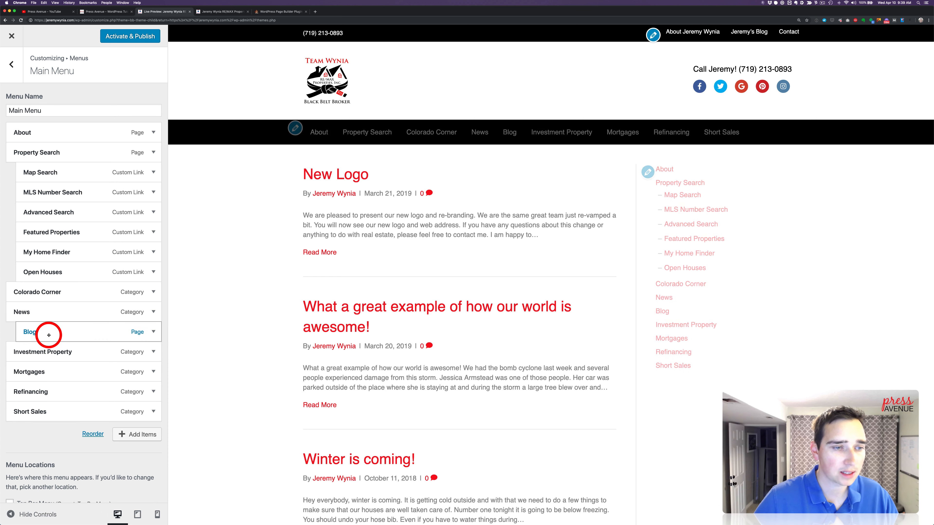
# Go to the header's Nav Style settings and set the Submenu Indicator to Enabled
pyautogui.click(7, 66)
pyautogui.click(11, 66)
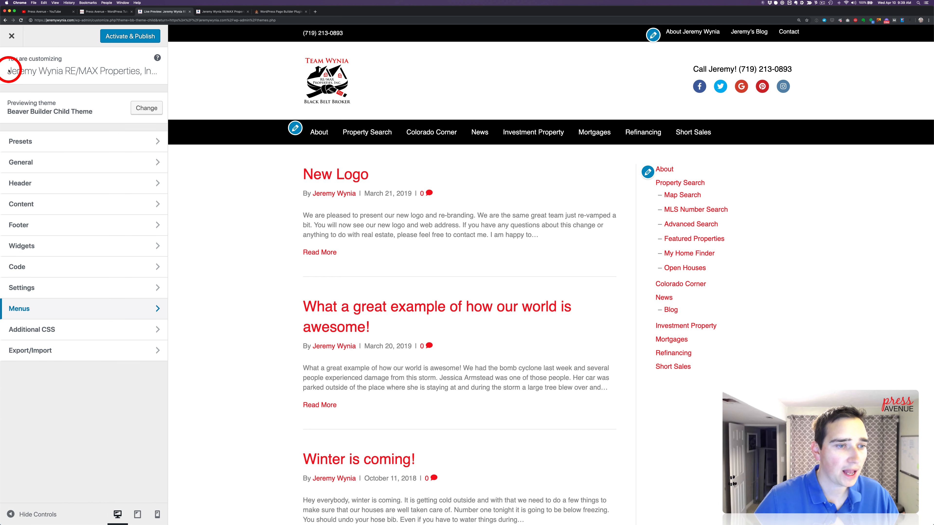
pyautogui.click(49, 183)
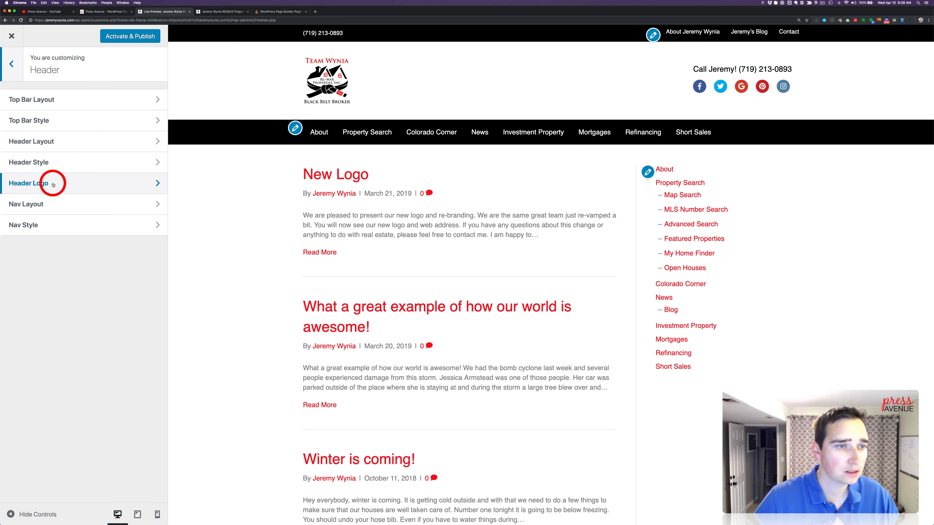
pyautogui.click(65, 225)
pyautogui.scroll(-1, 65, 230)
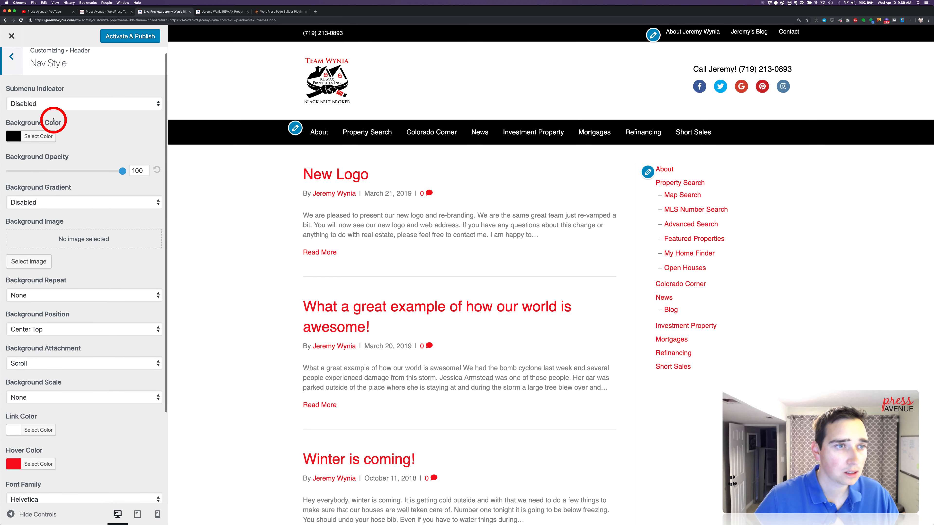
pyautogui.click(35, 96)
pyautogui.click(66, 114)
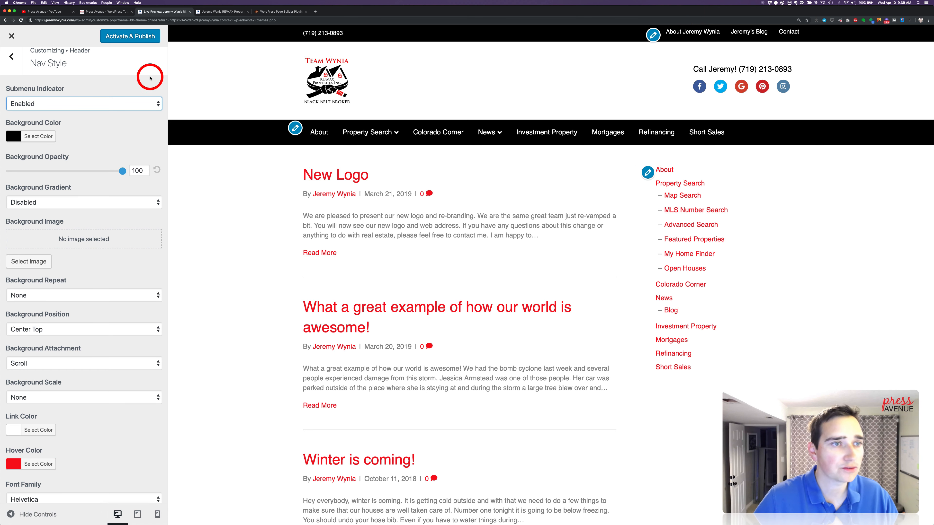
# Set the Top Bar Style's Hover Color to the copied red so it matches the navigation's hover color
pyautogui.click(11, 57)
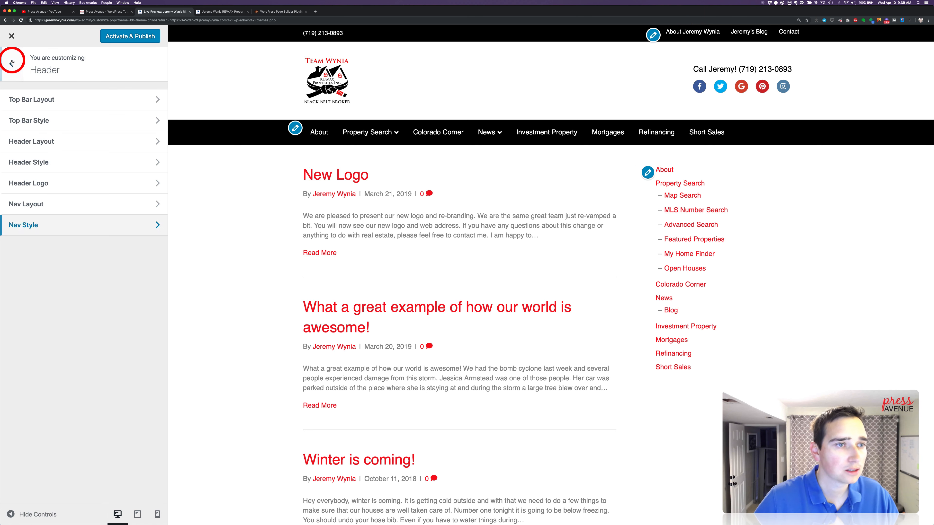
pyautogui.click(54, 121)
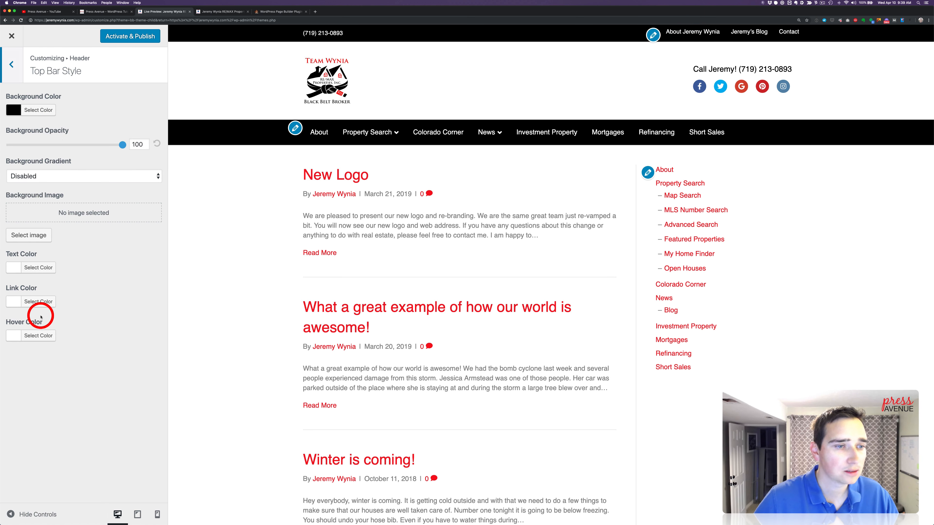
pyautogui.click(38, 302)
pyautogui.click(36, 302)
pyautogui.click(37, 334)
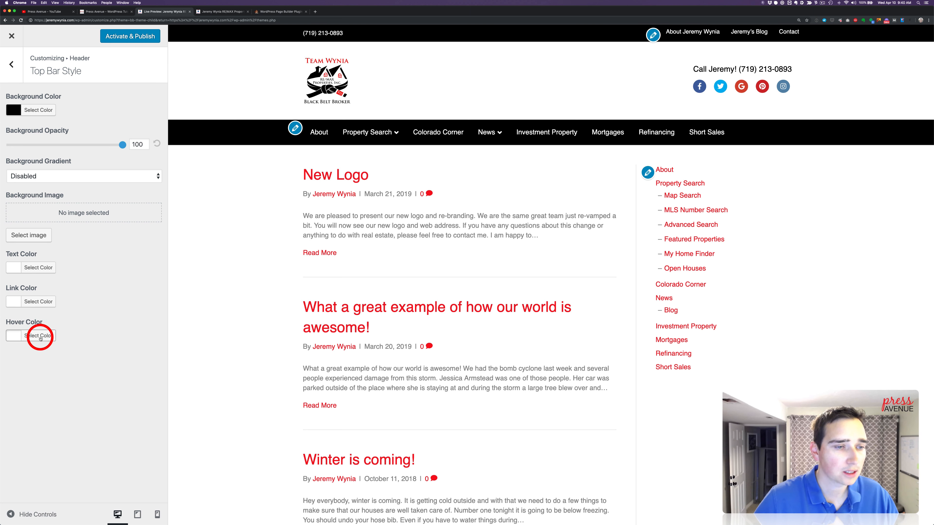
pyautogui.click(776, 4)
pyautogui.click(795, 61)
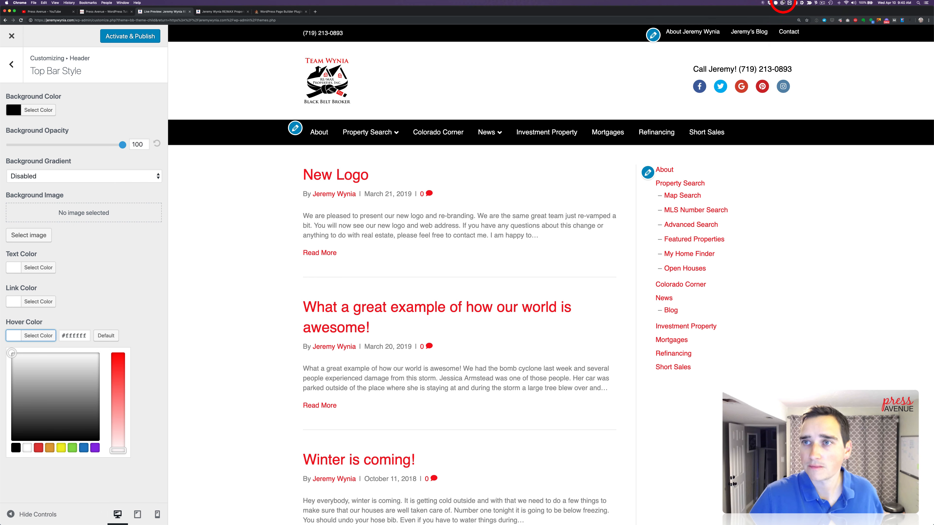
pyautogui.click(776, 4)
pyautogui.click(793, 42)
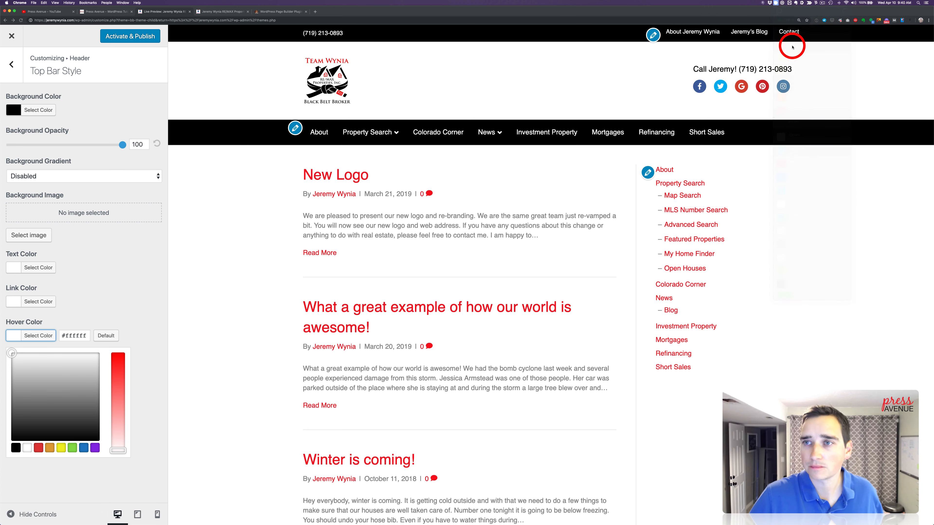
pyautogui.tripleClick(73, 337)
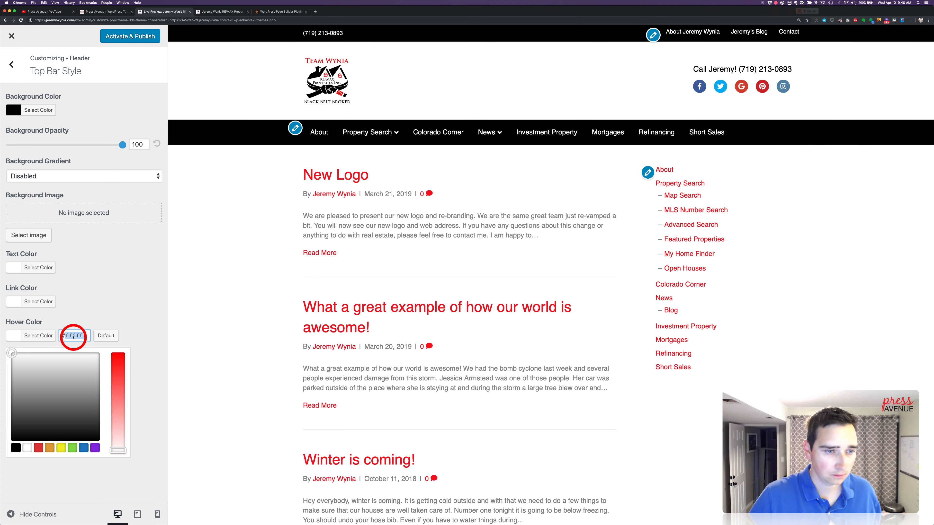
pyautogui.write('#F60F1A')
pyautogui.click(119, 294)
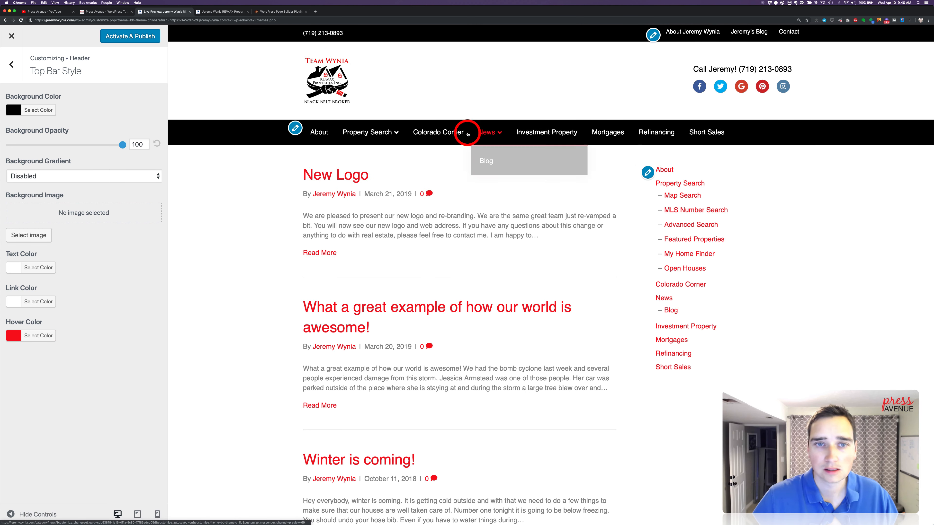
# Reduce the Padding in the Header Layout settings to 19 and return to the Header sections
pyautogui.click(14, 78)
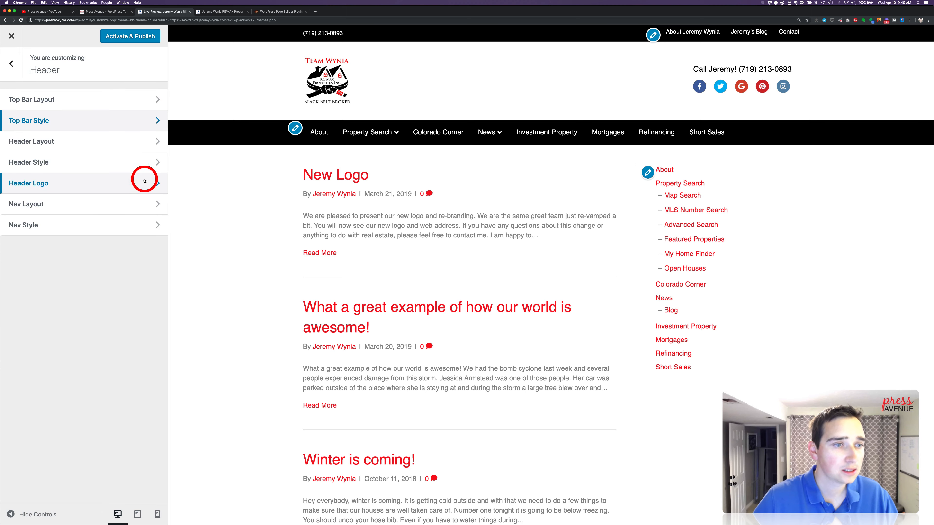
pyautogui.scroll(-15, 349, 235)
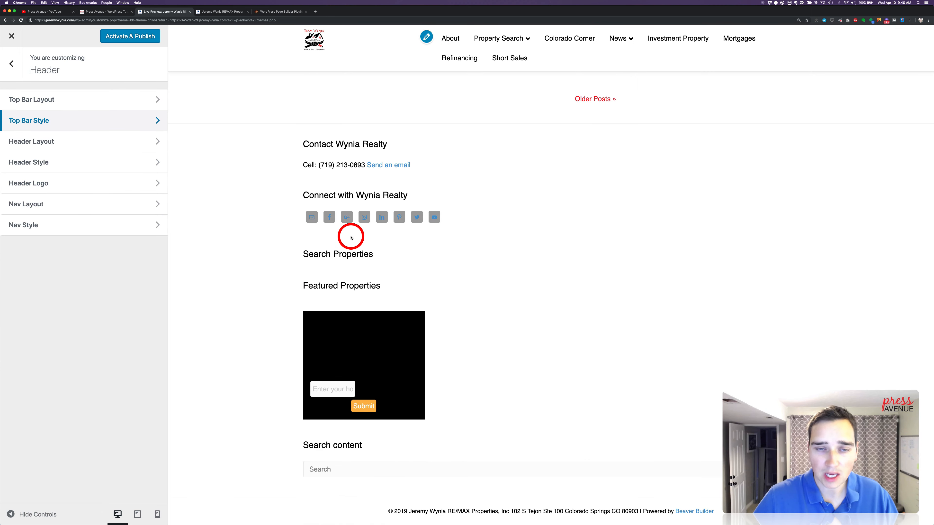
pyautogui.scroll(20, 348, 235)
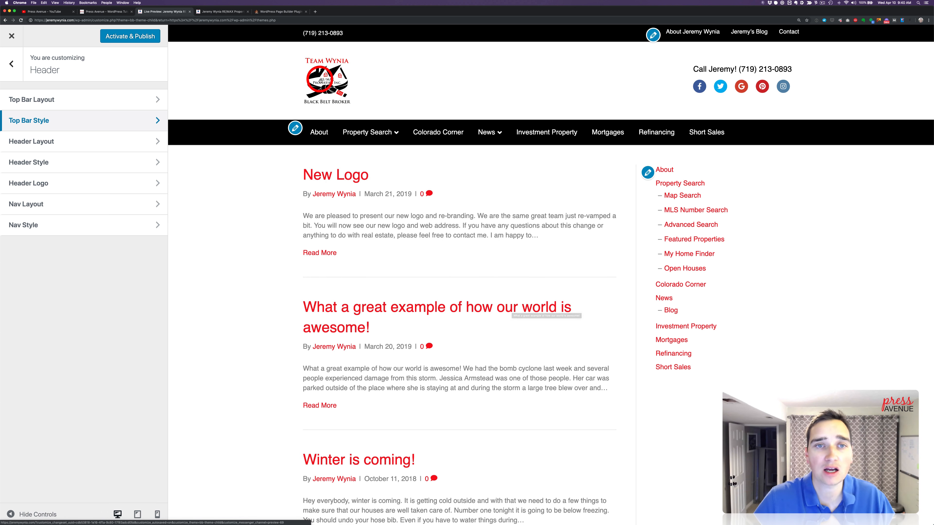
pyautogui.click(68, 166)
pyautogui.click(12, 64)
pyautogui.click(54, 177)
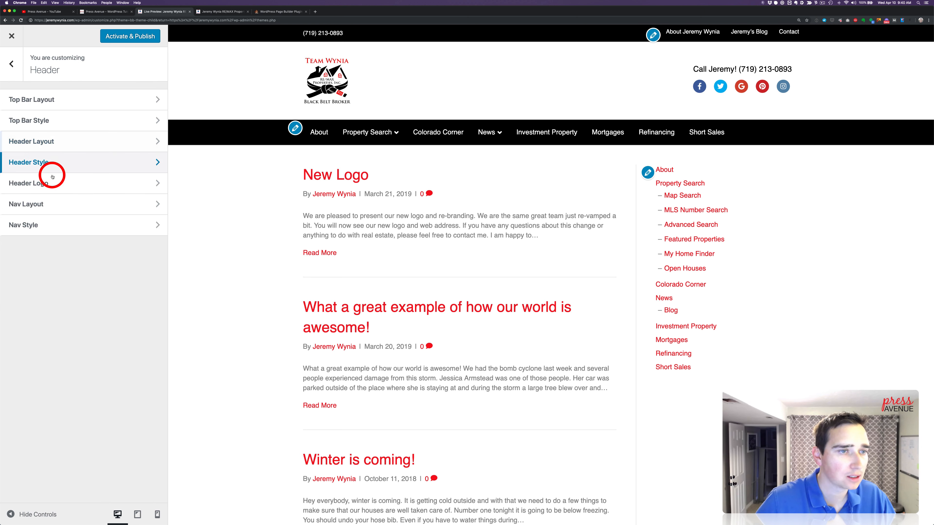
pyautogui.scroll(-3, 10, 62)
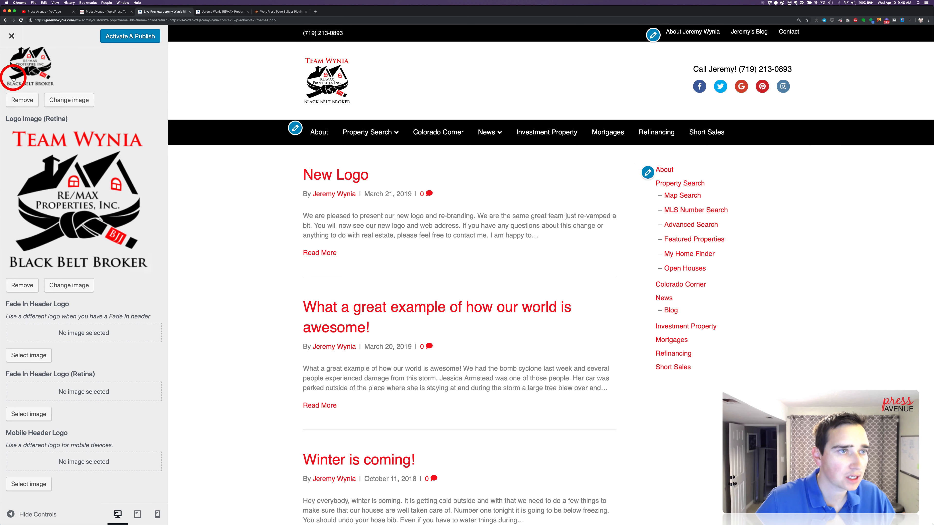
pyautogui.scroll(3, 11, 62)
pyautogui.click(12, 65)
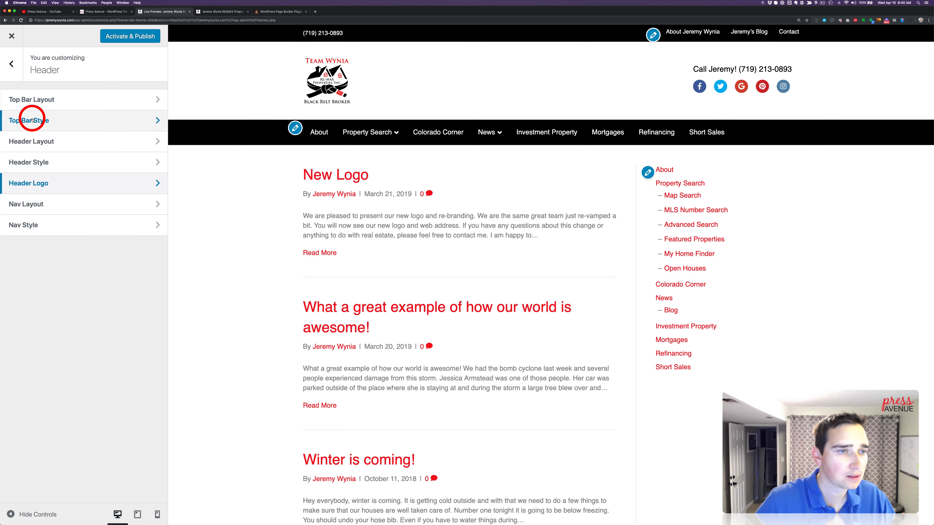
pyautogui.click(44, 142)
pyautogui.moveTo(43, 144); pyautogui.dragTo(32, 143)
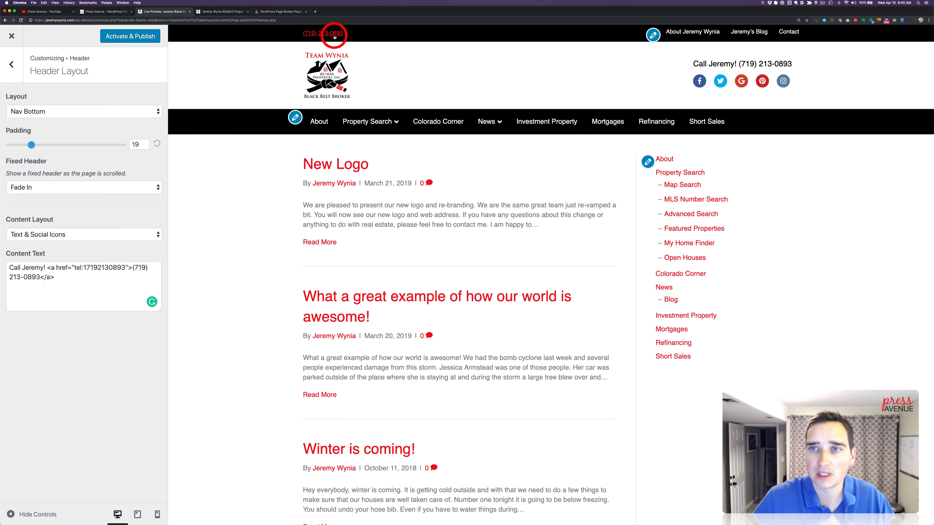
pyautogui.click(18, 66)
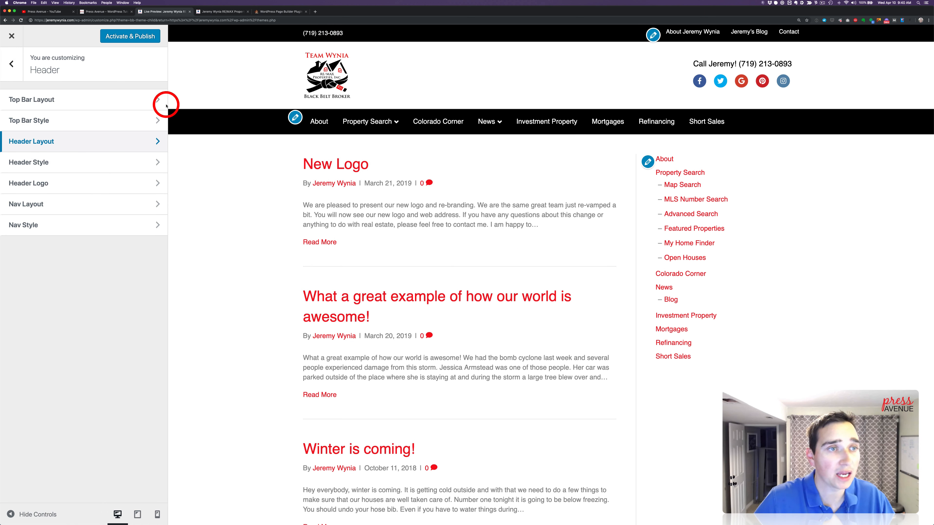
# Activate and publish the customized Beaver Builder child theme, check the page preview and leave the customizer
pyautogui.click(118, 36)
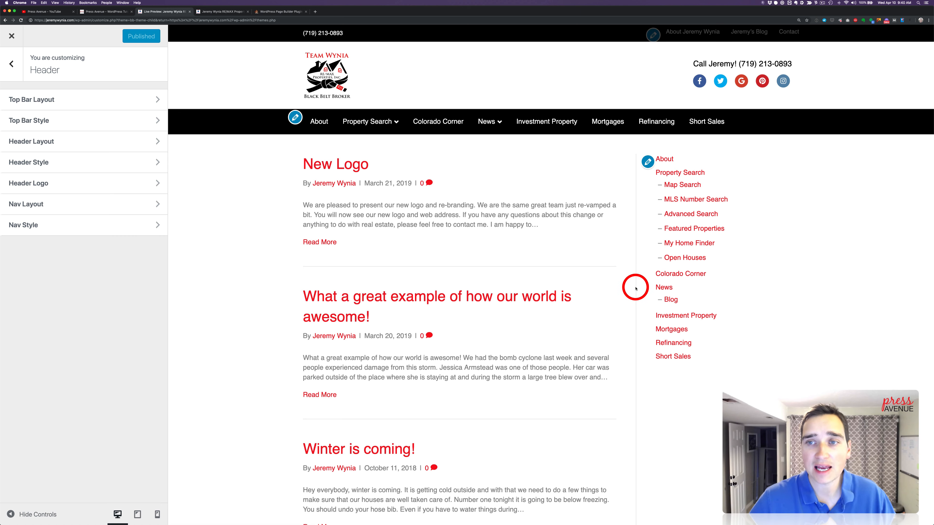
pyautogui.scroll(-15, 546, 230)
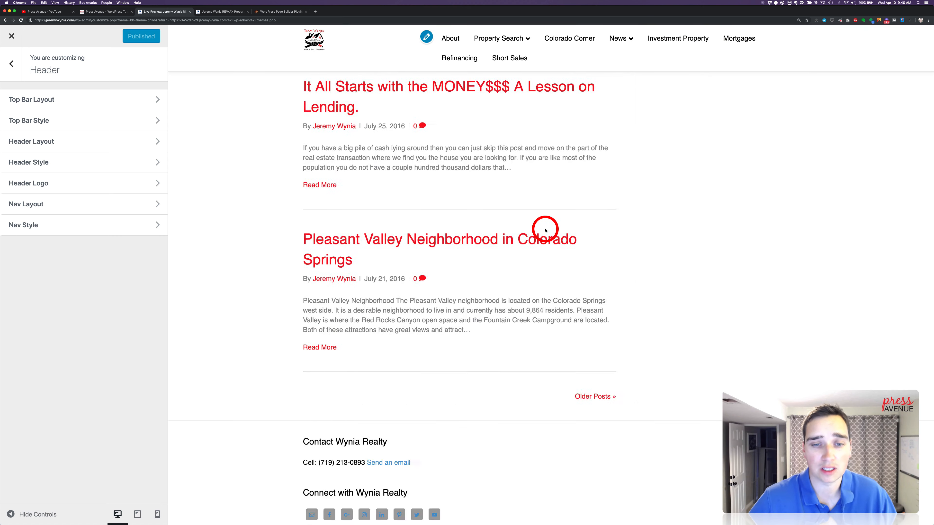
pyautogui.scroll(10, 546, 230)
pyautogui.scroll(10, 404, 199)
pyautogui.click(12, 64)
pyautogui.click(12, 35)
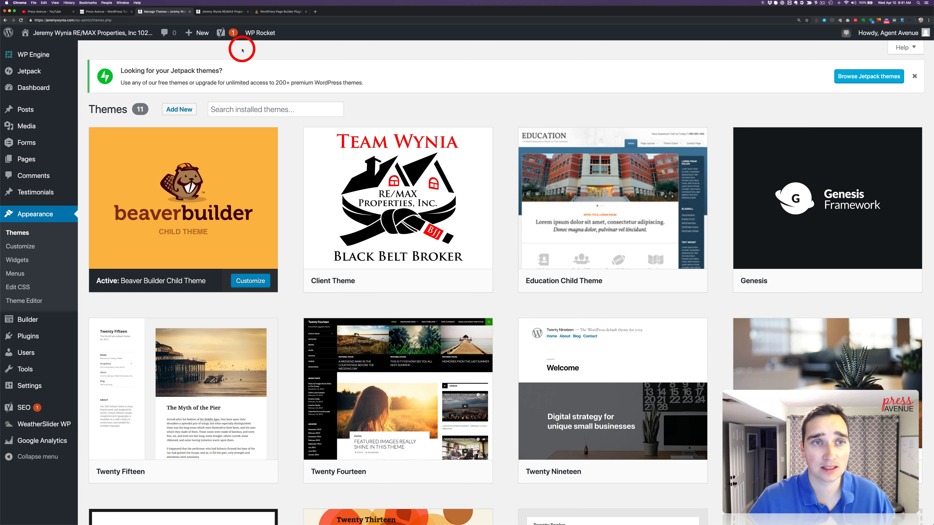
# Open the WordPress Tutorials & Community Help Facebook group at a larger zoom and view the Press Avenue website
pyautogui.click(230, 14)
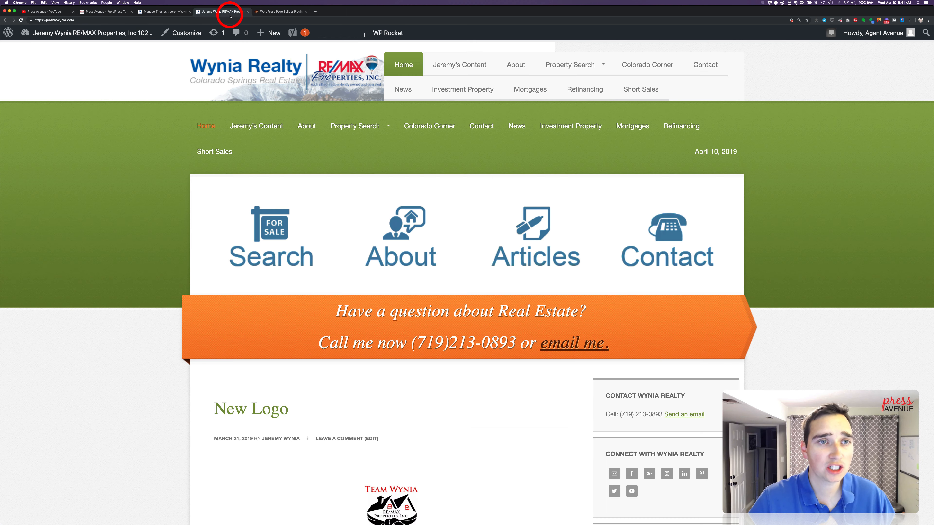
pyautogui.click(266, 15)
pyautogui.write('fa')
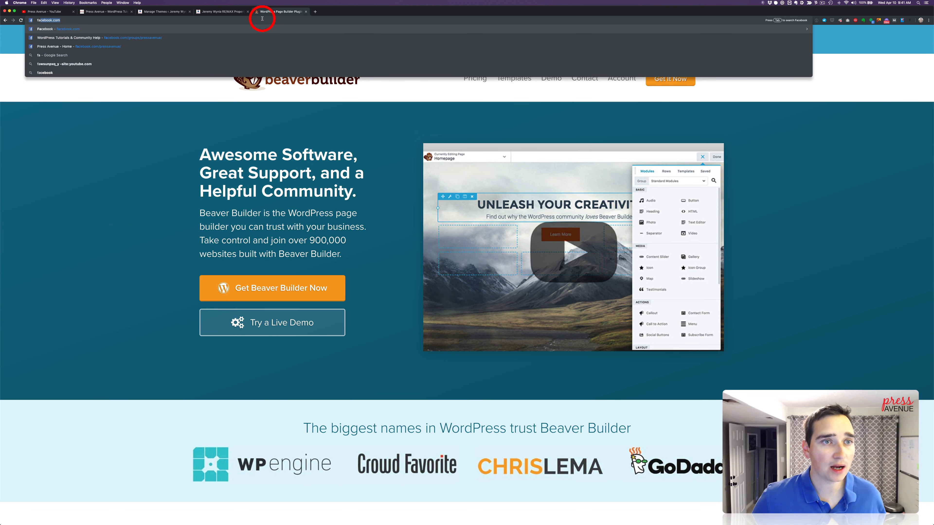
pyautogui.press('Down')
pyautogui.press('Return')
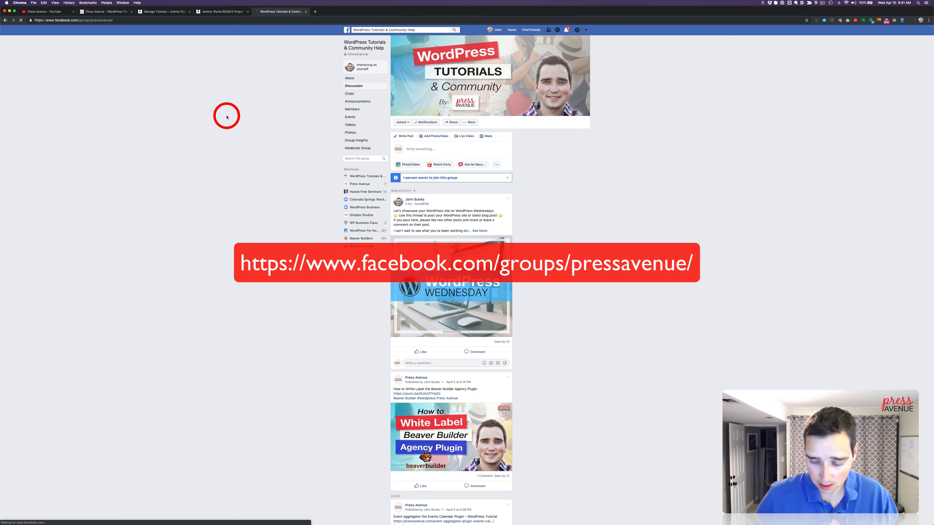
pyautogui.press('super+equal')
pyautogui.press('super+equal')
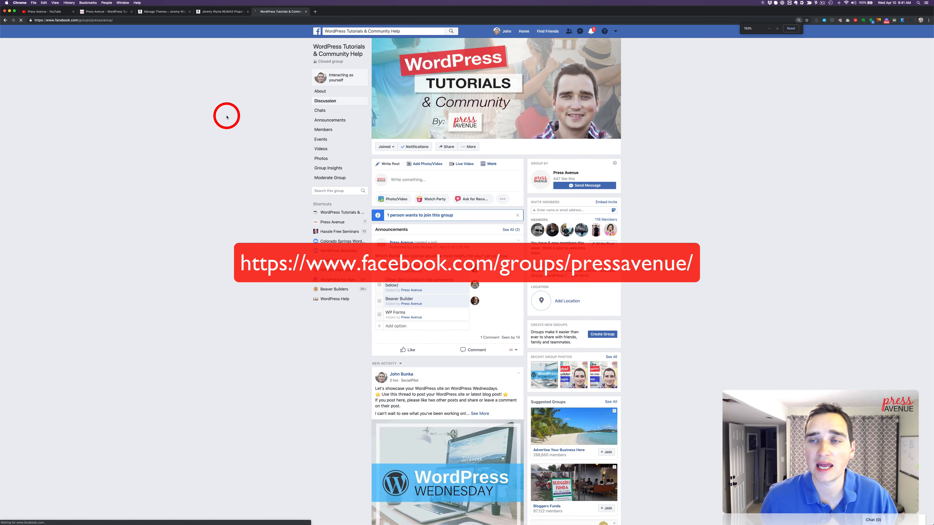
pyautogui.press('super+equal')
pyautogui.press('super+equal')
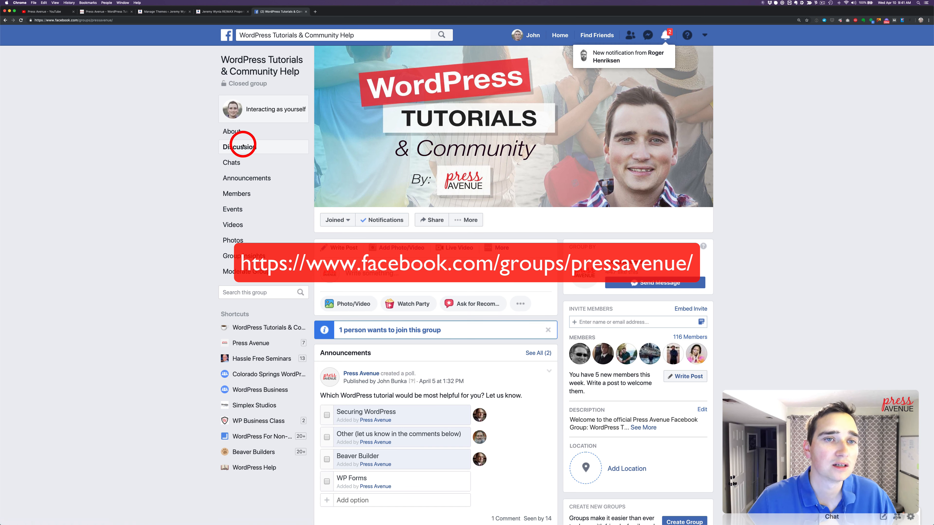
pyautogui.click(99, 12)
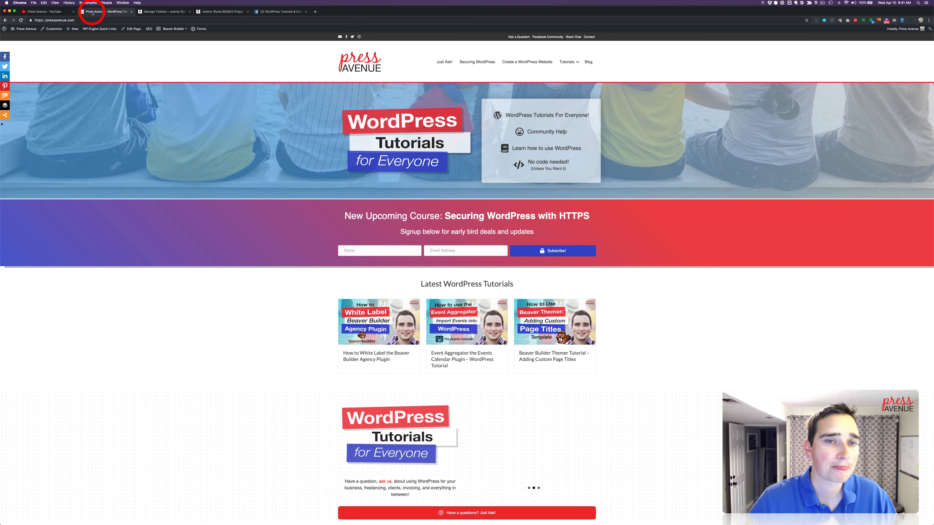
# Add a new page titled Home from the site's Pages list and open it in the Page Builder
pyautogui.click(153, 12)
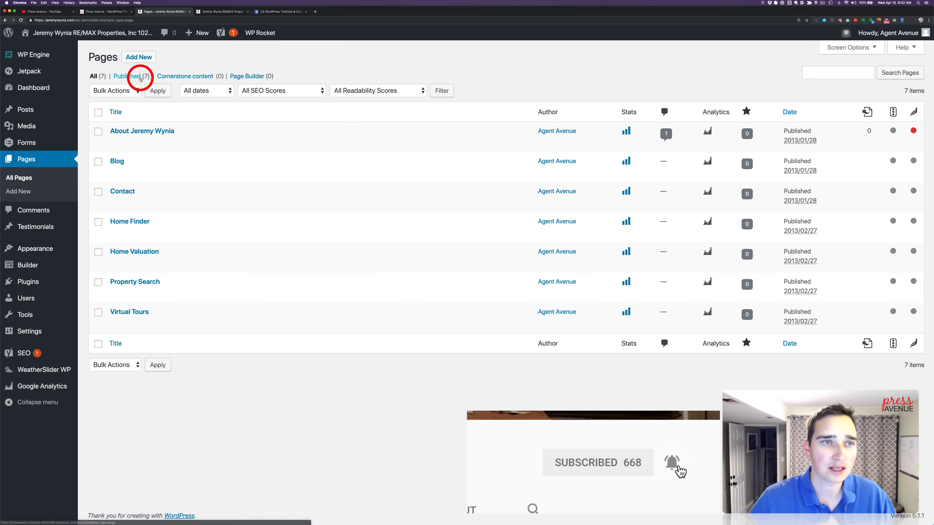
pyautogui.click(134, 56)
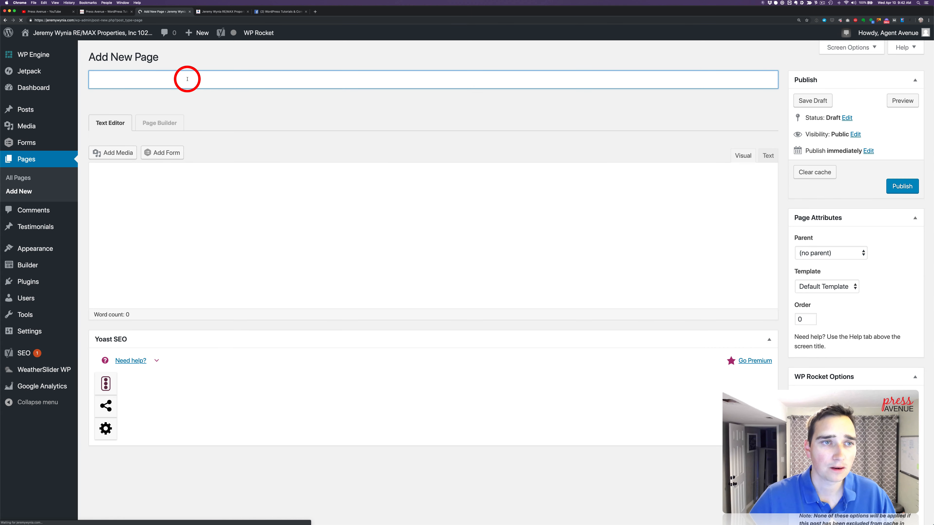
pyautogui.write('Home')
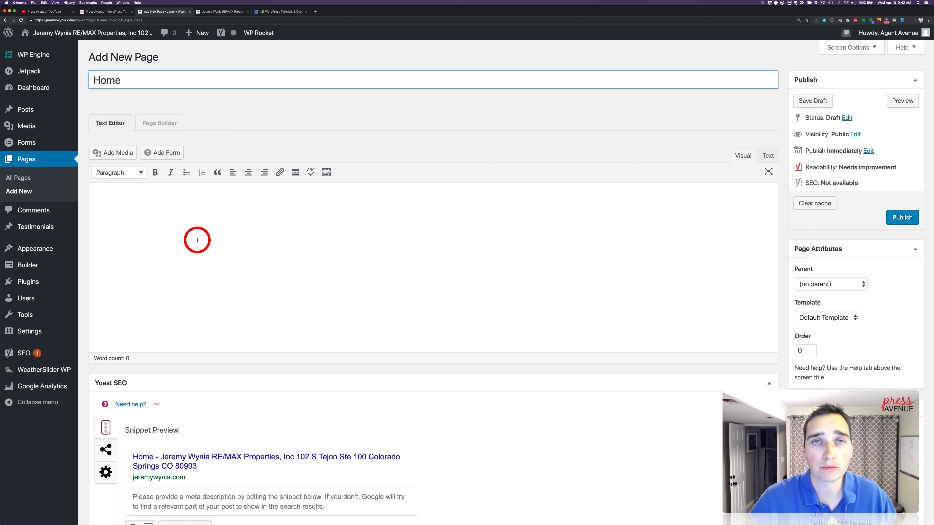
pyautogui.click(159, 123)
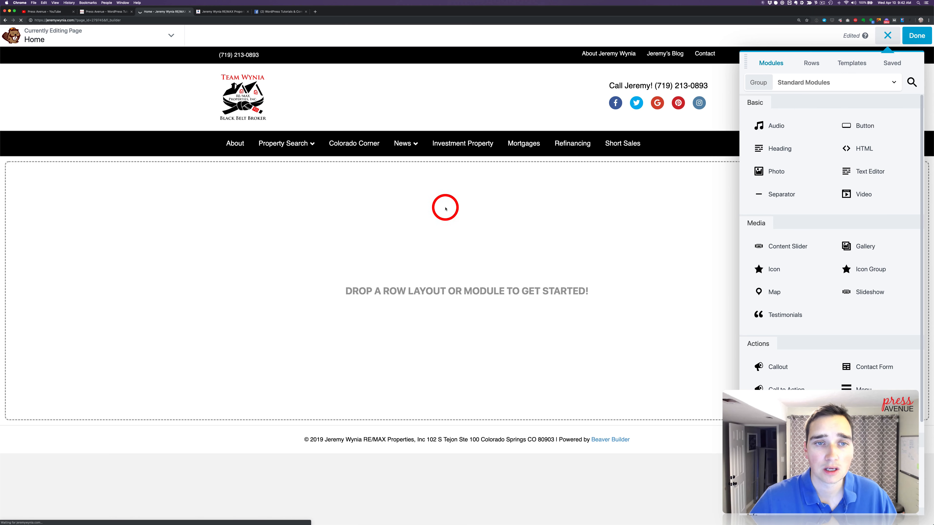
# Place a Slideshow module on the empty Home page layout
pyautogui.scroll(-1, 845, 210)
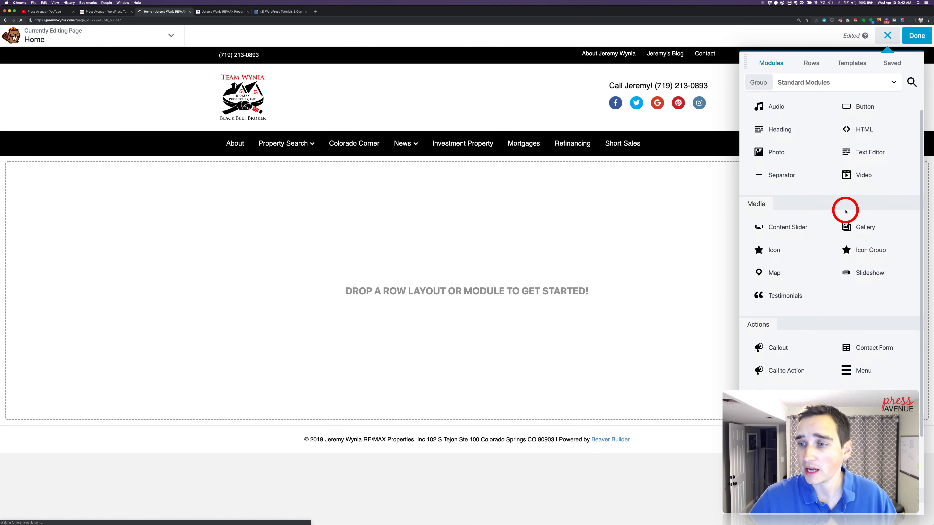
pyautogui.scroll(-3, 846, 211)
pyautogui.moveTo(872, 208); pyautogui.dragTo(511, 189)
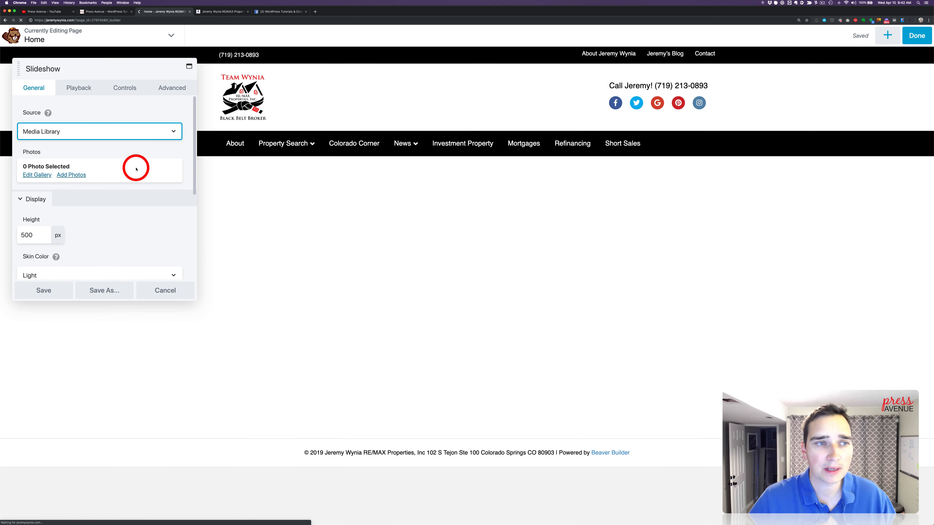
# Keep Media Library as the slideshow's source and select the red rocks and snowy mountain panorama to add as a photo
pyautogui.click(79, 134)
pyautogui.click(78, 135)
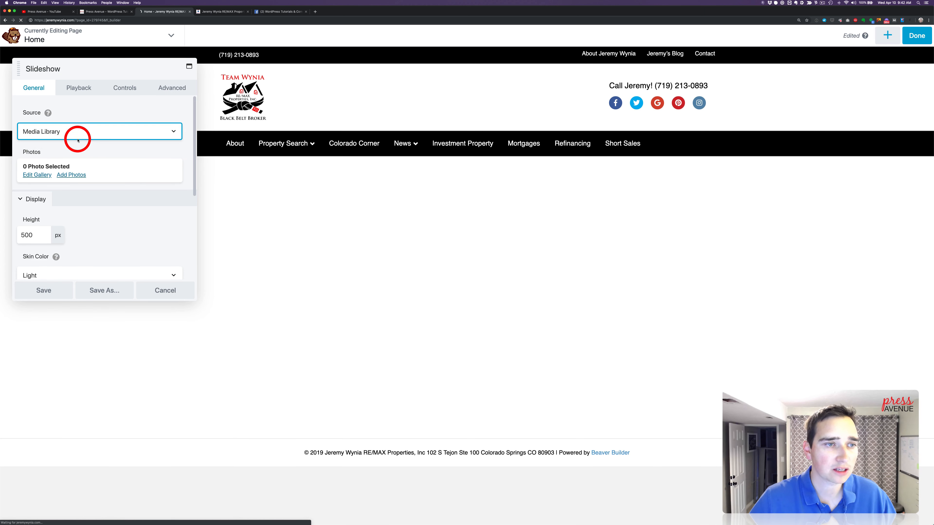
pyautogui.click(79, 175)
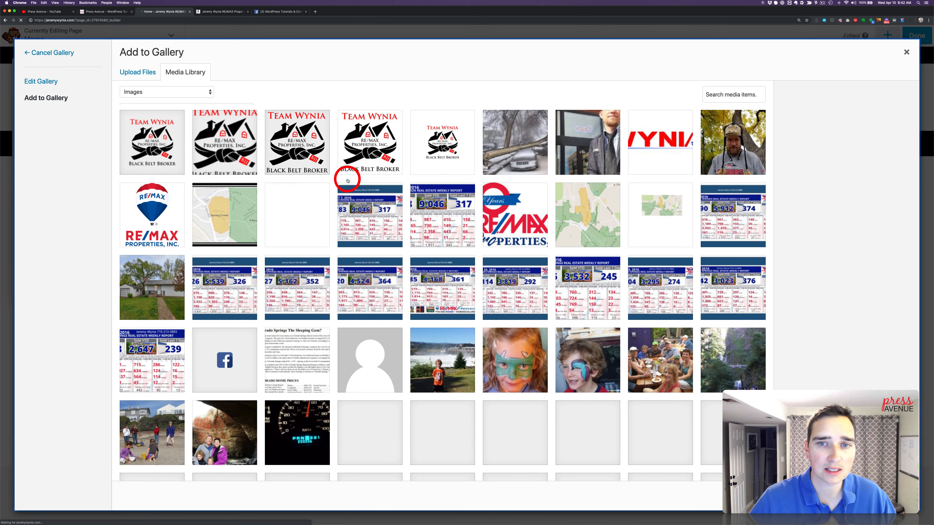
pyautogui.scroll(-5, 459, 202)
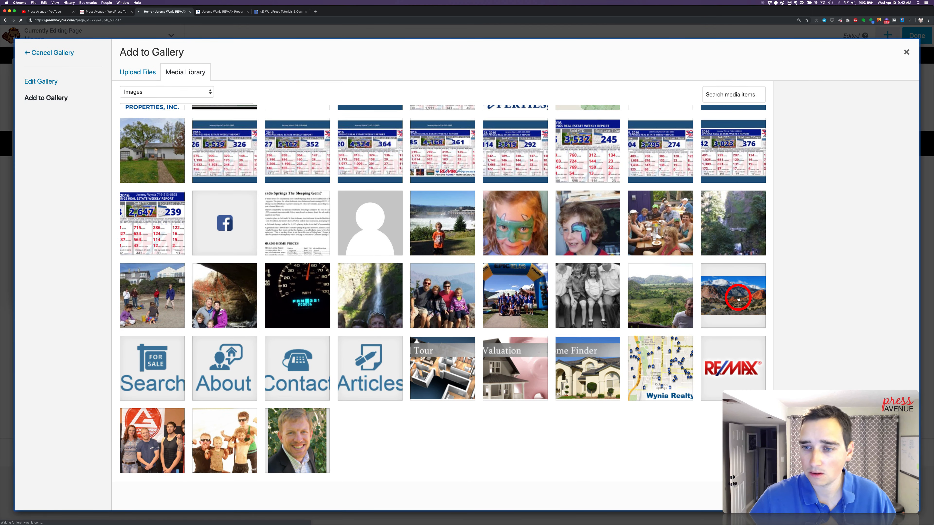
pyautogui.click(738, 299)
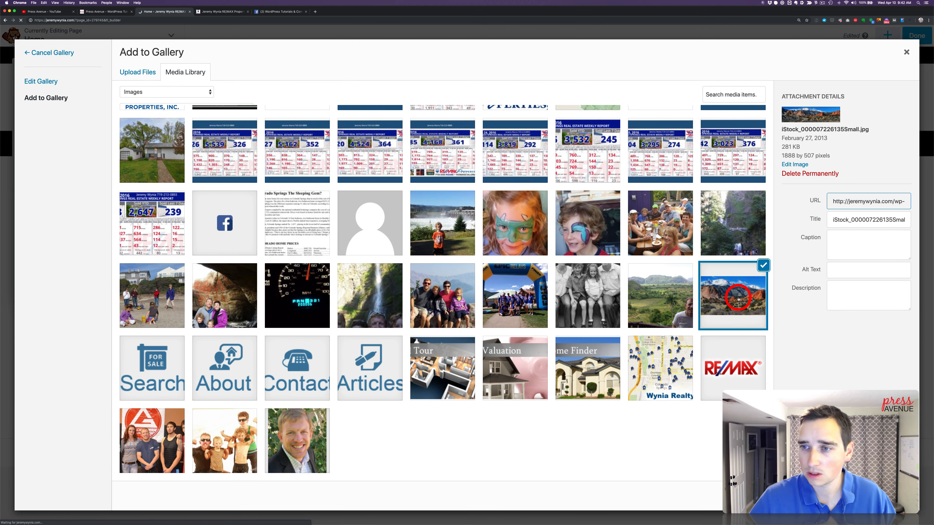
# Set the panorama photo's title, alt text and description to "garden of the gods colorado springs real estate"
pyautogui.click(851, 220)
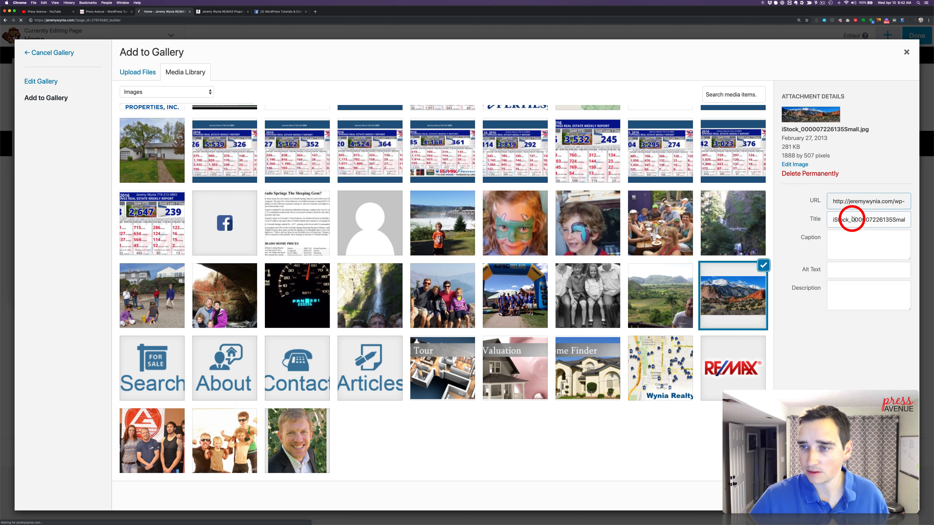
pyautogui.press('super+a')
pyautogui.write('g')
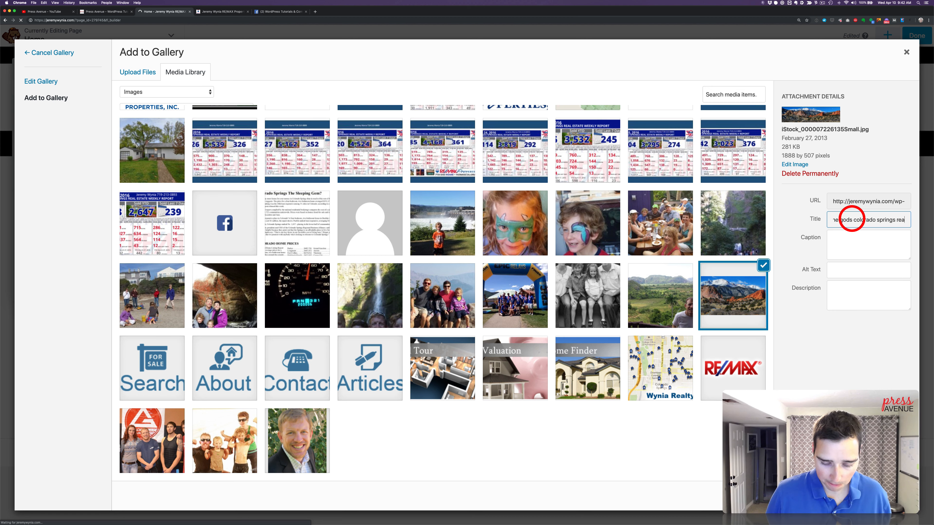
pyautogui.press('super+a')
pyautogui.press('super+c')
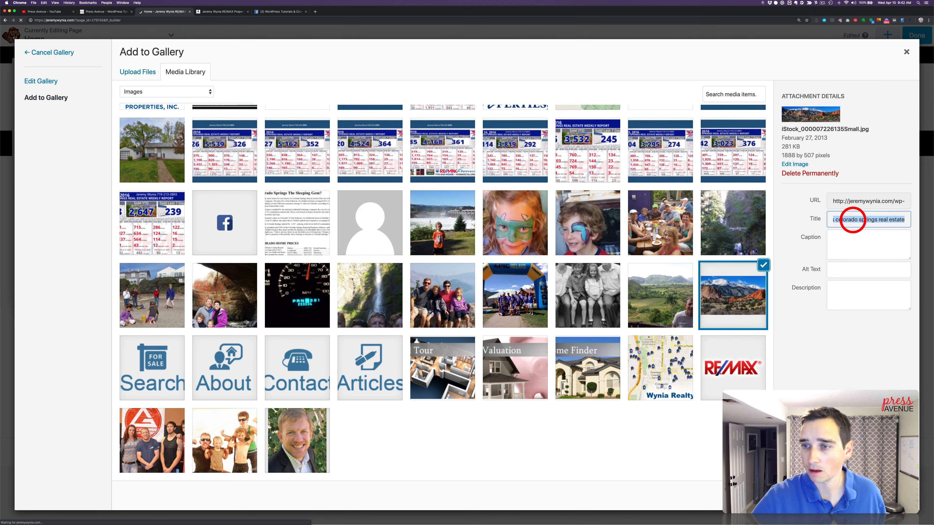
pyautogui.click(871, 270)
pyautogui.press('super+v')
pyautogui.click(877, 293)
pyautogui.press('super+v')
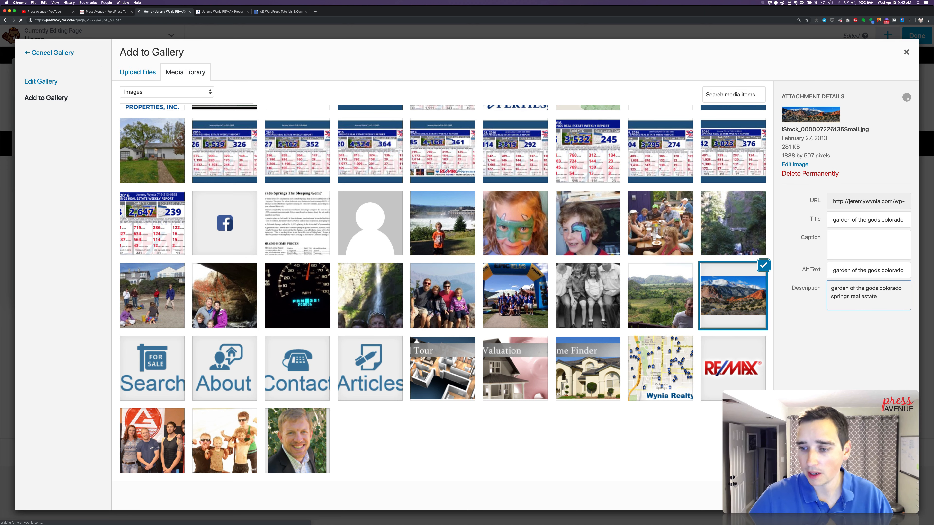
# Insert the panorama photo into the slideshow gallery and discard the Slideshow module
pyautogui.click(885, 496)
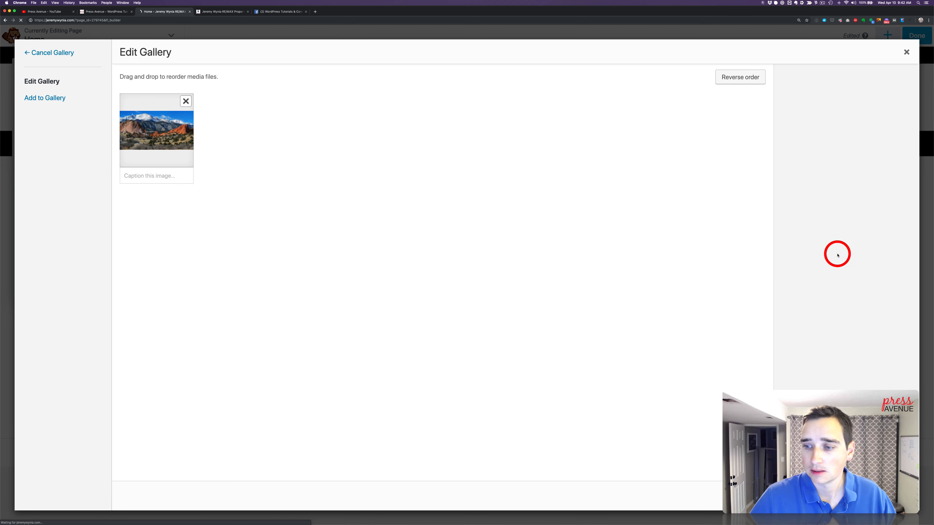
pyautogui.click(889, 496)
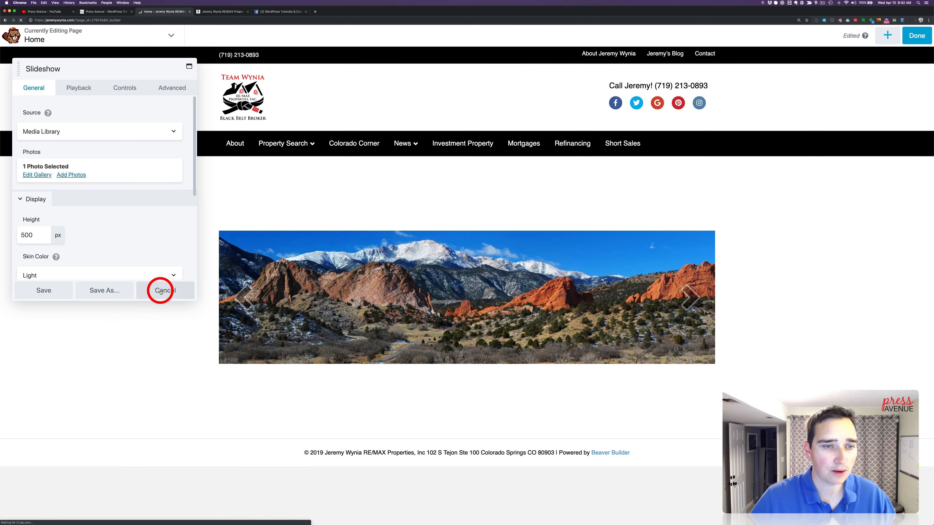
pyautogui.click(171, 291)
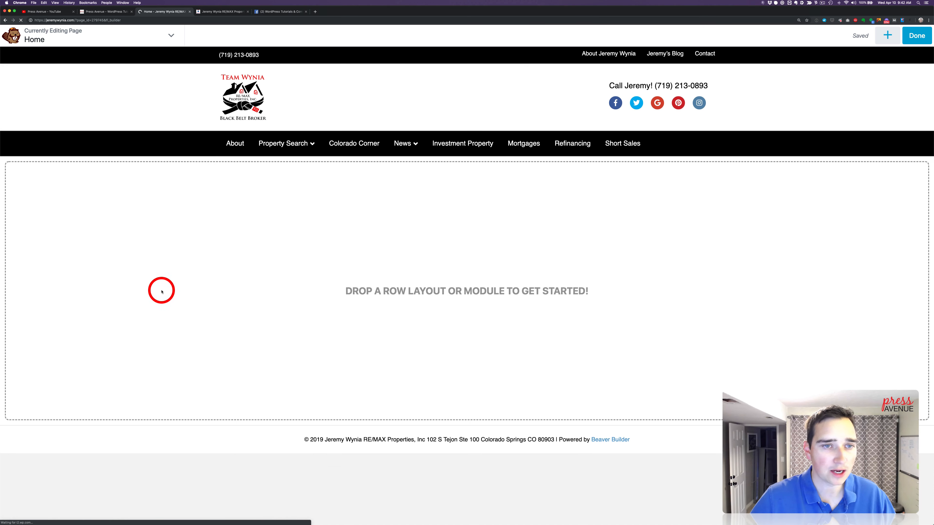
# Add a 2 Columns row to the empty Home page layout
pyautogui.click(887, 35)
pyautogui.click(812, 64)
pyautogui.moveTo(888, 115); pyautogui.dragTo(641, 205)
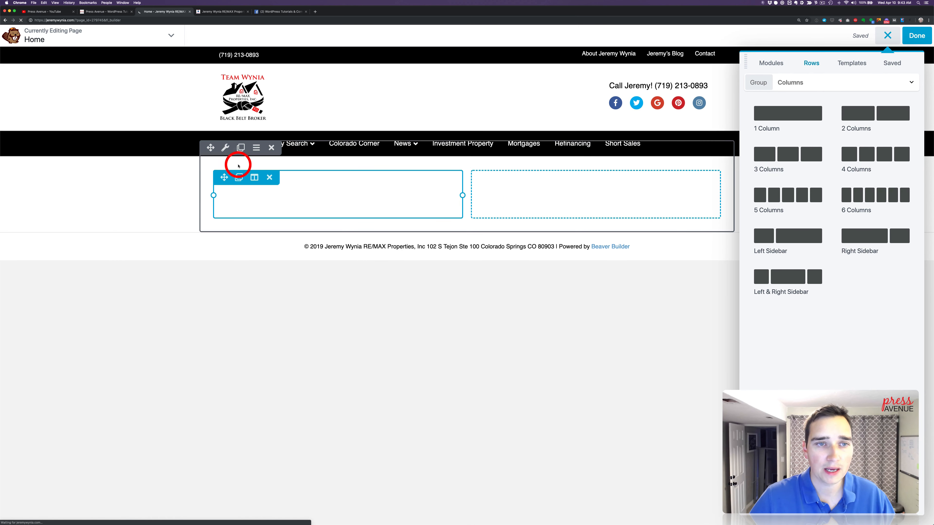
# Set the two-column row's width to Full Width and move its settings window away from the first column
pyautogui.click(225, 147)
pyautogui.click(114, 132)
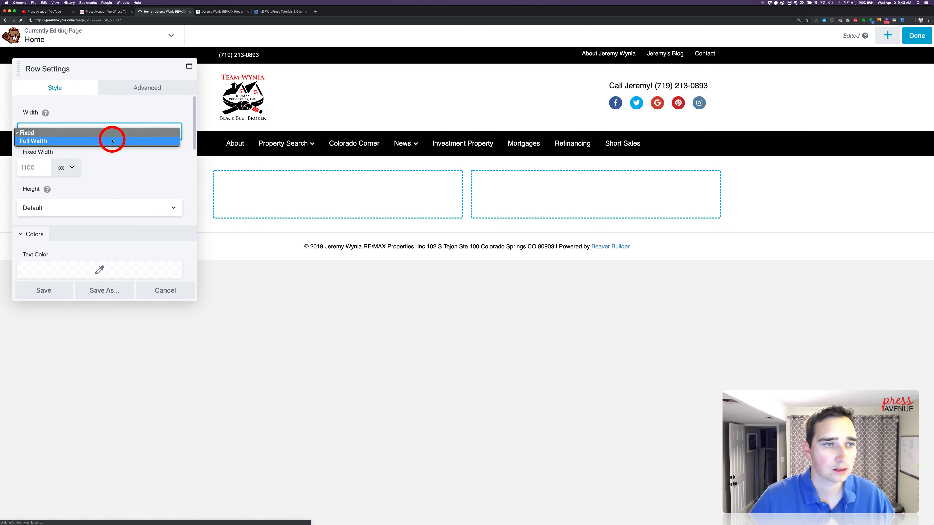
pyautogui.click(110, 138)
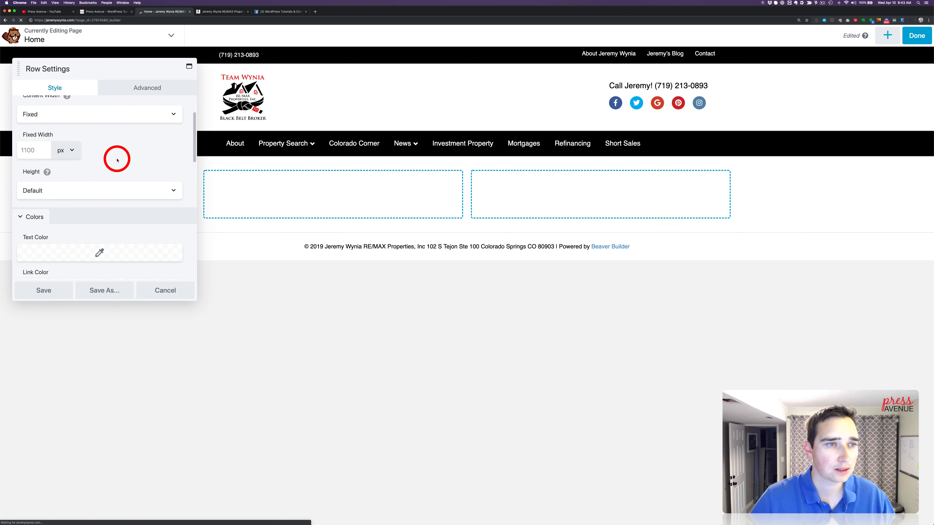
pyautogui.scroll(1, 117, 160)
pyautogui.moveTo(88, 77); pyautogui.dragTo(649, 110)
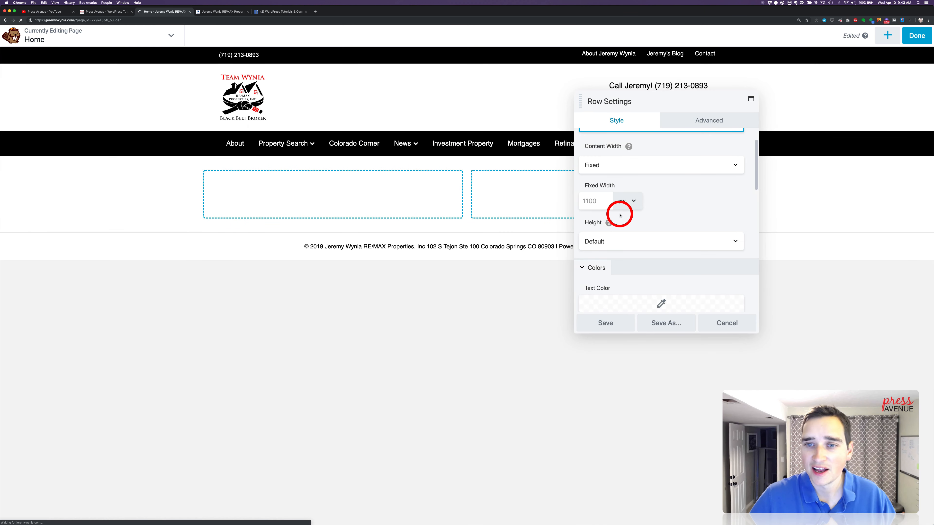
# Set the row's background type to Photo and choose the Garden of the Gods panorama from the media library
pyautogui.scroll(-10, 620, 215)
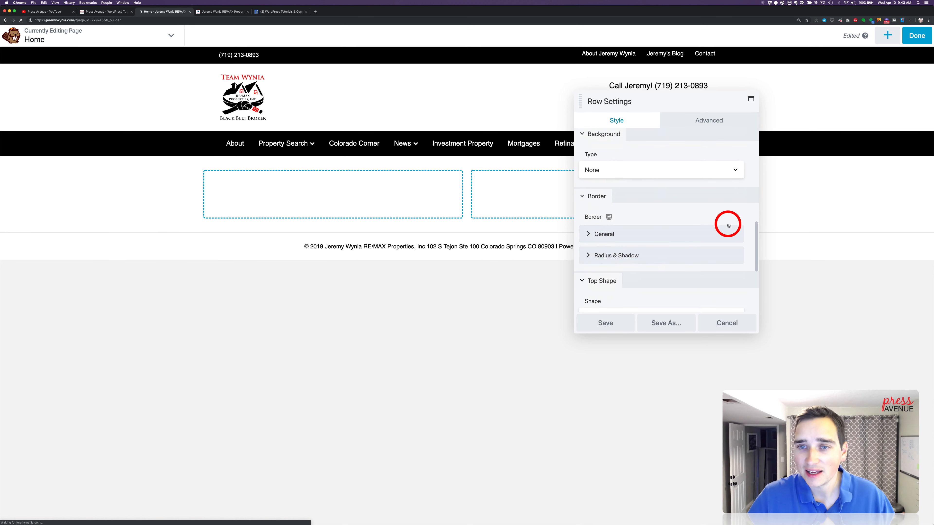
pyautogui.click(650, 172)
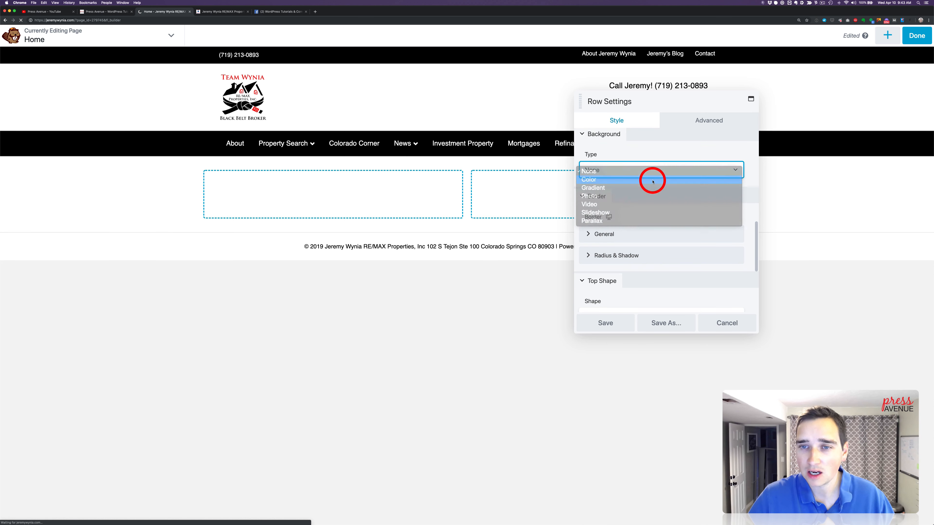
pyautogui.click(651, 180)
pyautogui.click(642, 170)
pyautogui.click(644, 188)
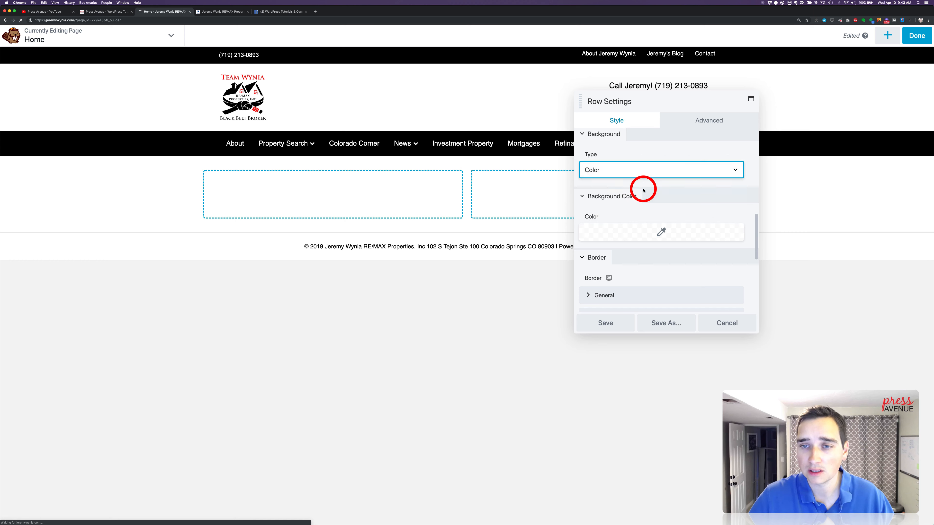
pyautogui.click(605, 235)
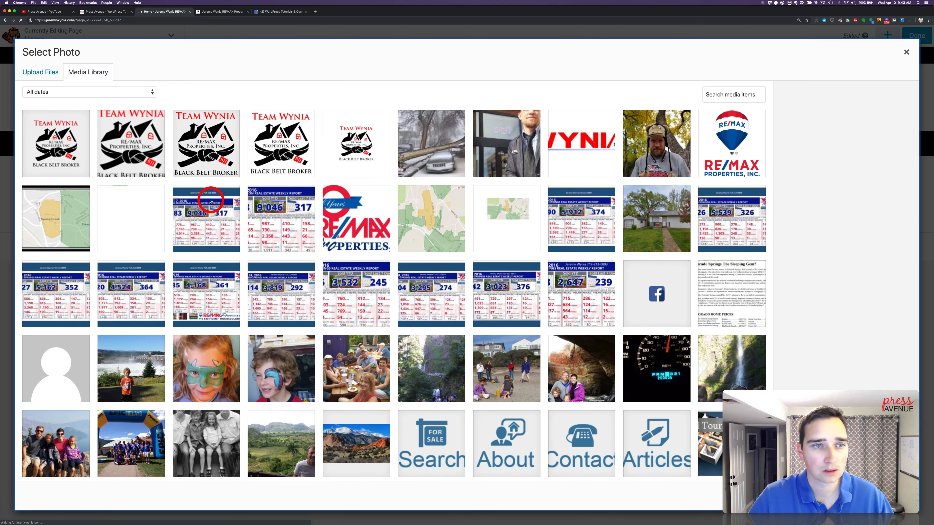
pyautogui.scroll(-2, 658, 375)
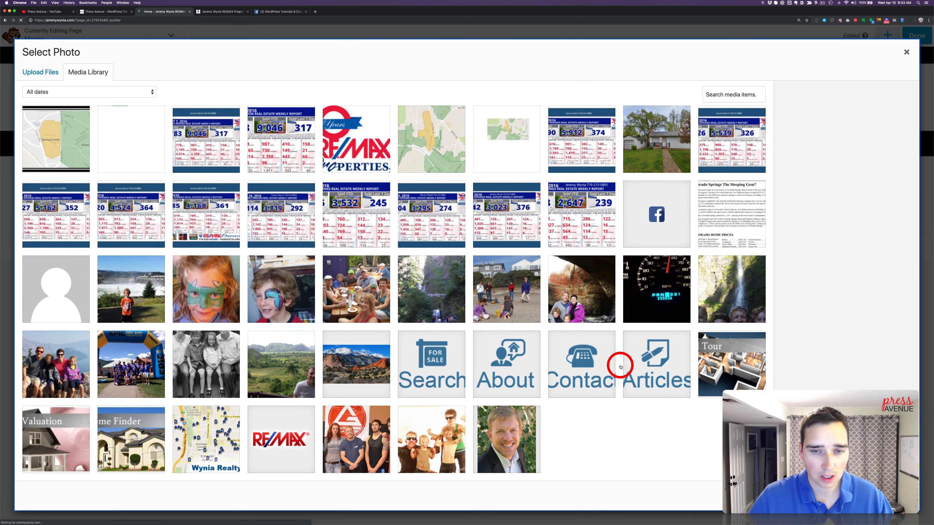
pyautogui.click(355, 368)
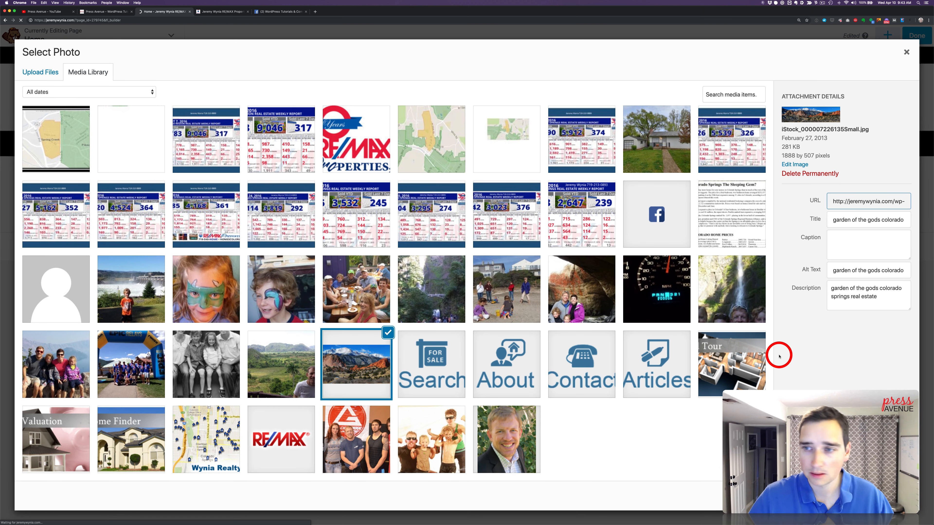
pyautogui.click(888, 496)
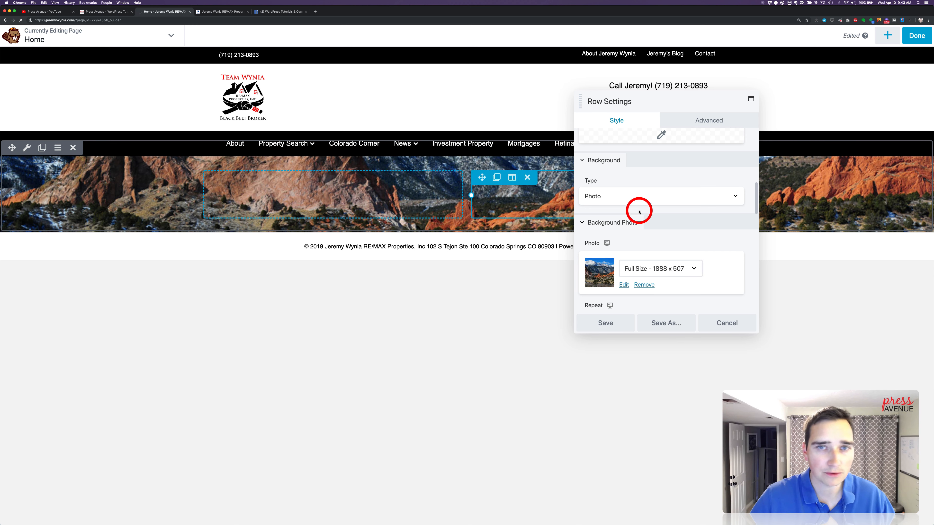
# Review the background photo's position options and preview the row at tablet and phone sizes
pyautogui.scroll(-4, 702, 223)
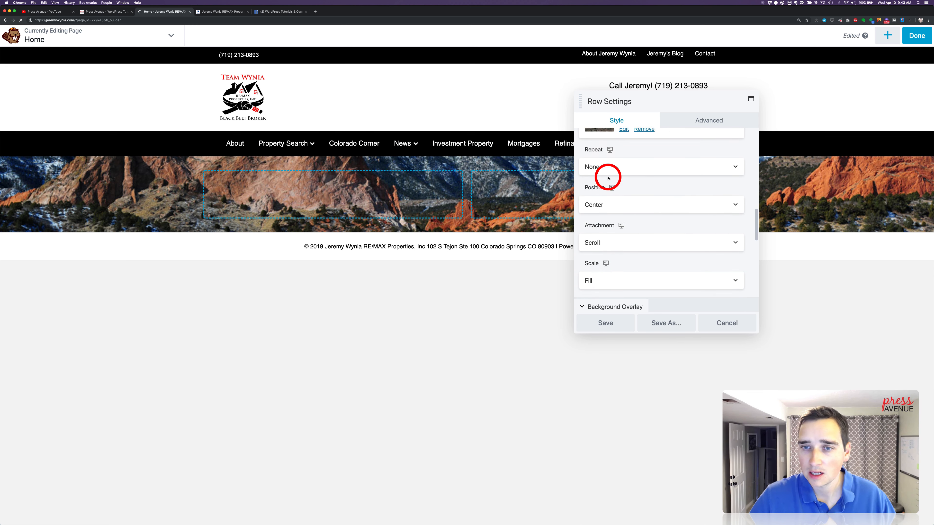
pyautogui.scroll(-2, 698, 198)
pyautogui.click(662, 172)
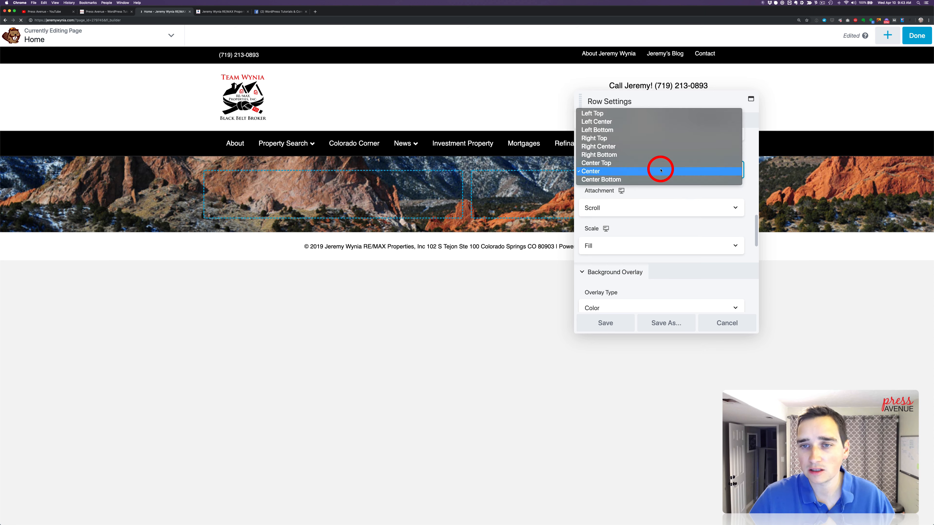
pyautogui.click(662, 170)
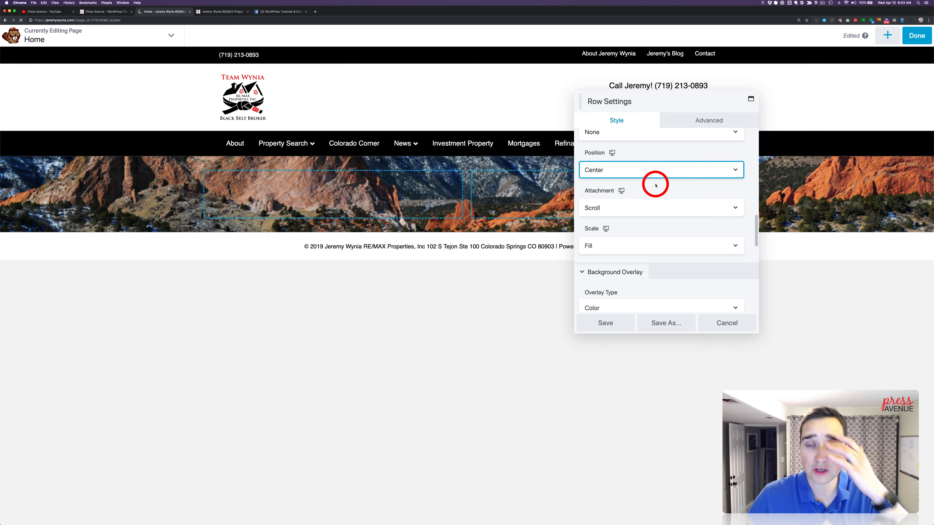
pyautogui.click(612, 153)
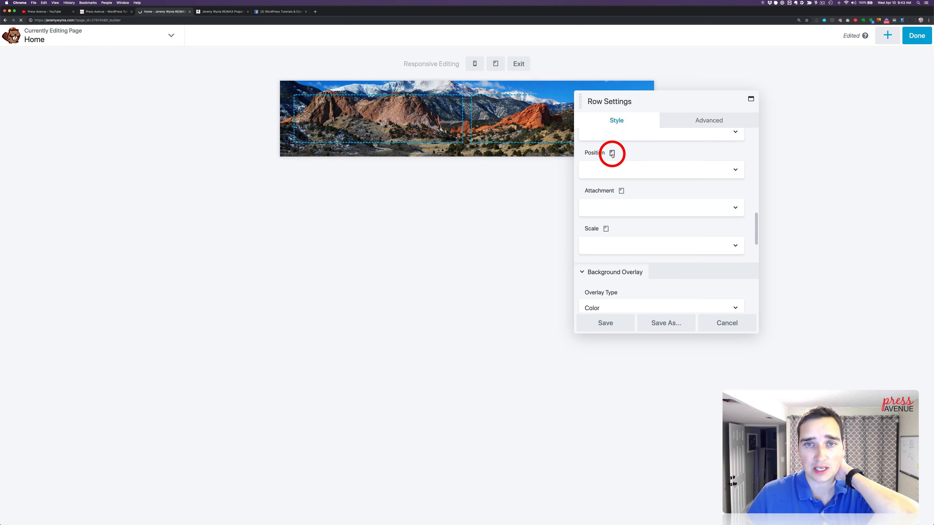
pyautogui.click(612, 153)
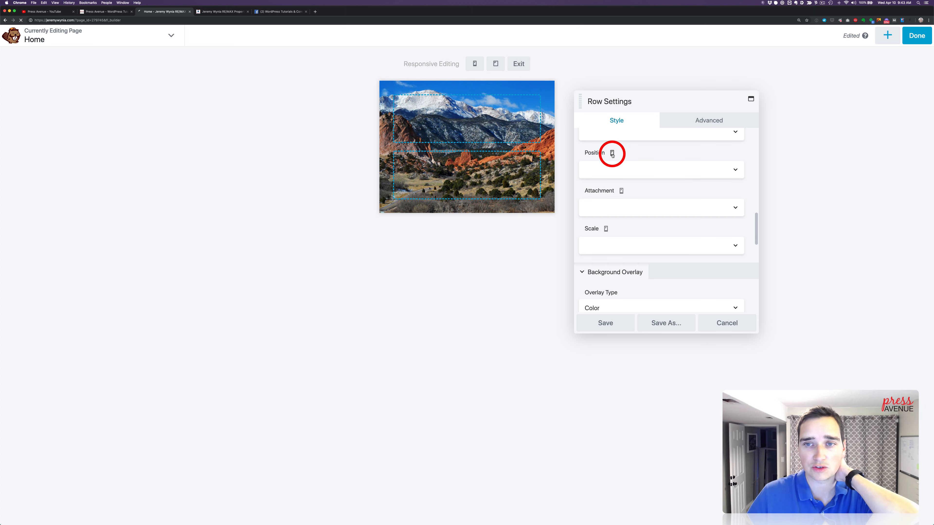
pyautogui.click(612, 153)
# Try the None scale on the row's background photo and restore it to Fill
pyautogui.scroll(-3, 665, 171)
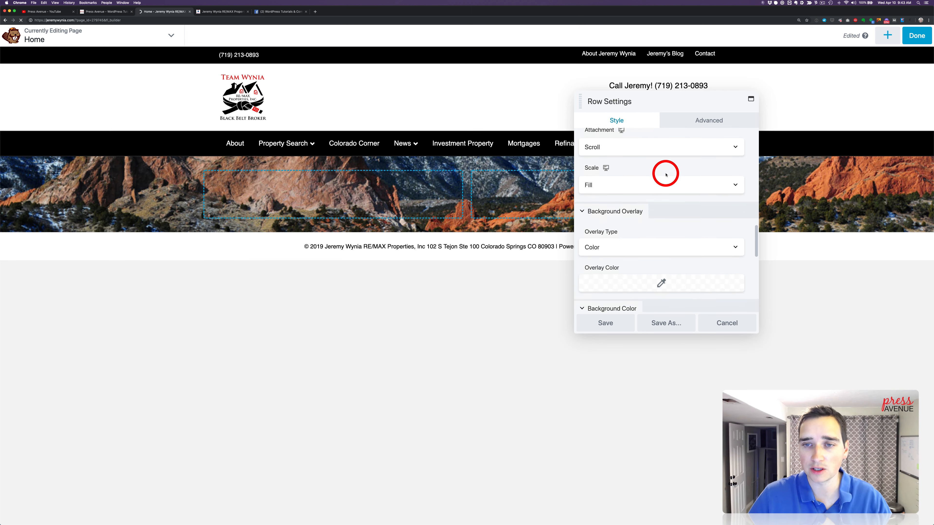
pyautogui.click(665, 174)
pyautogui.click(665, 153)
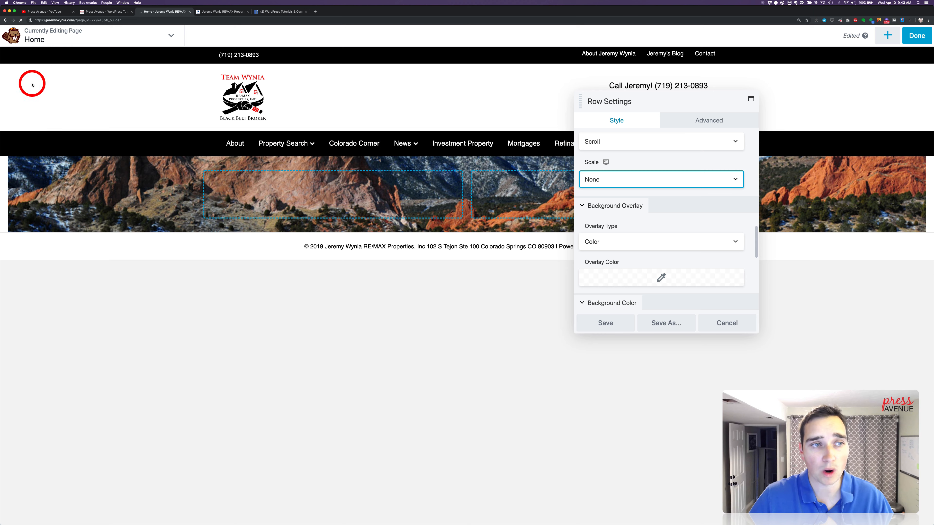
pyautogui.moveTo(1, 91)
pyautogui.mouseDown()
pyautogui.moveTo(304, 107)
pyautogui.moveTo(1, 98)
pyautogui.mouseUp()
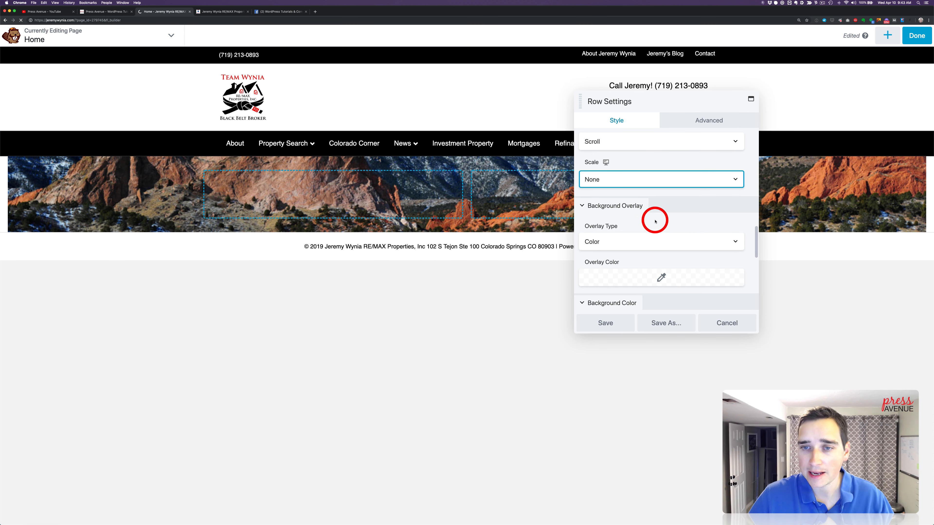
pyautogui.click(623, 173)
pyautogui.click(627, 198)
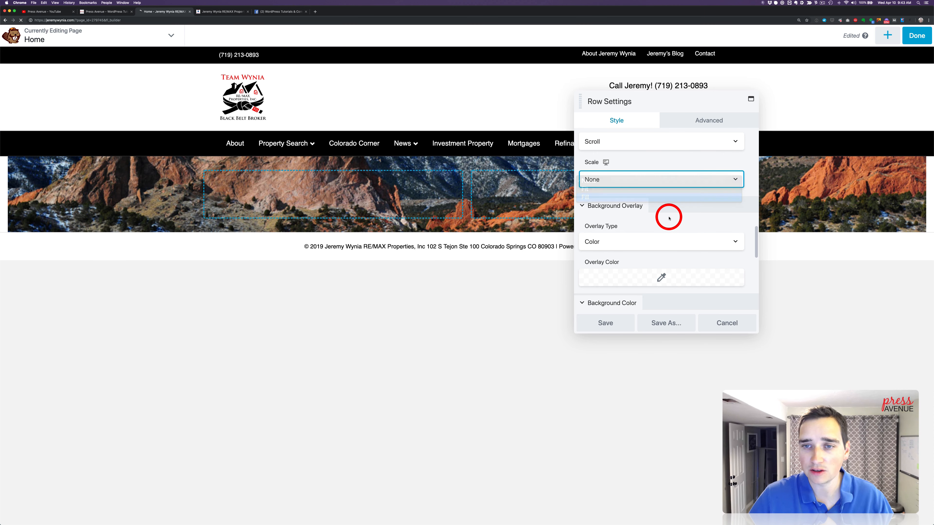
# Set the photo row's background overlay type to Gradient
pyautogui.scroll(-2, 669, 218)
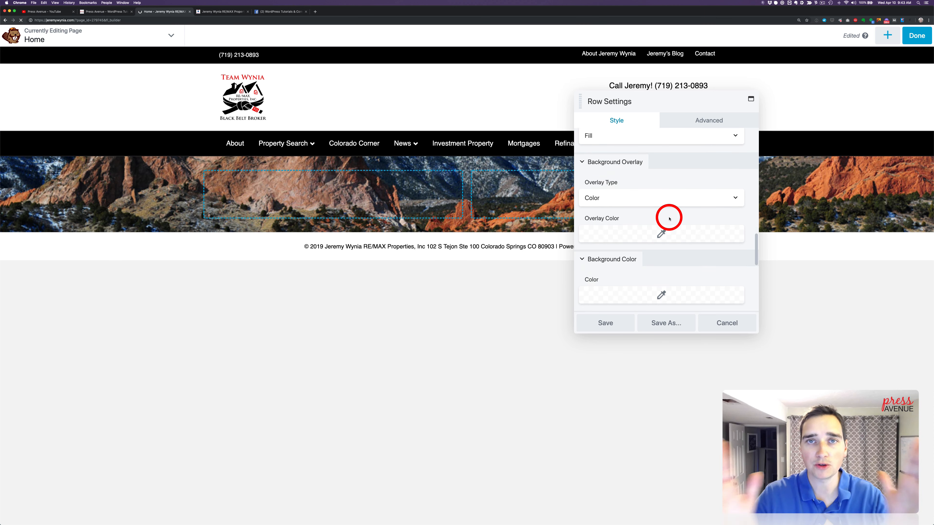
pyautogui.scroll(-1, 669, 219)
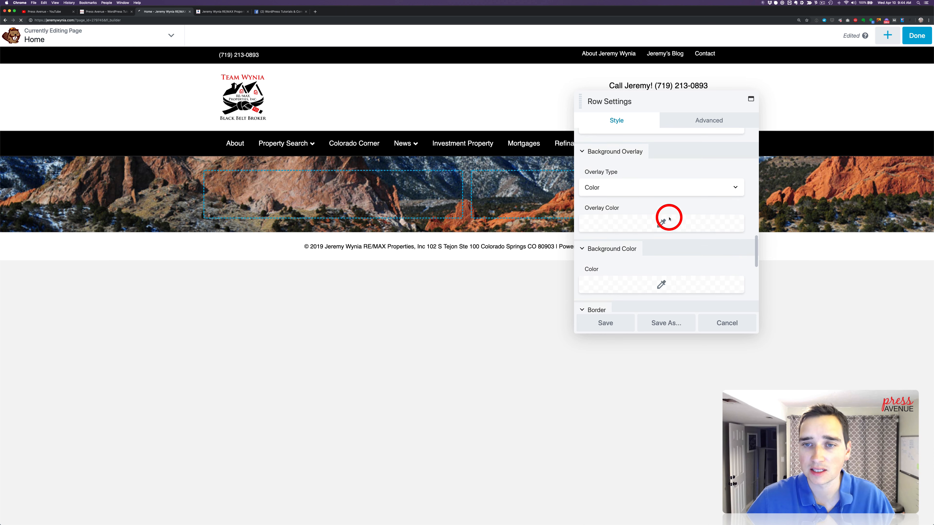
pyautogui.click(629, 189)
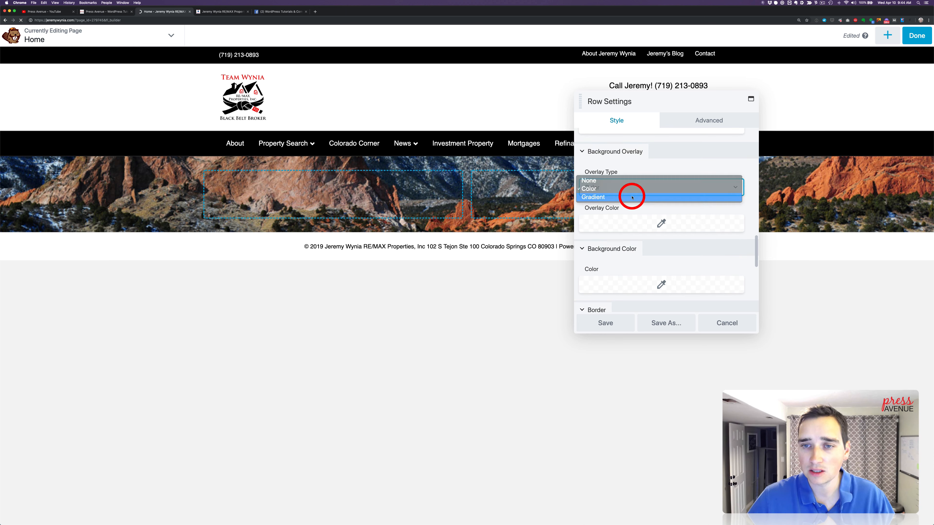
pyautogui.click(630, 197)
pyautogui.scroll(-2, 632, 198)
# Set the overlay gradient's first color to the saved Ruddy red #f60f1a and add it to the color presets
pyautogui.click(606, 234)
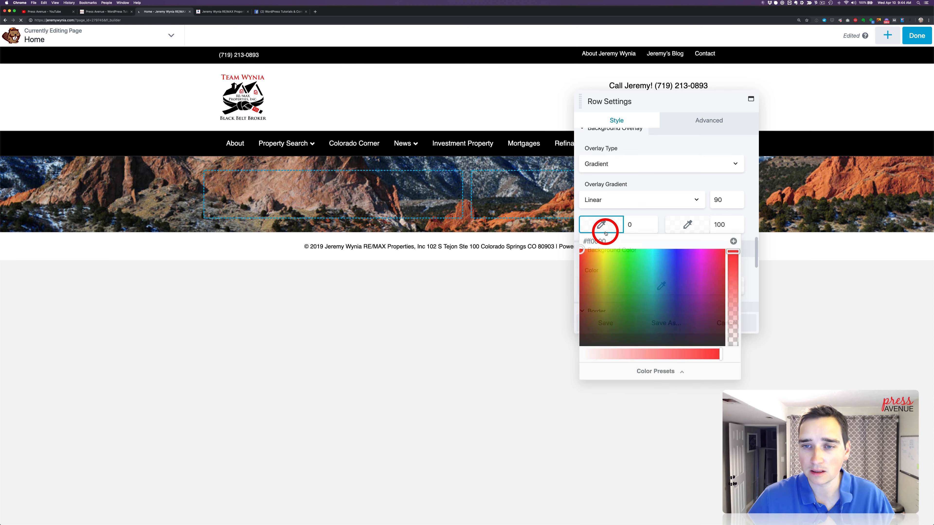
pyautogui.click(775, 3)
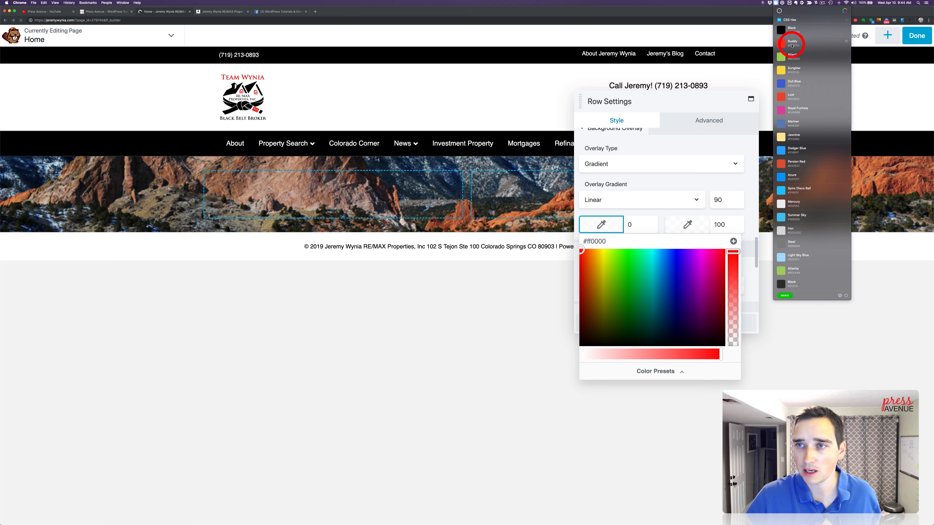
pyautogui.click(791, 45)
pyautogui.click(634, 241)
pyautogui.press('super+a')
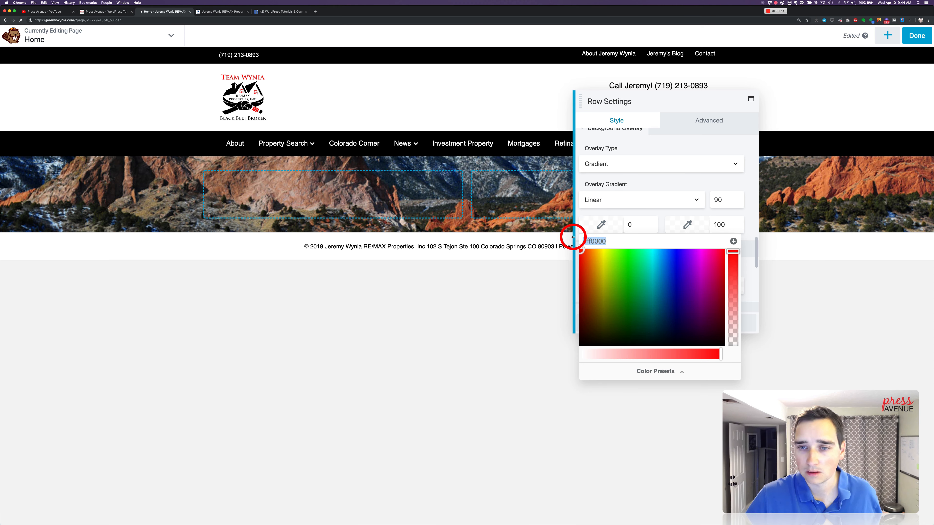
pyautogui.write('#f60f1a')
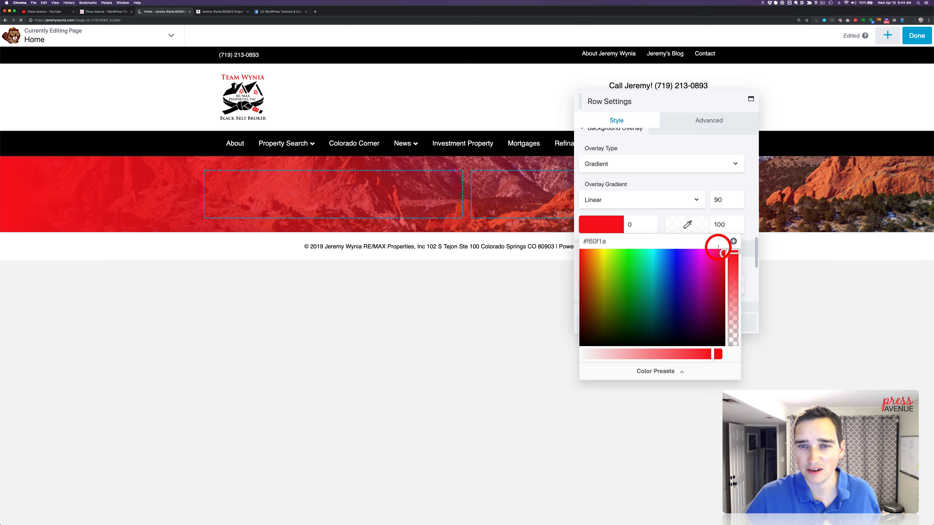
pyautogui.click(733, 241)
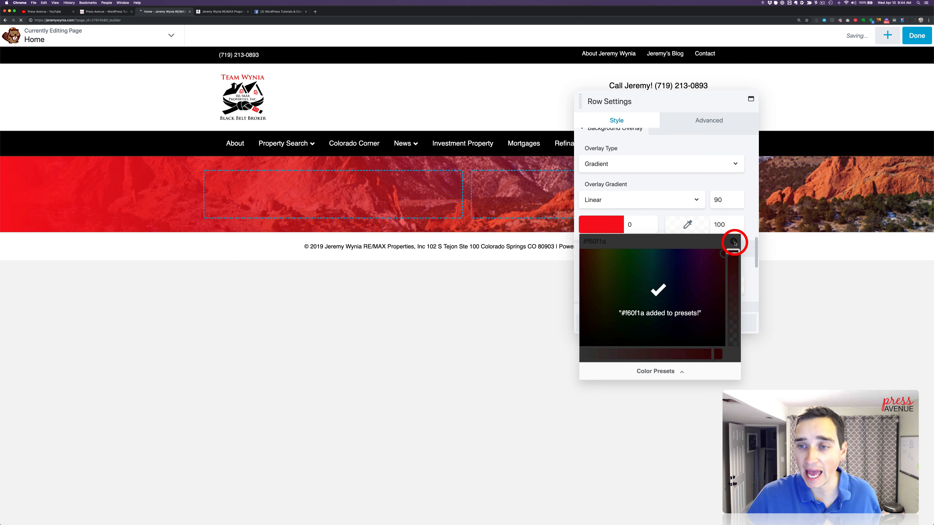
pyautogui.click(642, 277)
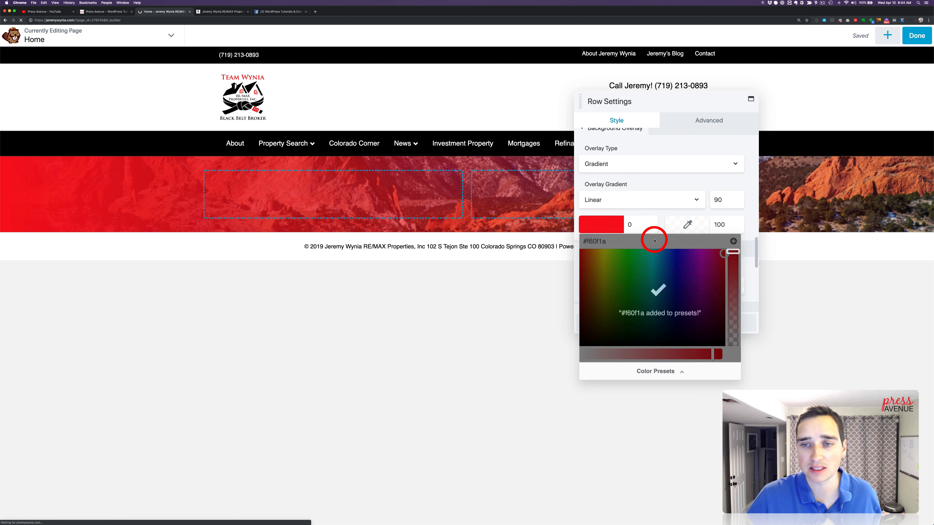
# Set the overlay gradient's second color to #000000 and add it to the color presets
pyautogui.click(686, 225)
pyautogui.click(732, 379)
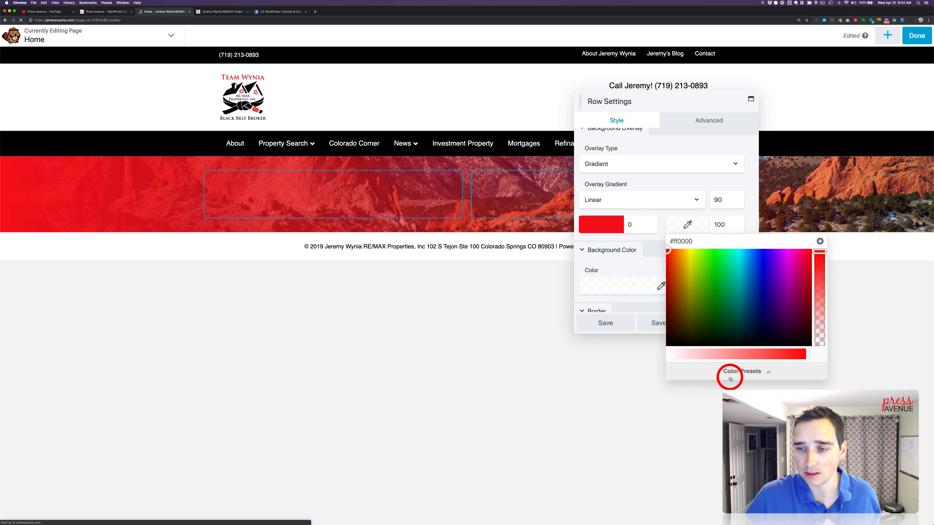
pyautogui.click(719, 227)
pyautogui.click(723, 242)
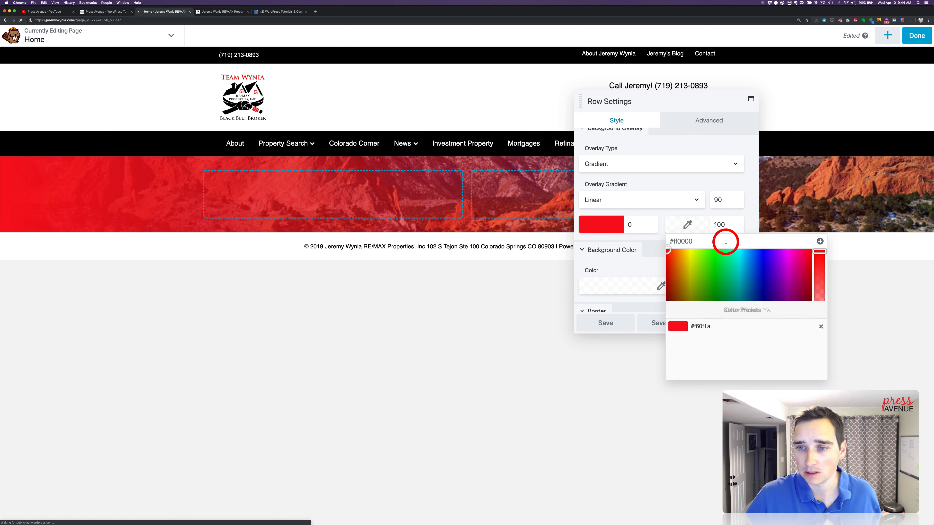
pyautogui.click(679, 241)
pyautogui.write('000000')
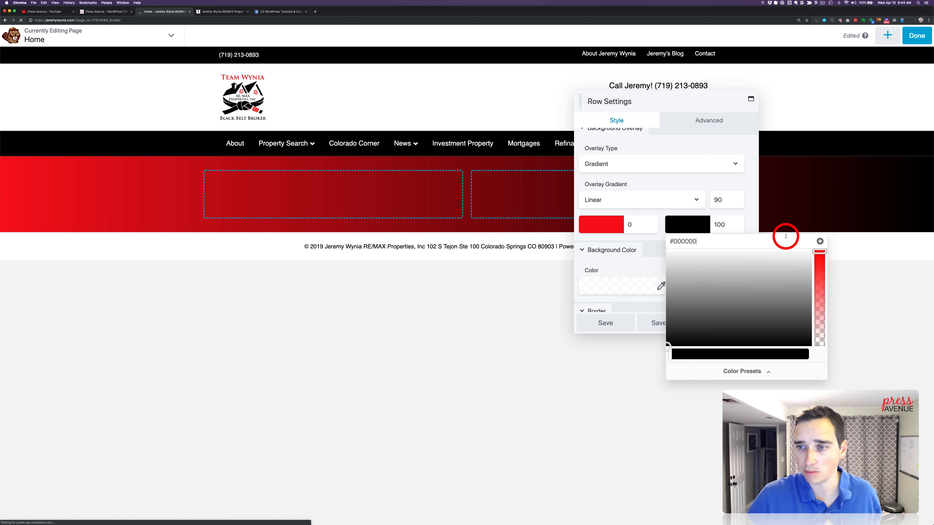
pyautogui.click(820, 242)
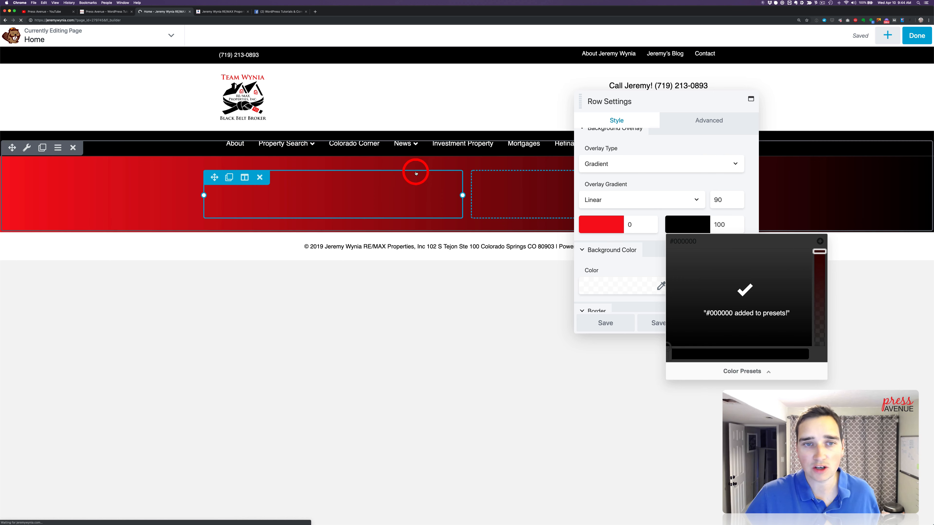
# Lower the opacity of both overlay gradient colors to 0.25 and save the row settings
pyautogui.click(592, 221)
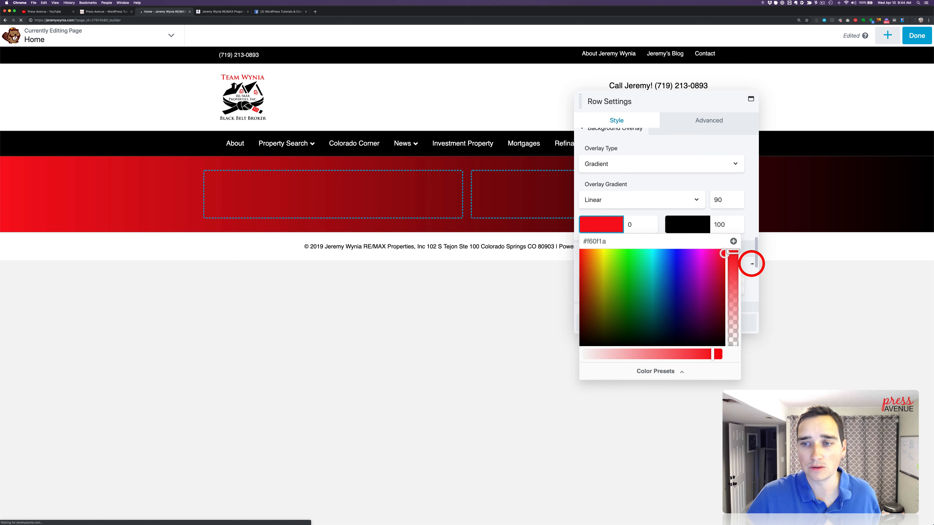
pyautogui.moveTo(733, 253); pyautogui.dragTo(734, 322)
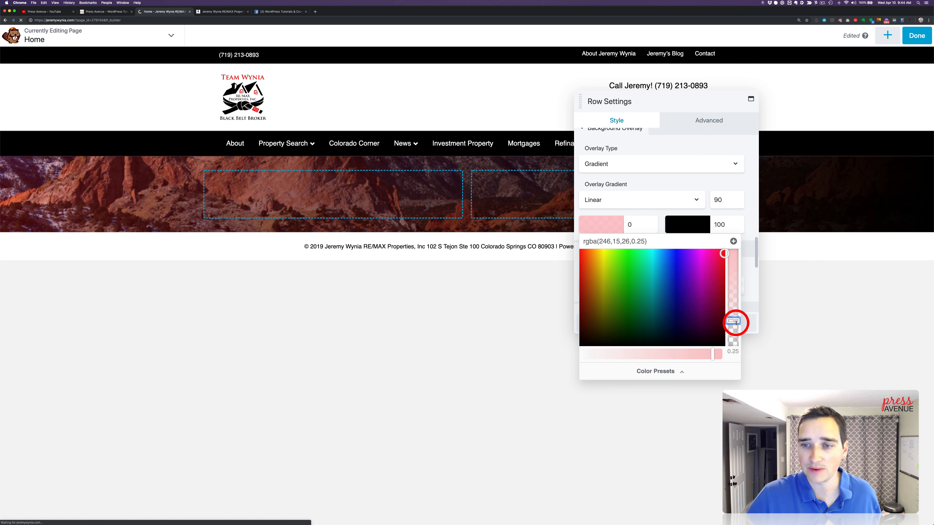
pyautogui.click(693, 219)
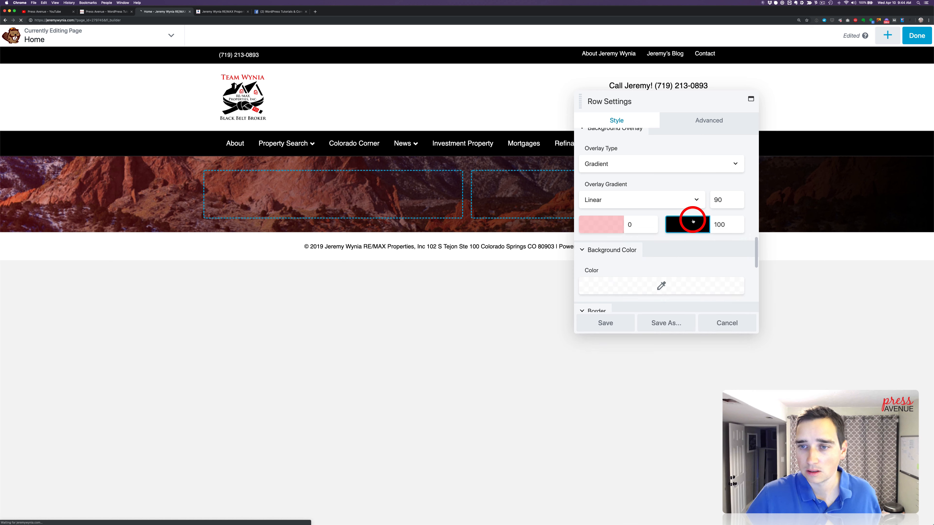
pyautogui.moveTo(819, 253); pyautogui.dragTo(822, 323)
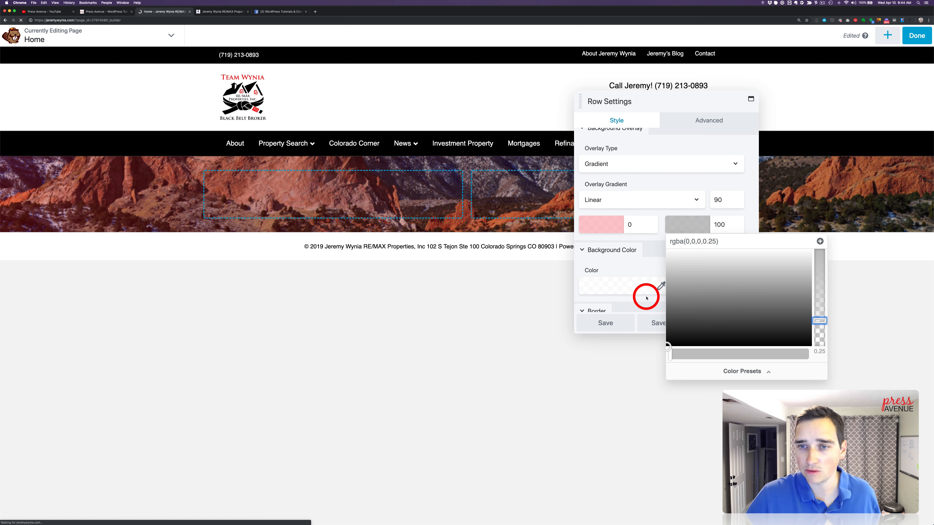
pyautogui.click(628, 319)
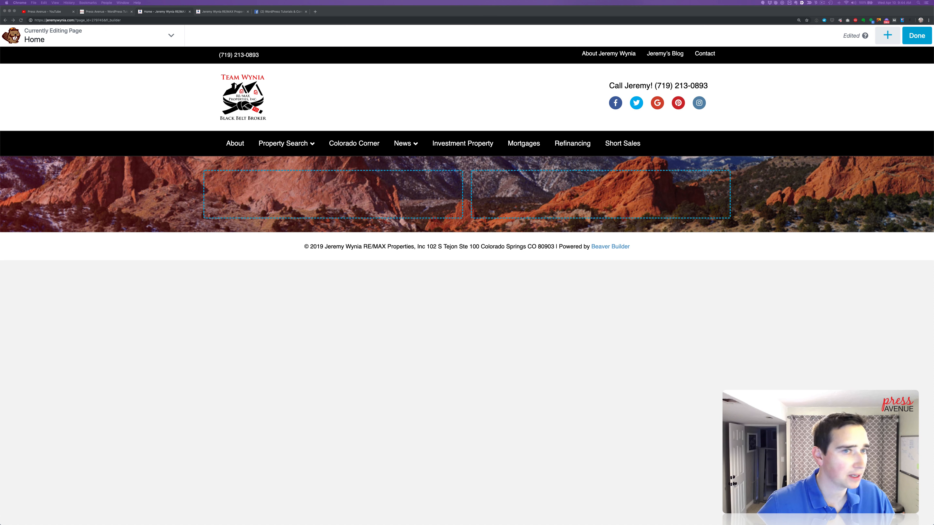
# Check the four-link layout on the existing home page and add a four-column row below the photo row
pyautogui.click(207, 15)
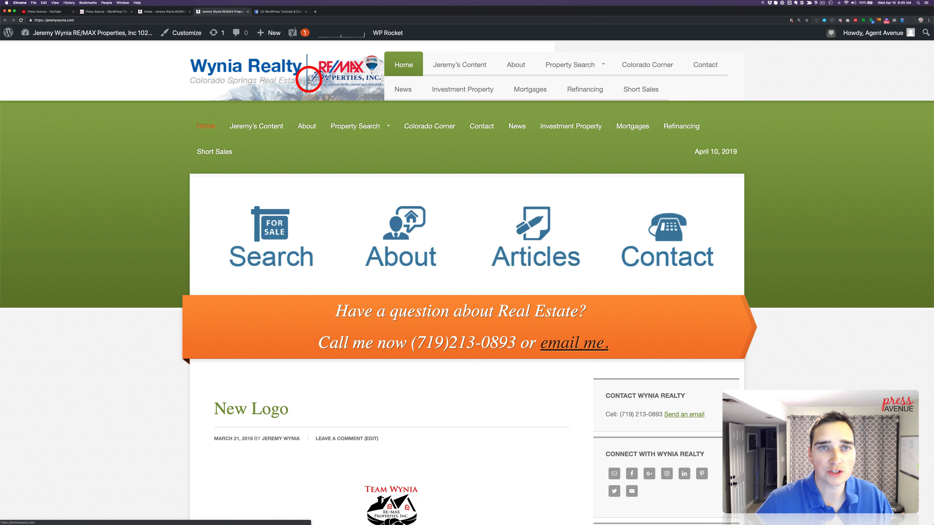
pyautogui.click(155, 14)
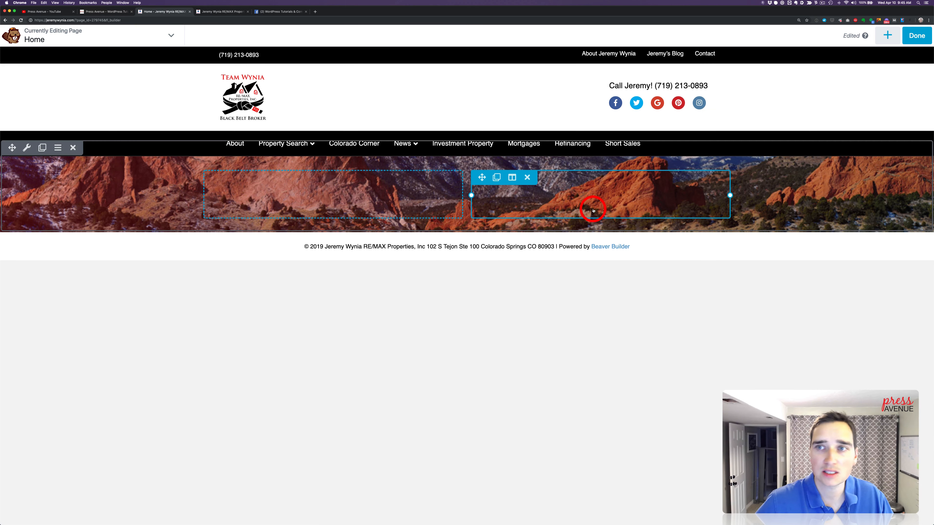
pyautogui.click(887, 43)
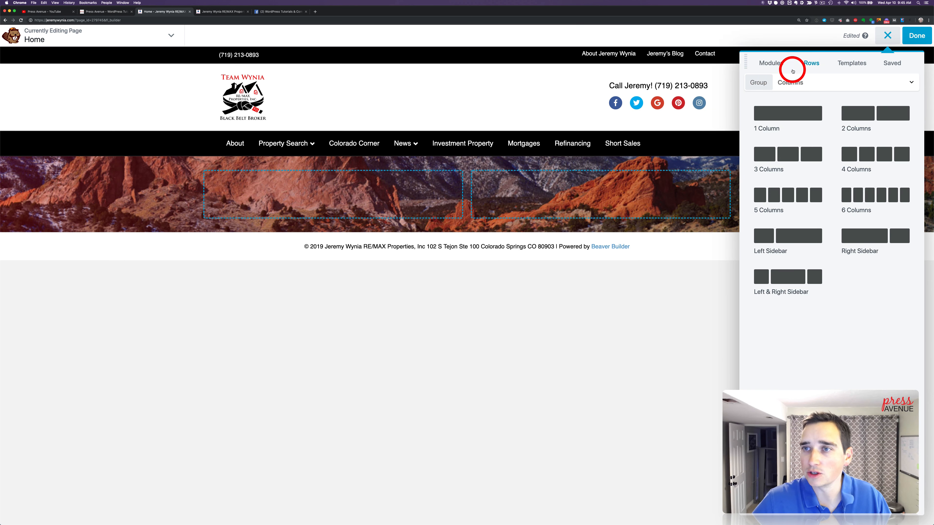
pyautogui.click(777, 65)
pyautogui.click(809, 68)
pyautogui.moveTo(809, 154); pyautogui.dragTo(616, 268)
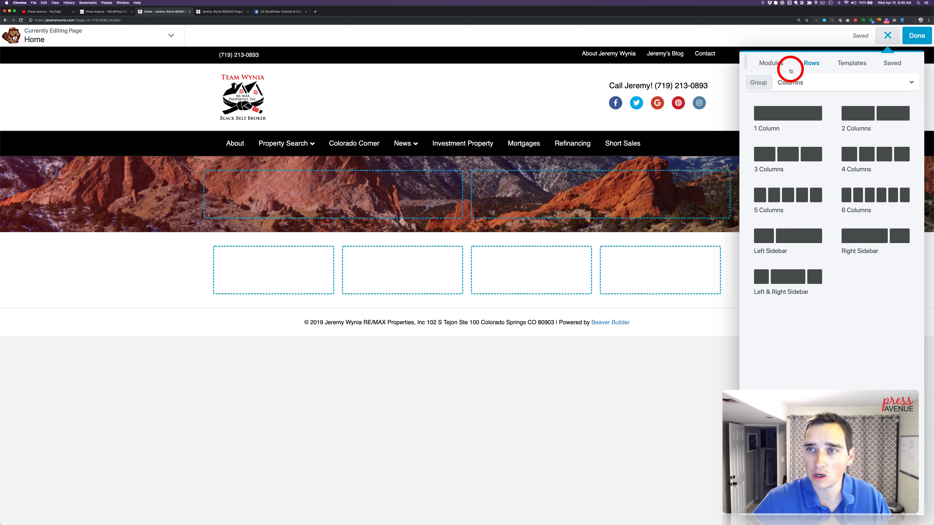
# Add an Icon module to the first of the four columns and choose the hanging sign icon by searching for "sign"
pyautogui.click(778, 63)
pyautogui.moveTo(774, 269); pyautogui.dragTo(273, 270)
pyautogui.click(698, 141)
pyautogui.click(861, 59)
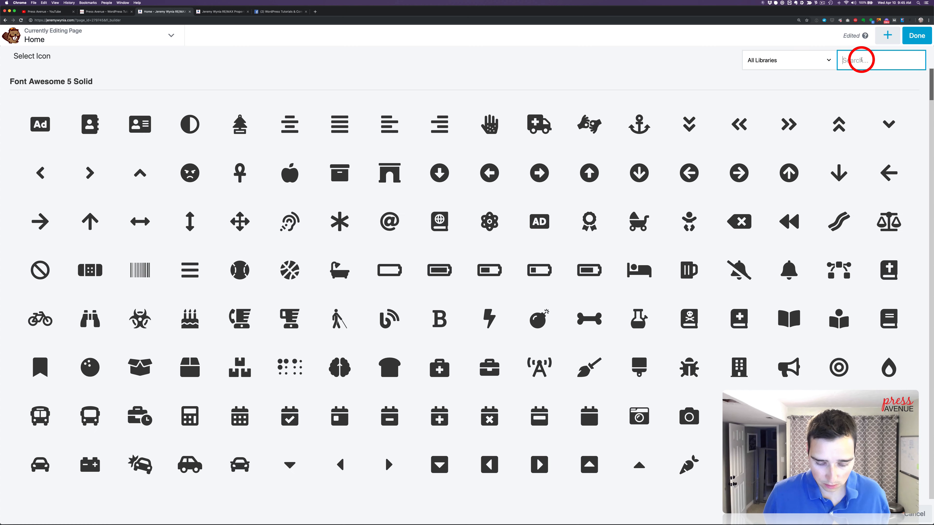
pyautogui.write('real')
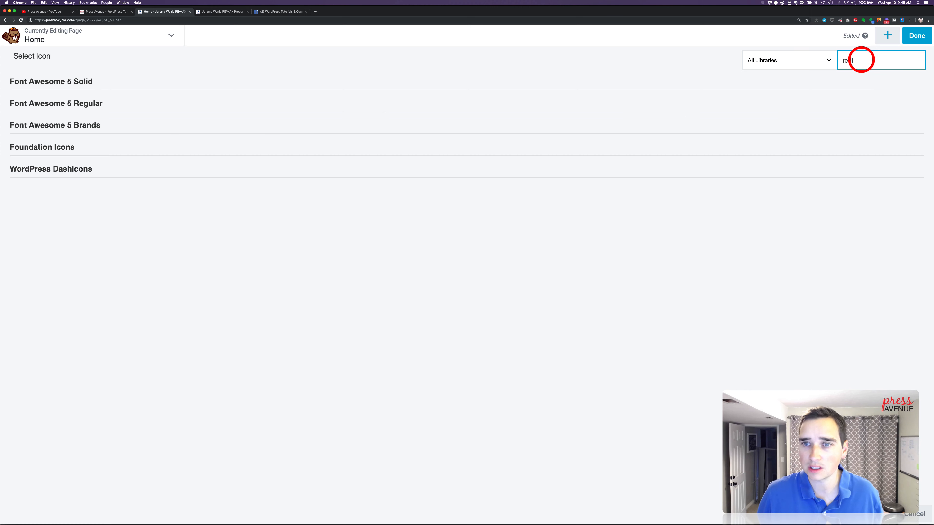
pyautogui.press('BackSpace')
pyautogui.press('BackSpace')
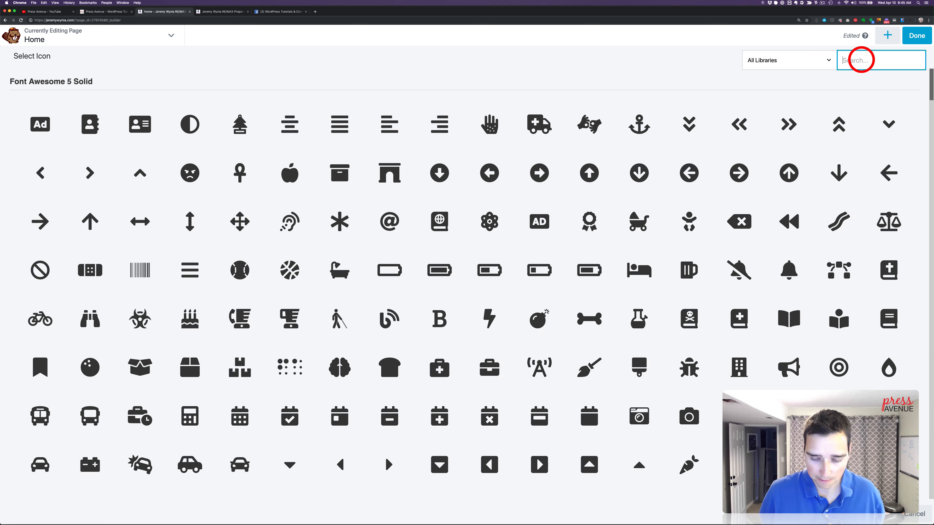
pyautogui.write('sign')
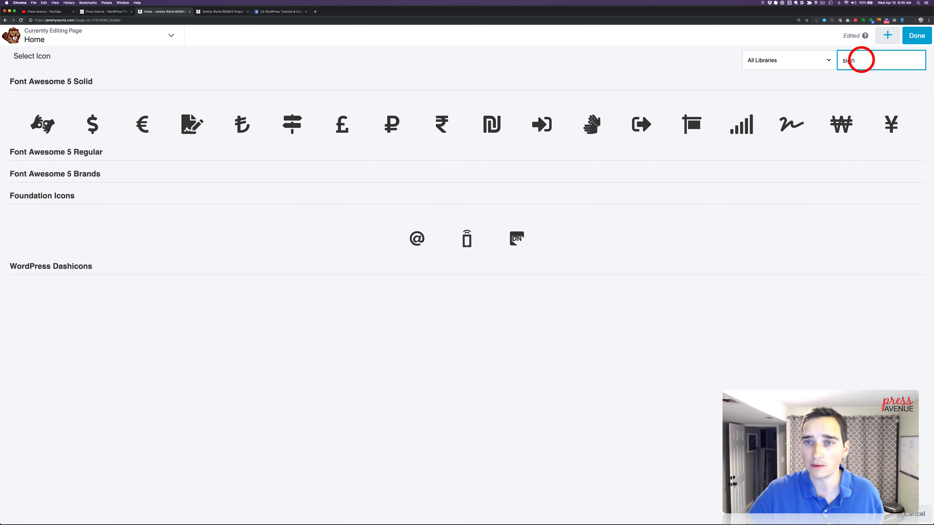
pyautogui.click(695, 127)
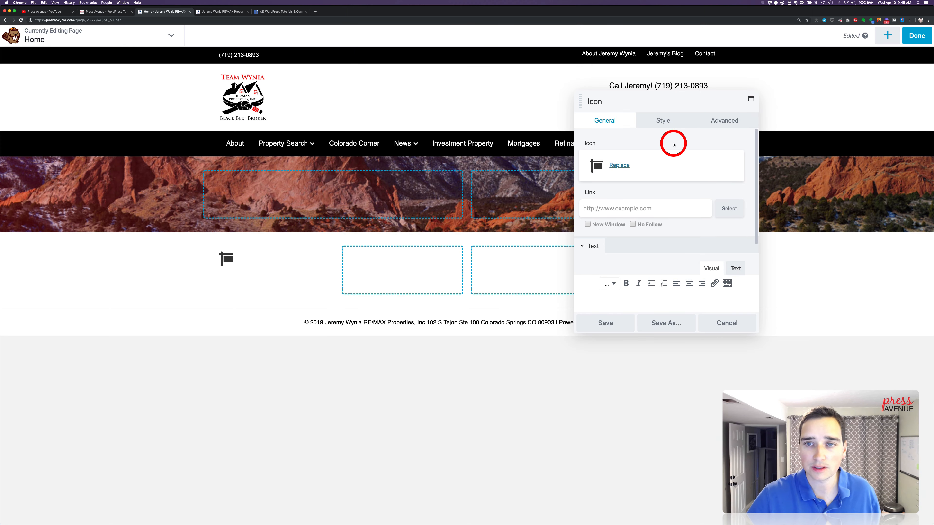
# Center the sign icon in its column and set its size to 90 px
pyautogui.click(663, 121)
pyautogui.click(608, 175)
pyautogui.click(604, 212)
pyautogui.click(600, 173)
pyautogui.moveTo(673, 197); pyautogui.dragTo(723, 198)
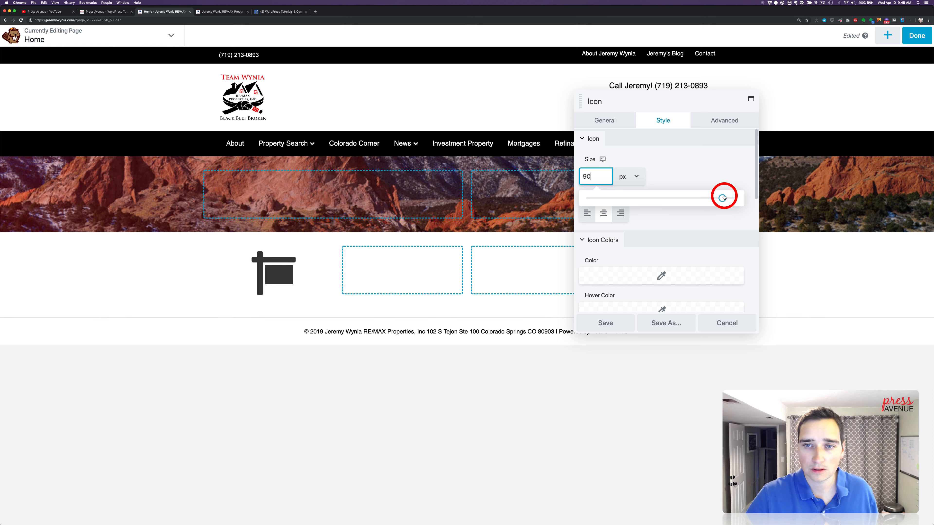
pyautogui.click(698, 168)
# Set the sign icon's color to the #f60f1a preset
pyautogui.scroll(-1, 628, 259)
pyautogui.click(629, 260)
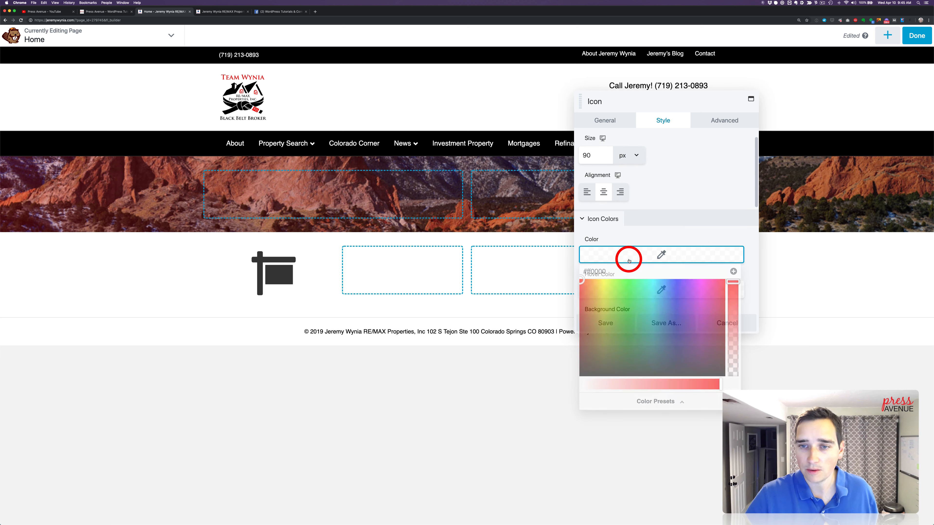
pyautogui.click(704, 402)
pyautogui.click(603, 287)
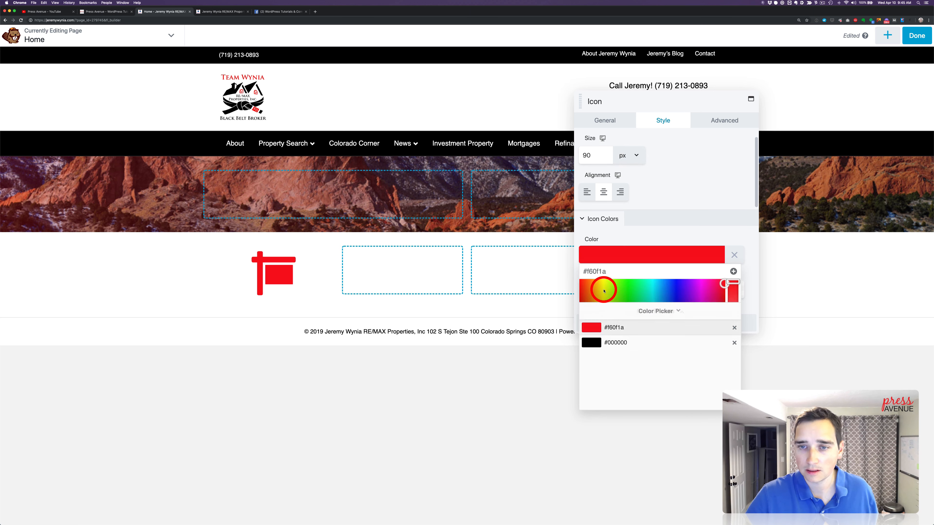
pyautogui.click(618, 248)
# Set the sign icon's hover color to the #000000 preset
pyautogui.scroll(-1, 662, 275)
pyautogui.click(655, 262)
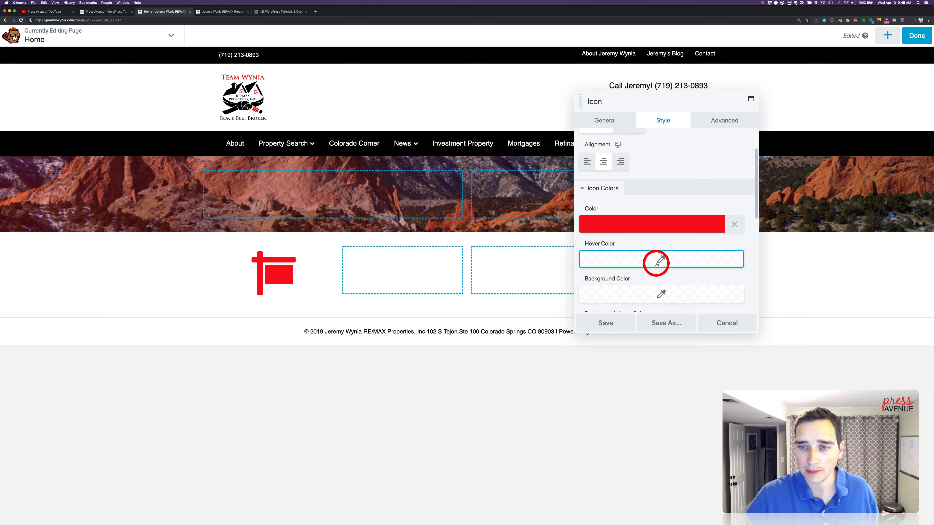
pyautogui.click(690, 410)
pyautogui.click(618, 308)
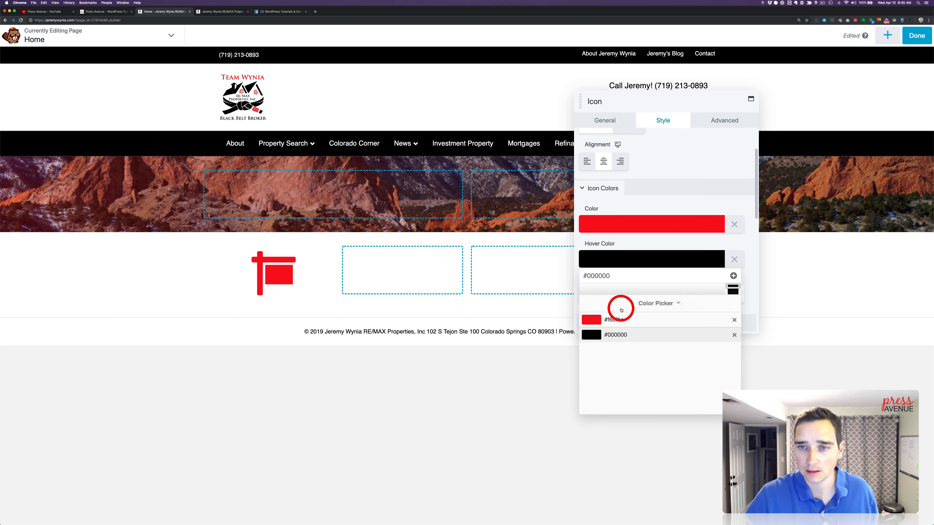
pyautogui.click(684, 260)
# Link the sign icon to the site's /property-search/ page by pasting its URL
pyautogui.scroll(-1, 686, 264)
pyautogui.scroll(-5, 686, 264)
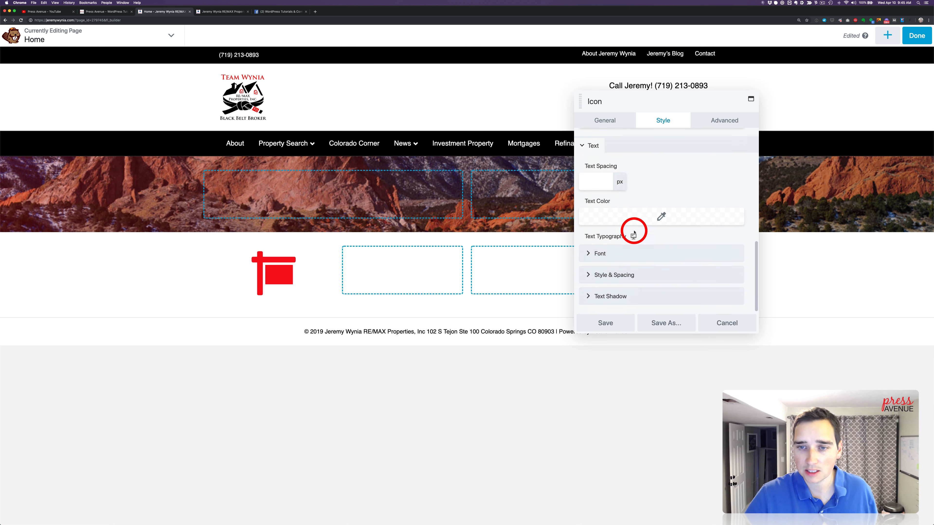
pyautogui.scroll(4, 640, 165)
pyautogui.click(606, 121)
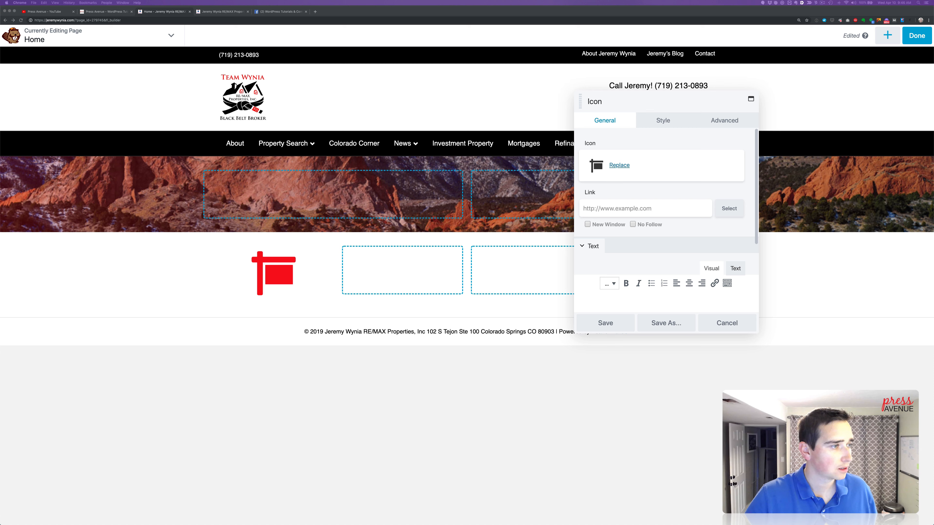
pyautogui.click(655, 209)
pyautogui.write('https://jeremywynia.com/property-search/')
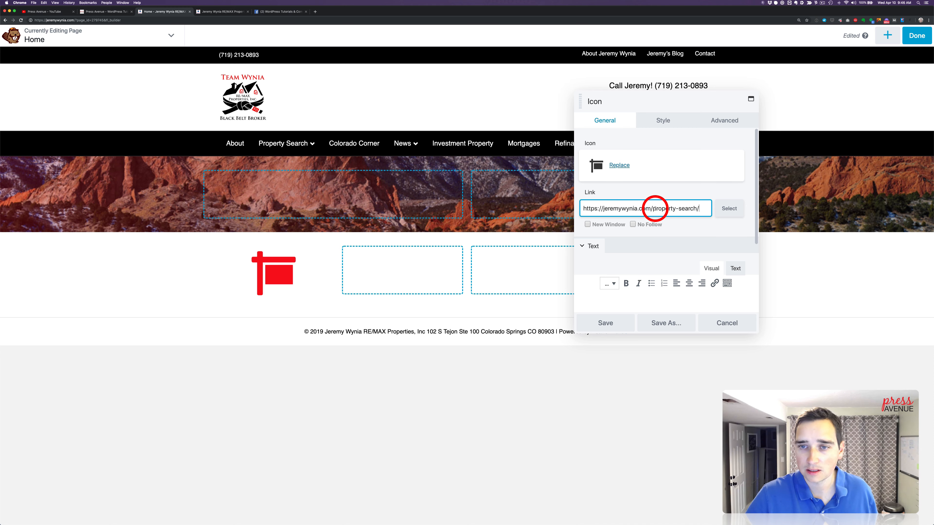
# Save the sign icon's settings and duplicate the icon three times
pyautogui.scroll(-4, 634, 285)
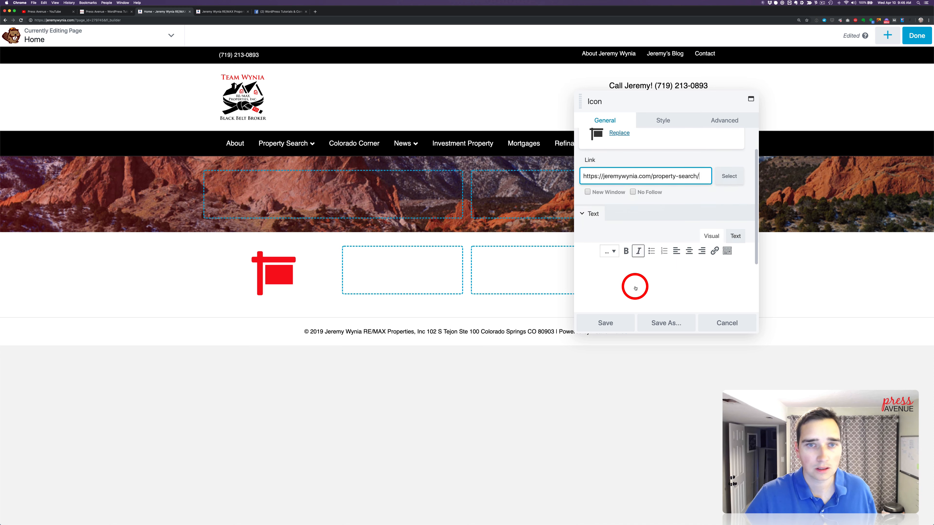
pyautogui.click(621, 328)
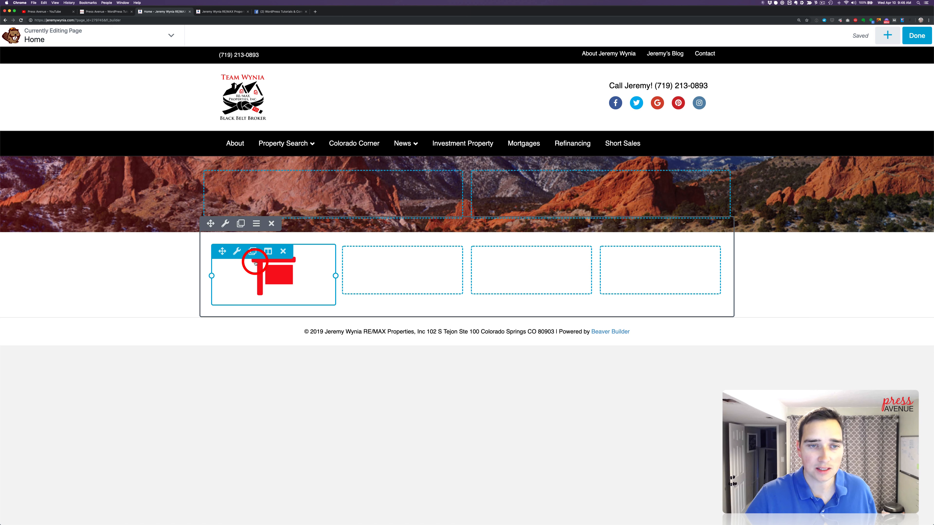
pyautogui.click(252, 251)
pyautogui.click(252, 251)
pyautogui.click(252, 251)
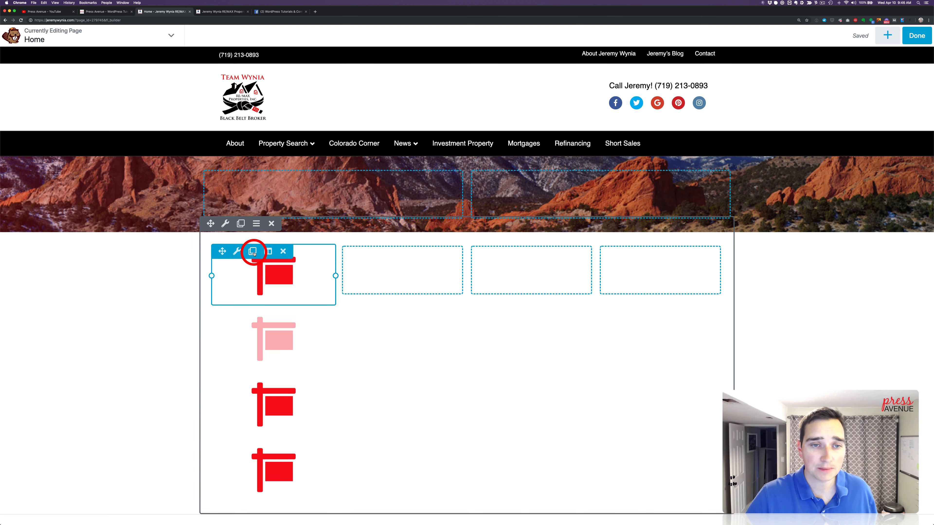
# Move the three sign icon copies into the second, third and fourth columns of the row, one in each
pyautogui.moveTo(222, 251); pyautogui.dragTo(382, 257)
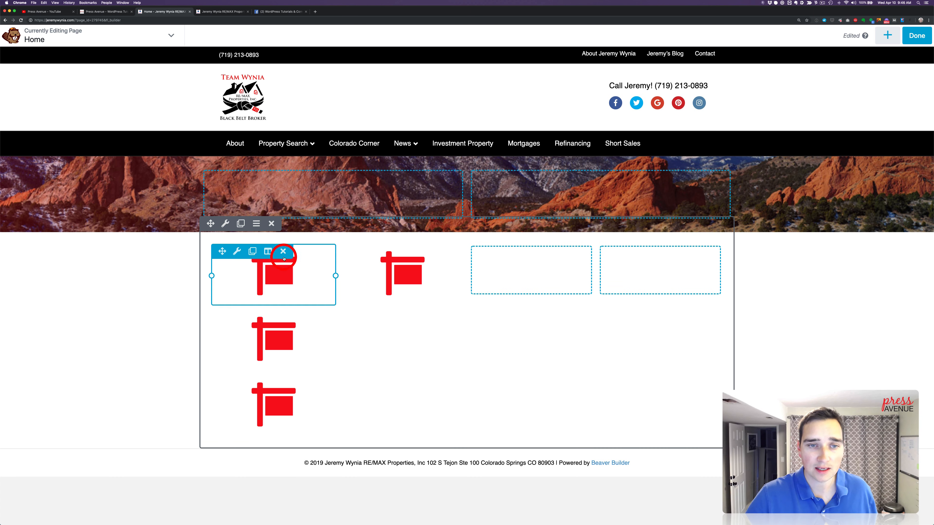
pyautogui.moveTo(222, 251); pyautogui.dragTo(529, 294)
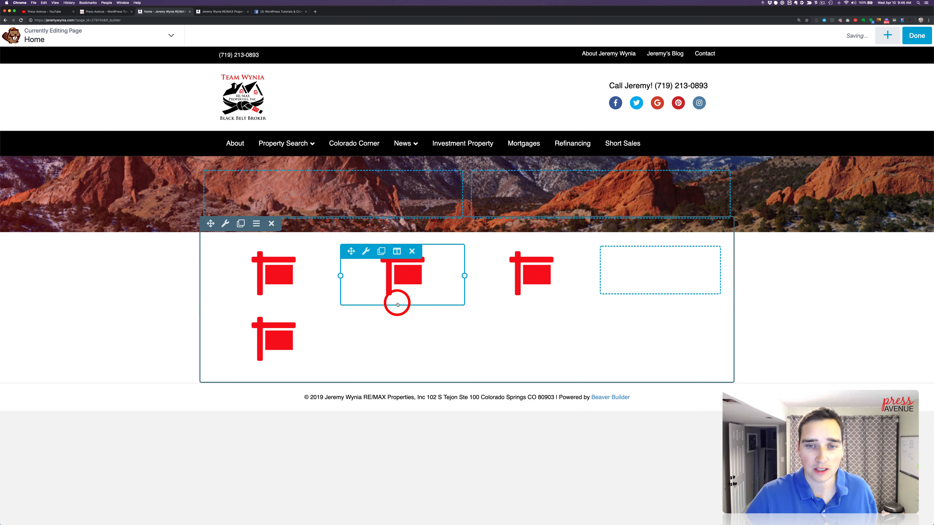
pyautogui.moveTo(222, 251); pyautogui.dragTo(662, 291)
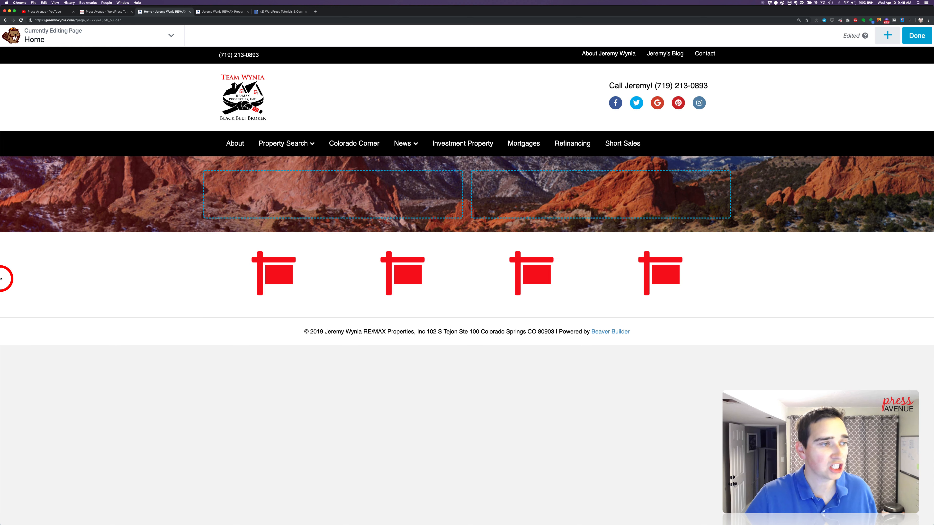
# Open the second column's icon for replacement and search the icon library for "per", "man", "peo" and "guy"
pyautogui.click(415, 275)
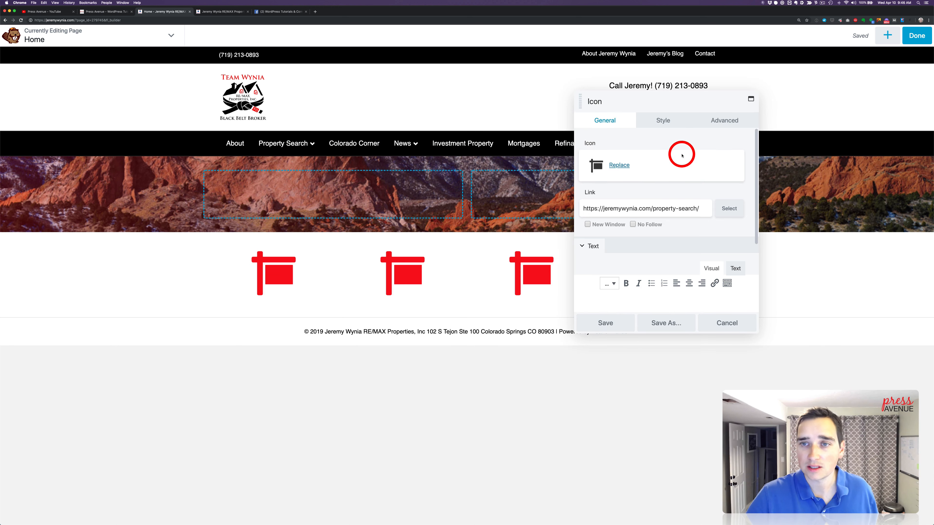
pyautogui.click(621, 170)
pyautogui.doubleClick(854, 62)
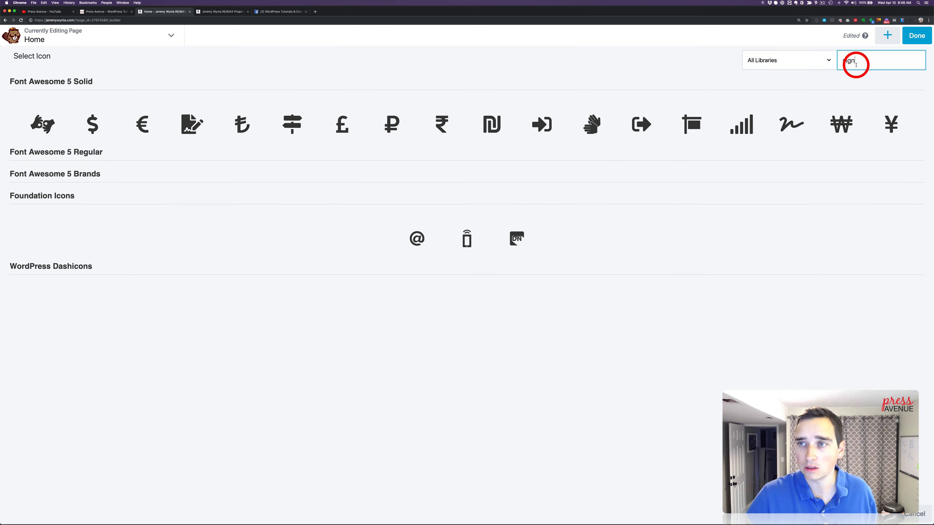
pyautogui.write('per')
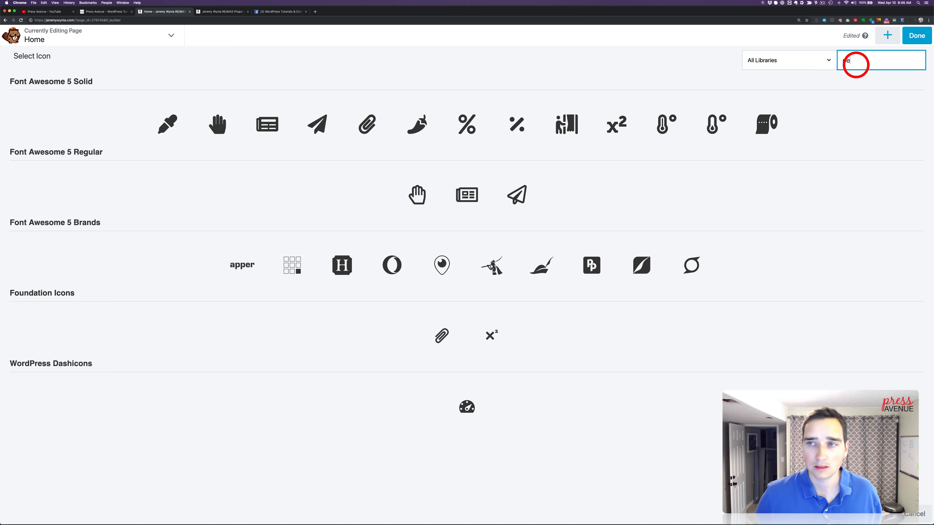
pyautogui.press('BackSpace')
pyautogui.press('BackSpace')
pyautogui.press('BackSpace')
pyautogui.write('man')
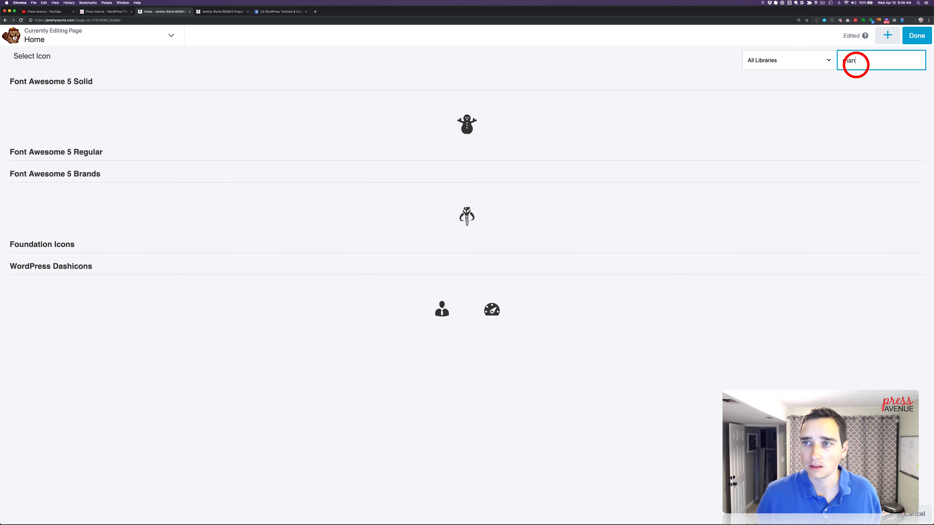
pyautogui.press('BackSpace')
pyautogui.press('BackSpace')
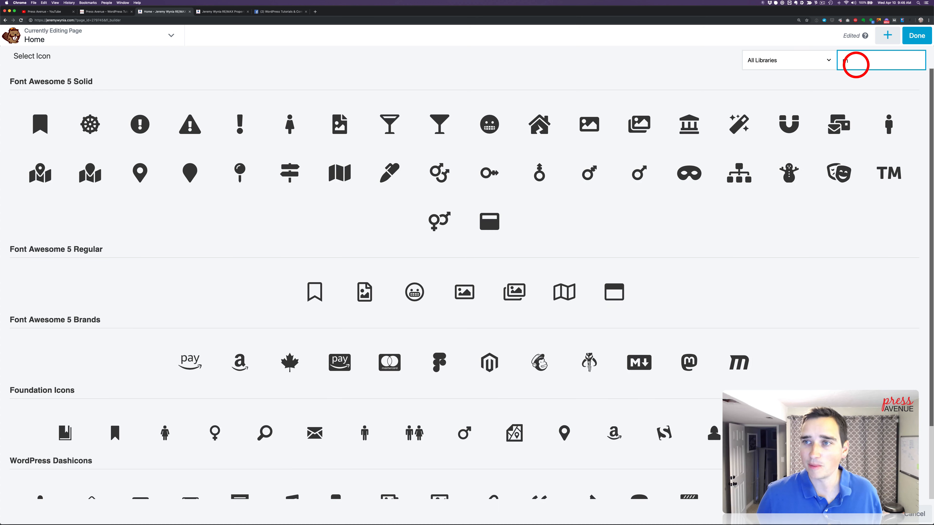
pyautogui.write('peo')
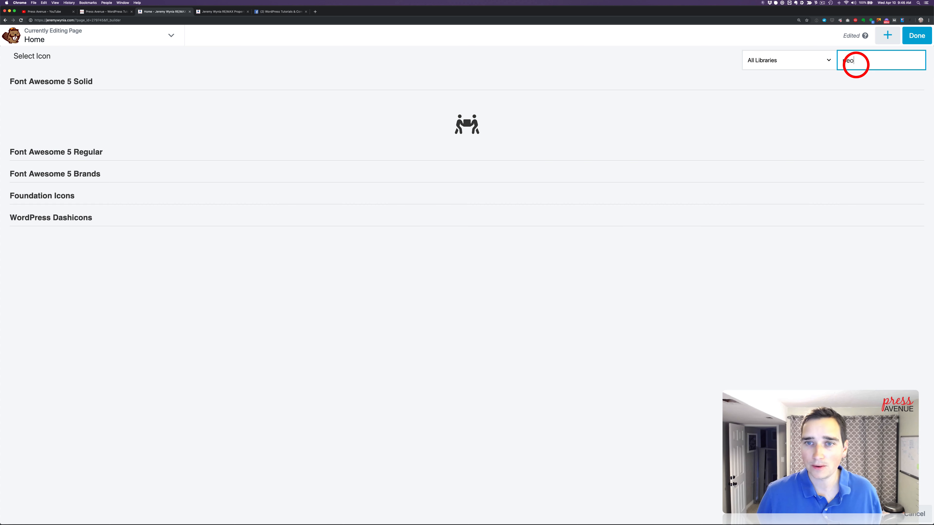
pyautogui.press('BackSpace')
pyautogui.press('BackSpace')
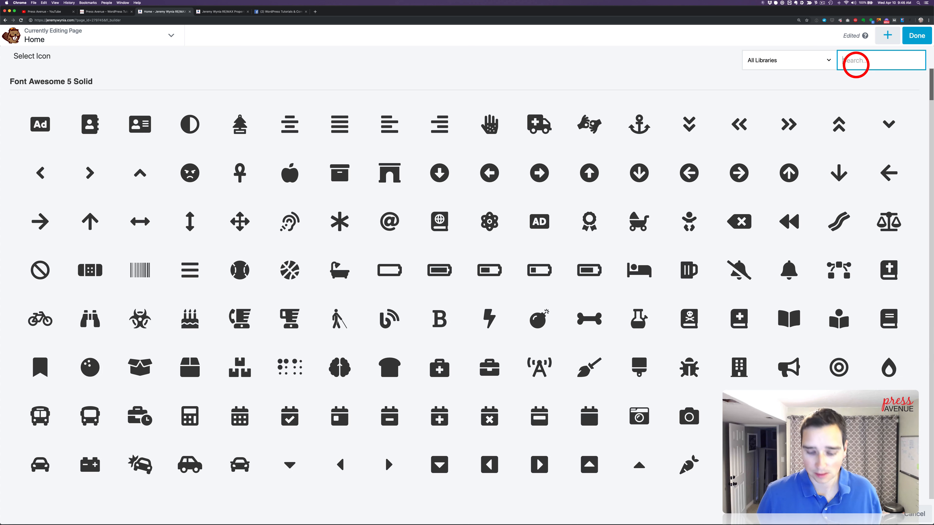
pyautogui.write('guy')
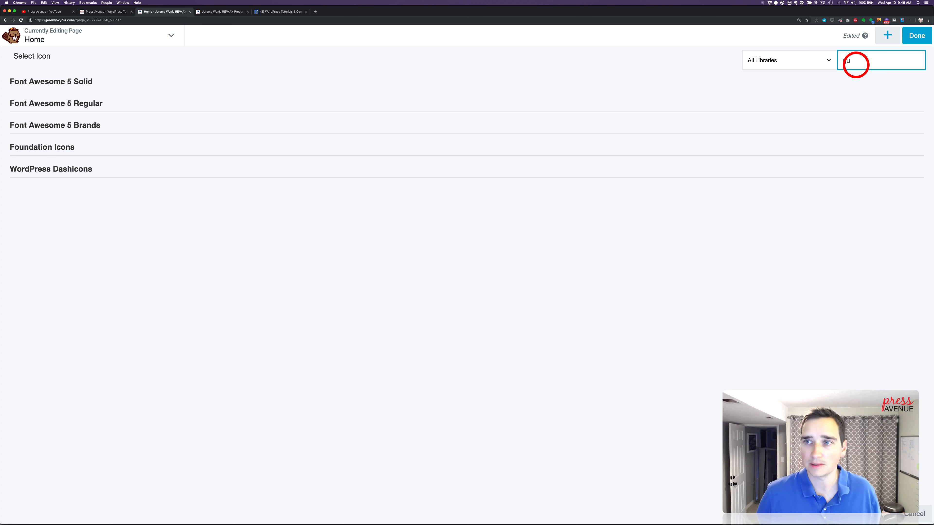
pyautogui.press('BackSpace')
pyautogui.press('BackSpace')
pyautogui.press('BackSpace')
# Replace the second column's sign with the circled user icon from the Font Awesome 5 Solid set
pyautogui.scroll(-10, 580, 115)
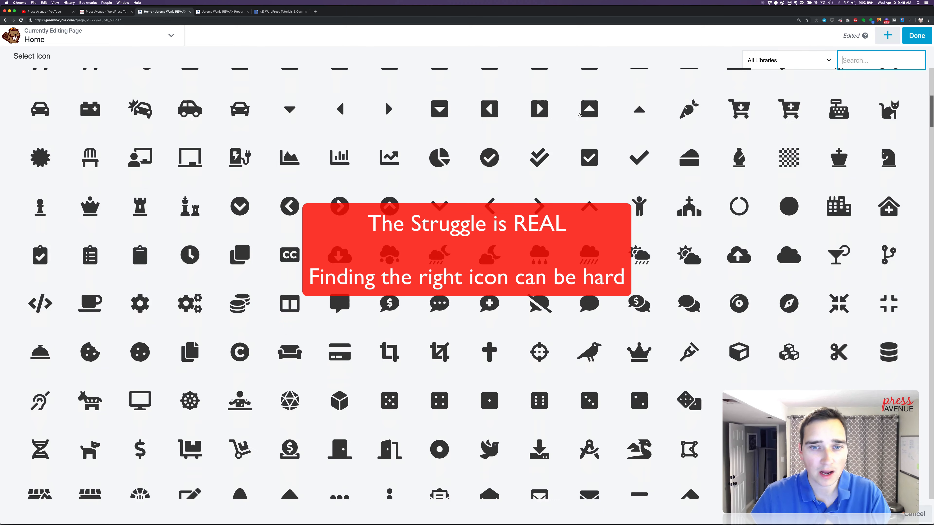
pyautogui.scroll(-15, 580, 115)
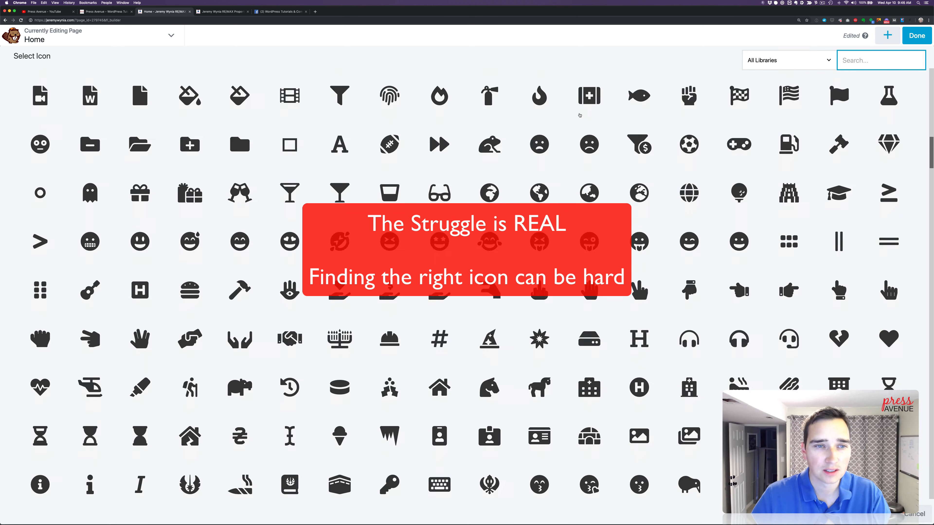
pyautogui.scroll(-5, 580, 115)
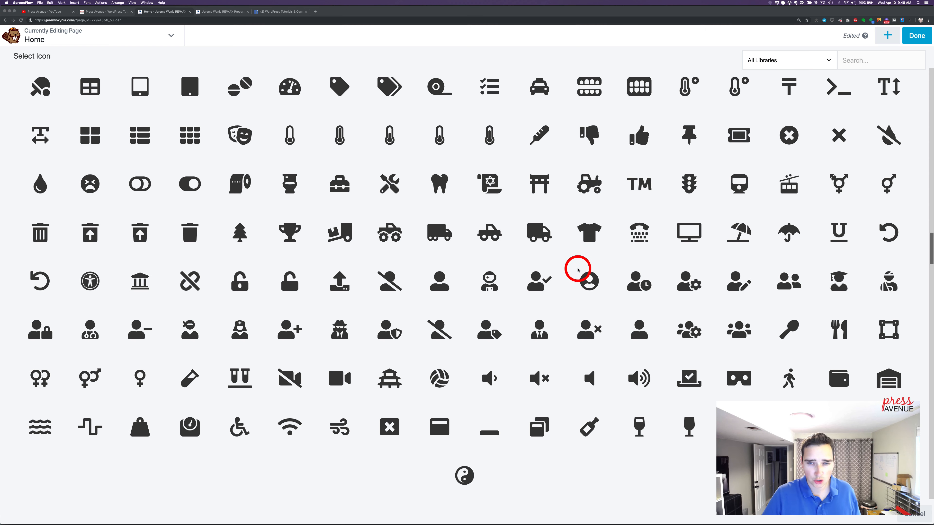
pyautogui.click(539, 283)
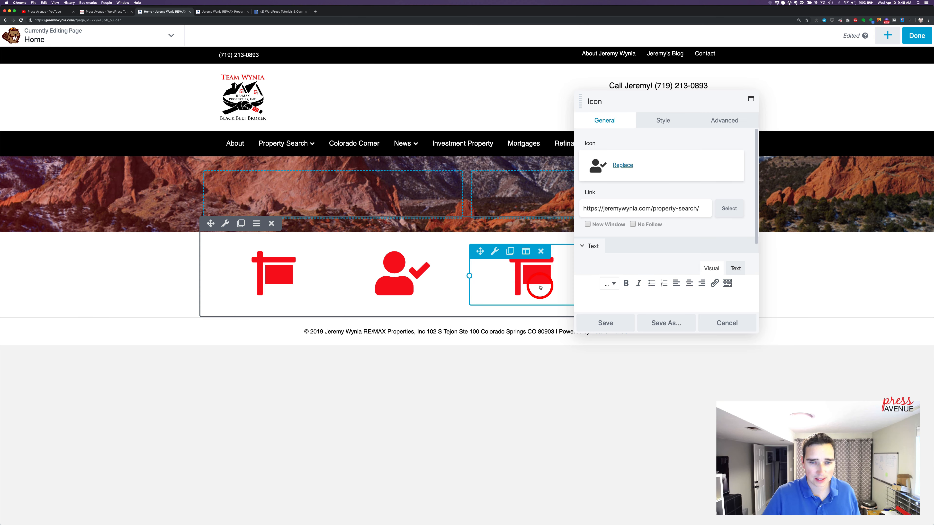
pyautogui.click(622, 165)
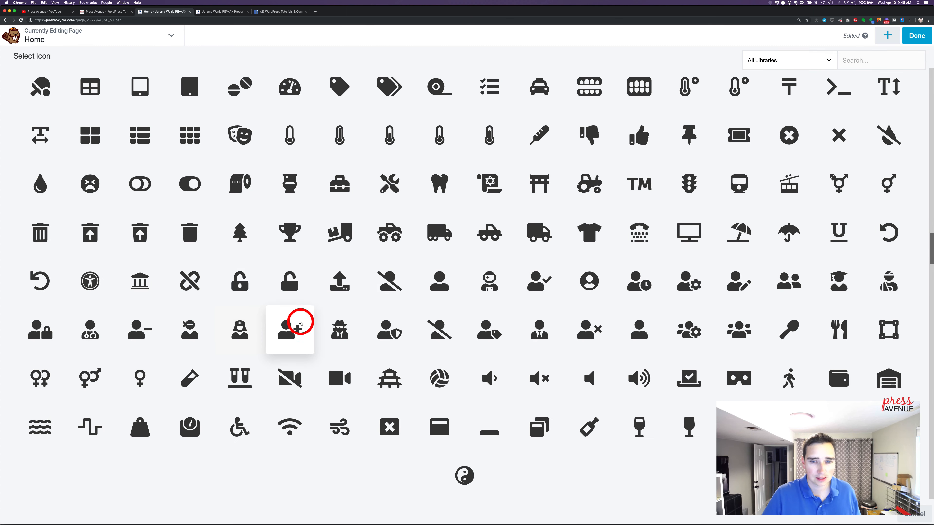
pyautogui.click(588, 282)
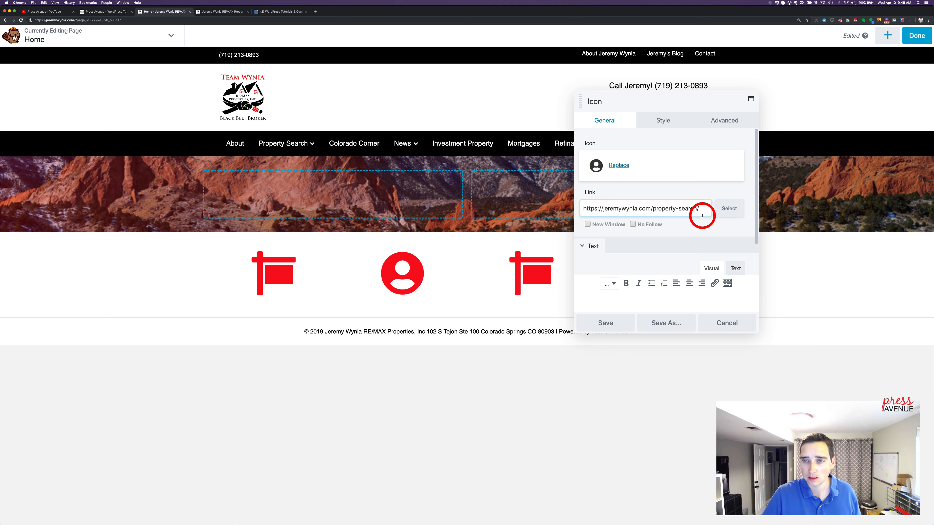
# Link the user icon to the site's About page by searching for "about", and save the icon settings
pyautogui.click(724, 208)
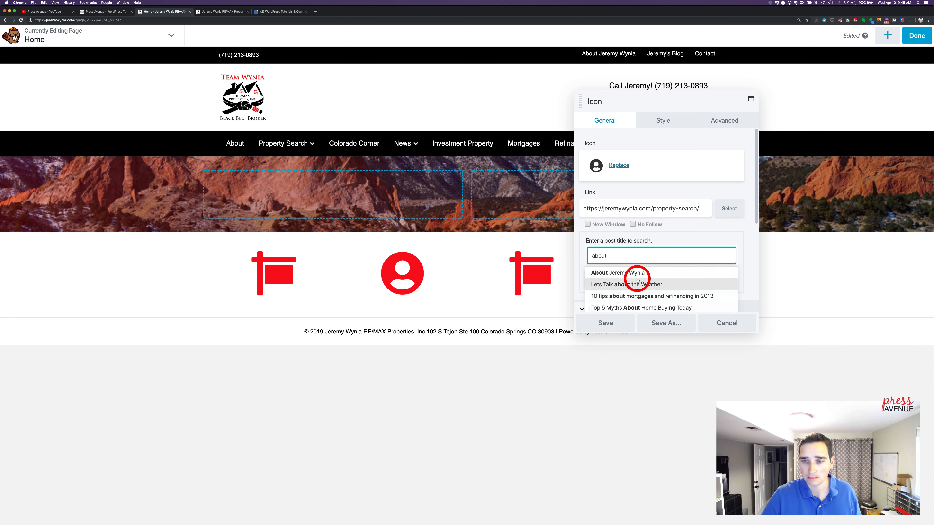
pyautogui.click(635, 273)
pyautogui.click(625, 325)
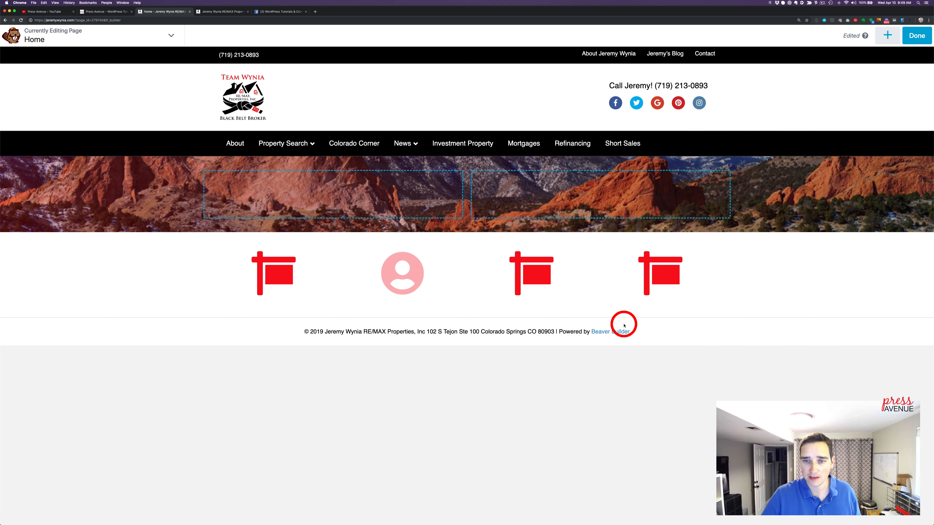
# Open the third column's sign icon for replacement and search the icon library for "blog" and "wri"
pyautogui.click(534, 269)
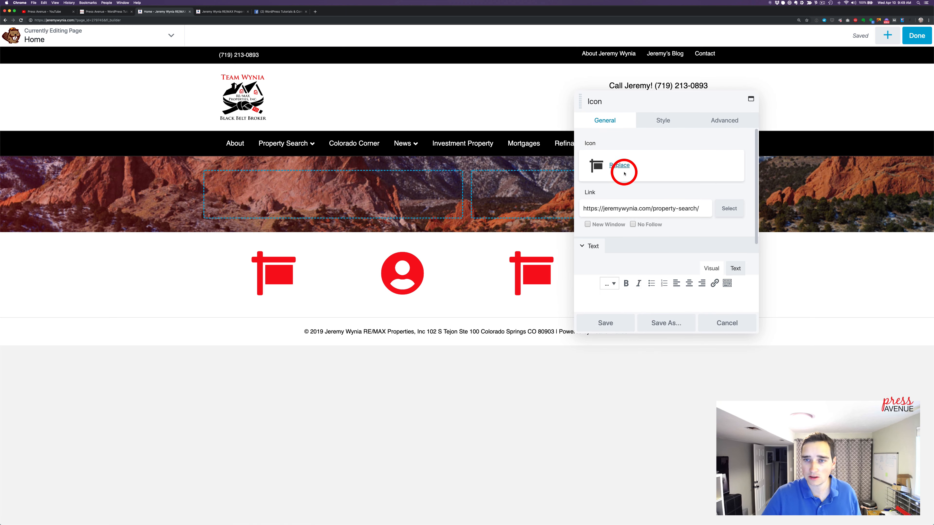
pyautogui.click(619, 166)
pyautogui.click(886, 61)
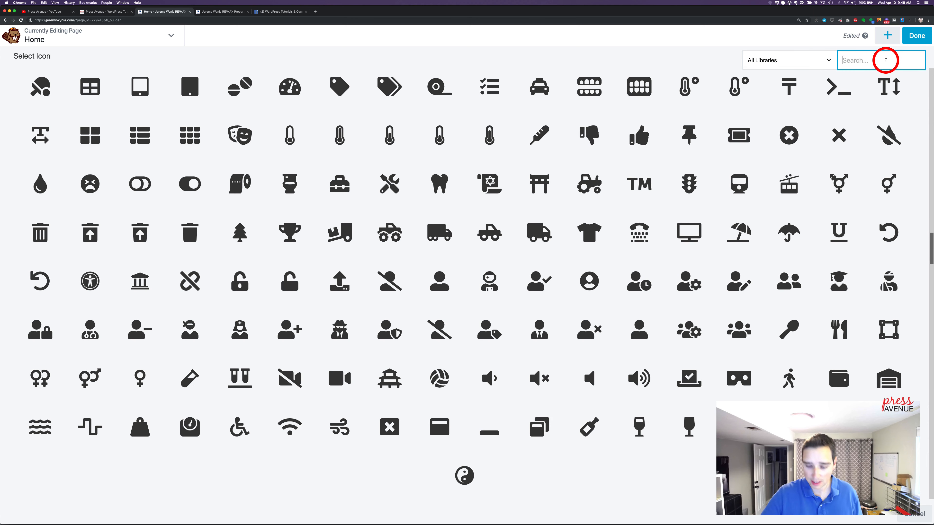
pyautogui.write('blog')
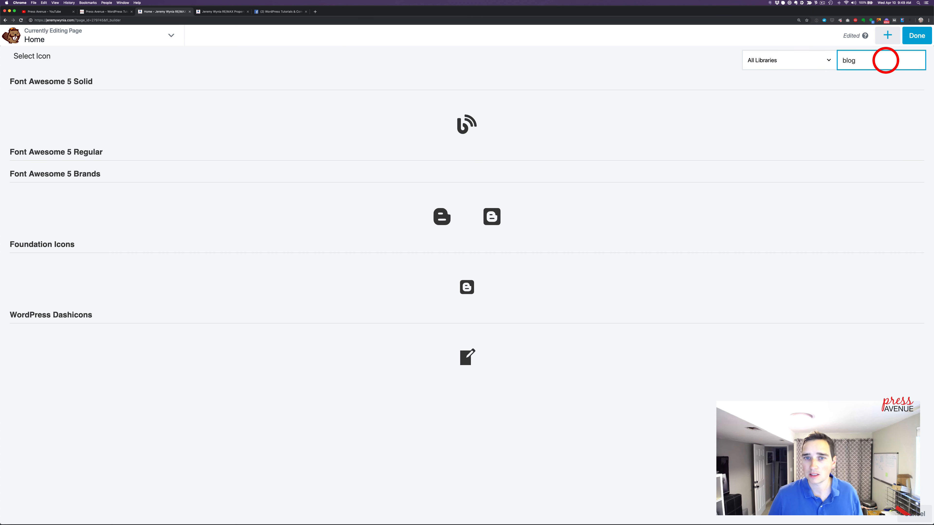
pyautogui.press('BackSpace')
pyautogui.press('BackSpace')
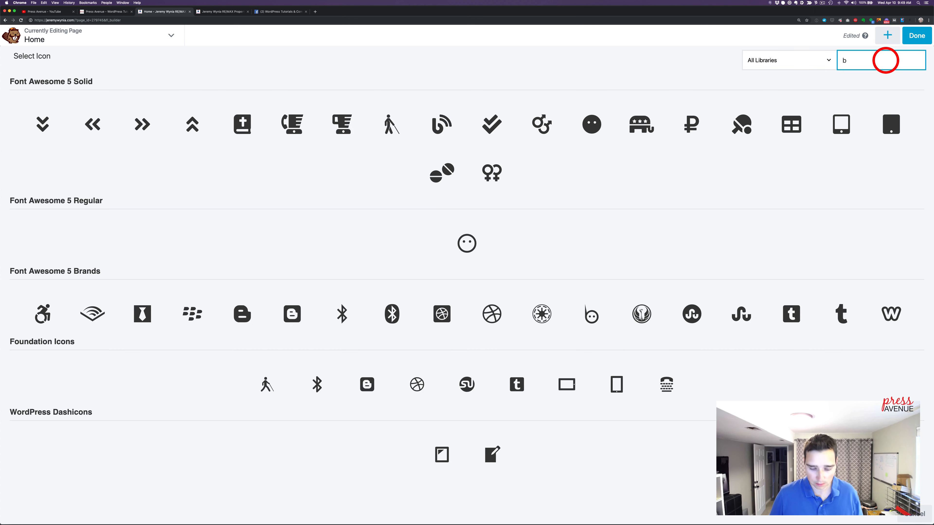
pyautogui.press('BackSpace')
pyautogui.write('writ')
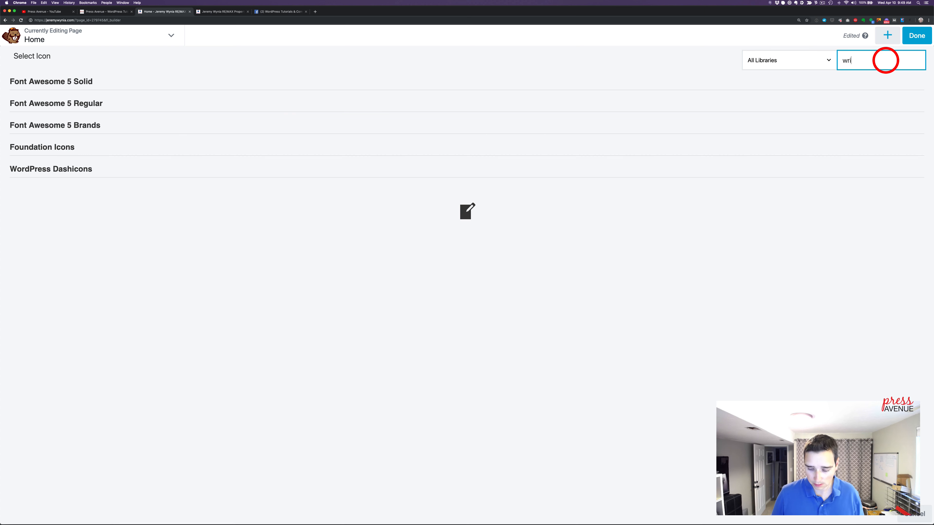
# Search the icon library for "pap" and replace the third column's sign with the Font Awesome 5 Regular newspaper icon
pyautogui.press('BackSpace')
pyautogui.press('BackSpace')
pyautogui.press('BackSpace')
pyautogui.write('pap')
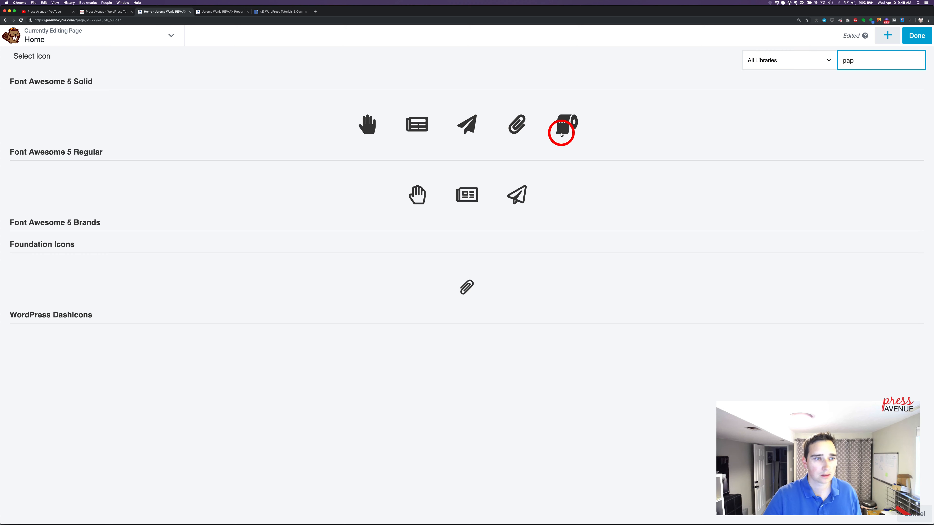
pyautogui.click(467, 197)
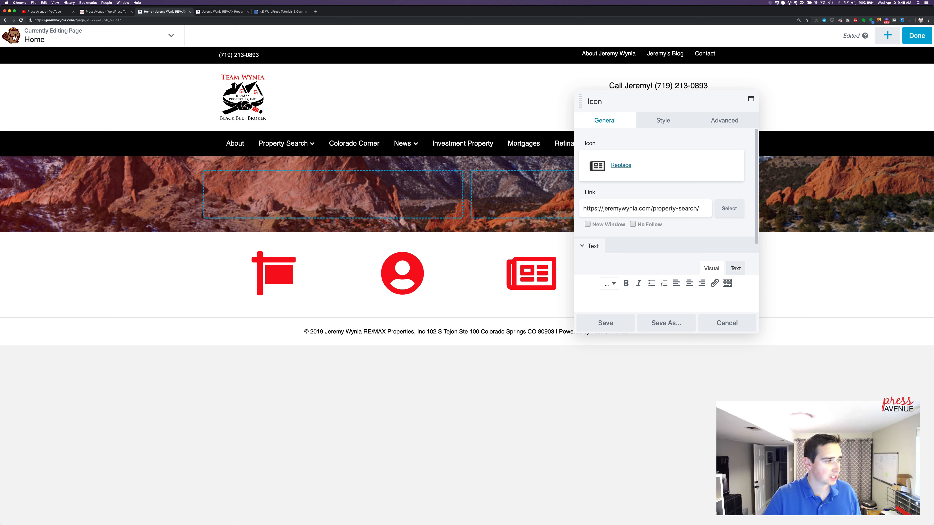
# Link the newspaper icon to the site's /blog/ page by pasting its URL, and save the icon settings
pyautogui.click(675, 209)
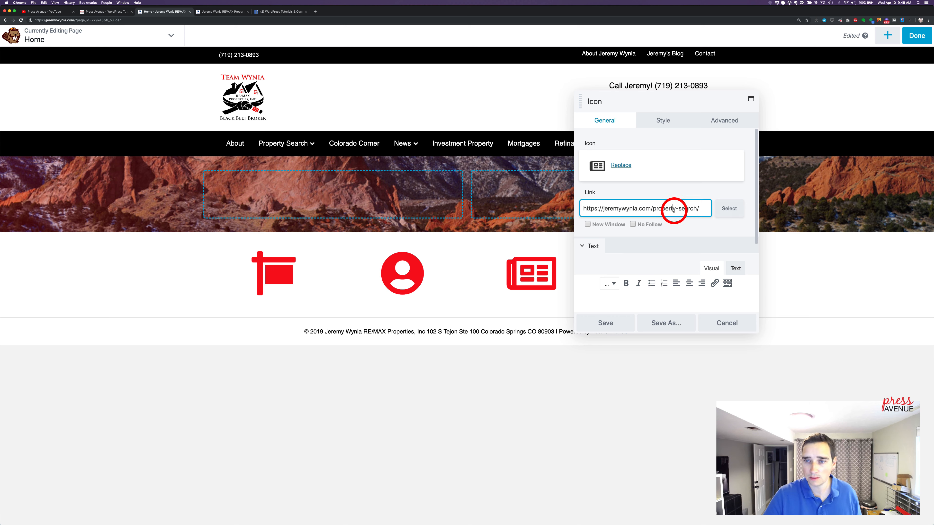
pyautogui.press('super+a')
pyautogui.write('https://jeremywynia.com/blog/')
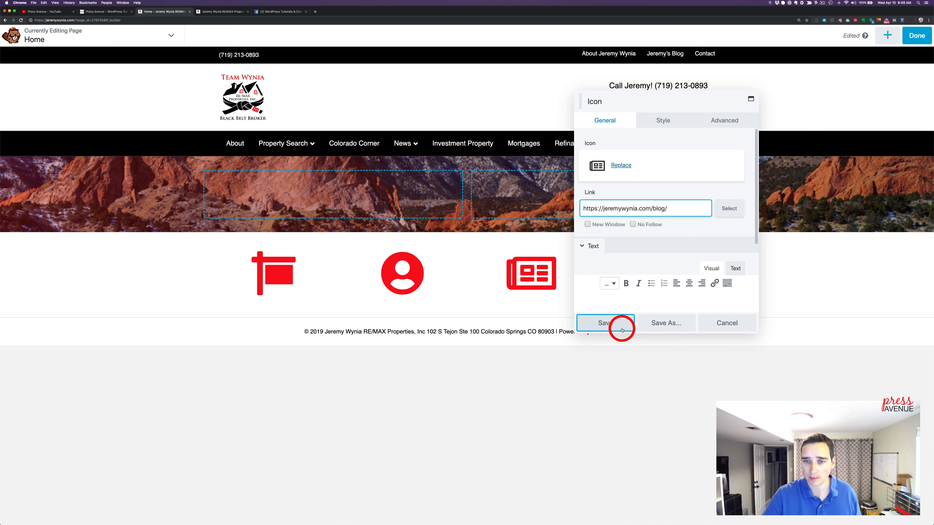
pyautogui.click(619, 327)
# Replace the fourth column's sign with the Font Awesome 5 Solid square phone icon, searching for "phon"
pyautogui.click(664, 288)
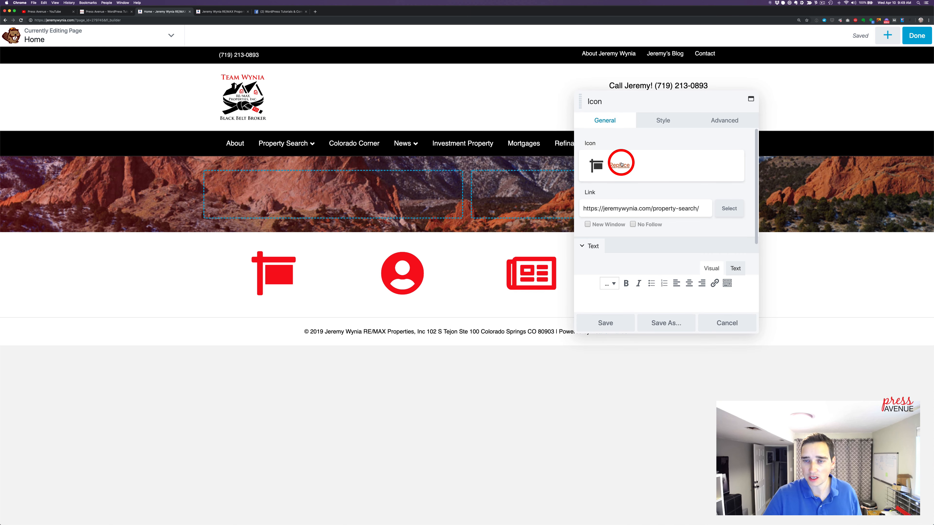
pyautogui.click(620, 165)
pyautogui.doubleClick(853, 59)
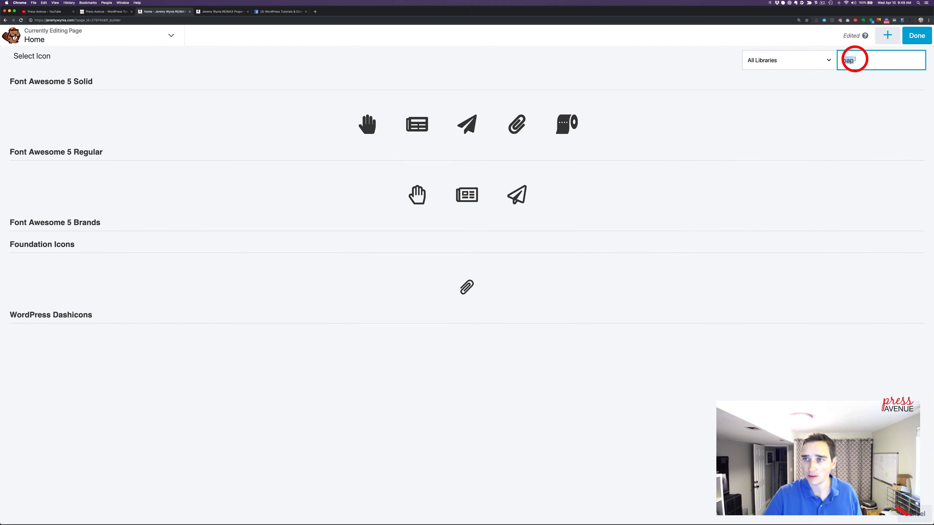
pyautogui.write('phon')
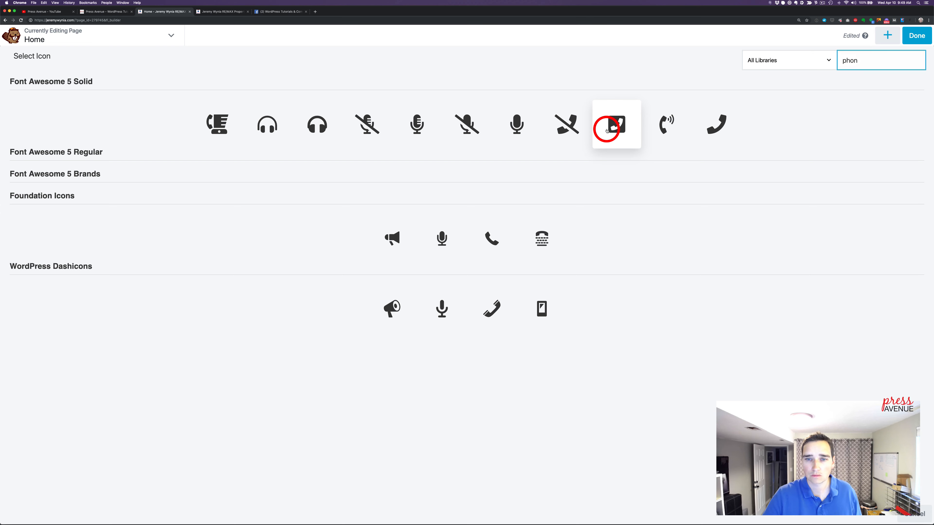
pyautogui.click(607, 131)
# Link the phone icon to the Contact page by searching for "contact", and save the icon settings
pyautogui.click(720, 208)
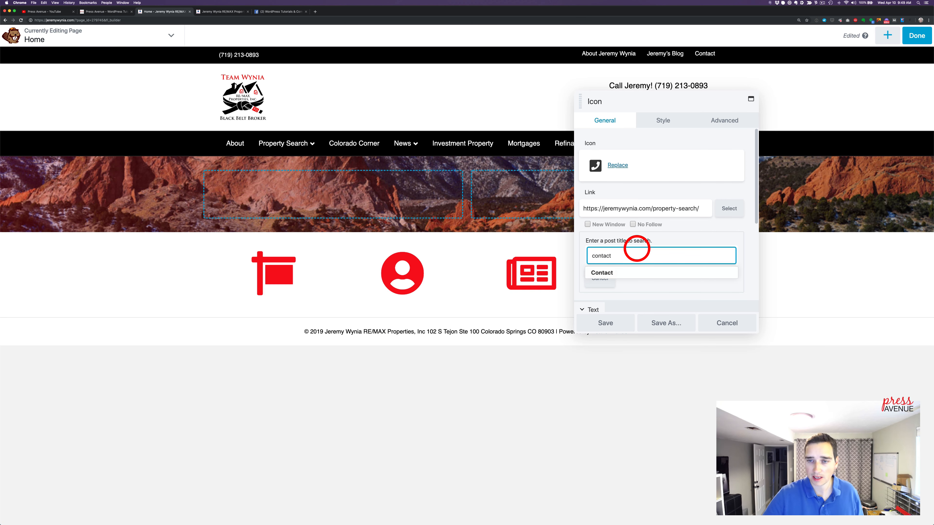
pyautogui.click(635, 267)
pyautogui.click(627, 330)
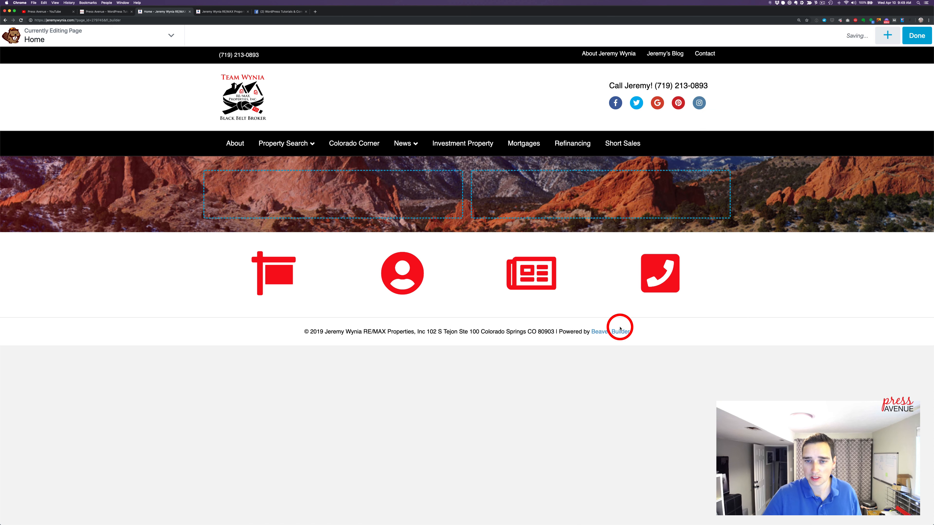
# Add a Text Editor module reading "Search" below the sign icon and enlarge its settings window
pyautogui.click(894, 36)
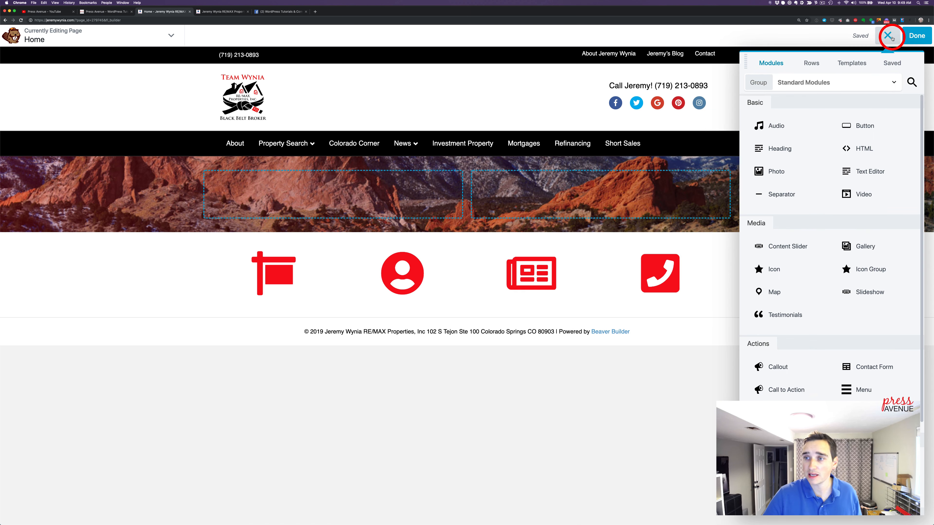
pyautogui.moveTo(853, 170); pyautogui.dragTo(309, 361)
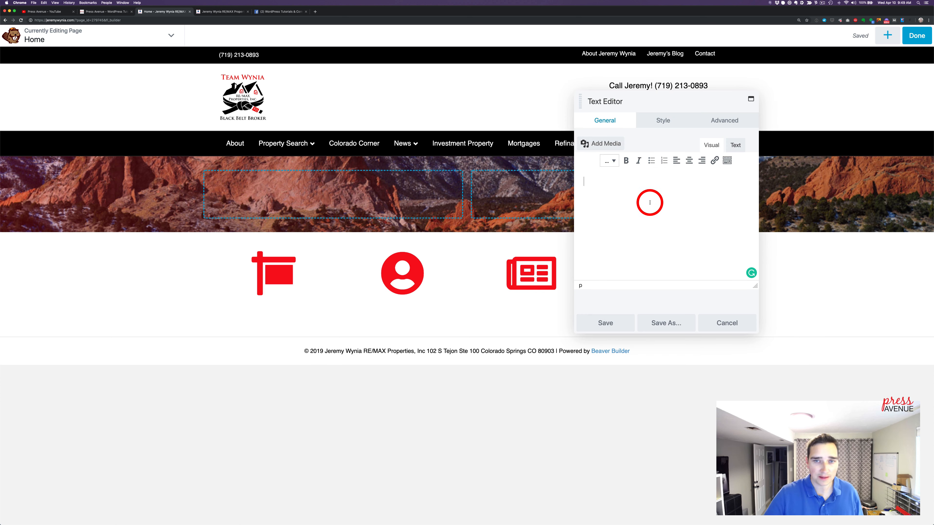
pyautogui.write('Search')
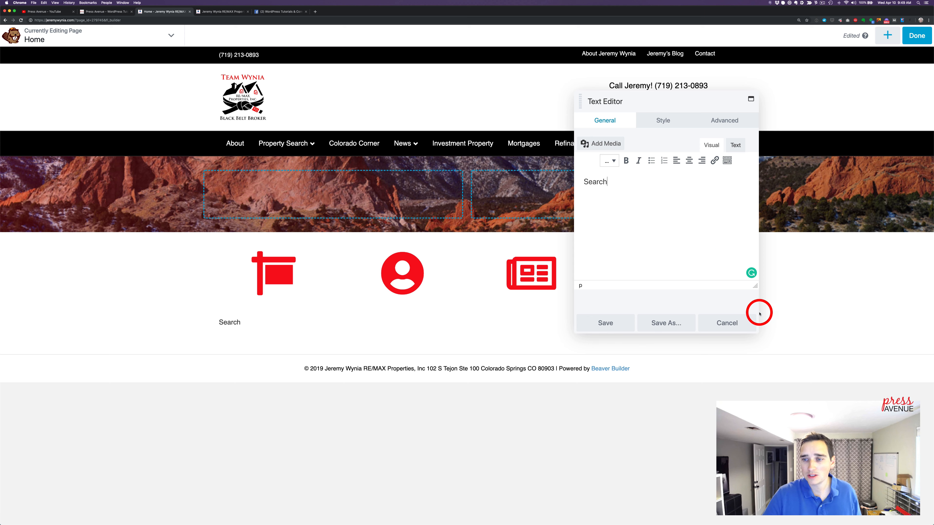
pyautogui.moveTo(759, 331); pyautogui.dragTo(860, 348)
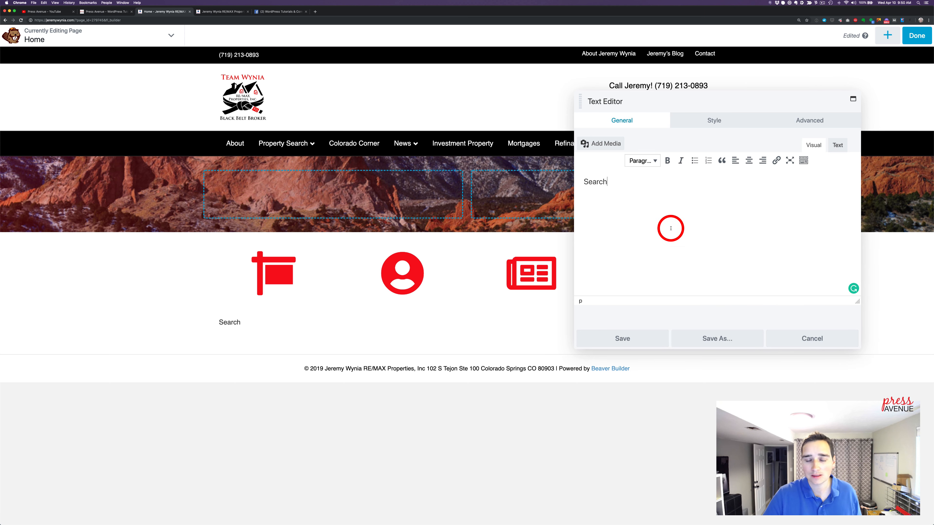
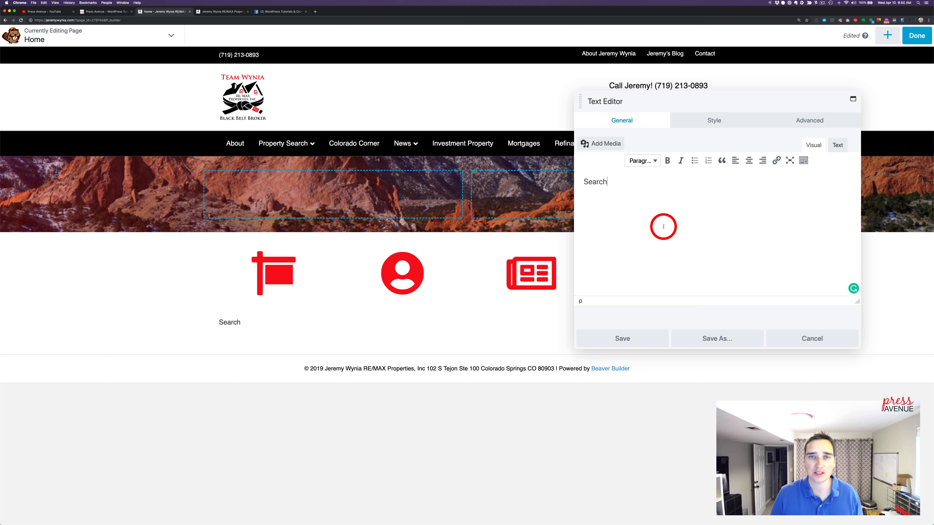
pyautogui.click(655, 160)
pyautogui.click(654, 160)
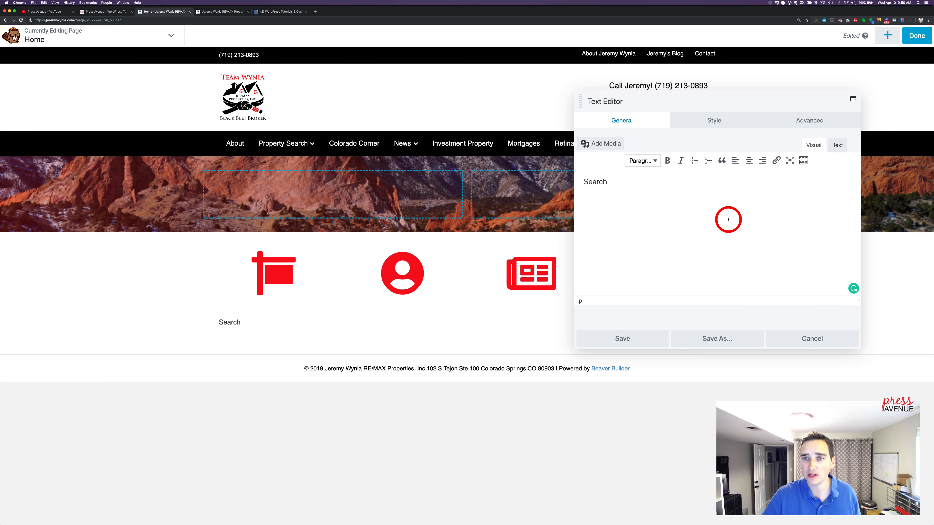
pyautogui.doubleClick(746, 230)
pyautogui.click(673, 230)
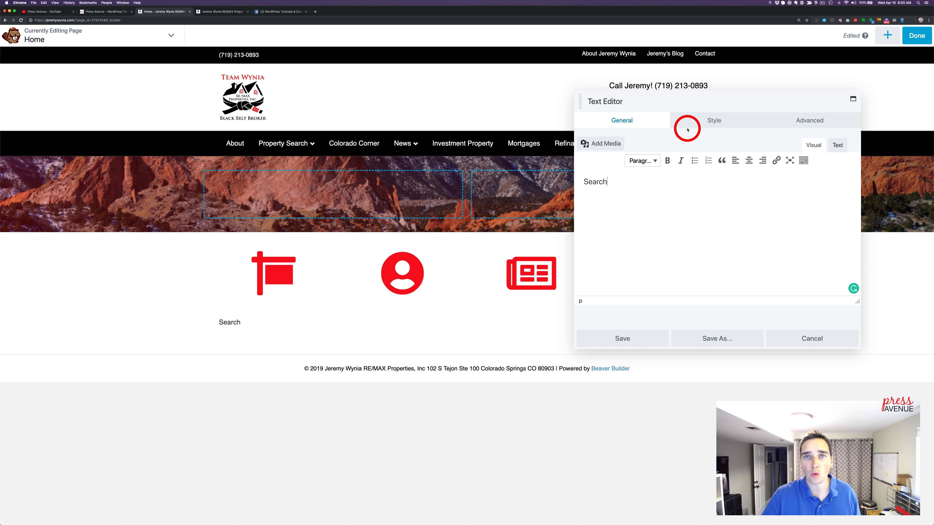
pyautogui.click(693, 122)
pyautogui.click(632, 121)
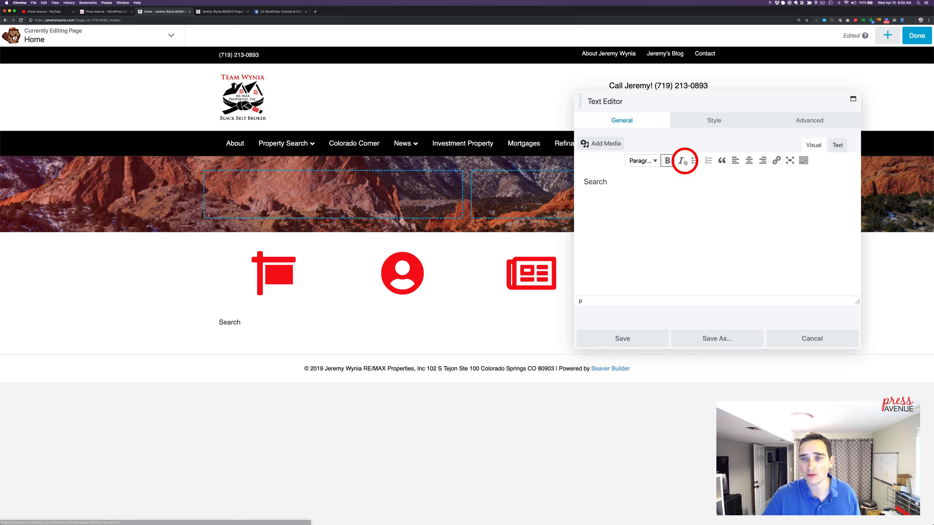
# Set the Search caption's text color to red
pyautogui.click(714, 120)
pyautogui.click(713, 158)
pyautogui.click(658, 308)
pyautogui.click(611, 193)
pyautogui.click(778, 267)
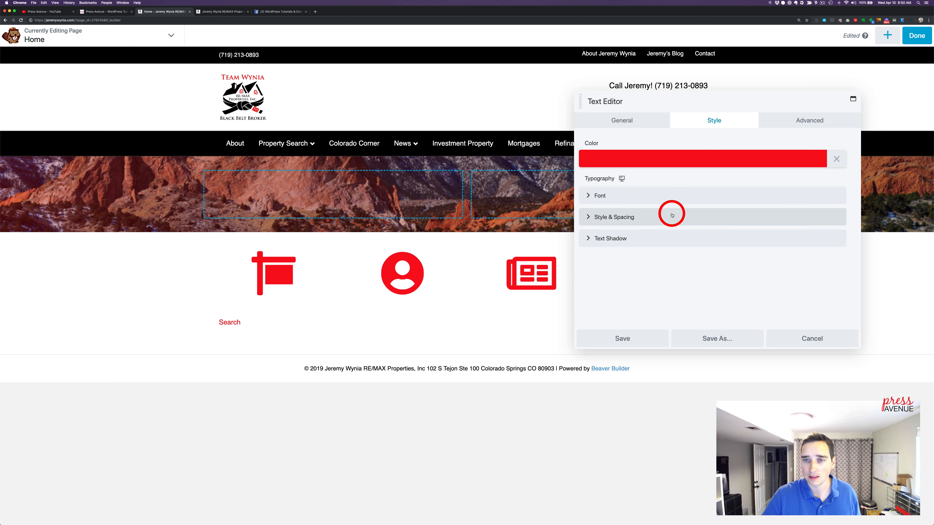
# Center the Search caption at a font size of 25 px and set its top margin to 0 px
pyautogui.click(650, 201)
pyautogui.click(803, 260)
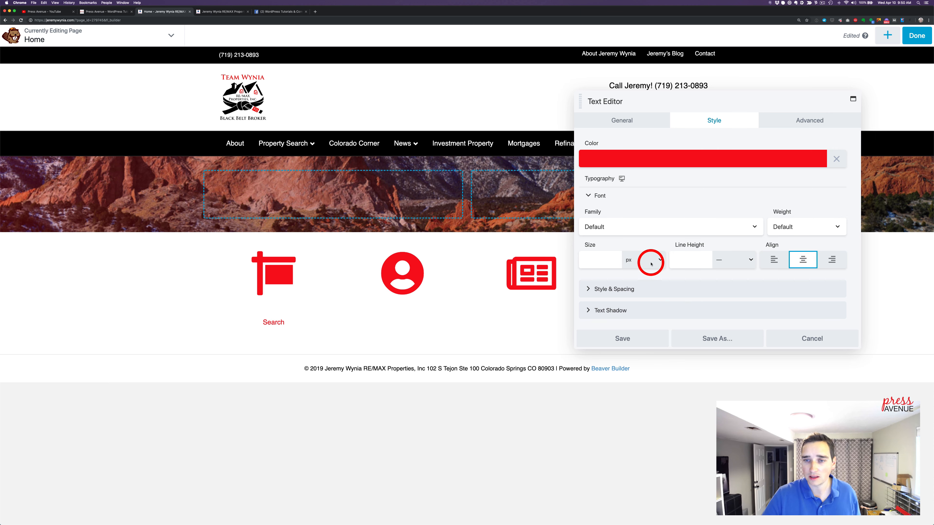
pyautogui.click(586, 261)
pyautogui.moveTo(587, 281); pyautogui.dragTo(649, 281)
pyautogui.click(793, 120)
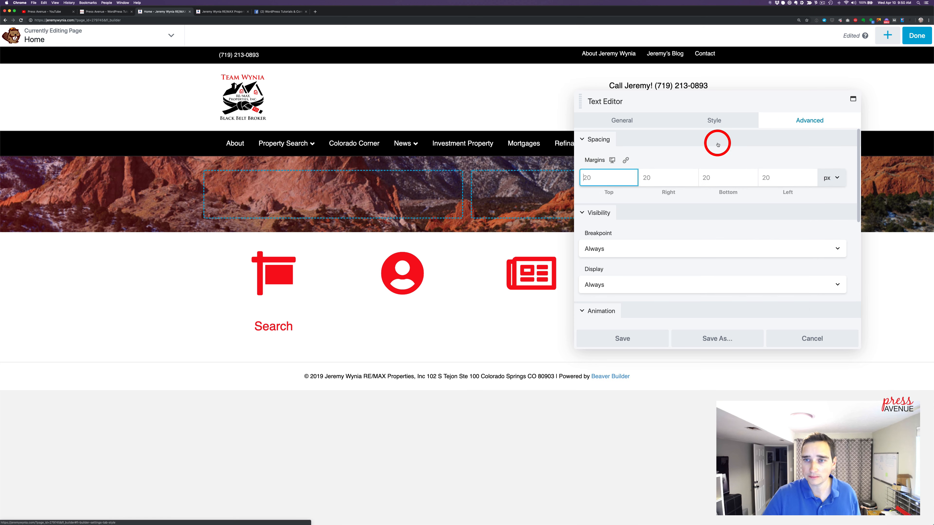
pyautogui.write('0')
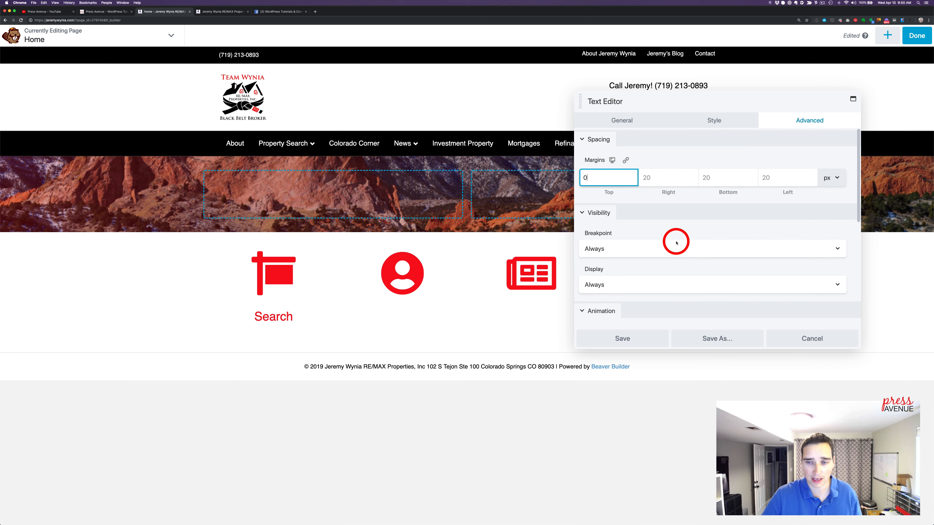
pyautogui.click(715, 121)
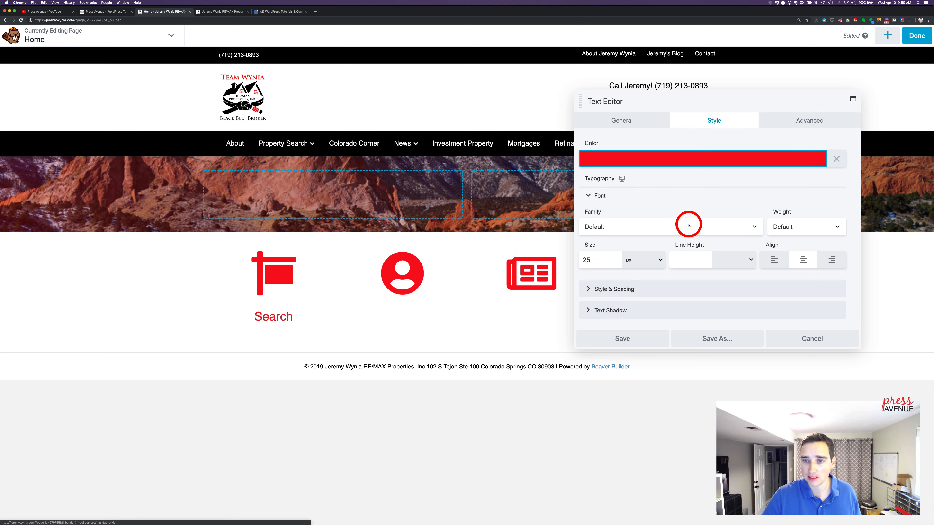
pyautogui.click(625, 226)
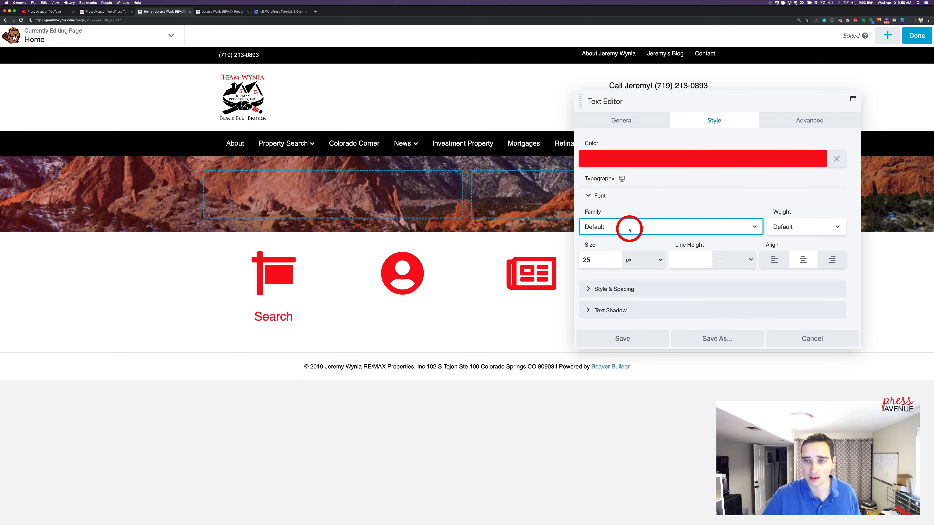
pyautogui.click(796, 227)
pyautogui.click(797, 229)
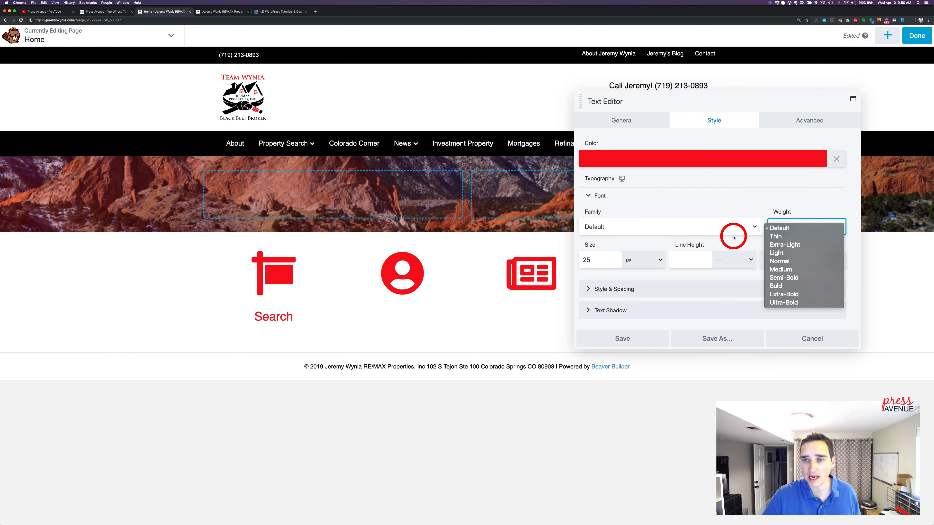
pyautogui.click(697, 209)
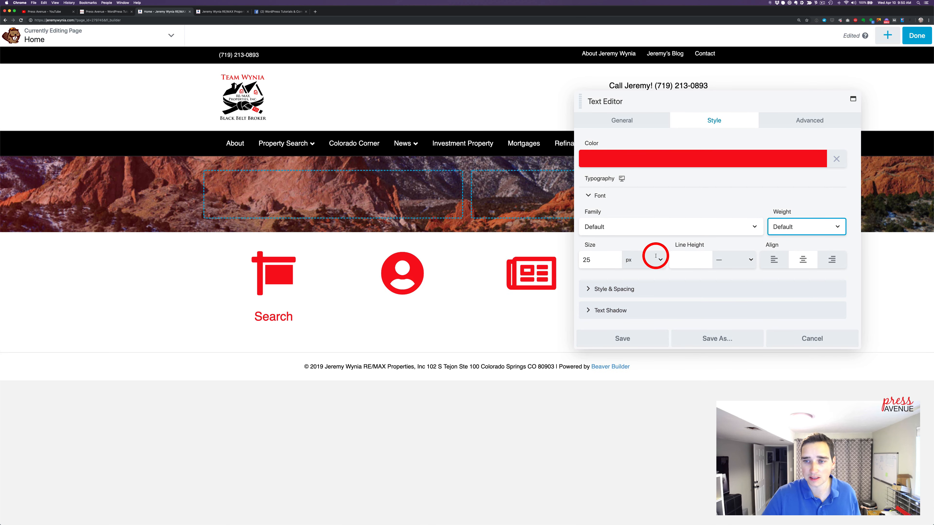
# Link the whole word "Search" to the site's /property-search/ page by pasting its URL, and save the caption module
pyautogui.click(638, 124)
pyautogui.tripleClick(721, 184)
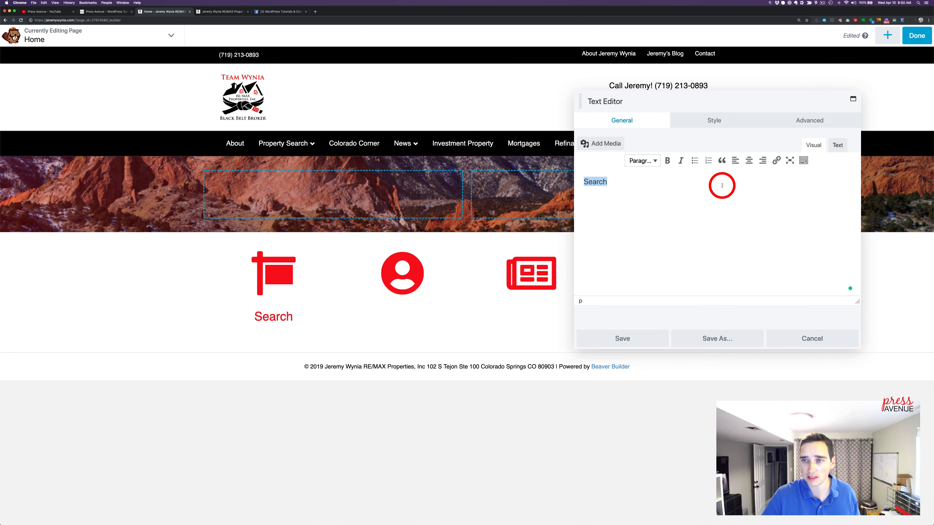
pyautogui.click(774, 162)
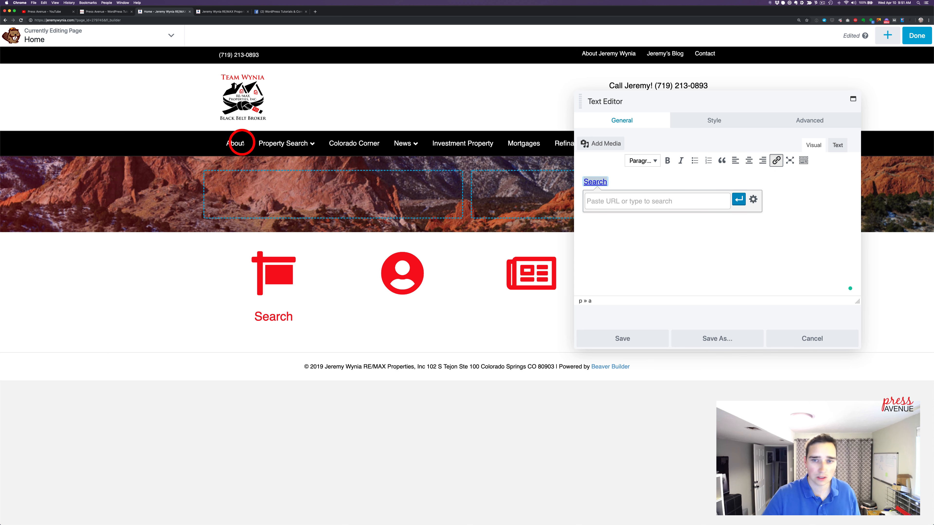
pyautogui.write('https://jeremywynia.com/property-search/')
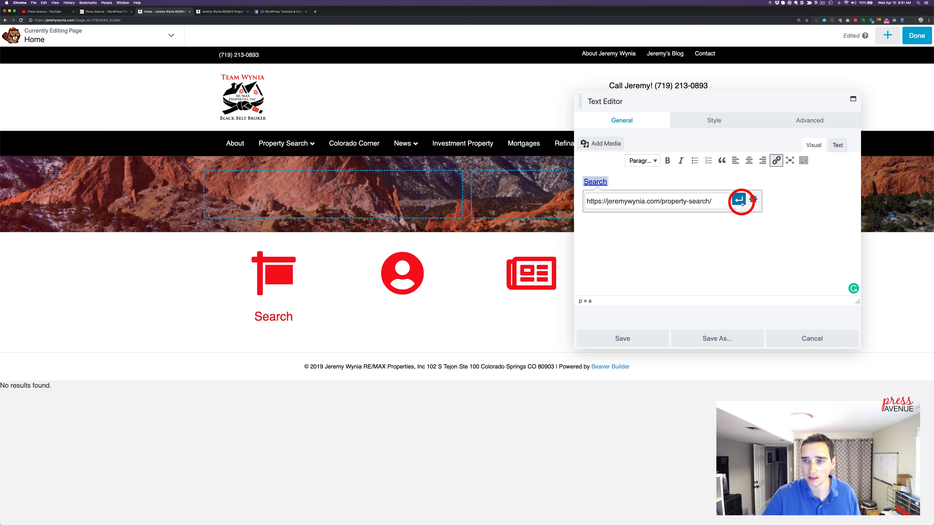
pyautogui.click(741, 202)
pyautogui.click(659, 335)
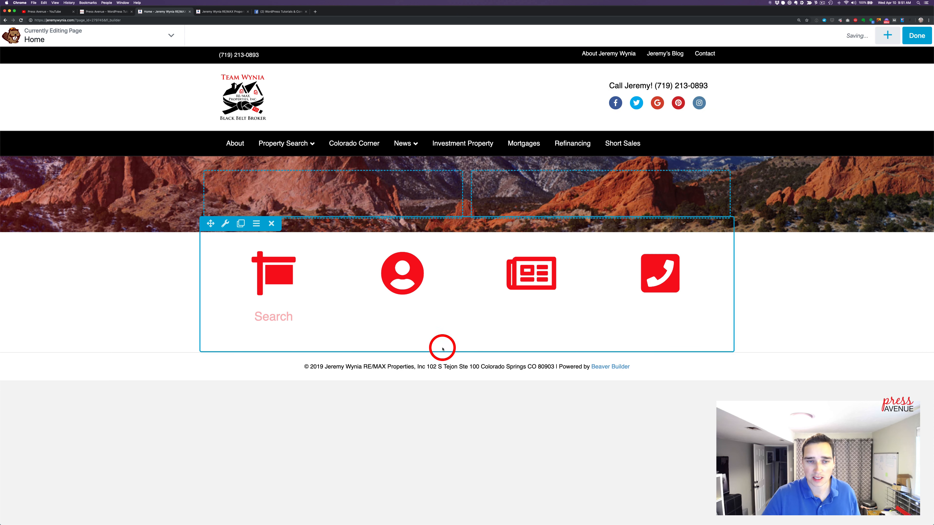
# Duplicate the Search caption three times and place the copies below the person, newspaper and phone icons
pyautogui.click(254, 318)
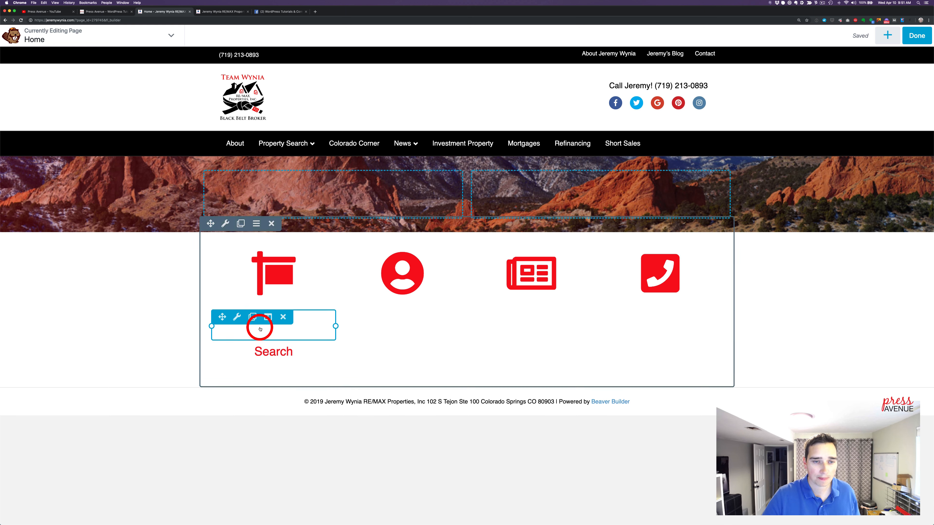
pyautogui.click(256, 319)
pyautogui.click(255, 317)
pyautogui.moveTo(233, 424)
pyautogui.moveTo(212, 311)
pyautogui.moveTo(222, 318); pyautogui.dragTo(404, 338)
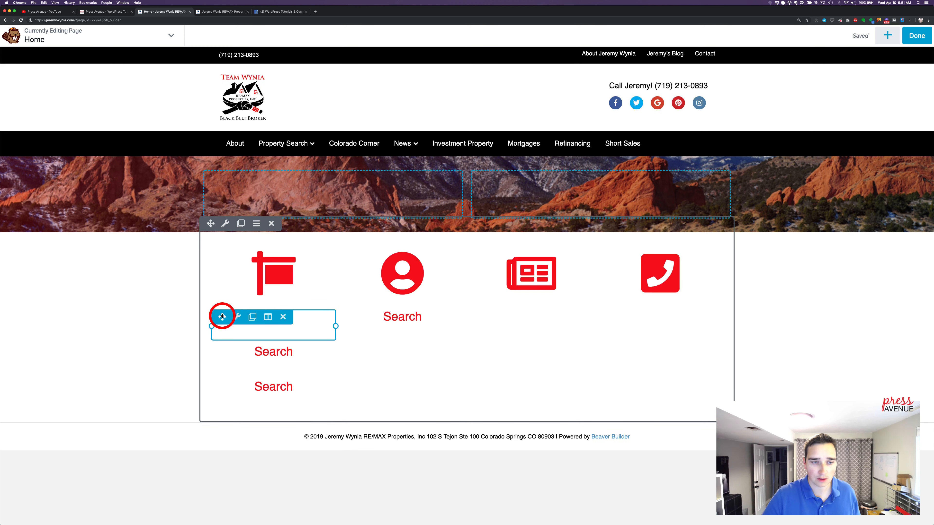
pyautogui.moveTo(221, 317); pyautogui.dragTo(486, 359)
pyautogui.moveTo(296, 338)
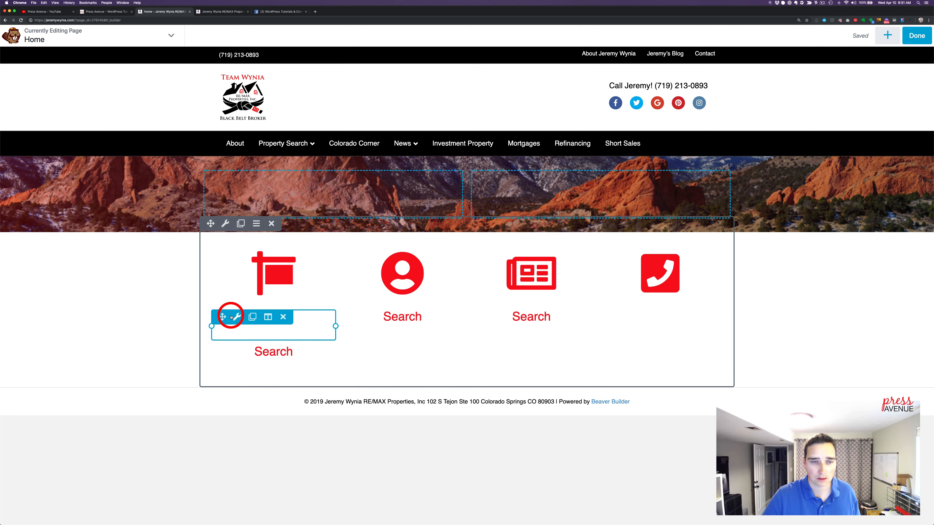
pyautogui.moveTo(226, 317); pyautogui.dragTo(556, 370)
# Change the caption below the person icon to "About" and search for "about" as its link target
pyautogui.click(425, 323)
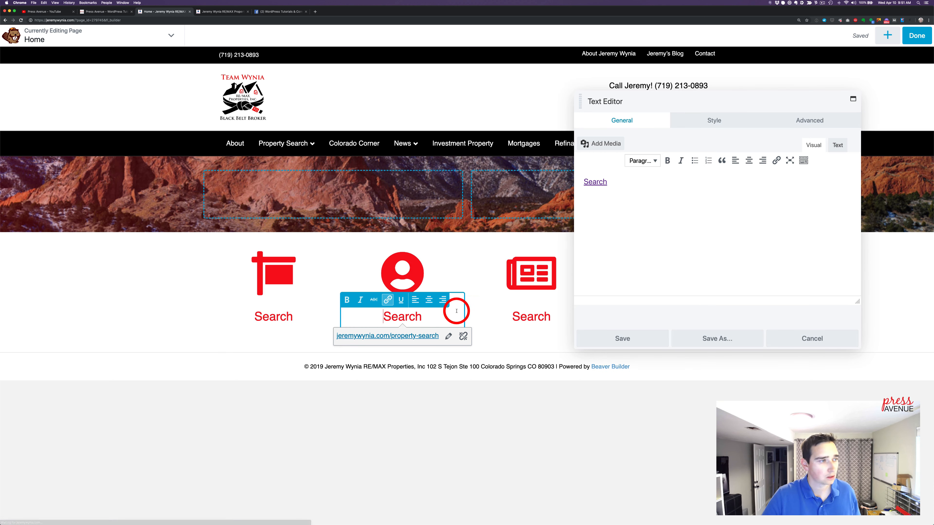
pyautogui.click(673, 199)
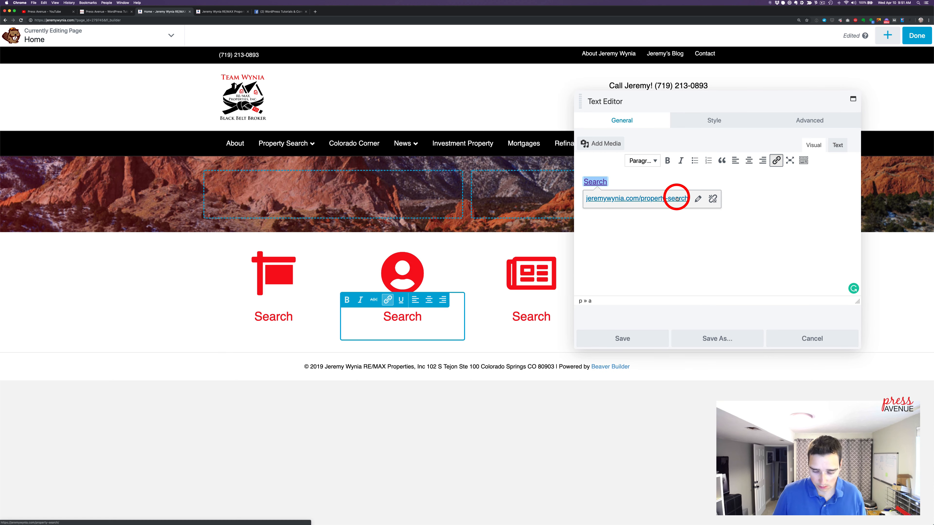
pyautogui.click(698, 199)
pyautogui.click(717, 202)
pyautogui.press('super+a')
pyautogui.write('a')
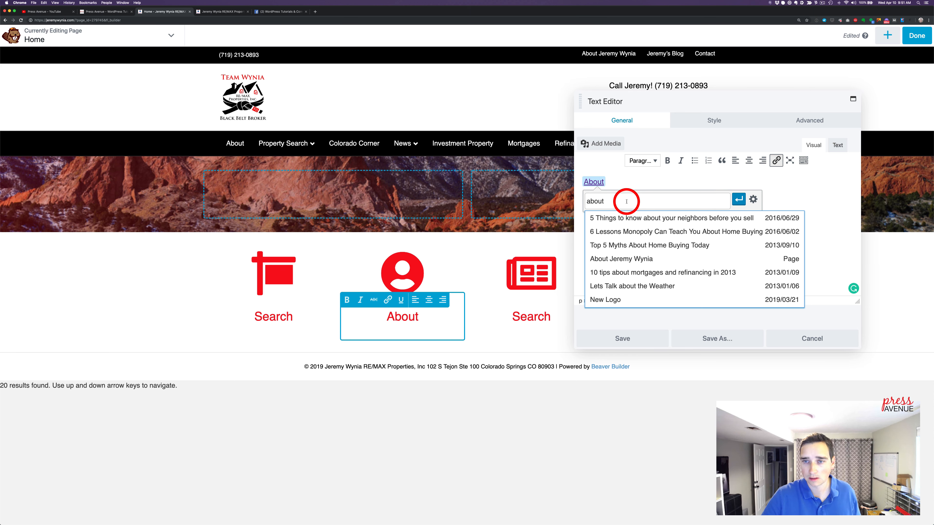
pyautogui.scroll(-5, 632, 246)
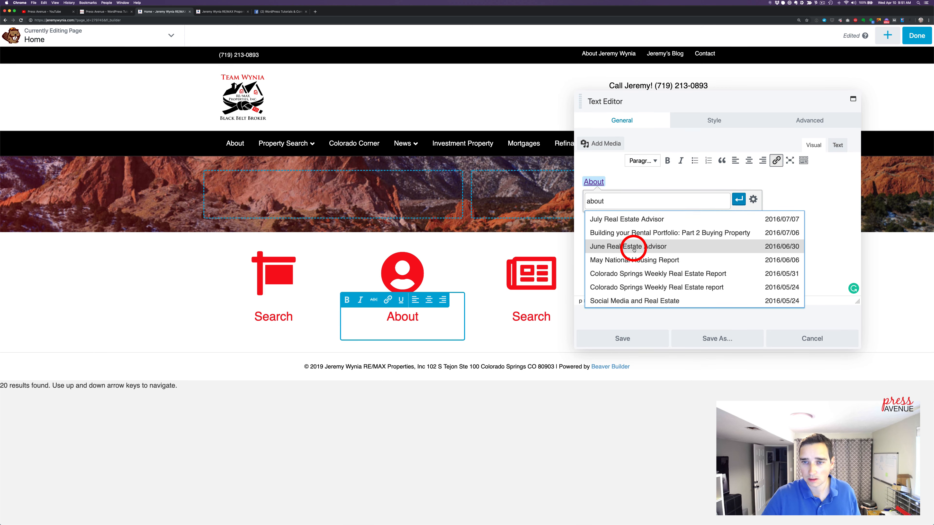
pyautogui.scroll(-5, 634, 250)
pyautogui.scroll(2, 634, 250)
pyautogui.scroll(-3, 634, 250)
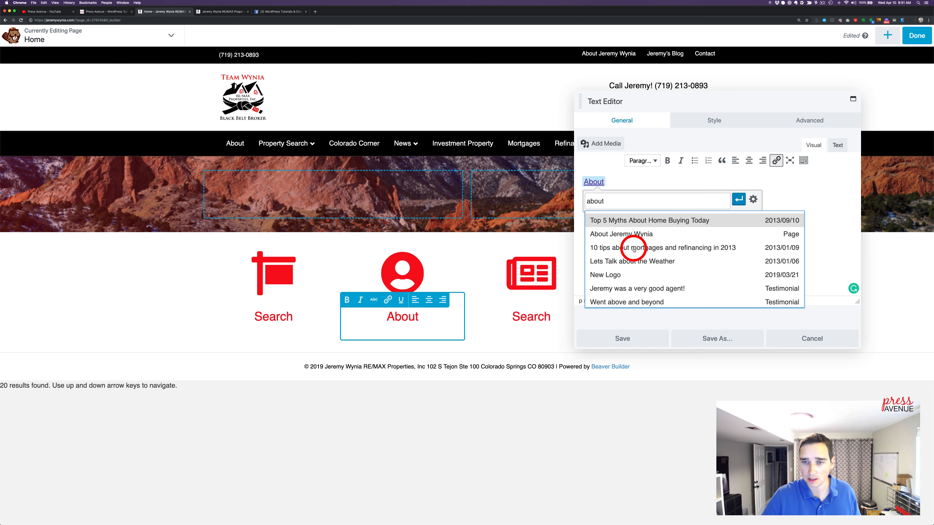
pyautogui.scroll(-5, 634, 250)
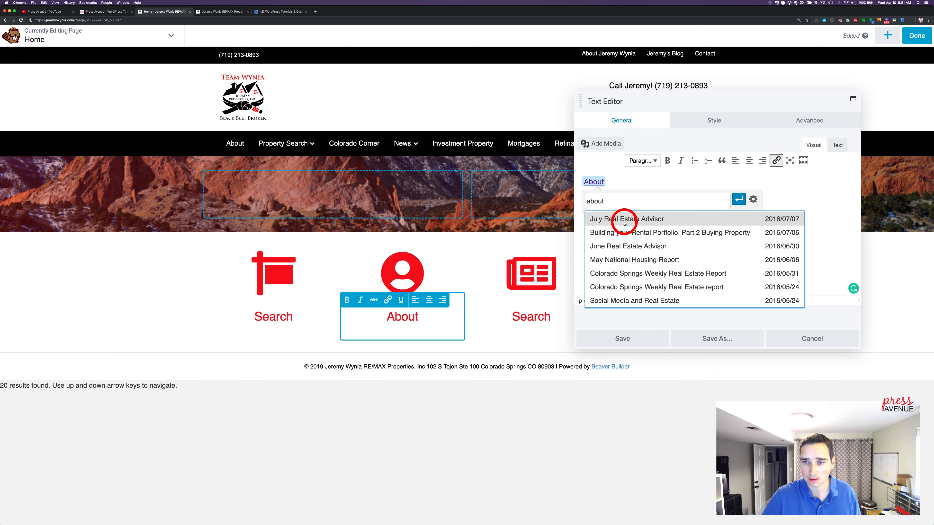
# Link the About caption to the site's /about page by pasting its URL, and save the module
pyautogui.click(342, 234)
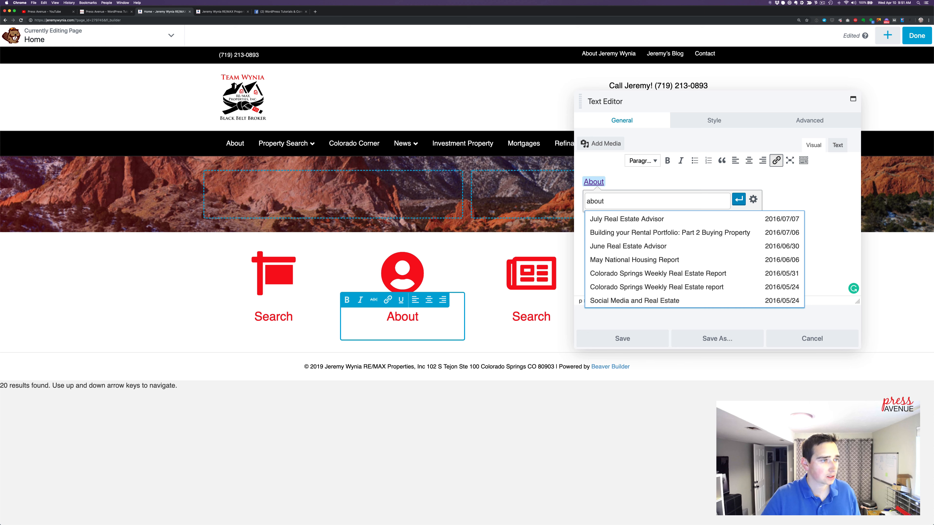
pyautogui.click(663, 231)
pyautogui.press('super+a')
pyautogui.write('https://jeremywynia.com/about/')
pyautogui.click(739, 200)
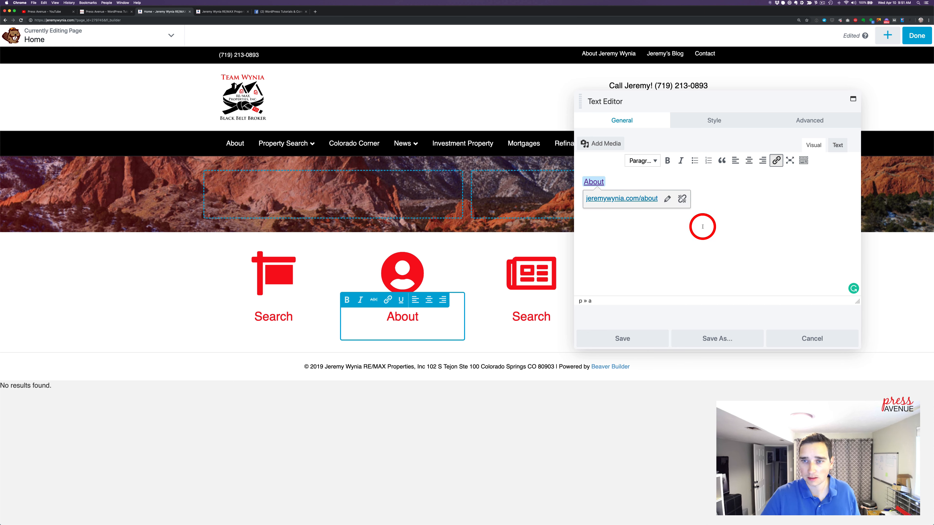
pyautogui.click(639, 344)
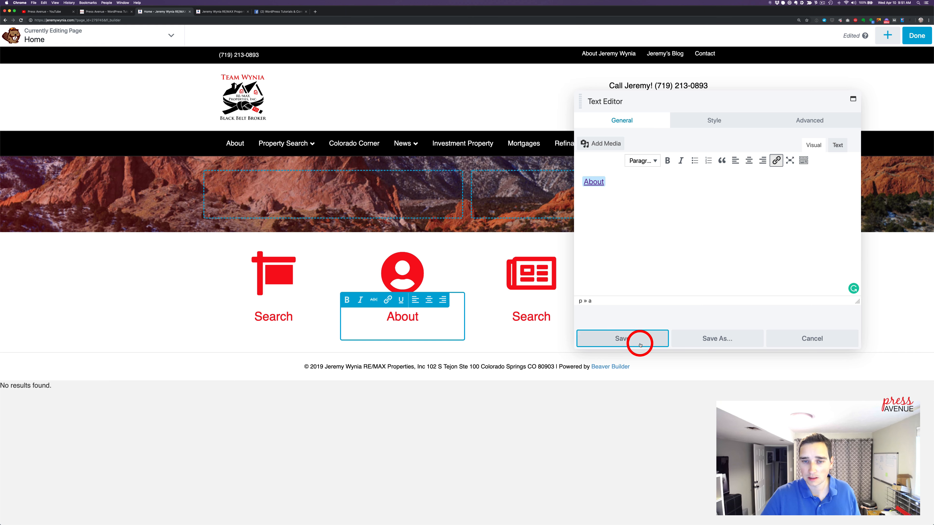
# Replace the text of the caption below the newspaper icon with "Articles"
pyautogui.click(574, 326)
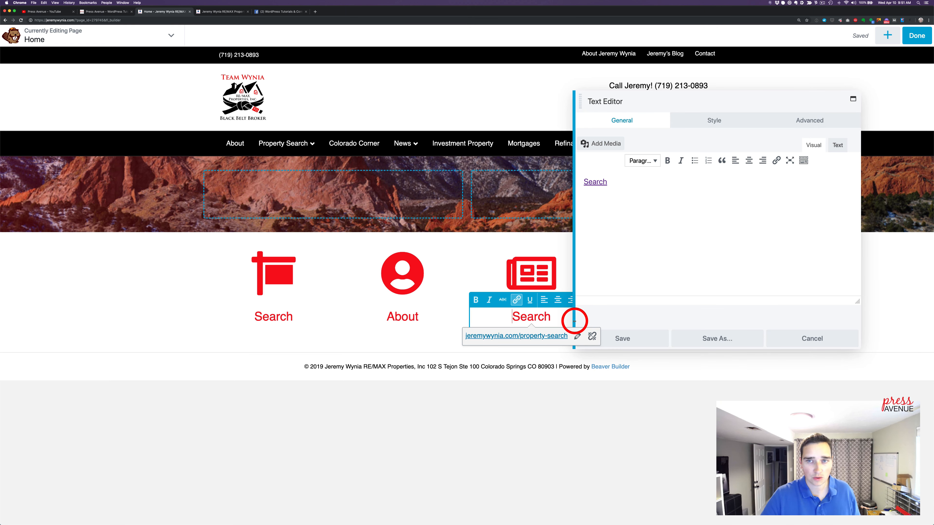
pyautogui.click(713, 219)
pyautogui.press('super+a')
pyautogui.press('BackSpace')
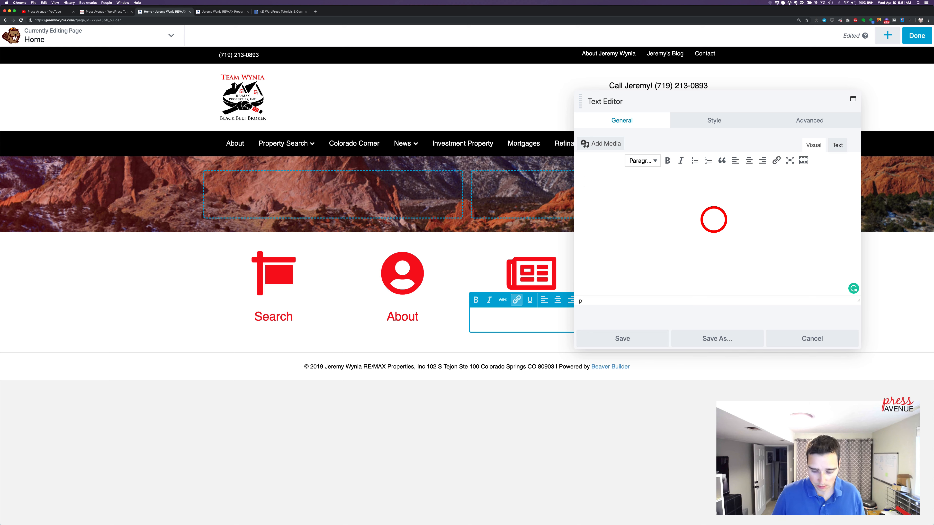
pyautogui.write('Articles')
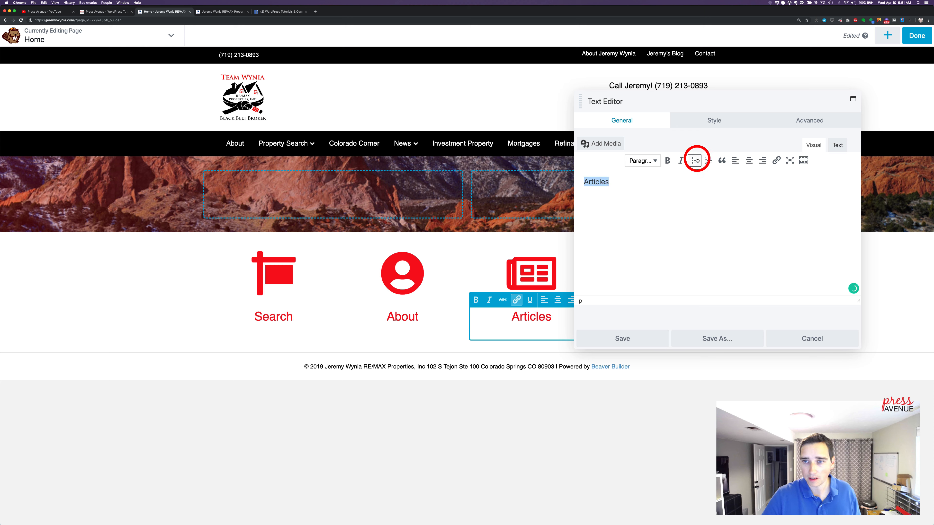
# Link the Articles caption to the site's /blog/ page and save the module
pyautogui.click(775, 160)
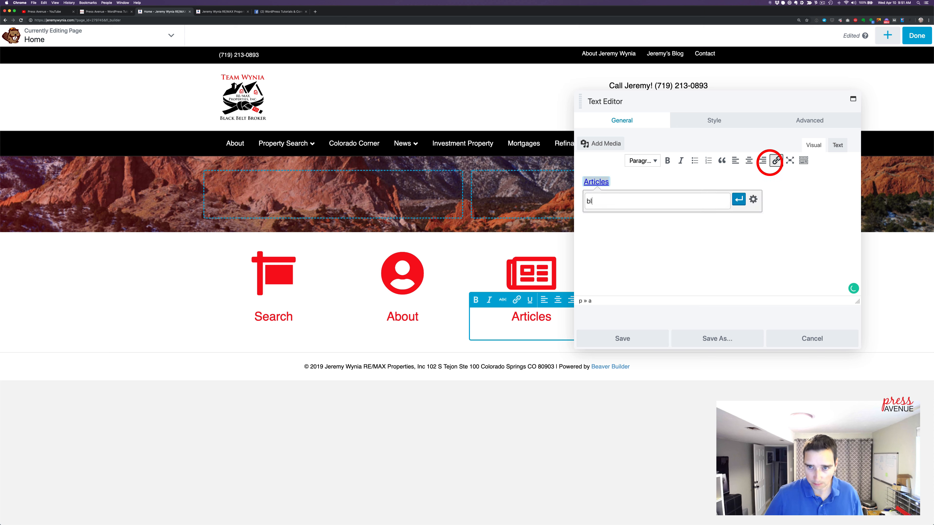
pyautogui.click(680, 215)
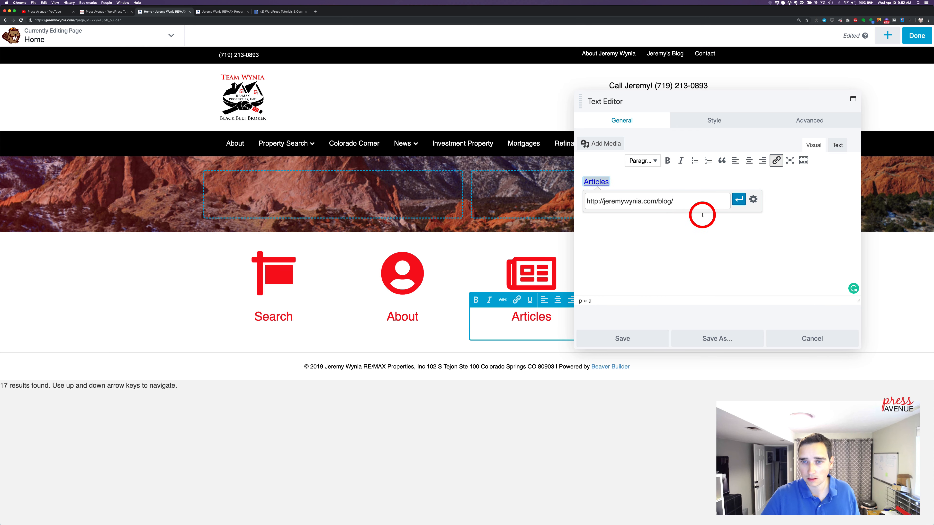
pyautogui.click(739, 199)
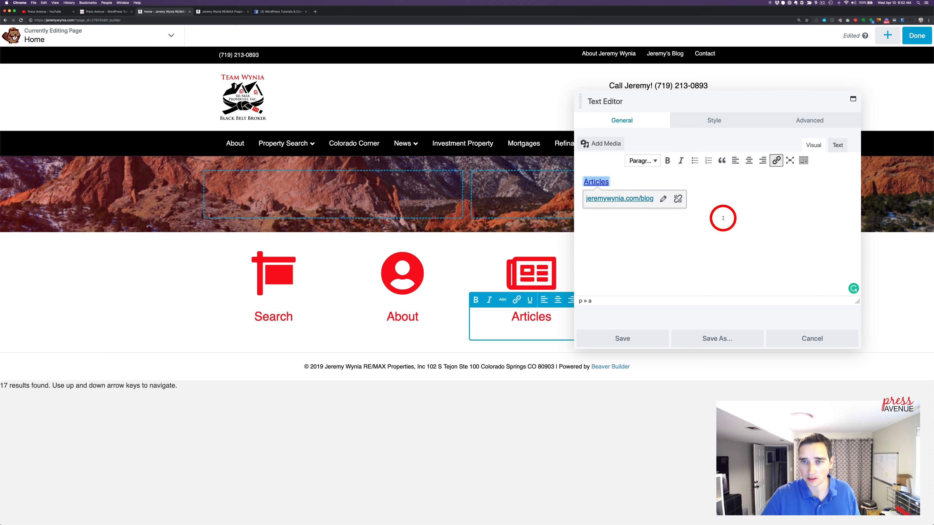
pyautogui.click(651, 337)
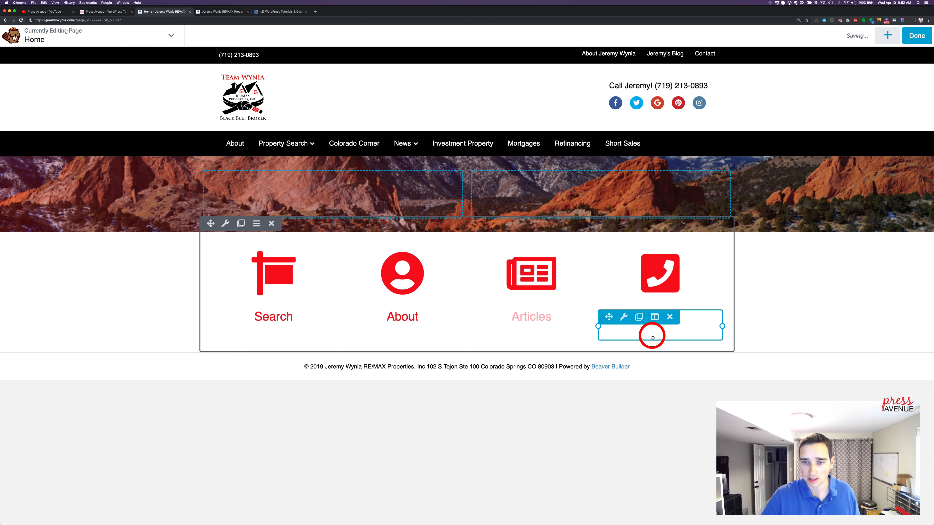
# Change the caption below the phone icon to "Contact", linked to the site's /contact/ page, and save the module
pyautogui.click(707, 323)
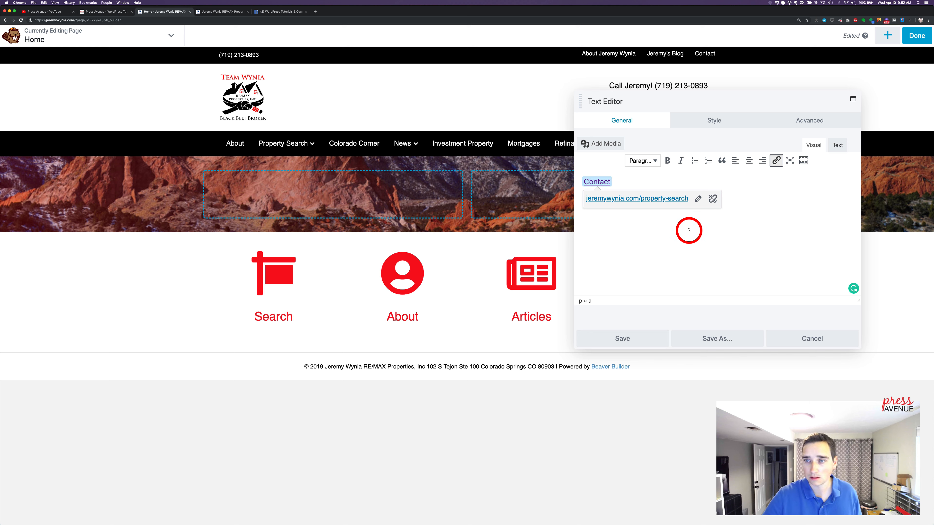
pyautogui.click(698, 198)
pyautogui.write('contact')
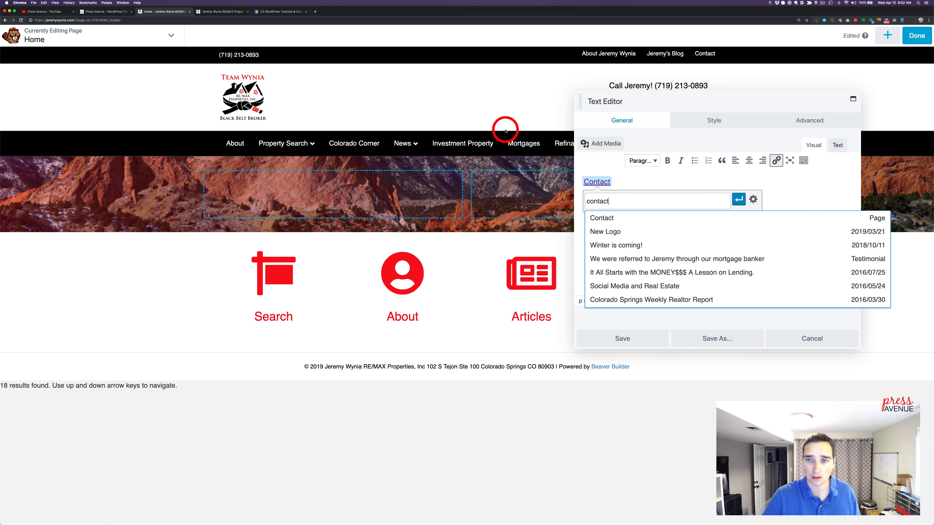
pyautogui.click(621, 219)
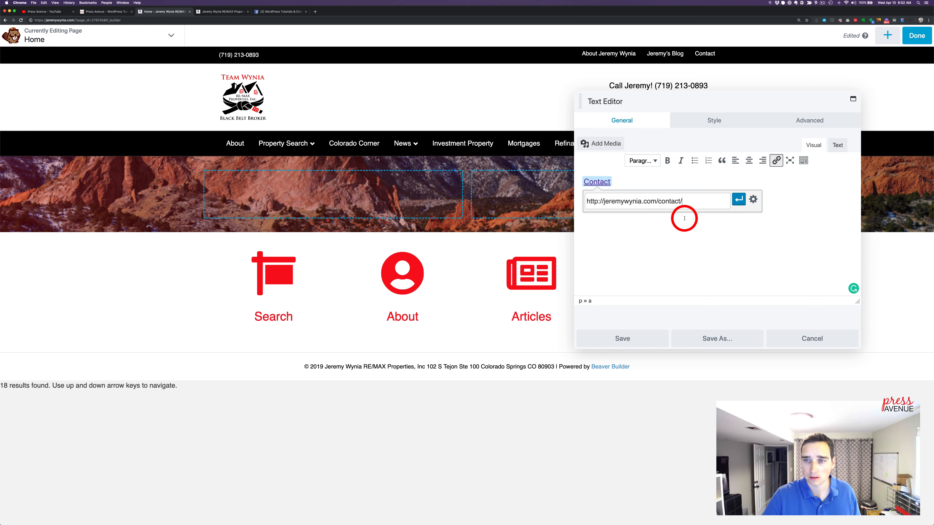
pyautogui.click(739, 201)
pyautogui.click(640, 341)
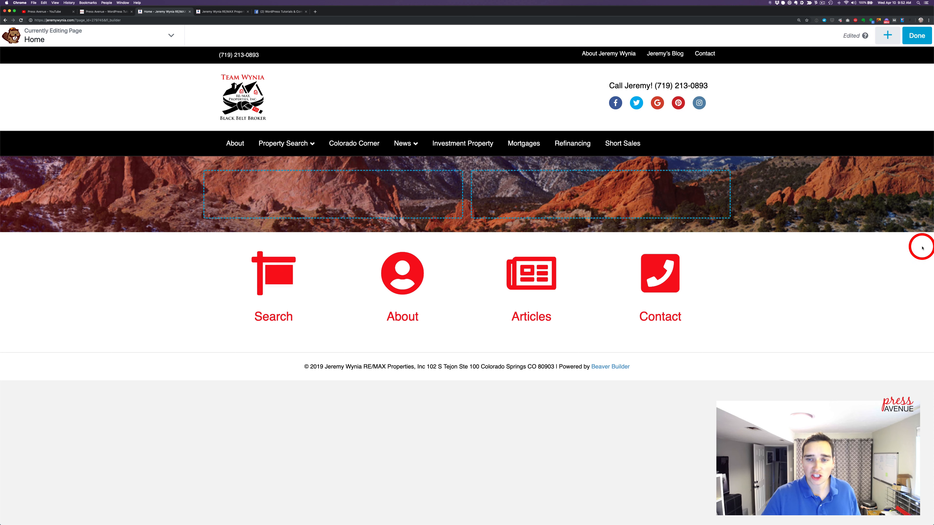
# Add a two-column row below the row of four captioned icons
pyautogui.click(888, 36)
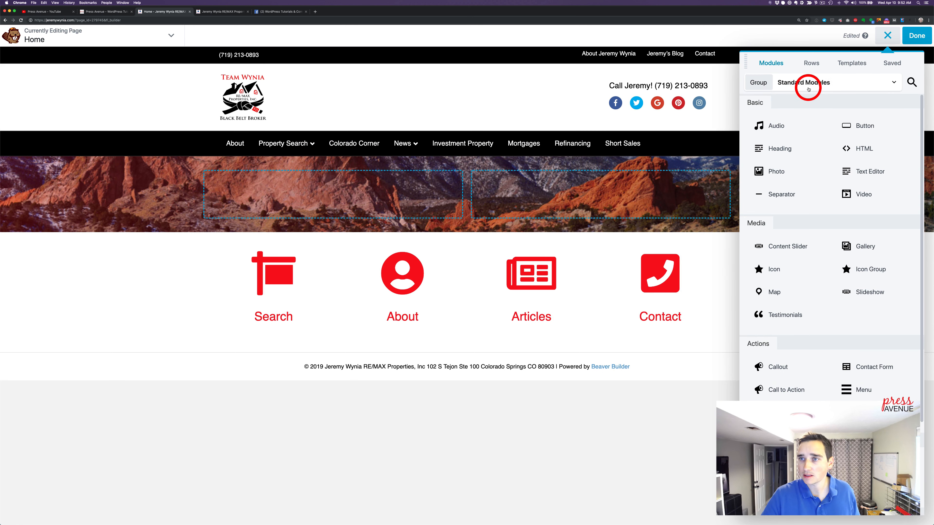
pyautogui.click(811, 63)
pyautogui.moveTo(827, 100); pyautogui.dragTo(617, 441)
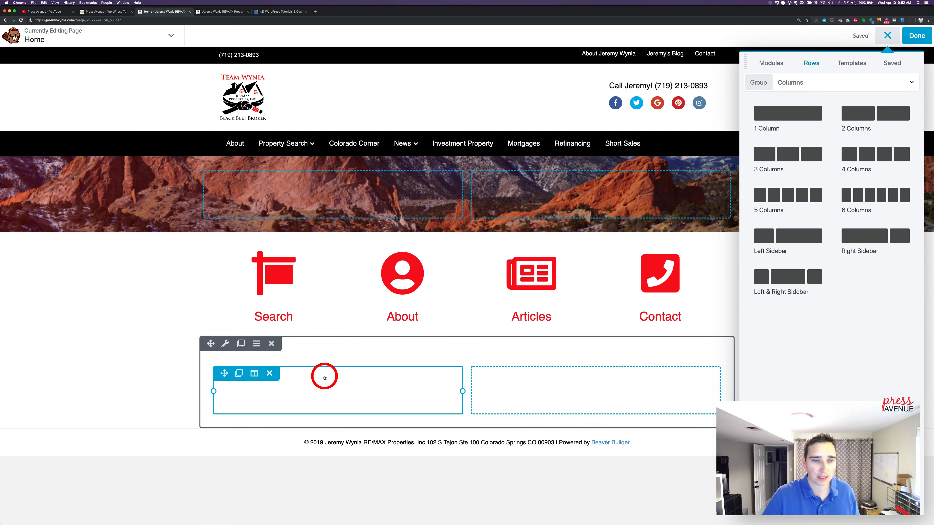
# Set the background type of the new two-column row to Color
pyautogui.click(226, 343)
pyautogui.click(644, 170)
pyautogui.click(633, 174)
pyautogui.scroll(-3, 662, 219)
pyautogui.scroll(-8, 662, 218)
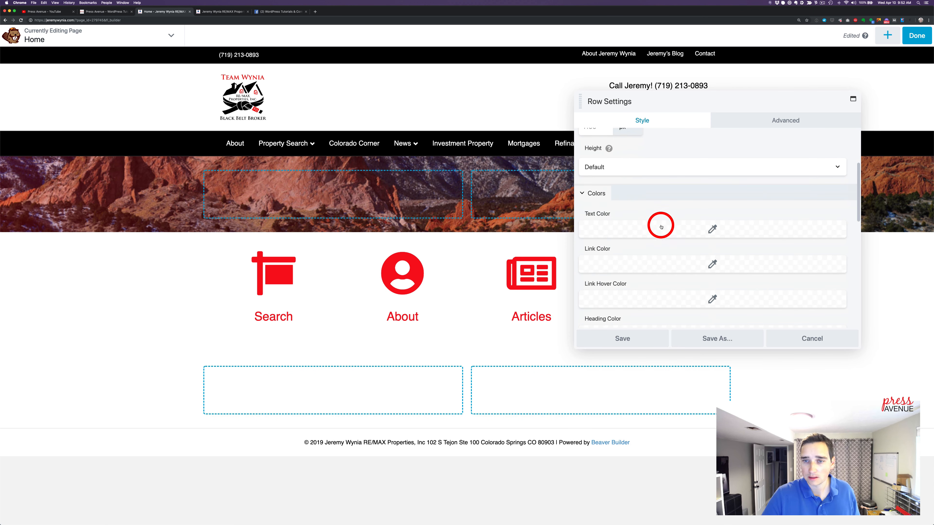
pyautogui.scroll(-2, 661, 227)
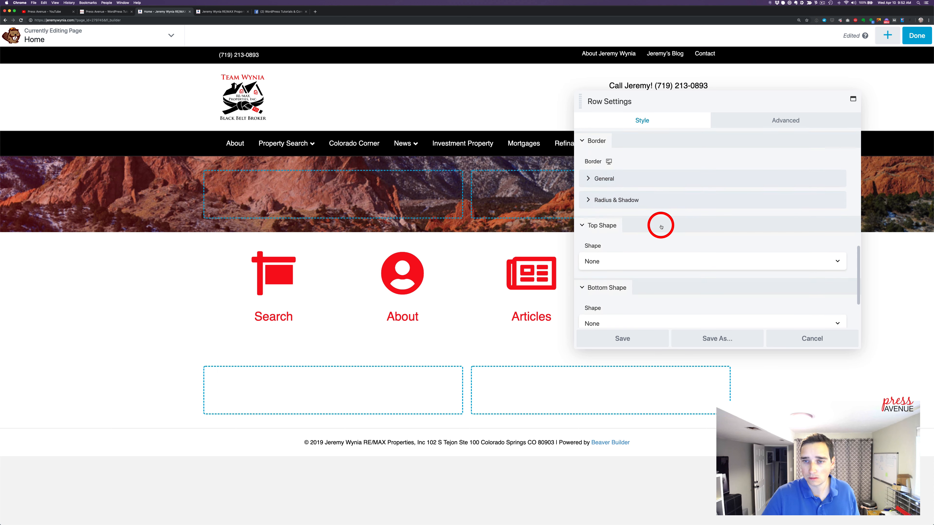
pyautogui.scroll(5, 661, 227)
pyautogui.click(644, 280)
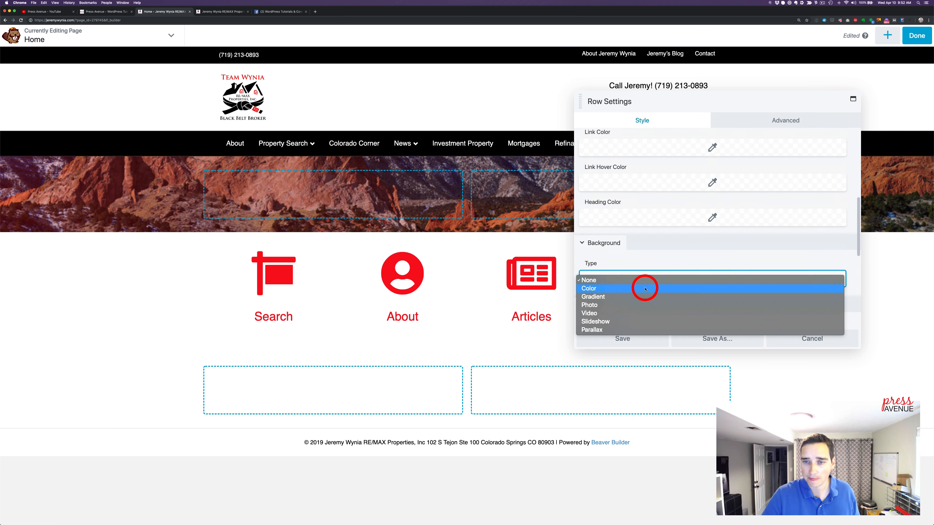
pyautogui.click(644, 286)
# Apply the saved red preset #f60f1a as the row's background color and save the row settings
pyautogui.scroll(-2, 649, 292)
pyautogui.click(648, 283)
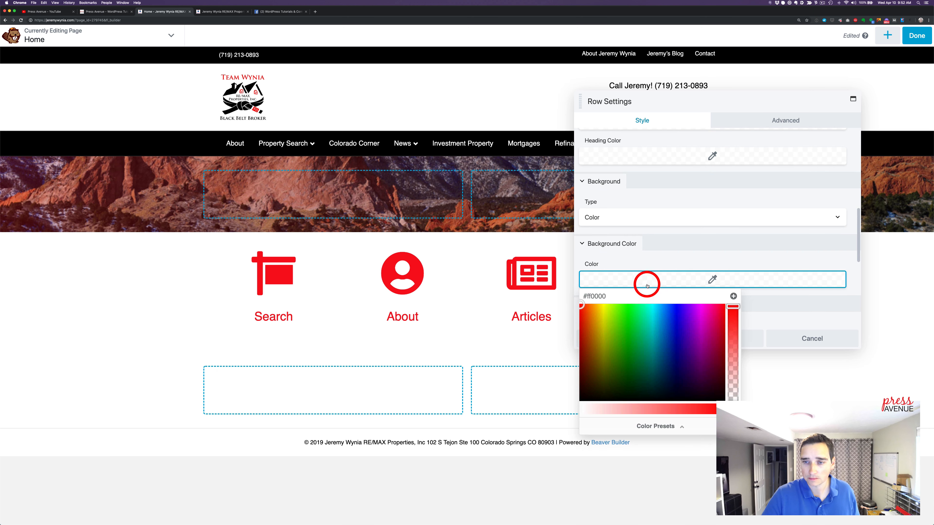
pyautogui.click(681, 421)
pyautogui.click(616, 309)
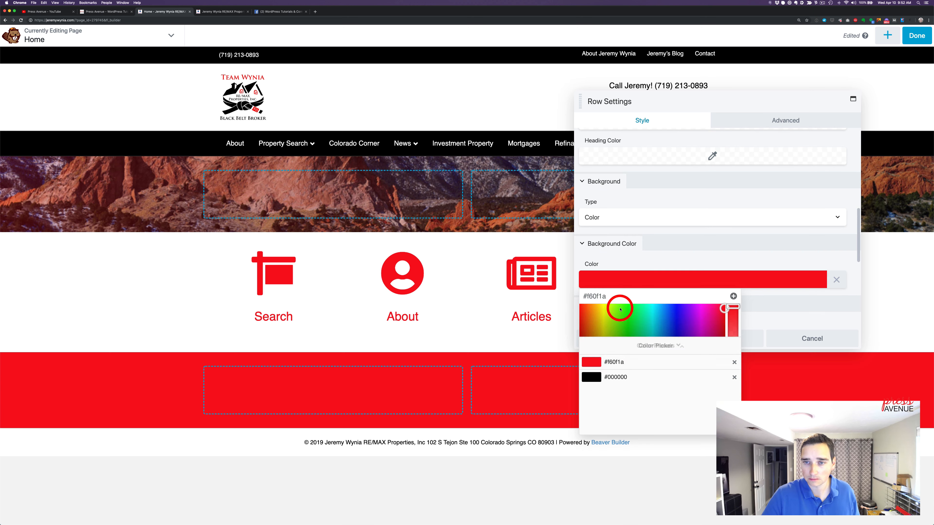
pyautogui.click(631, 258)
pyautogui.scroll(-1, 678, 289)
pyautogui.scroll(-1, 678, 288)
pyautogui.click(638, 336)
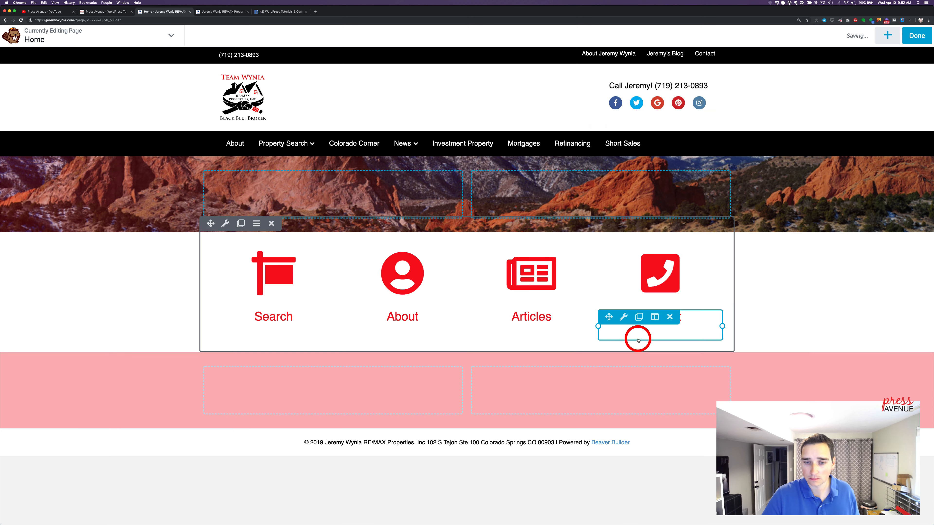
# Add a Text Editor module to the red row's left column with the text "Have A Question About Real Estate?"
pyautogui.click(889, 36)
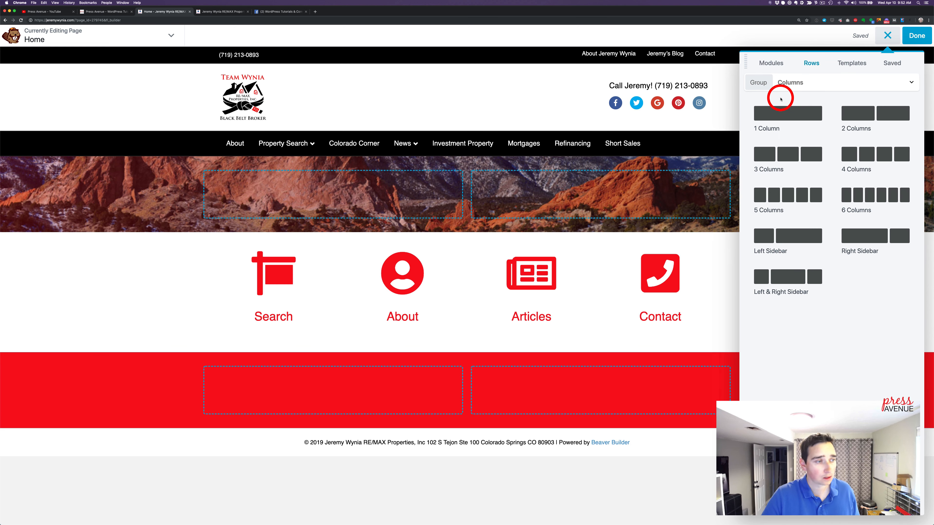
pyautogui.click(771, 63)
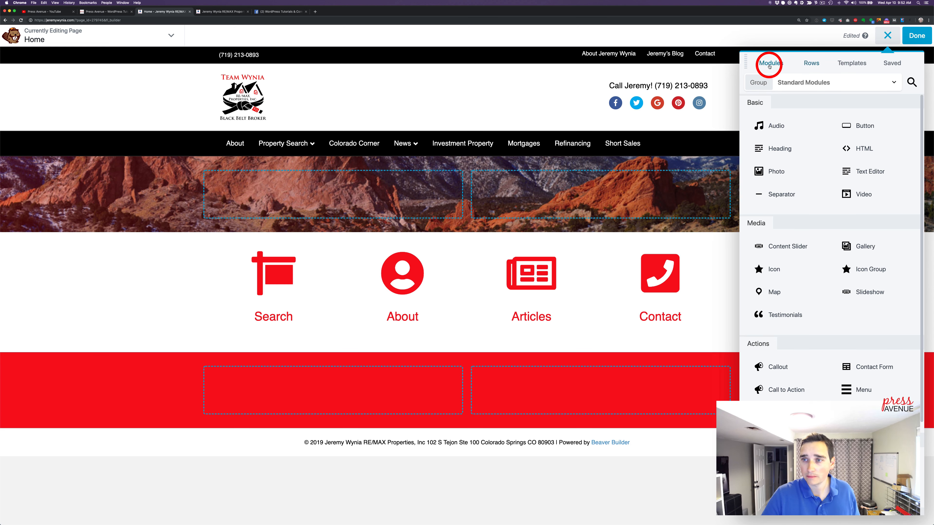
pyautogui.moveTo(867, 165); pyautogui.dragTo(419, 473)
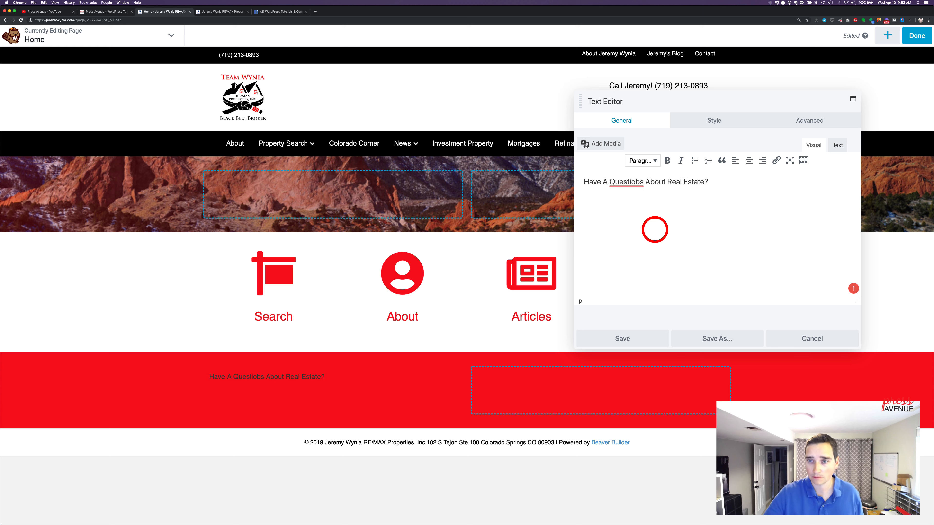
pyautogui.click(631, 182)
pyautogui.click(643, 198)
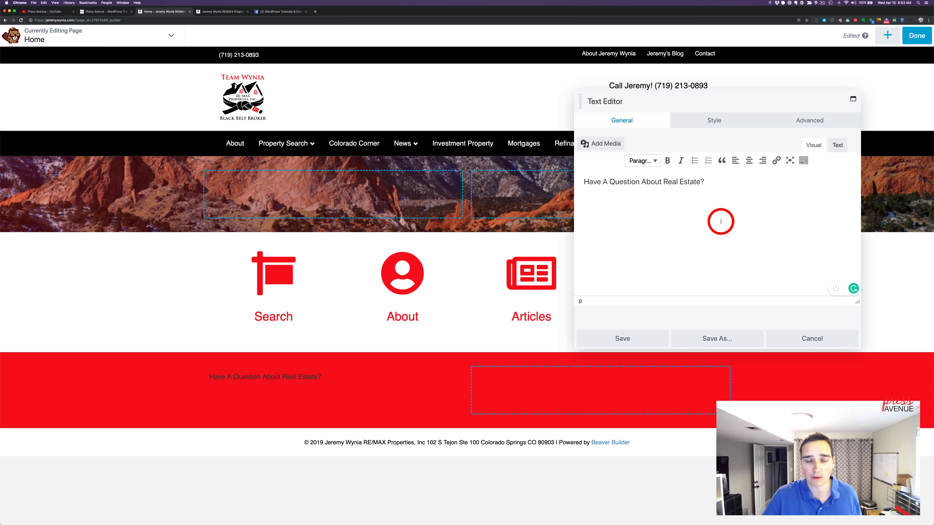
# Set the question text's color to white, #ffffff
pyautogui.click(713, 120)
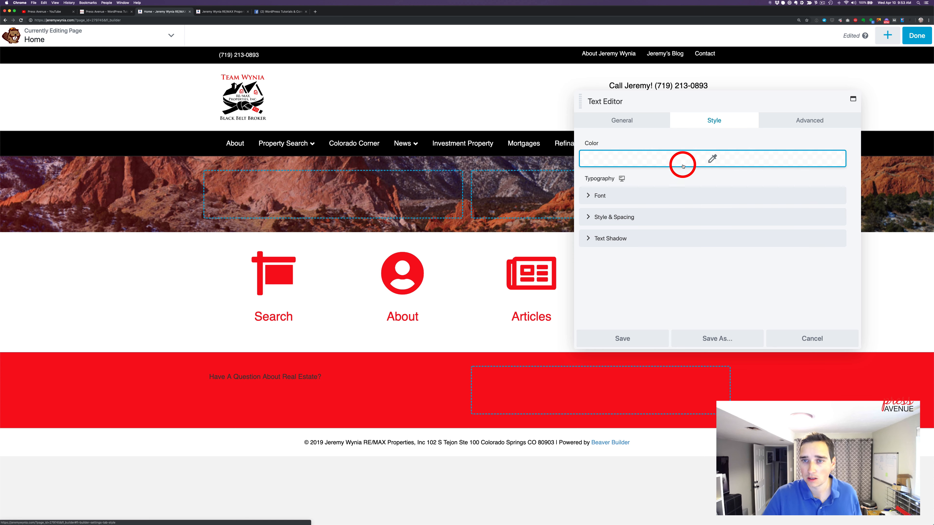
pyautogui.click(681, 162)
pyautogui.click(723, 304)
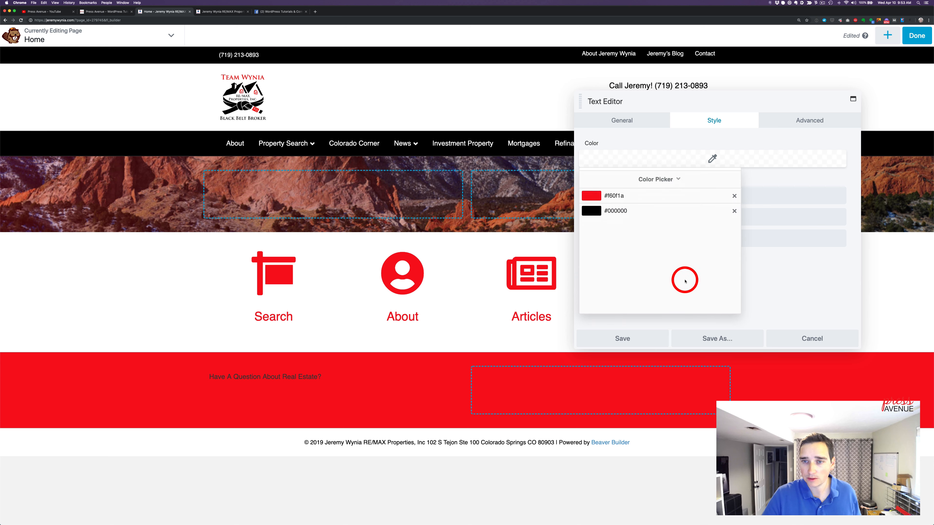
pyautogui.click(681, 175)
pyautogui.moveTo(604, 262); pyautogui.dragTo(553, 180)
pyautogui.moveTo(585, 287); pyautogui.dragTo(552, 285)
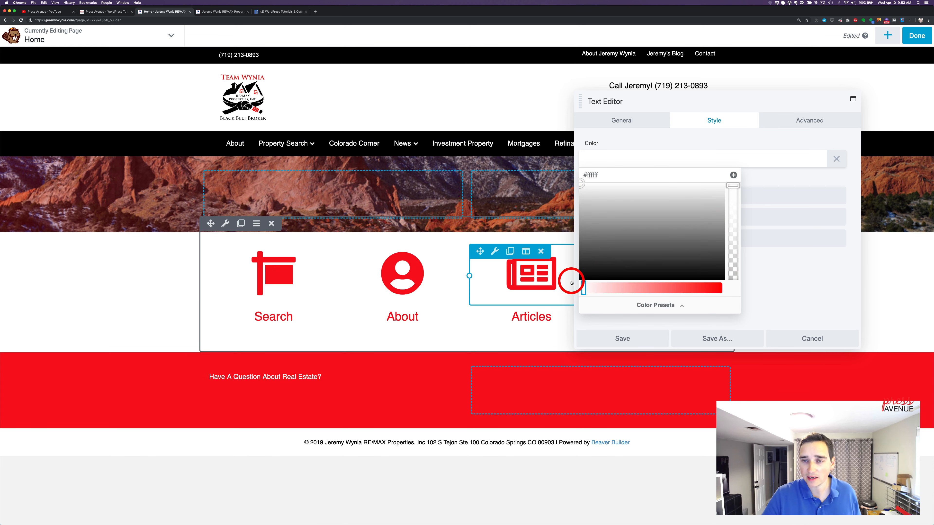
# Store the white #ffffff text color as a color preset and close the color picker
pyautogui.click(733, 175)
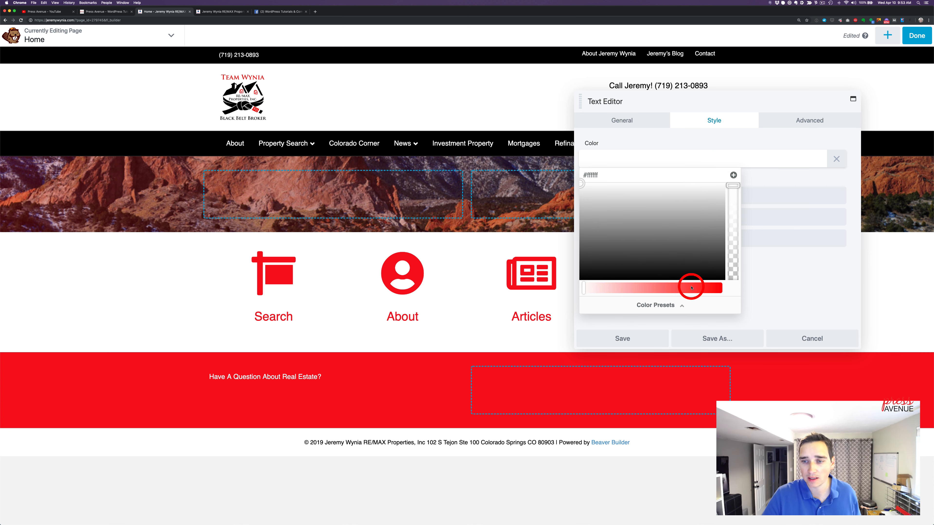
pyautogui.click(684, 305)
pyautogui.click(616, 221)
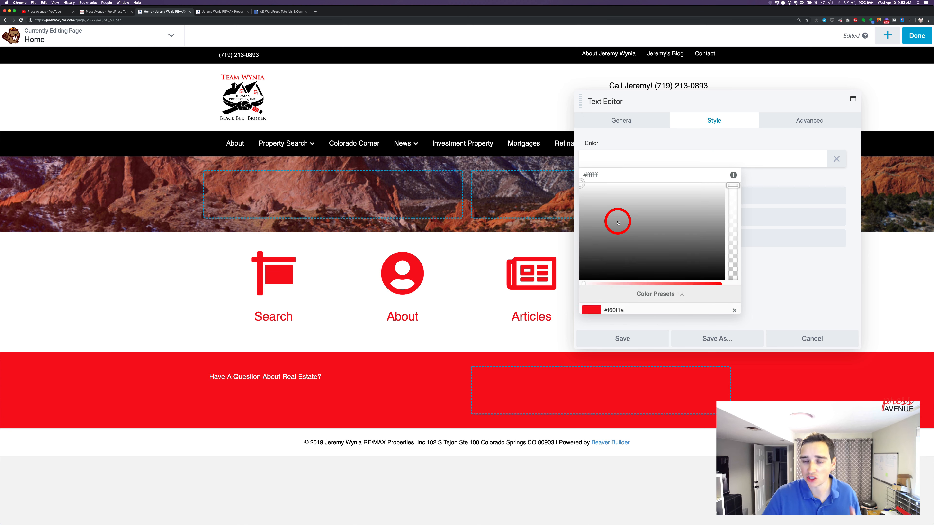
pyautogui.click(757, 268)
# Center the question text and set its font size to 40 px
pyautogui.click(610, 195)
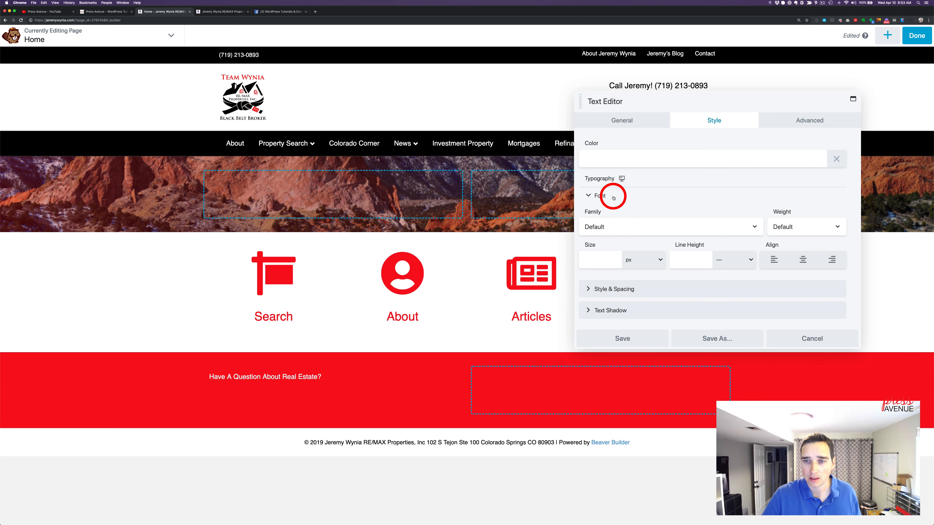
pyautogui.click(803, 260)
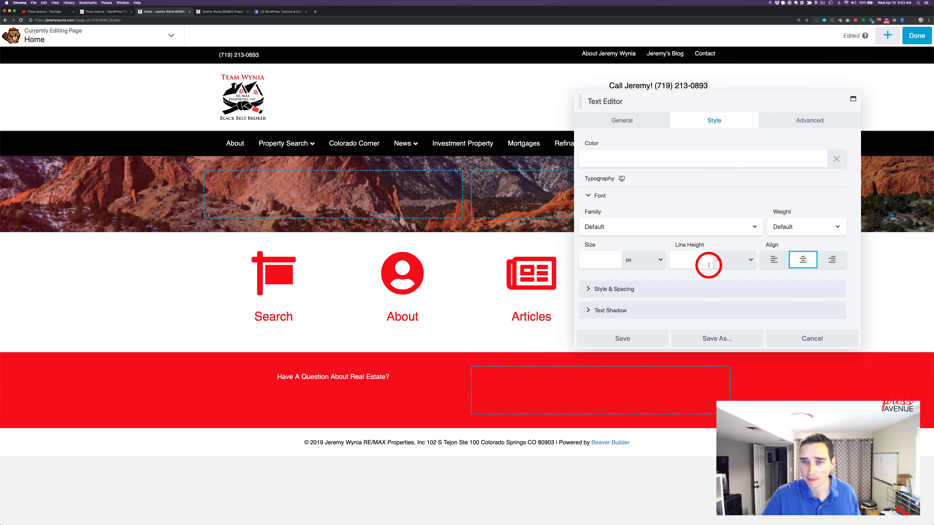
pyautogui.click(594, 260)
pyautogui.moveTo(592, 285); pyautogui.dragTo(691, 287)
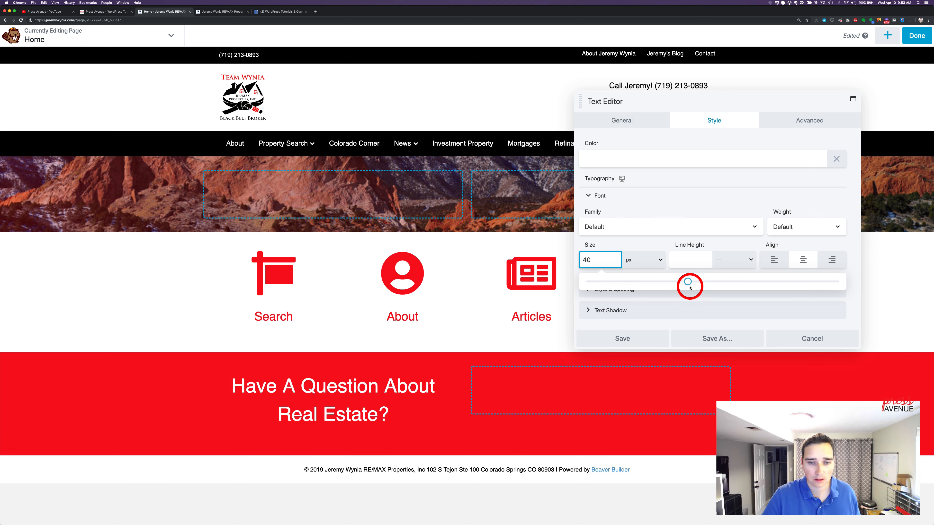
# Set the question module's bottom margin to 0 px and save the module
pyautogui.click(803, 120)
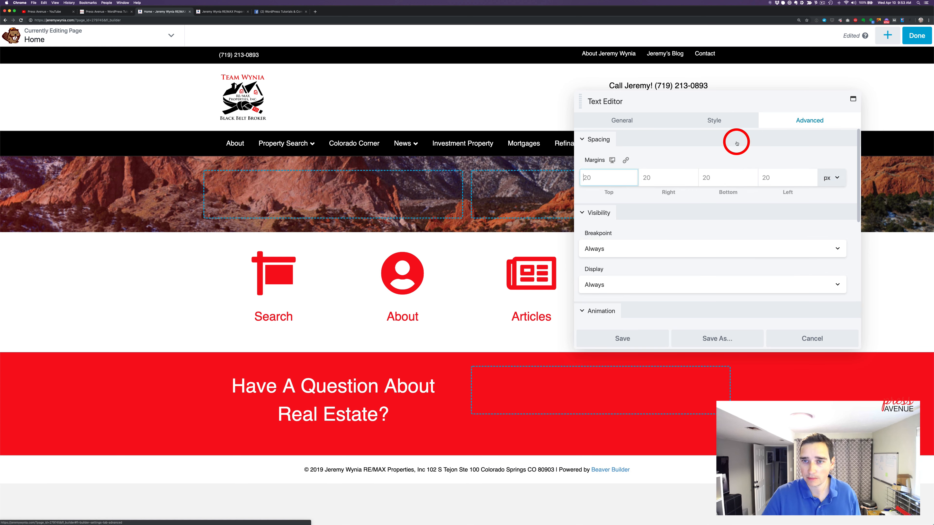
pyautogui.click(729, 178)
pyautogui.write('0')
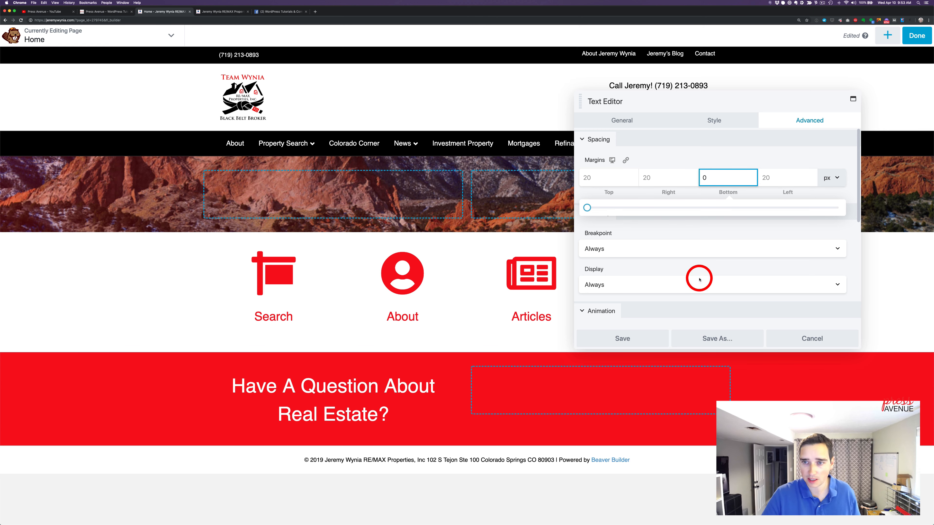
pyautogui.click(655, 338)
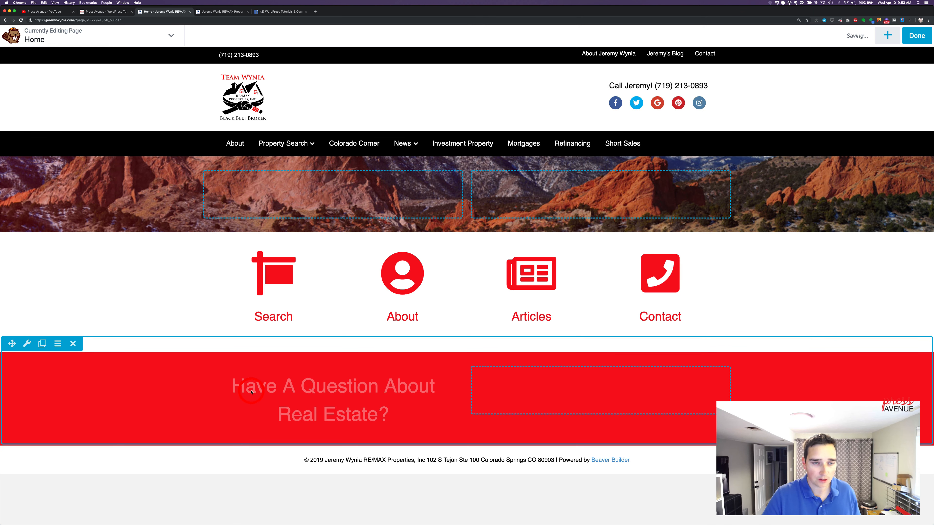
# Duplicate the question text module and move one copy into the red row's empty right column
pyautogui.click(243, 372)
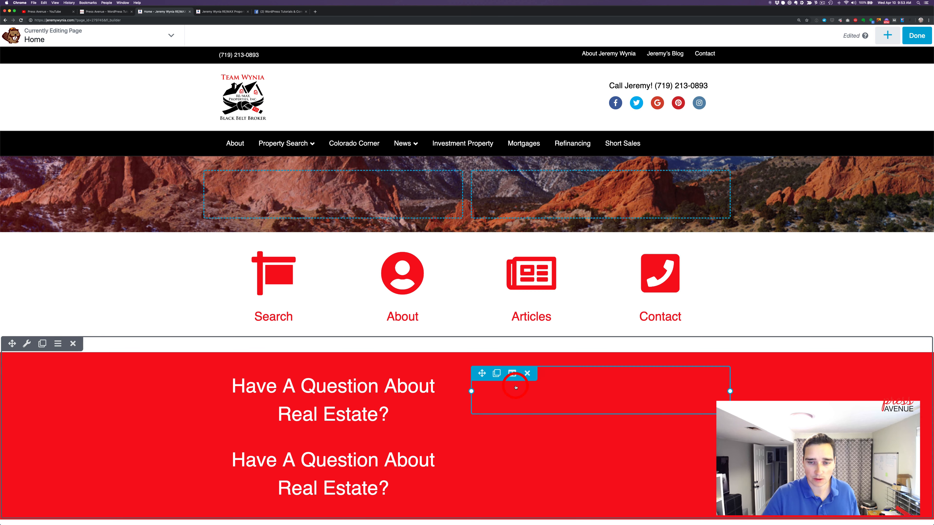
pyautogui.moveTo(218, 375); pyautogui.dragTo(521, 395)
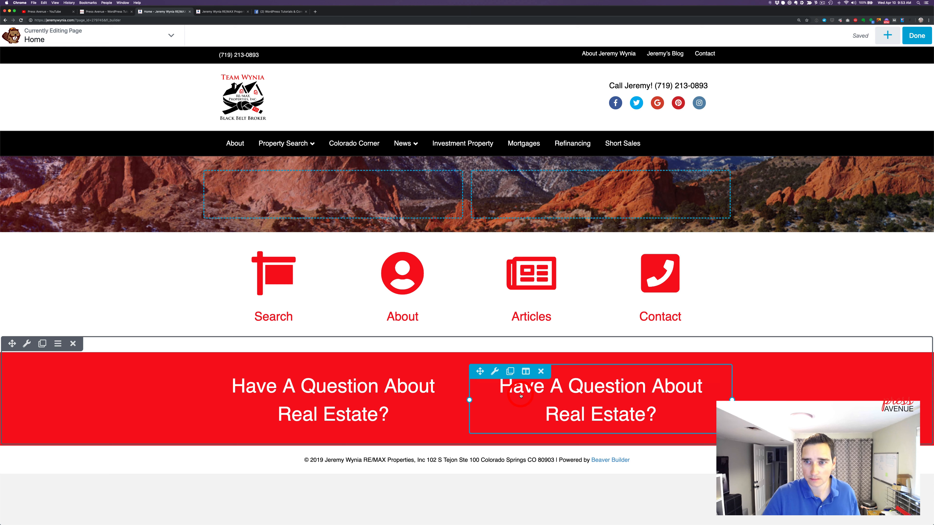
# Replace the red row's second question text with "Call Me Now" plus the business phone number, and "or Contact Me" on a new line
pyautogui.click(550, 396)
pyautogui.tripleClick(685, 261)
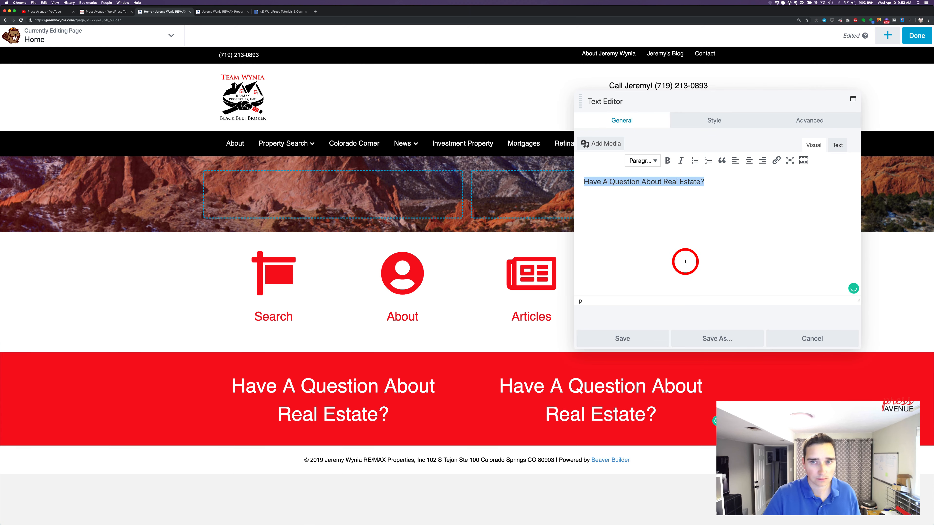
pyautogui.write('Ca')
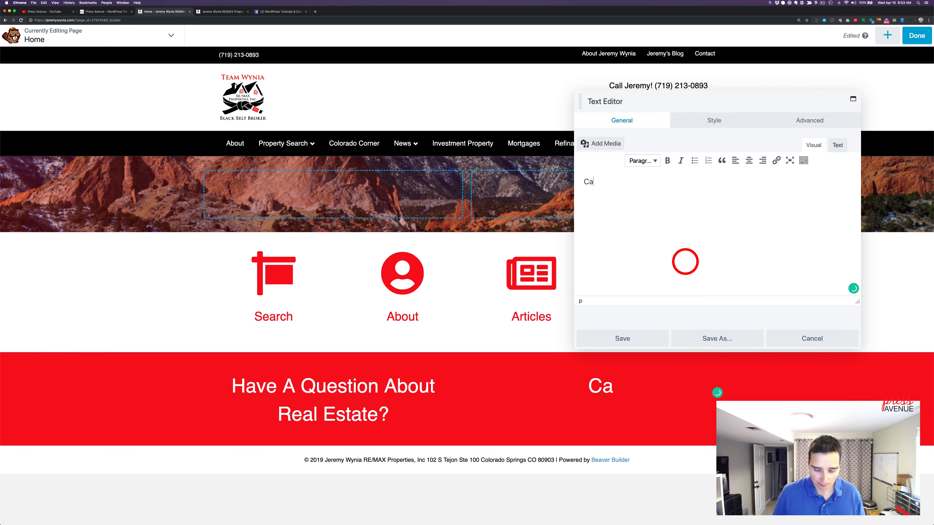
pyautogui.write('ll Me Now')
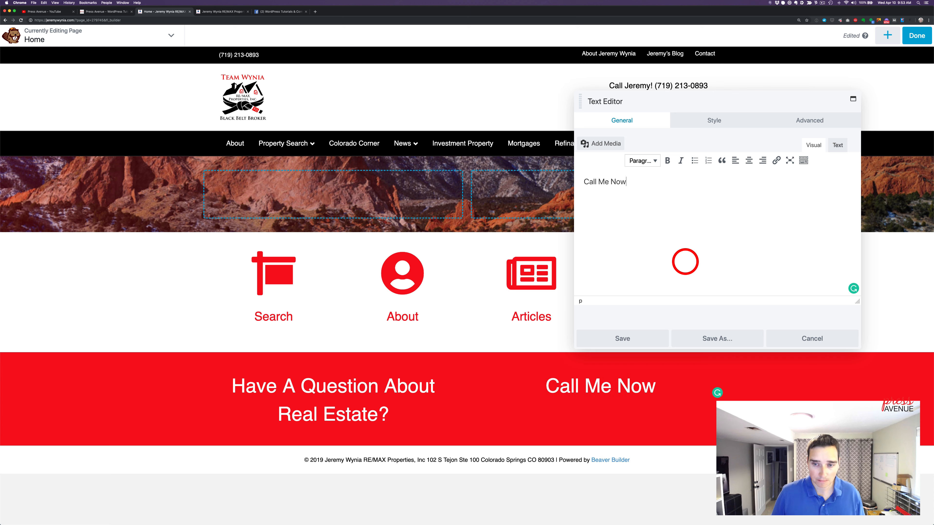
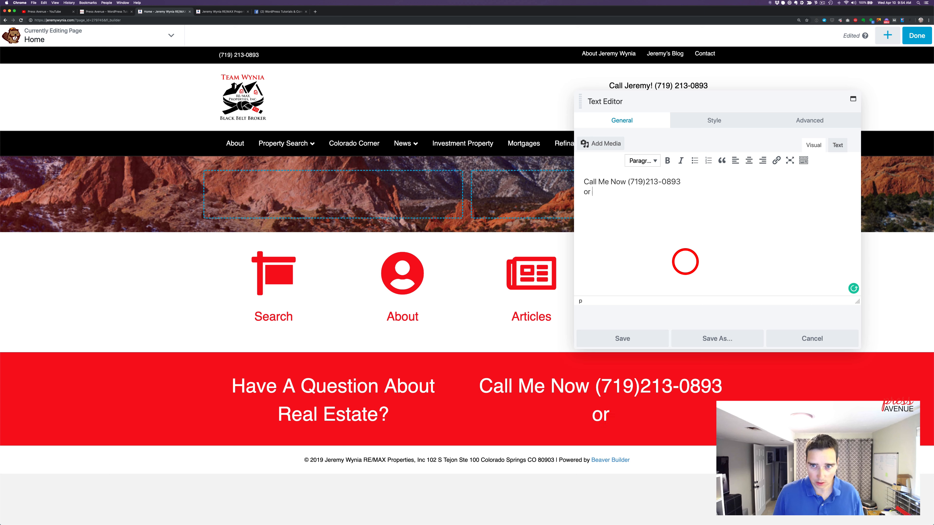
pyautogui.write('or ontact')
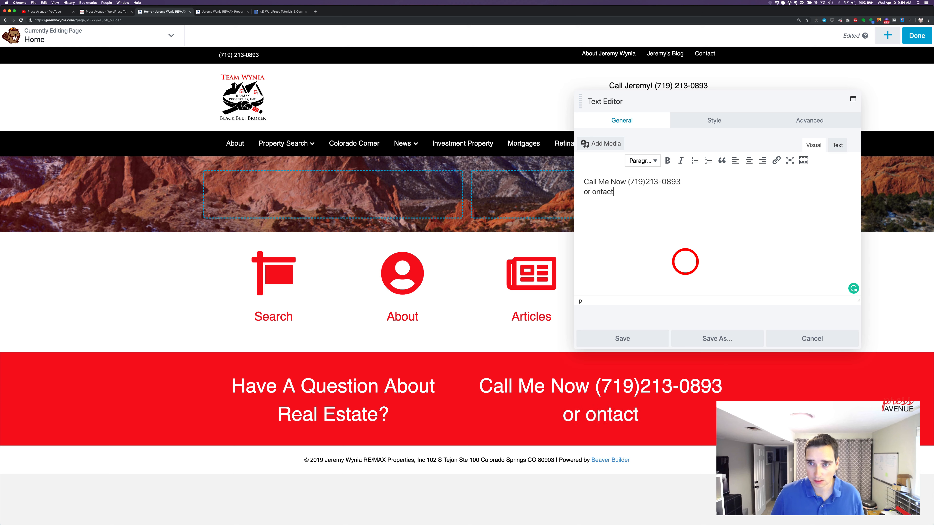
pyautogui.write('C')
pyautogui.write(' Me')
# Link the "Contact Me" text to the site's contact page
pyautogui.moveTo(592, 191); pyautogui.dragTo(647, 192)
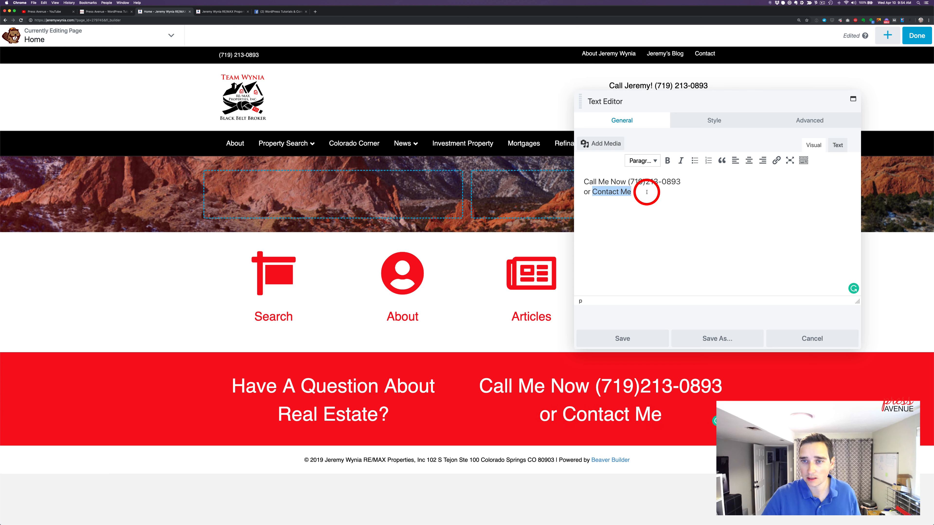
pyautogui.click(779, 160)
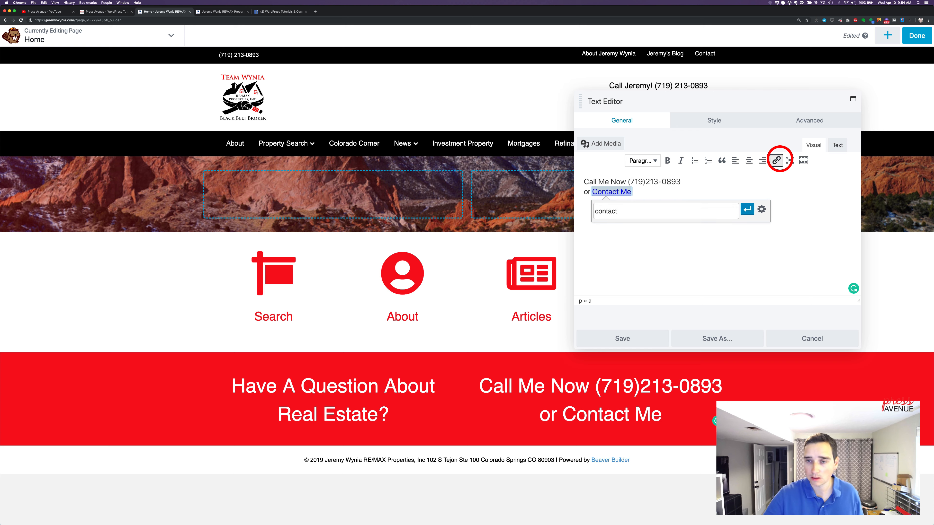
pyautogui.click(639, 224)
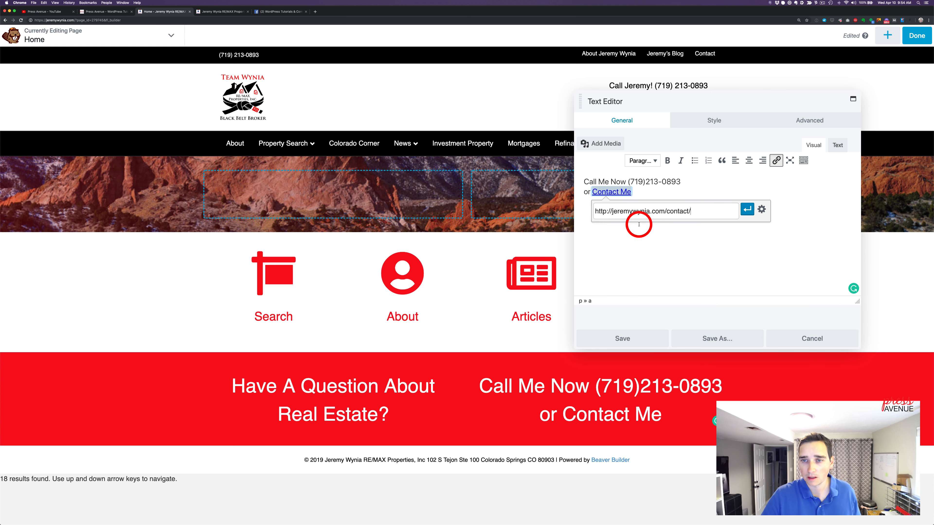
pyautogui.click(745, 210)
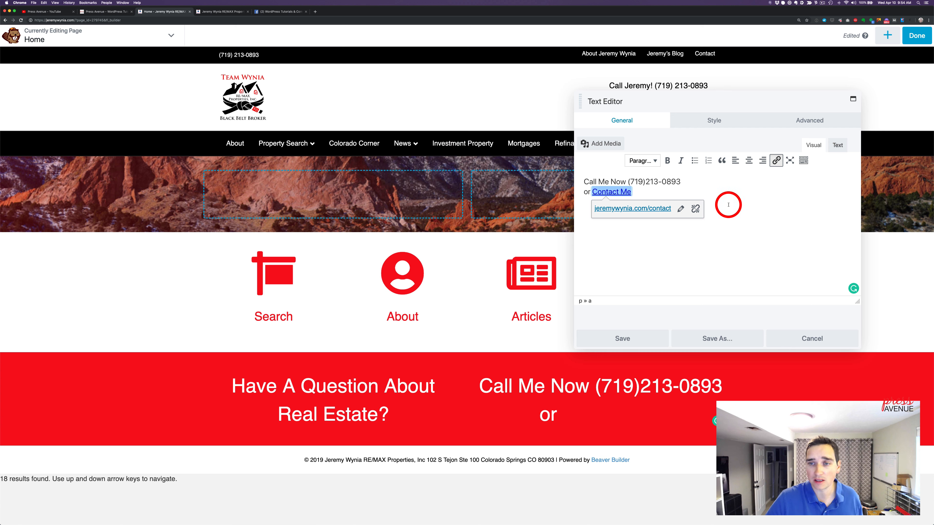
# Link the phone number text to a tel: address containing the number with country code 1
pyautogui.moveTo(628, 182); pyautogui.dragTo(681, 182)
pyautogui.click(775, 161)
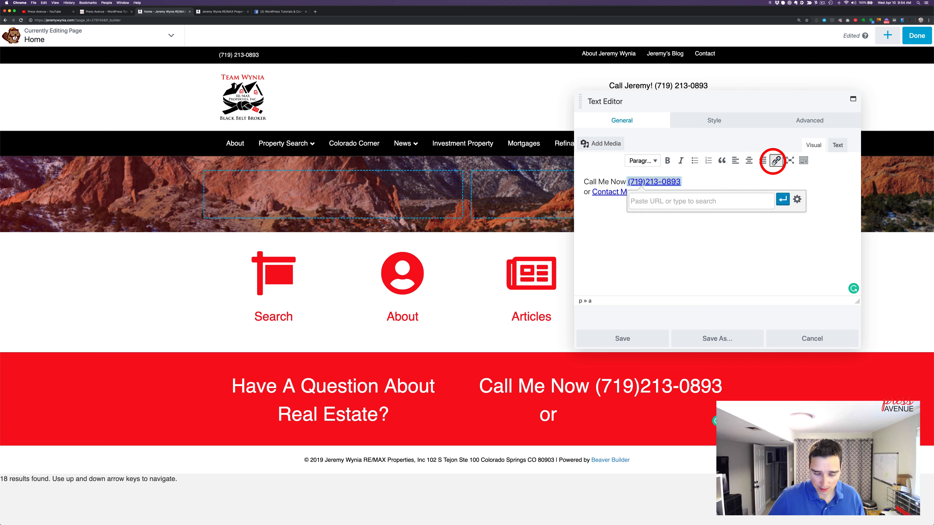
pyautogui.write('tel:')
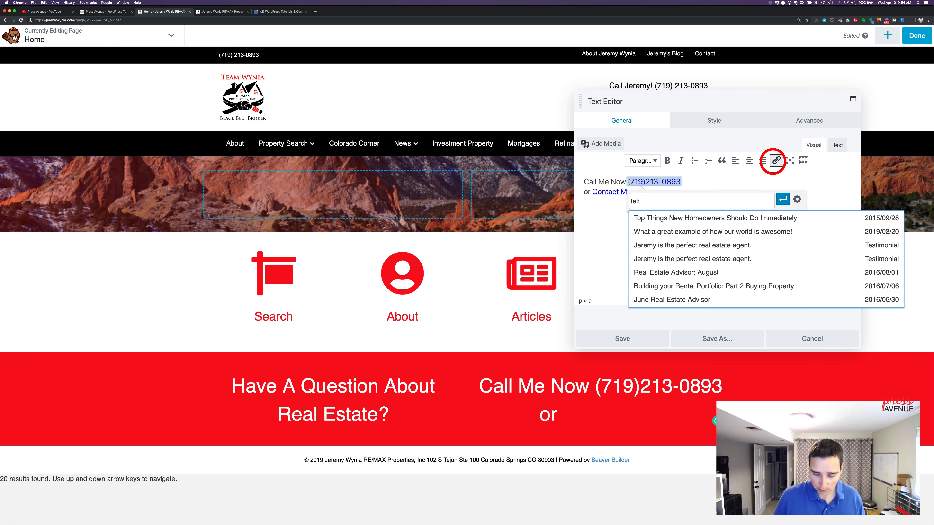
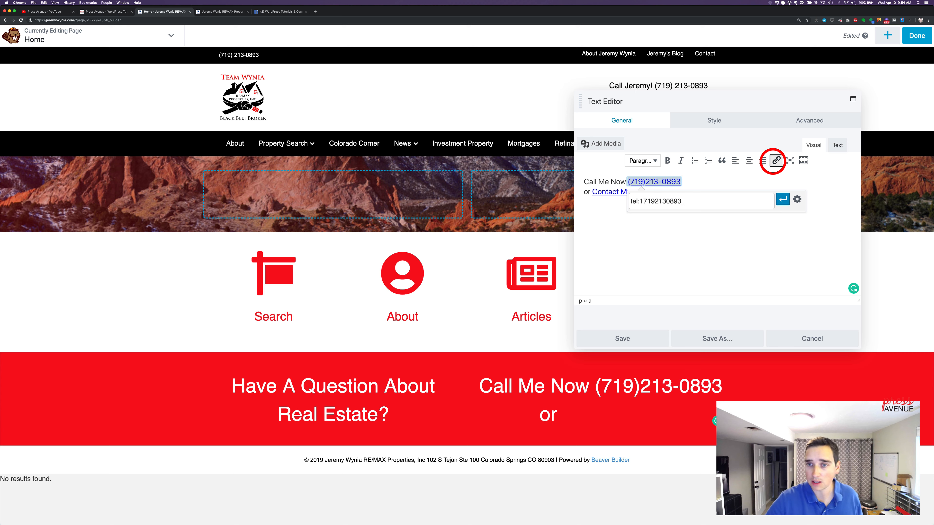
pyautogui.click(782, 199)
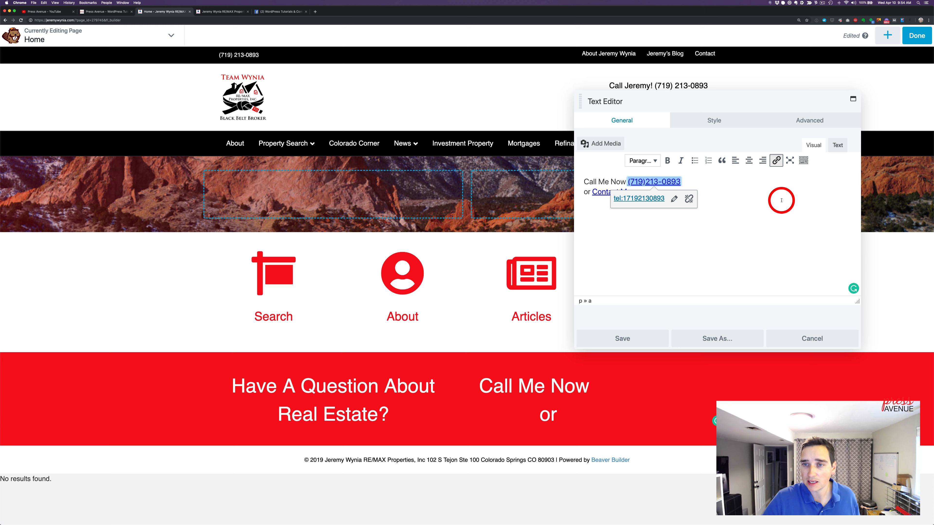
pyautogui.click(755, 228)
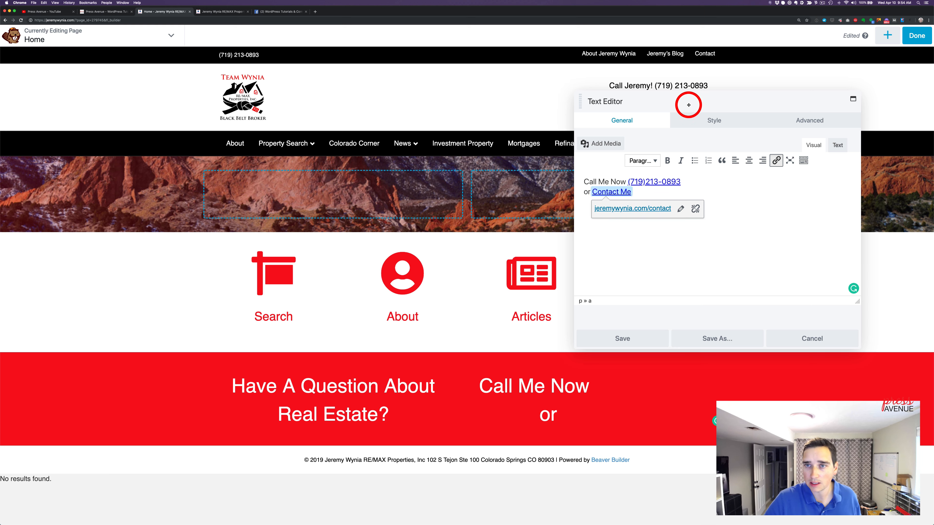
# Check the "Call Me Now" module's font, spacing and text shadow options for a link color, and save the module
pyautogui.moveTo(689, 104); pyautogui.dragTo(755, 106)
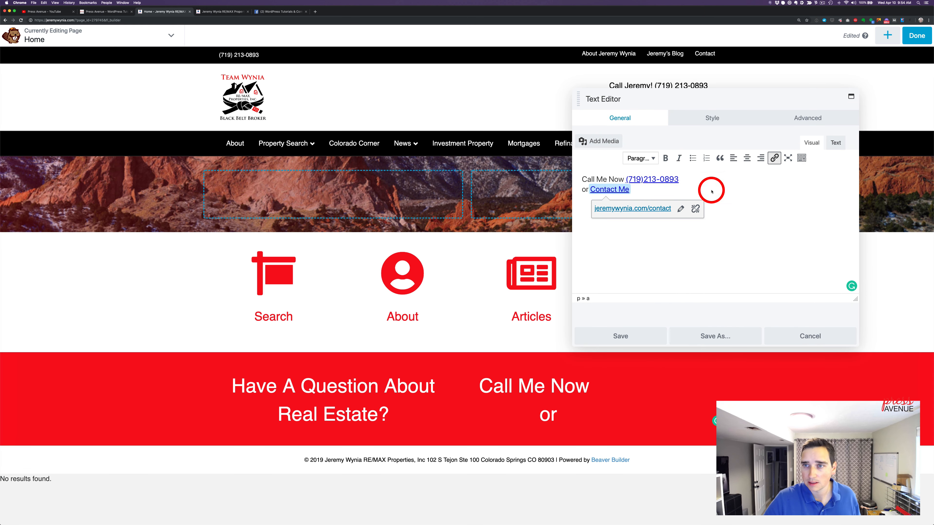
pyautogui.click(716, 120)
pyautogui.click(665, 192)
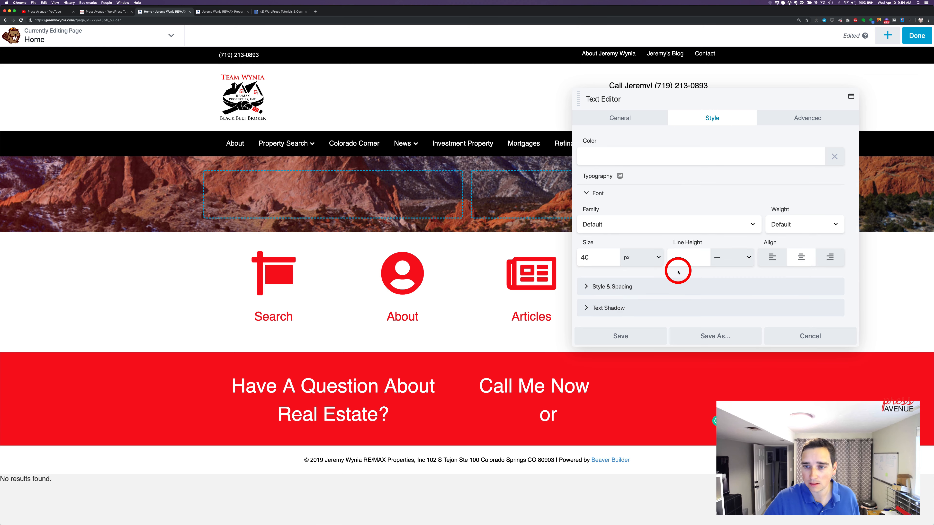
pyautogui.click(677, 307)
pyautogui.click(673, 287)
pyautogui.scroll(-5, 673, 287)
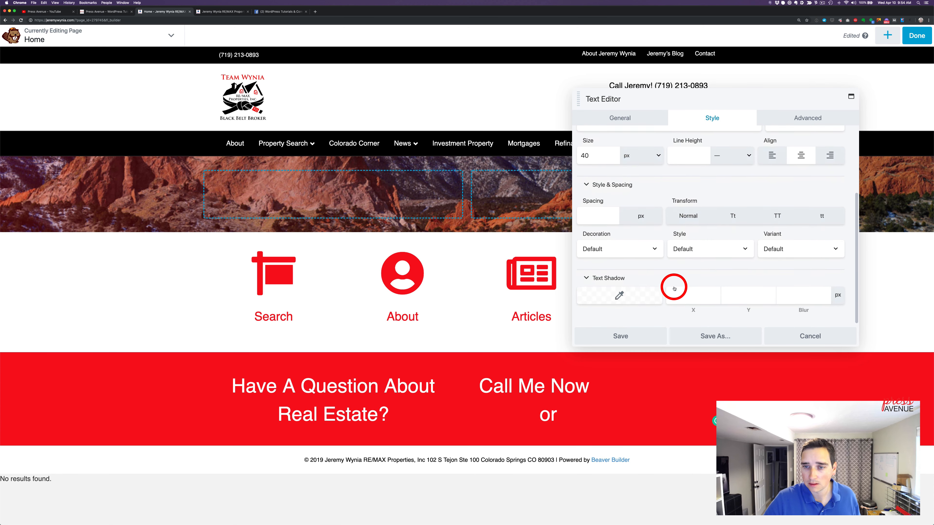
pyautogui.scroll(5, 674, 287)
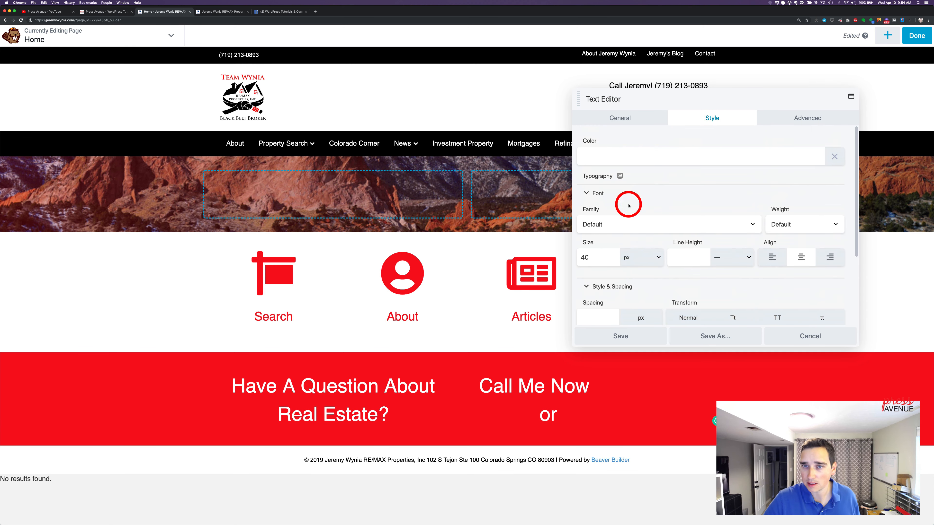
pyautogui.click(648, 333)
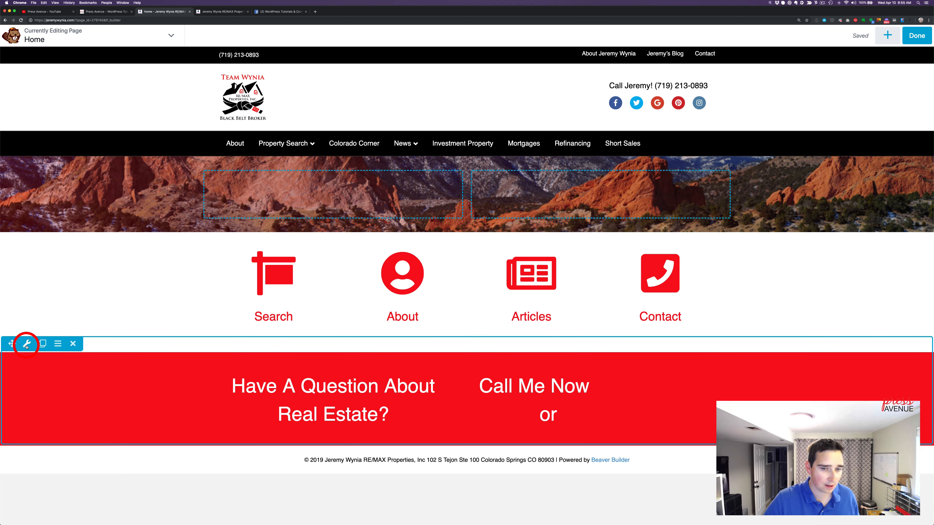
# Set the red row's link color to the #ffffff preset and save the row
pyautogui.click(26, 345)
pyautogui.scroll(-2, 678, 268)
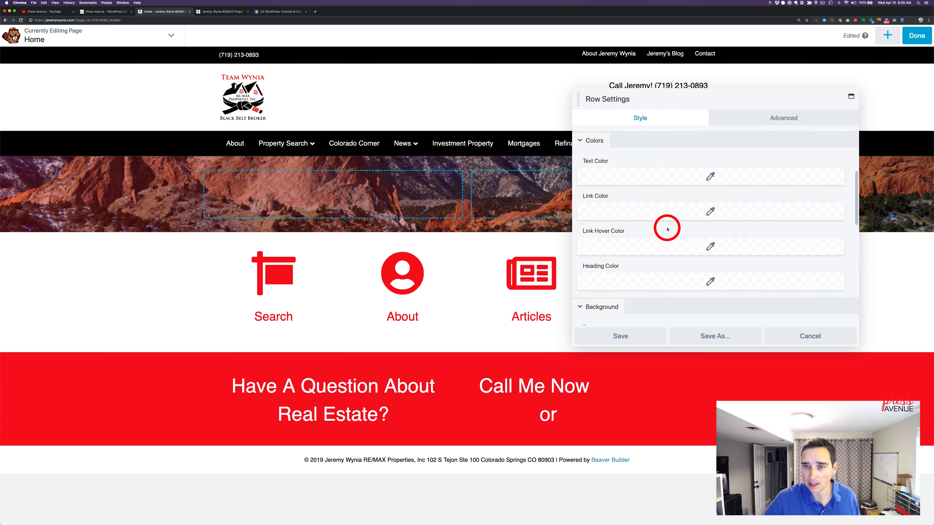
pyautogui.click(658, 211)
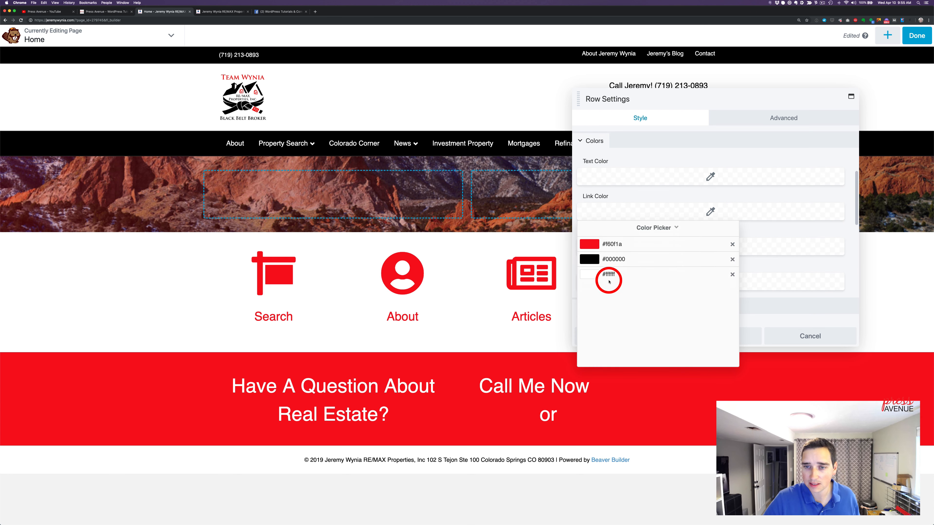
pyautogui.click(608, 272)
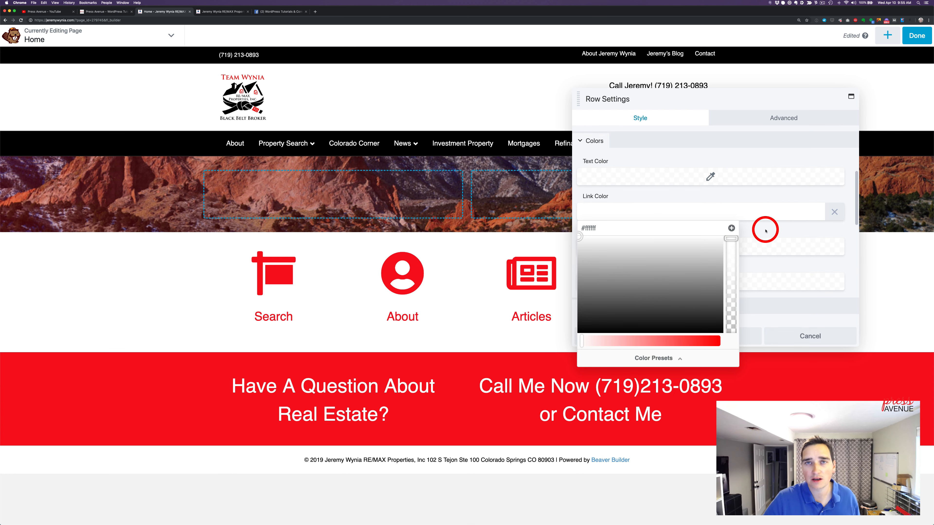
pyautogui.click(748, 162)
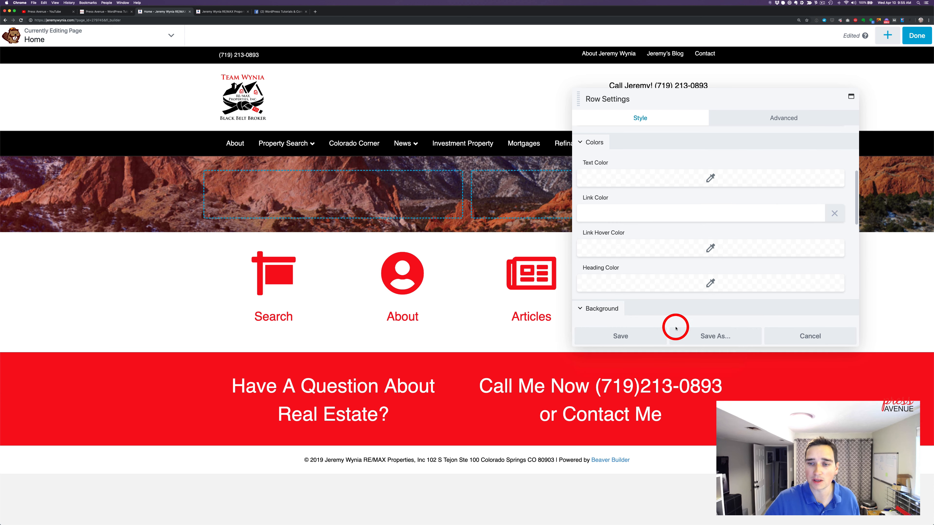
pyautogui.click(649, 335)
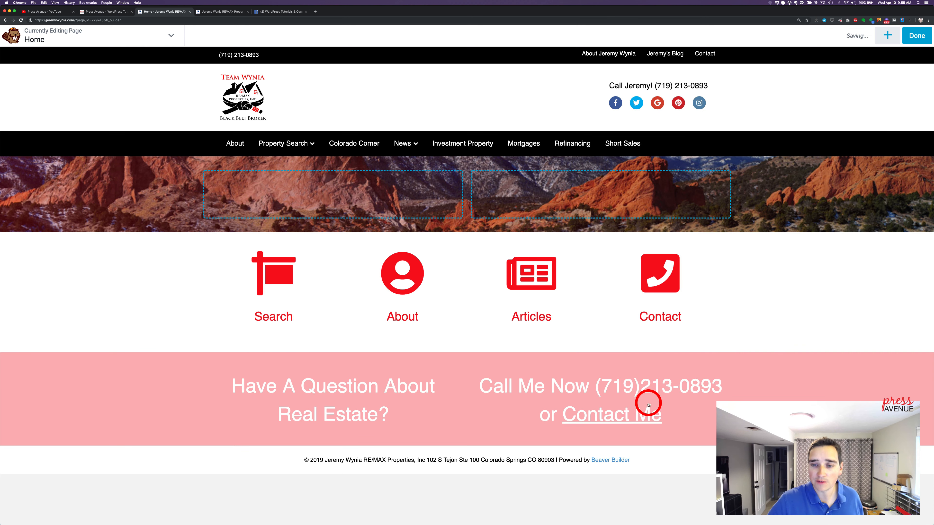
# Underline the linked "Contact Me" text in the red row's "Call Me Now" module
pyautogui.click(690, 407)
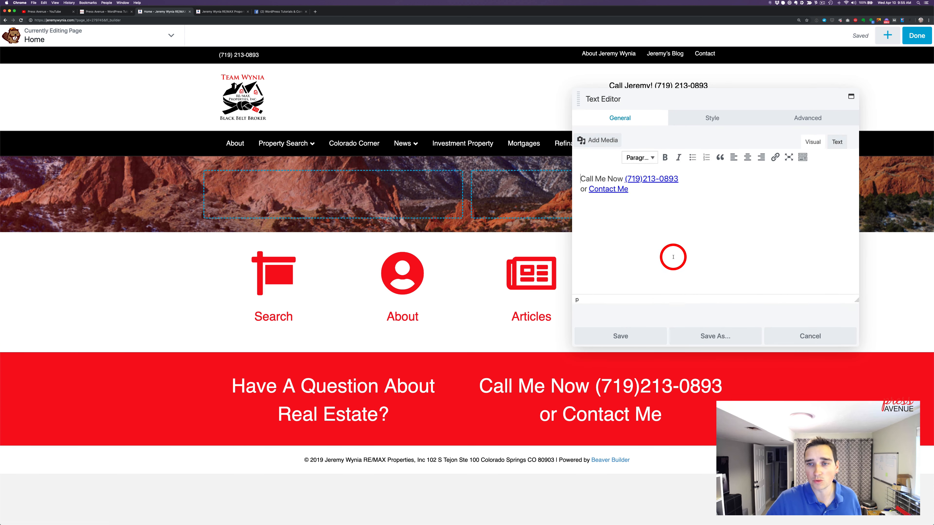
pyautogui.click(621, 187)
pyautogui.moveTo(597, 189); pyautogui.dragTo(592, 188)
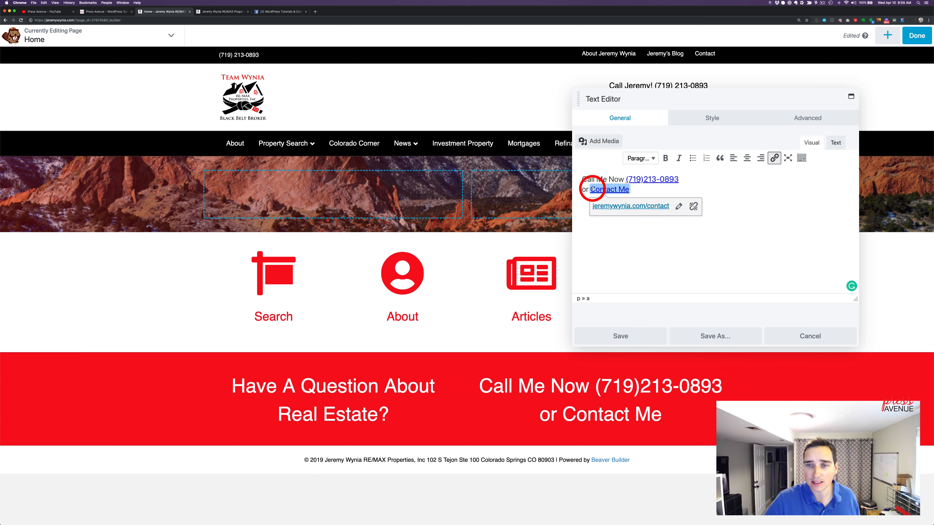
pyautogui.hotkey('ctrl', 'u')
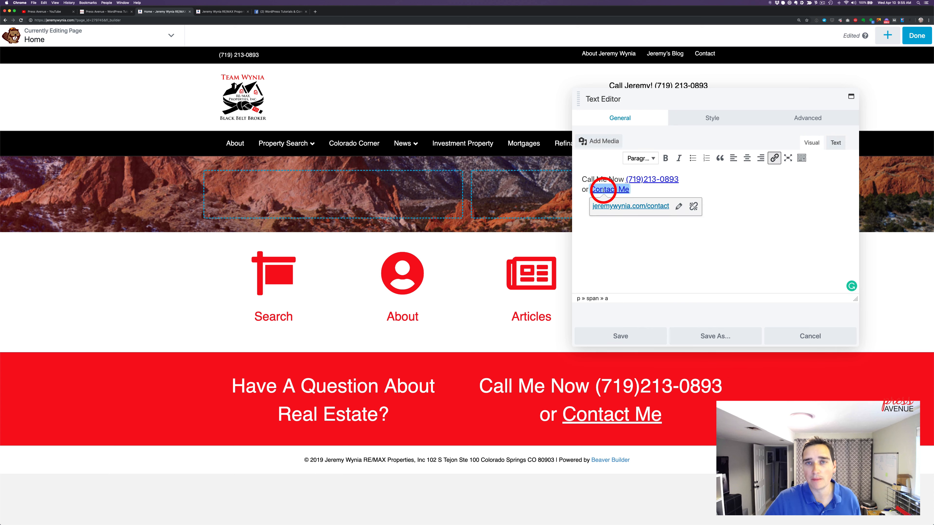
# Apply a light font weight to both text modules in the red row and save them
pyautogui.click(712, 118)
pyautogui.click(695, 190)
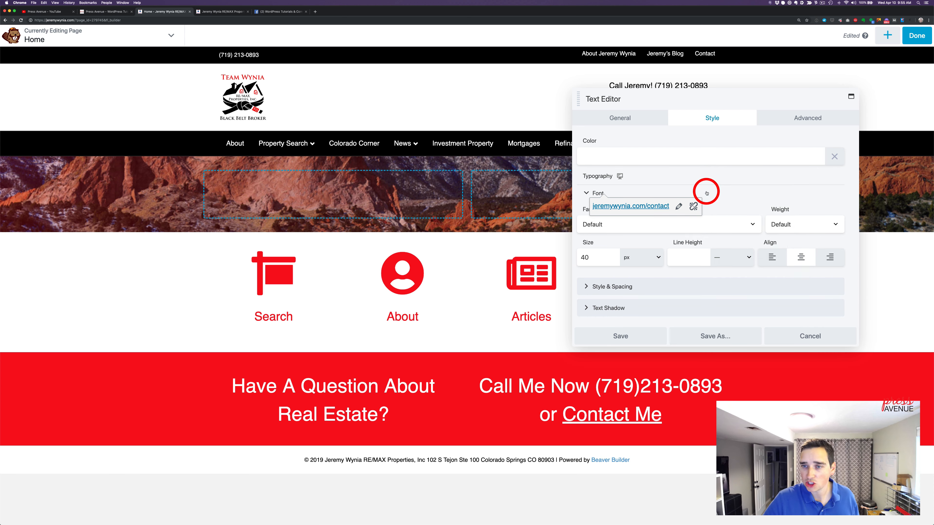
pyautogui.click(803, 224)
pyautogui.click(808, 251)
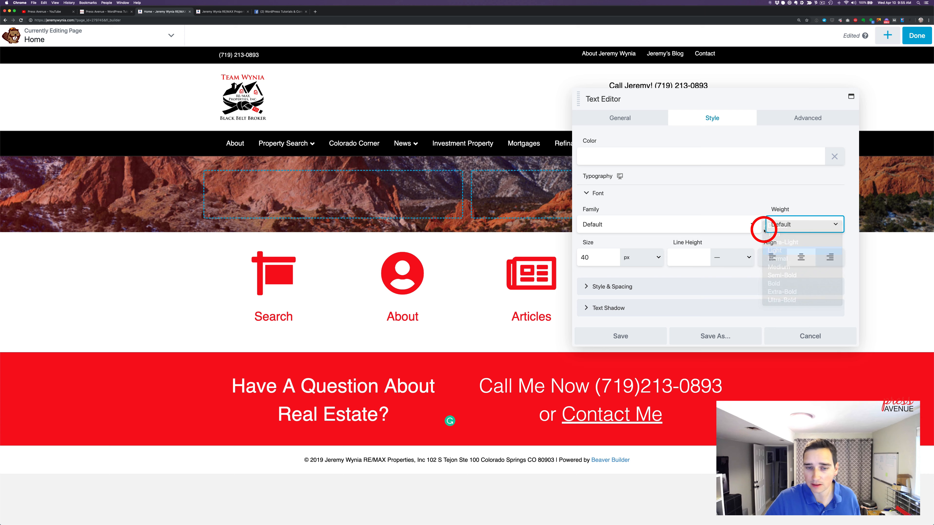
pyautogui.click(640, 336)
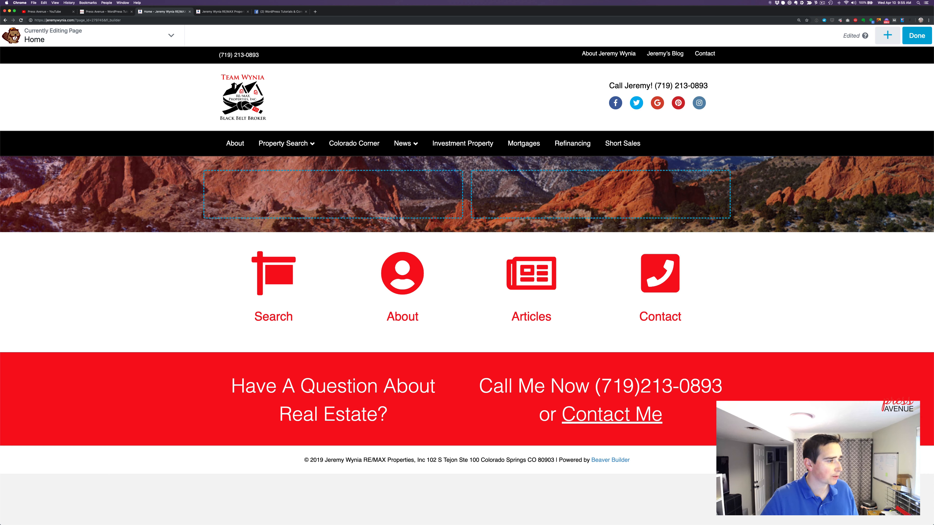
# Add a Posts module in a new row below the red call-to-action row
pyautogui.scroll(-1, 793, 203)
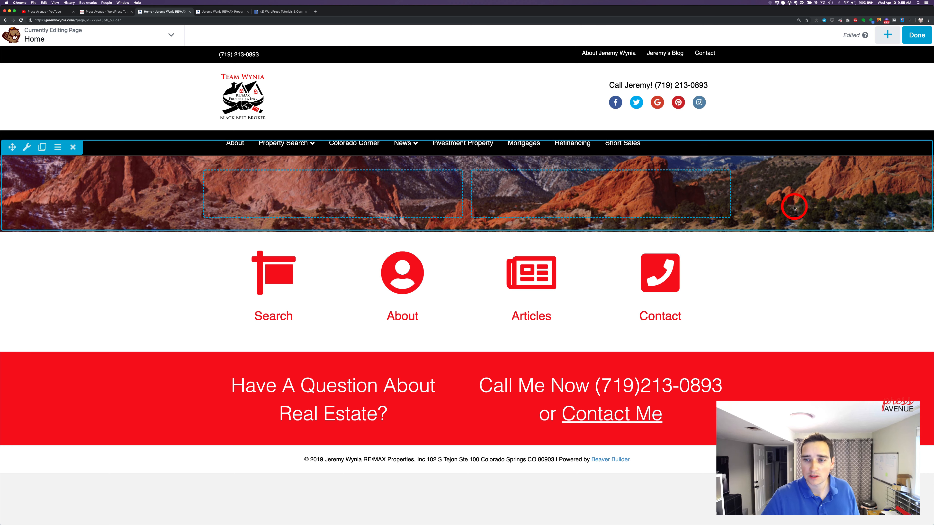
pyautogui.click(887, 34)
pyautogui.moveTo(823, 258); pyautogui.dragTo(467, 444)
pyautogui.scroll(-7, 467, 331)
pyautogui.scroll(-3, 715, 228)
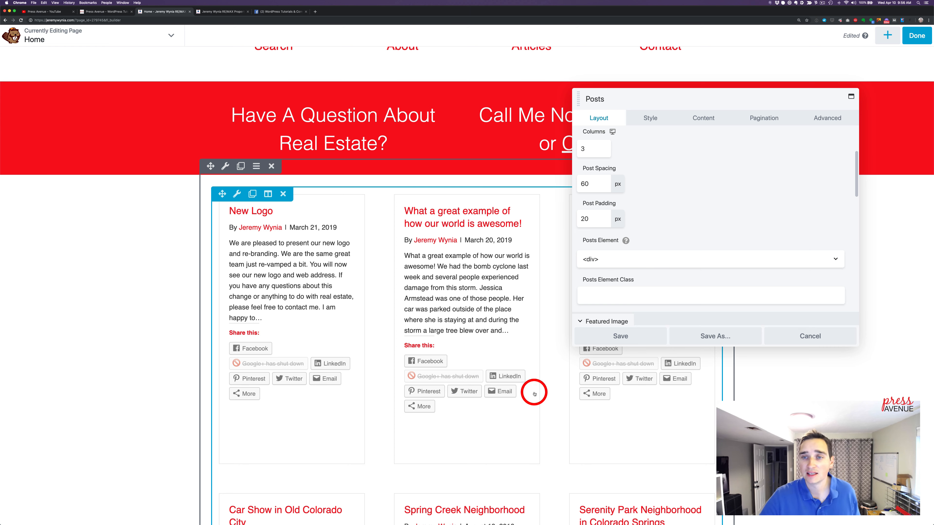
# Examine the Posts module's featured image and post info options, including author, date and comments visibility
pyautogui.scroll(-5, 684, 267)
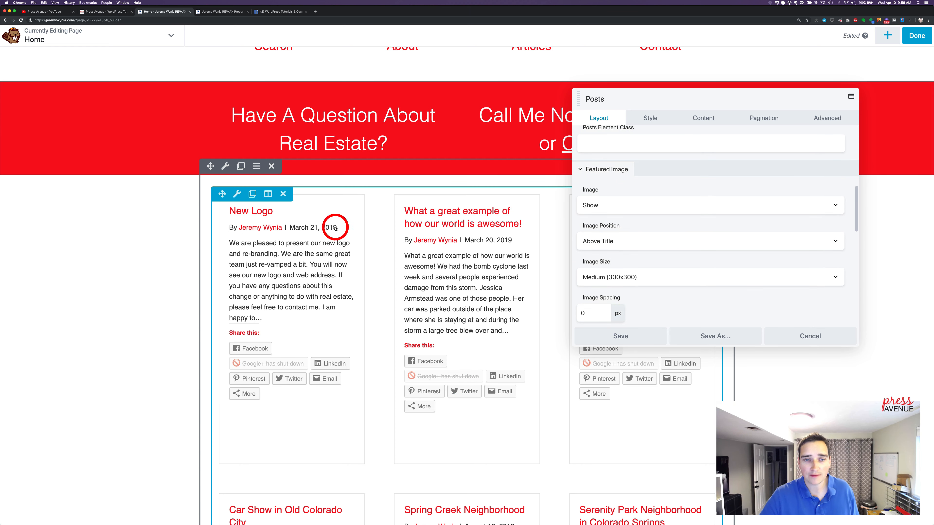
pyautogui.scroll(-3, 656, 216)
pyautogui.scroll(-1, 654, 217)
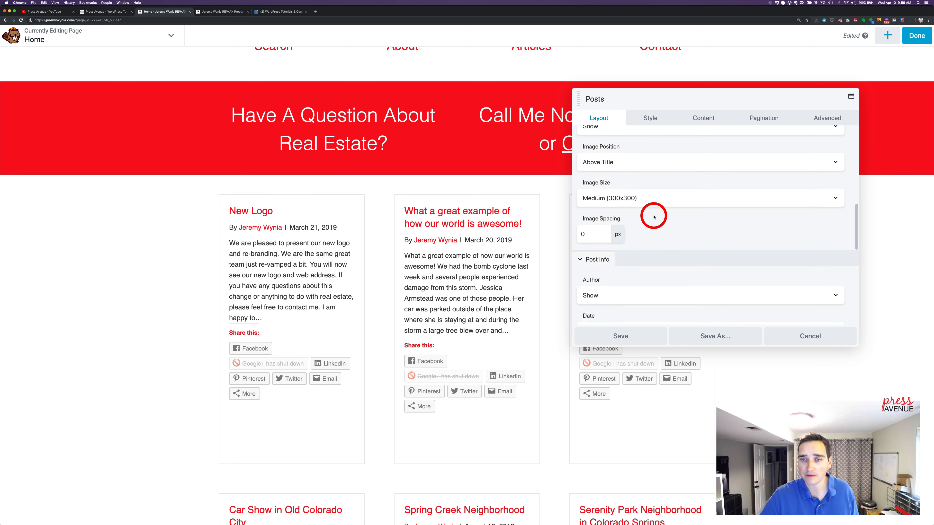
pyautogui.scroll(-2, 653, 215)
pyautogui.scroll(-2, 652, 215)
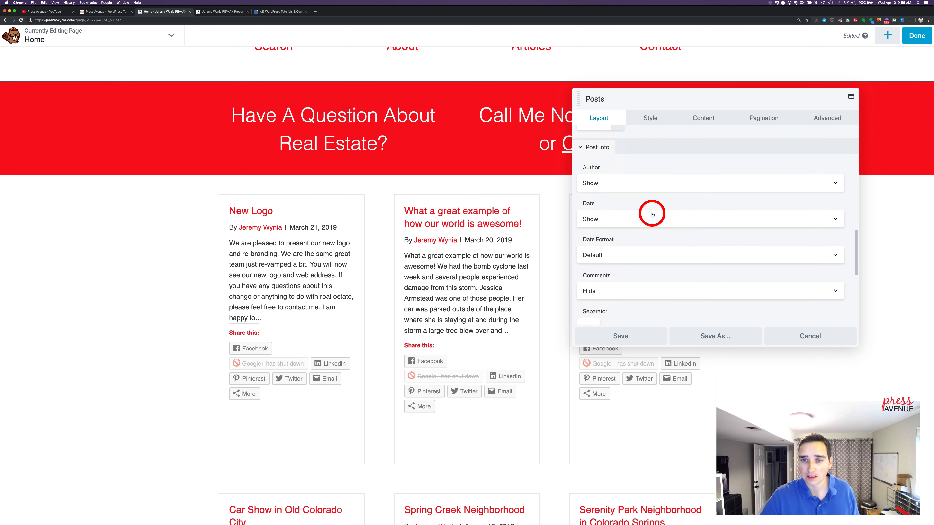
pyautogui.click(603, 178)
pyautogui.click(604, 179)
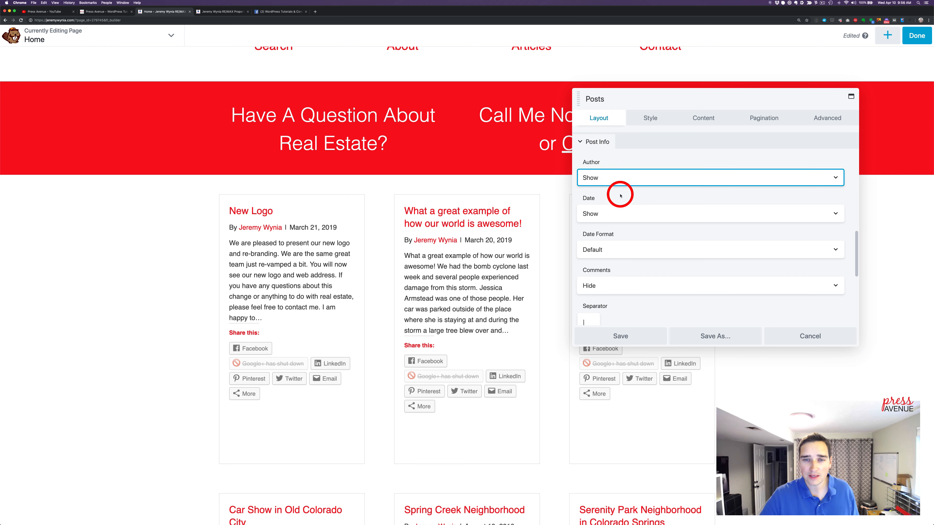
pyautogui.click(621, 214)
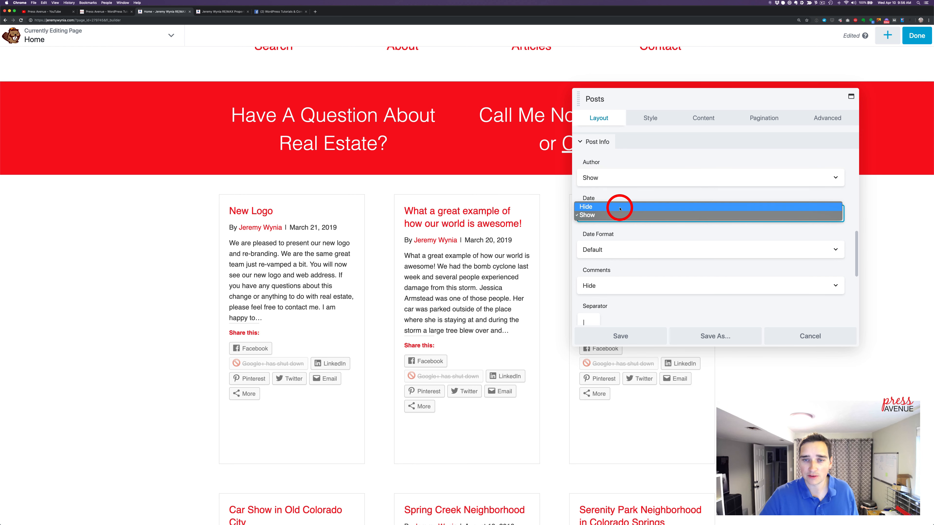
pyautogui.click(629, 215)
pyautogui.scroll(-5, 650, 237)
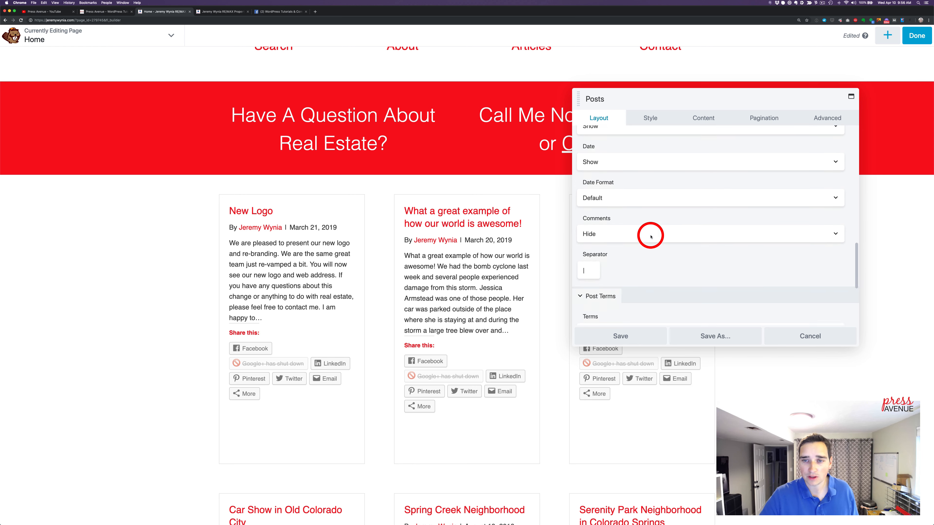
# Limit the Posts module's content length to 25 words
pyautogui.scroll(-1, 650, 237)
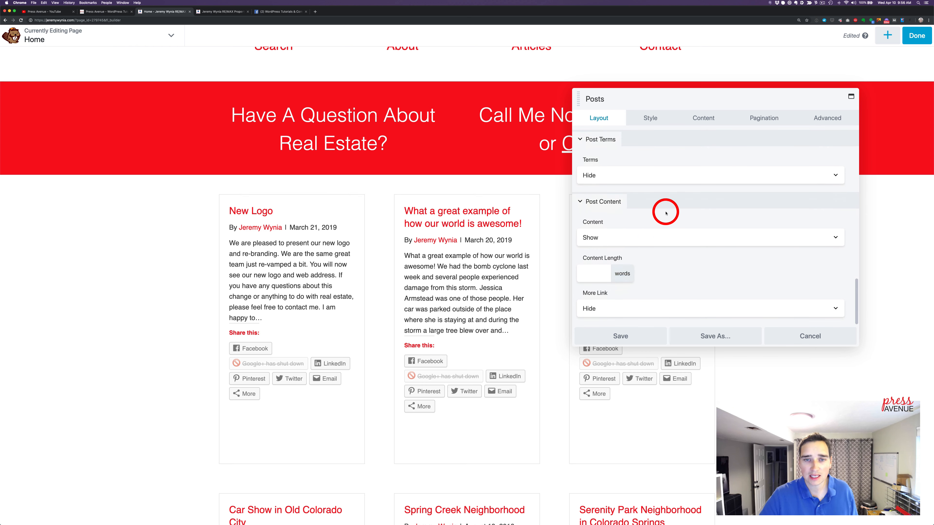
pyautogui.click(610, 239)
pyautogui.click(607, 267)
pyautogui.click(605, 272)
pyautogui.write('25')
pyautogui.click(672, 263)
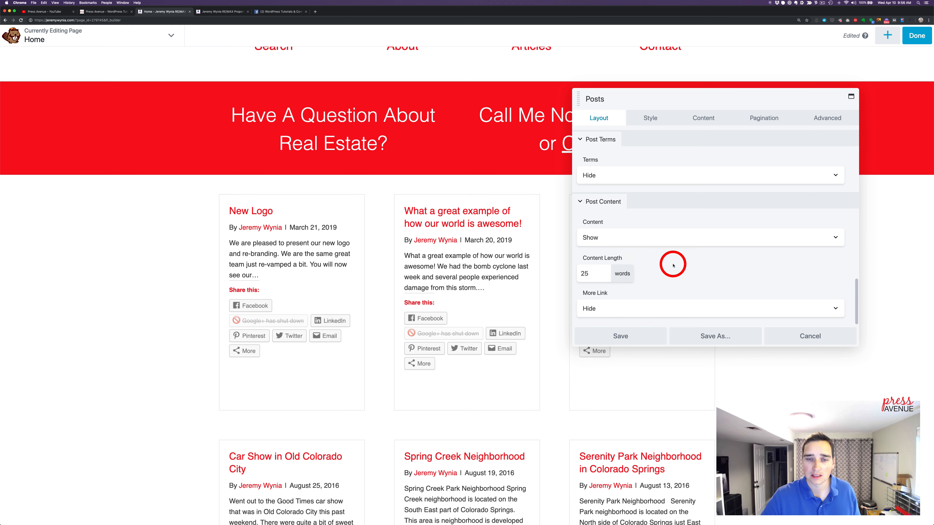
# Show the more link on each post and set its text to "View Article"
pyautogui.click(646, 307)
pyautogui.click(650, 317)
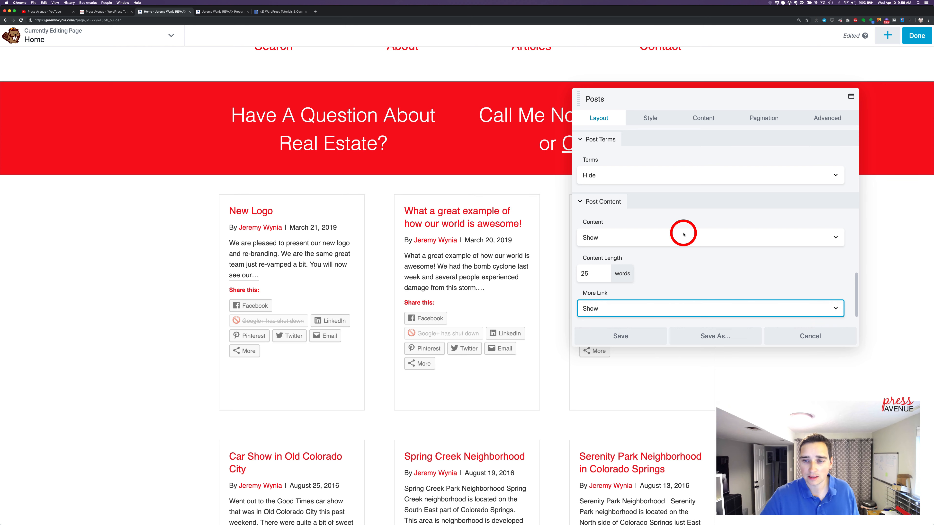
pyautogui.scroll(-2, 681, 251)
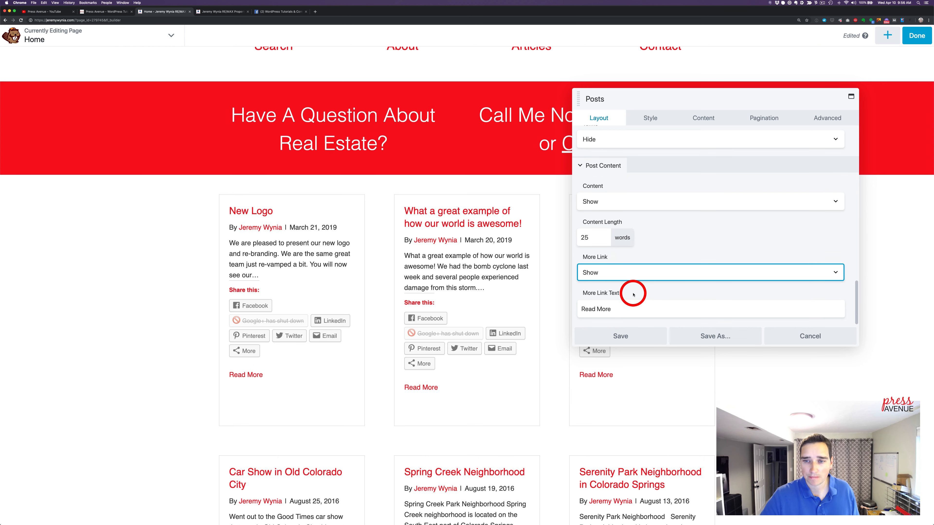
pyautogui.click(632, 295)
pyautogui.doubleClick(603, 309)
pyautogui.doubleClick(585, 309)
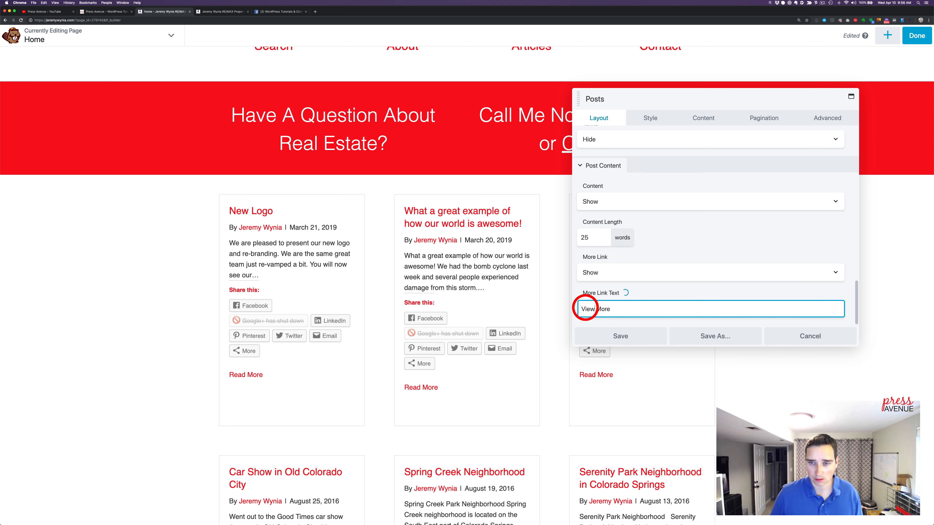
pyautogui.write('Artcil')
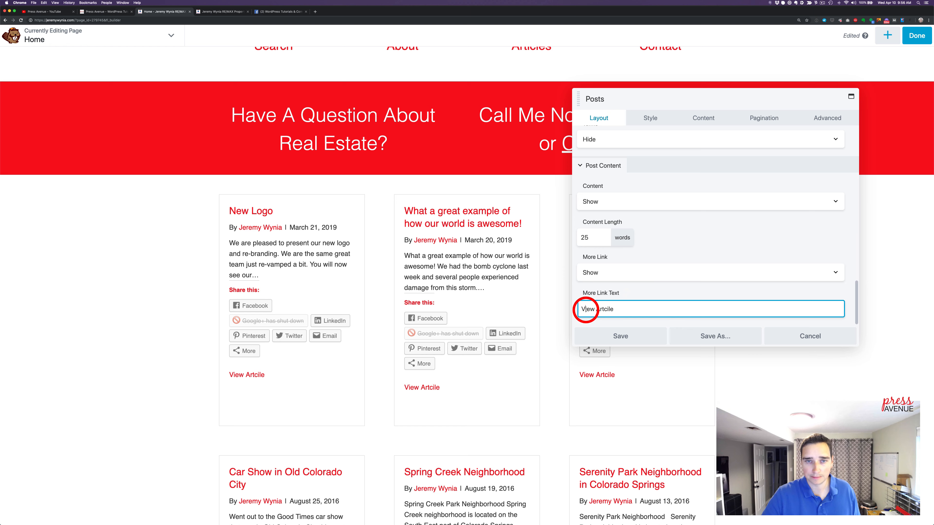
pyautogui.scroll(1, 522, 297)
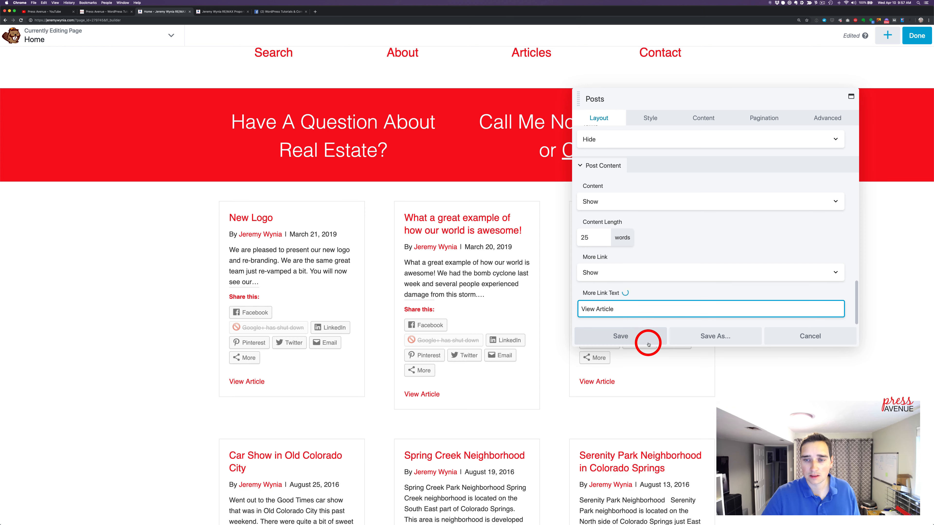
# Set the Posts module to 3 posts per page with the pagination style None
pyautogui.click(694, 118)
pyautogui.click(768, 122)
pyautogui.doubleClick(588, 208)
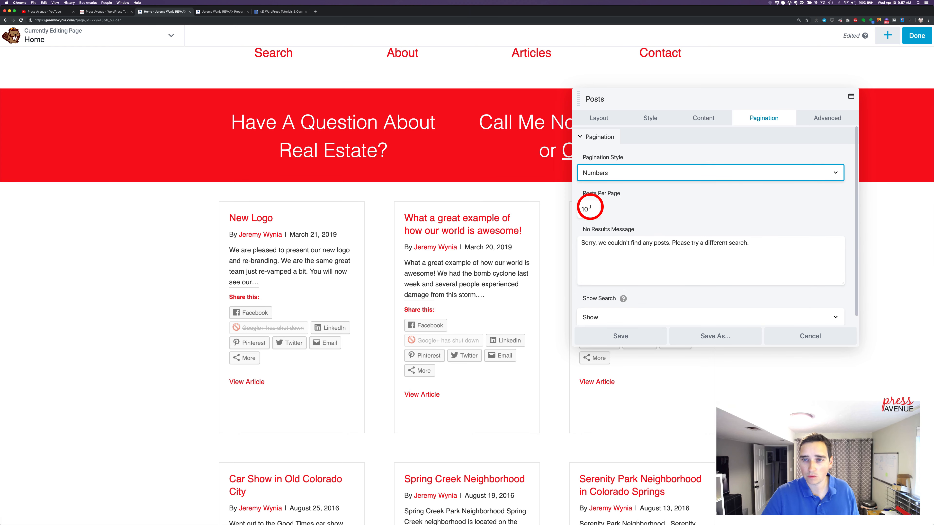
pyautogui.write('3')
pyautogui.click(645, 205)
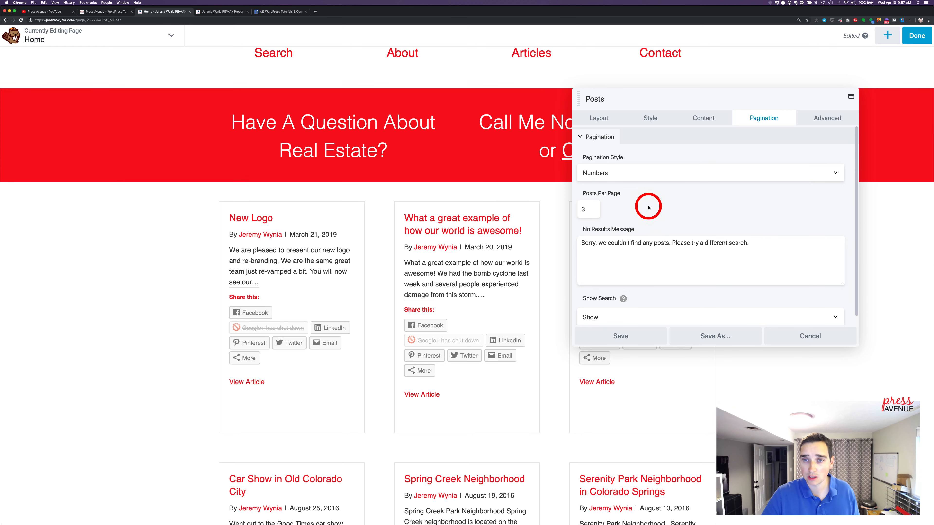
pyautogui.click(645, 179)
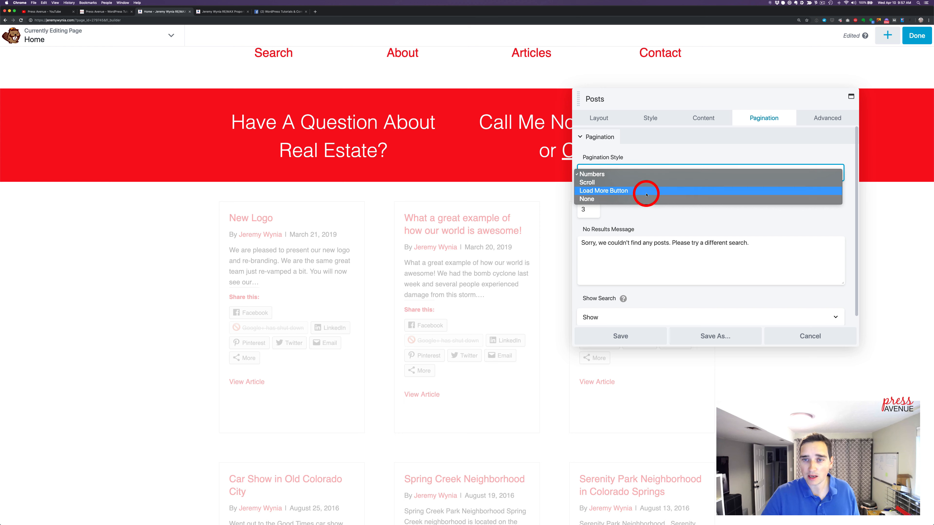
pyautogui.click(657, 201)
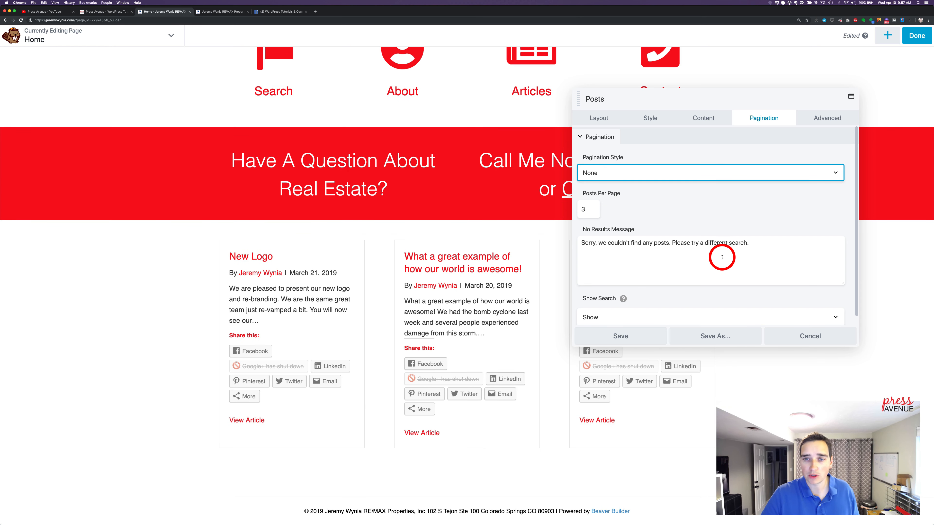
# Set the Posts module's Show Search option to Hide and save the module
pyautogui.scroll(-1, 721, 255)
pyautogui.click(636, 165)
pyautogui.click(636, 166)
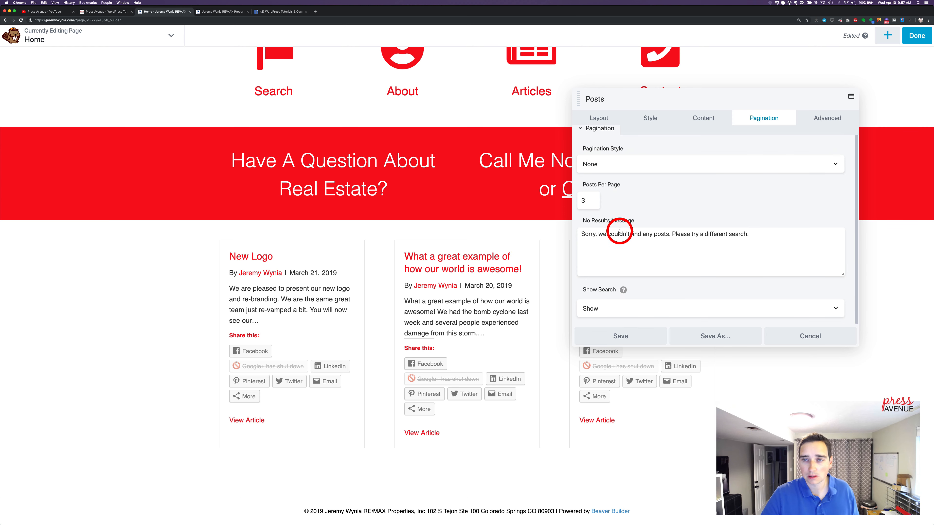
pyautogui.click(624, 258)
pyautogui.click(627, 309)
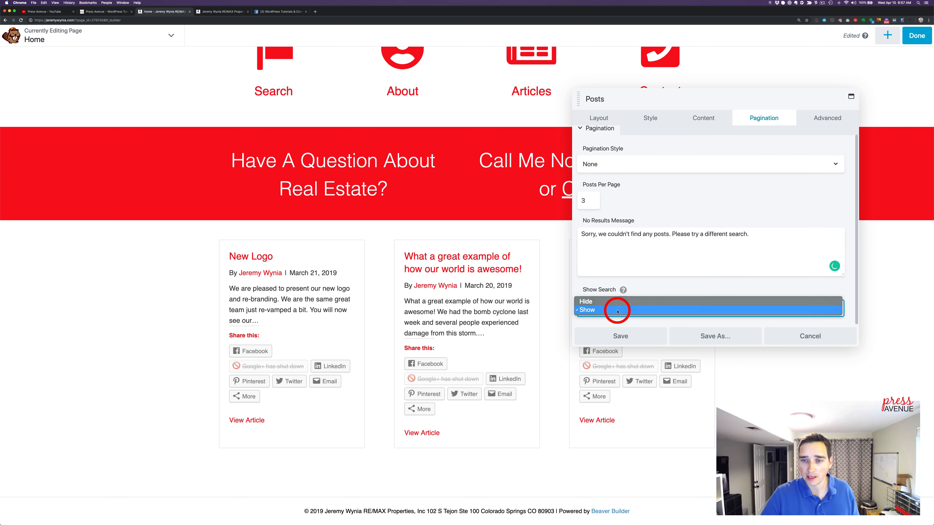
pyautogui.click(637, 304)
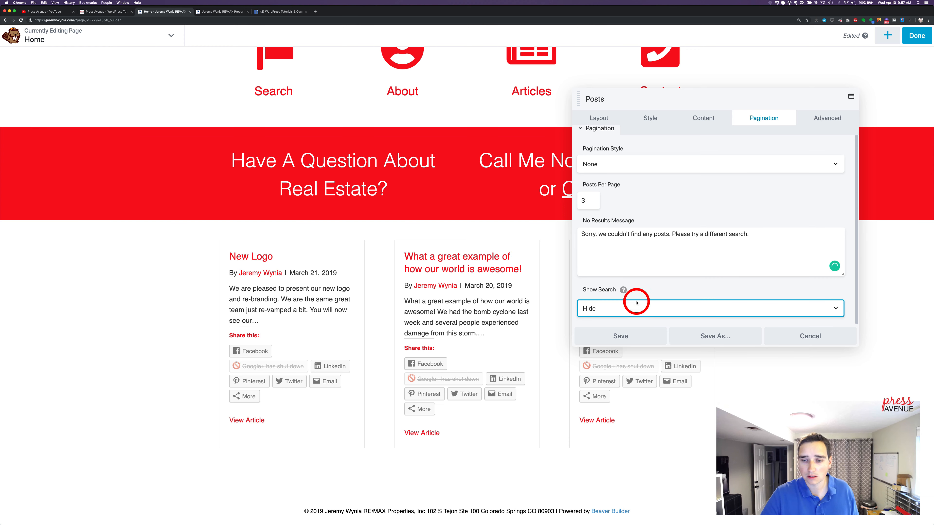
pyautogui.click(642, 342)
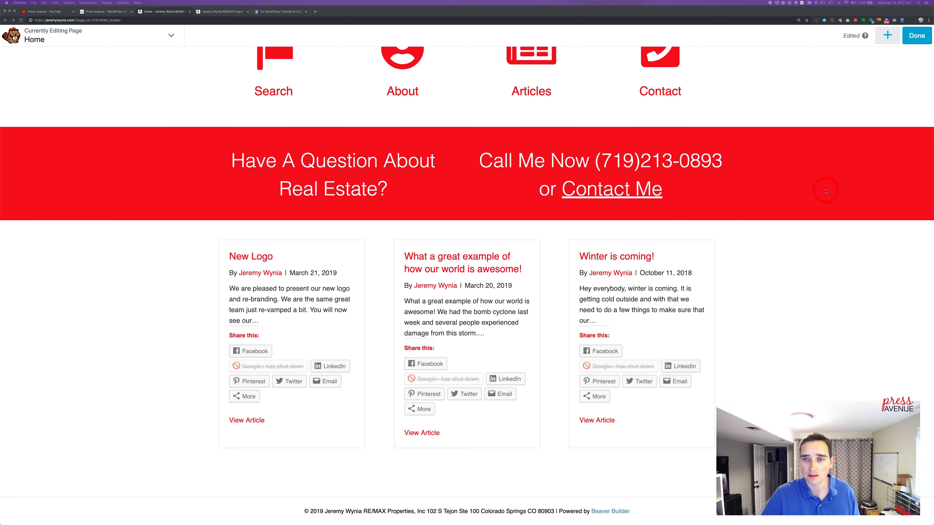
# Review the finished Home page layout and publish the changes
pyautogui.scroll(1, 830, 170)
pyautogui.scroll(6, 831, 170)
pyautogui.scroll(-7, 818, 184)
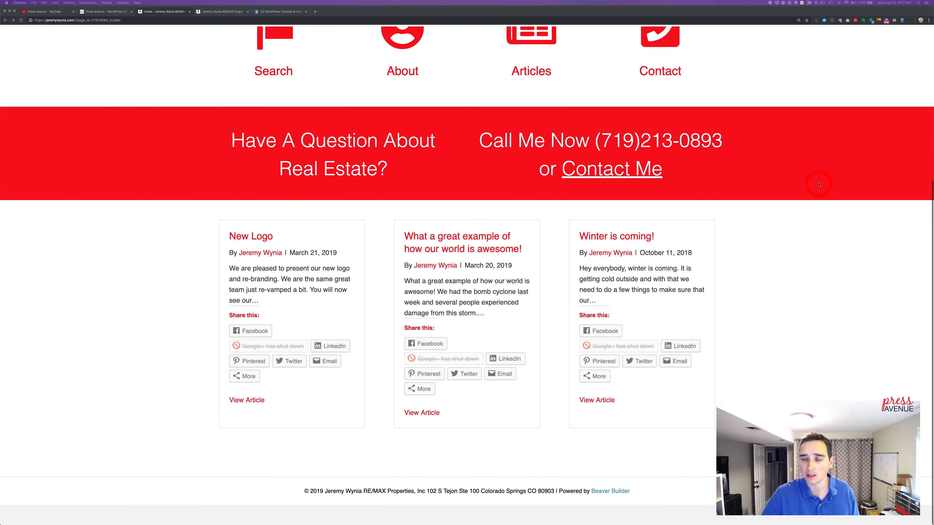
pyautogui.scroll(7, 818, 184)
pyautogui.click(917, 36)
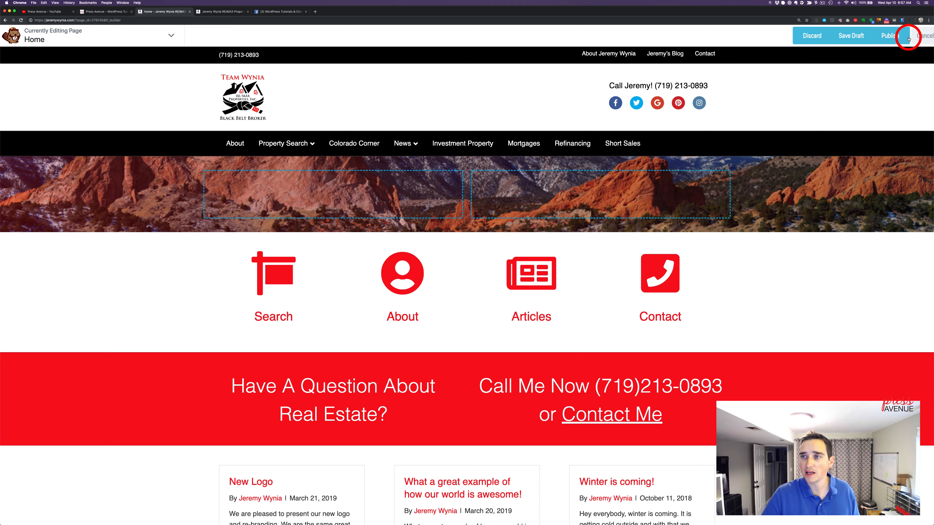
pyautogui.click(880, 37)
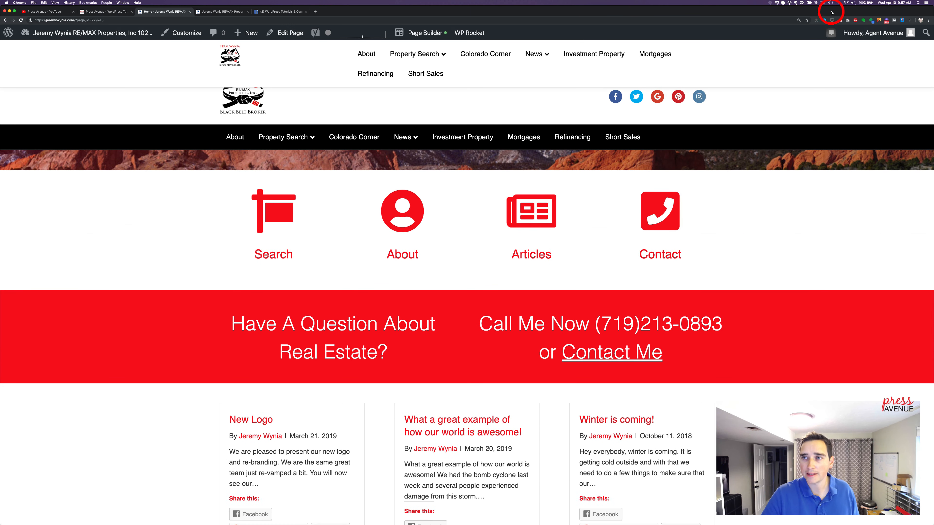
# Zoom out the published Home page and shrink the browser window
pyautogui.moveTo(830, 13); pyautogui.dragTo(818, 13)
pyautogui.moveTo(29, 8)
pyautogui.mouseDown()
pyautogui.moveTo(57, 7)
pyautogui.moveTo(45, 8)
pyautogui.mouseUp()
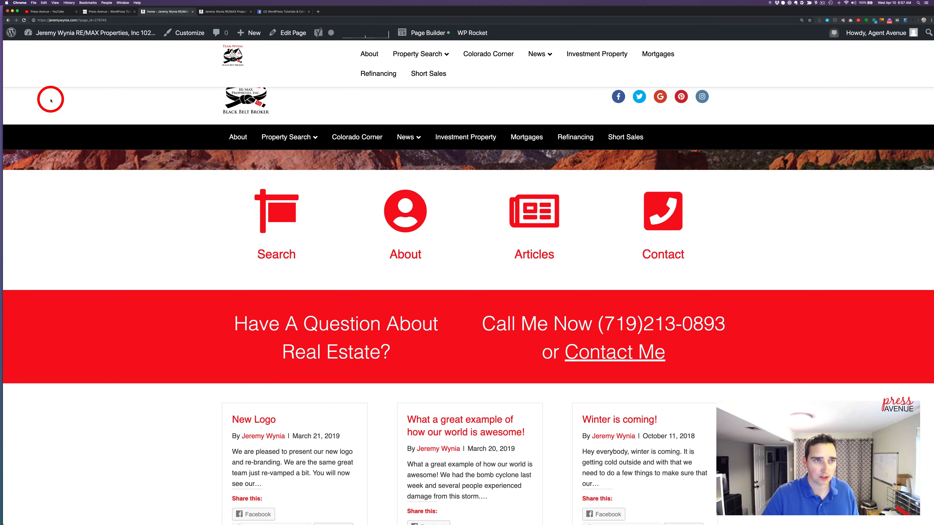
pyautogui.press('super+plus')
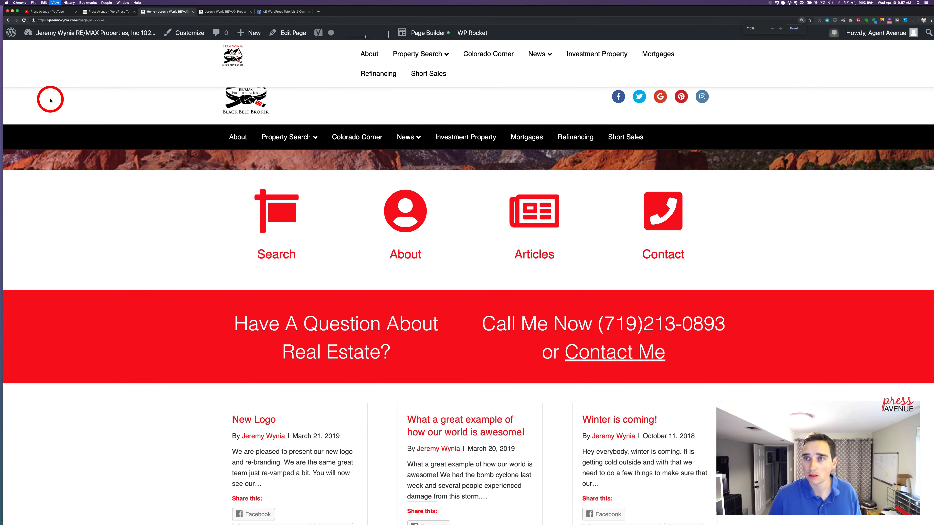
pyautogui.press('super+minus')
pyautogui.press('super+minus')
pyautogui.press('super+minus')
pyautogui.press('super+minus')
pyautogui.press('super+minus')
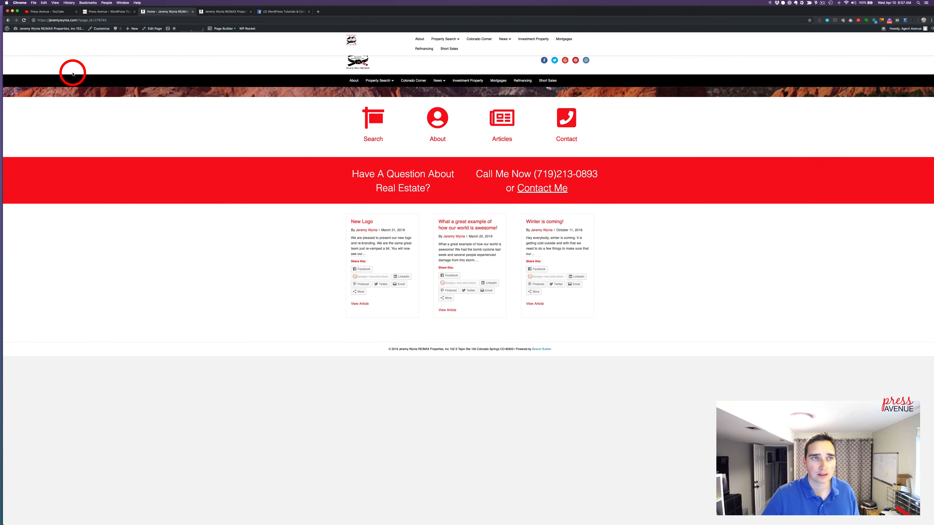
pyautogui.moveTo(4, 6); pyautogui.dragTo(399, 144)
pyautogui.moveTo(730, 147); pyautogui.dragTo(483, 51)
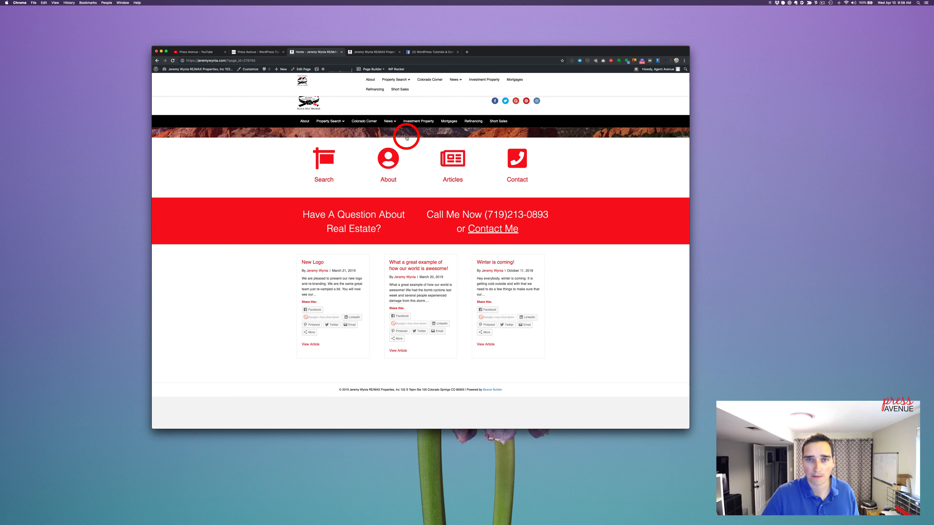
# Open the site's front page, enlarge the browser window to fill the screen and zoom the page in
pyautogui.click(299, 100)
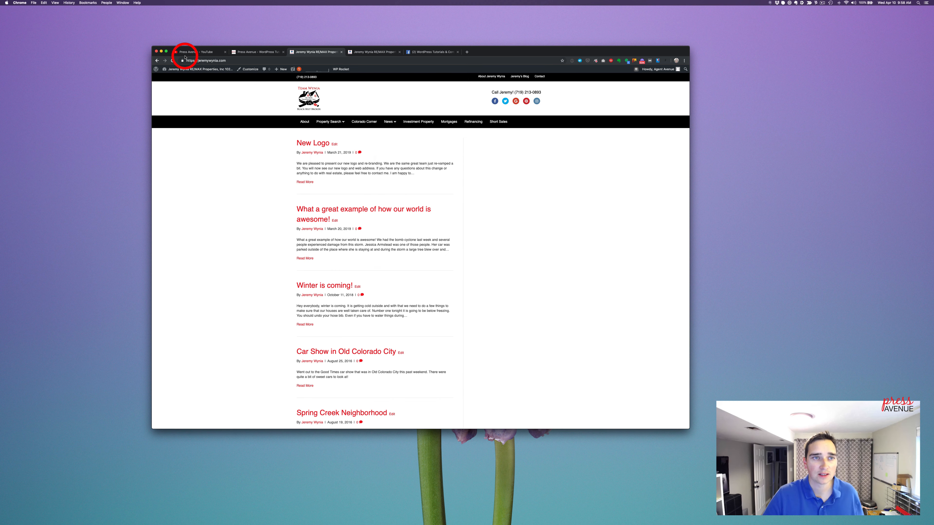
pyautogui.moveTo(152, 46); pyautogui.dragTo(1, 6)
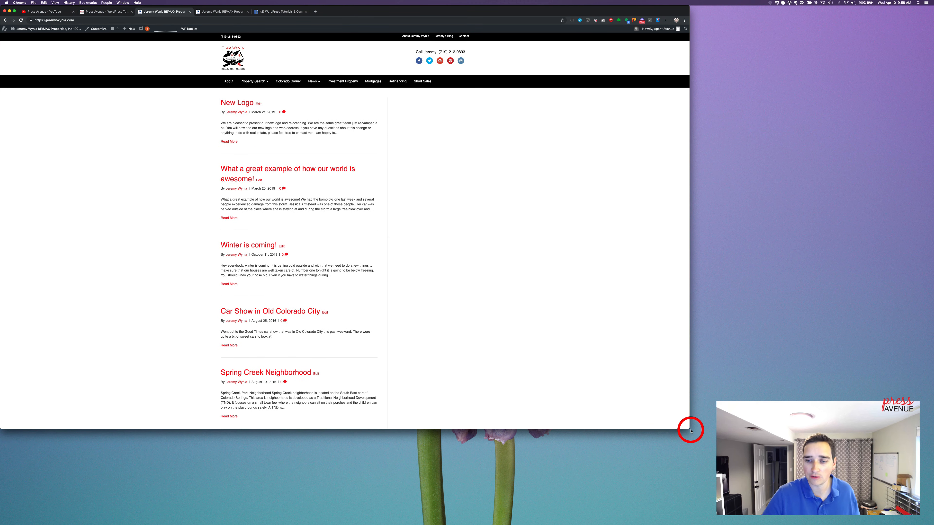
pyautogui.moveTo(697, 433); pyautogui.dragTo(932, 524)
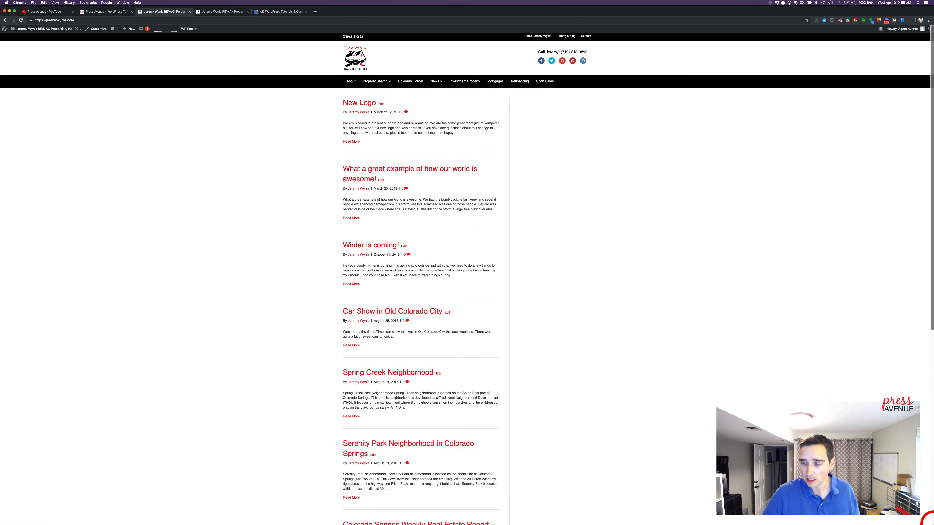
pyautogui.press('super+equal')
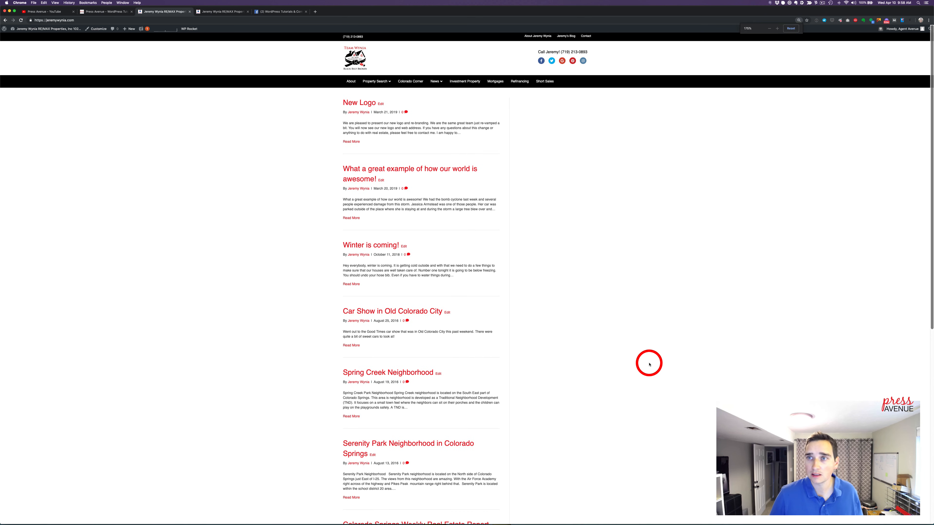
pyautogui.press('super+equal')
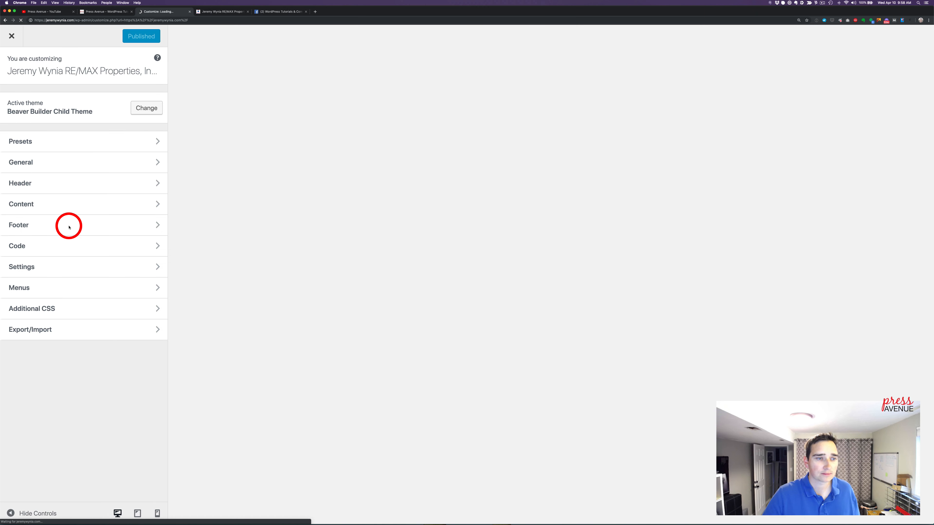
# In the customizer's Homepage Settings, display a static page and choose Home as the homepage
pyautogui.click(53, 266)
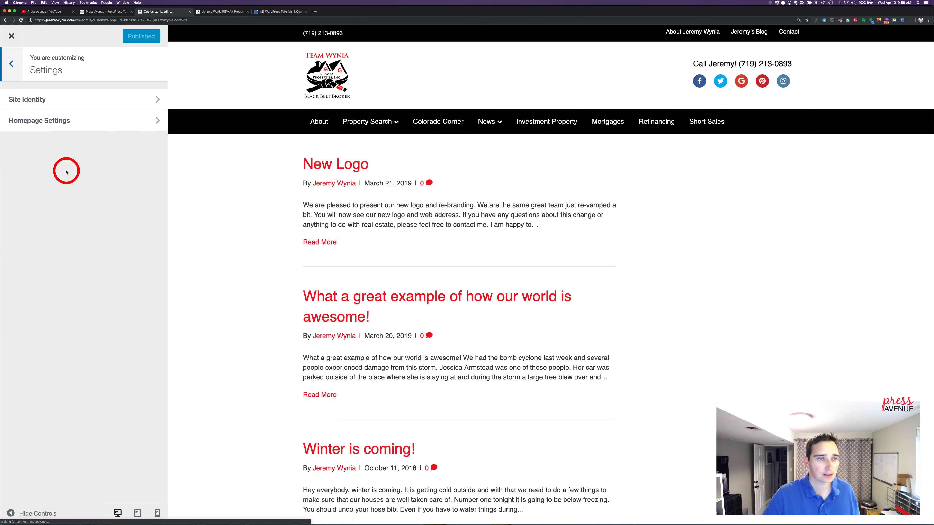
pyautogui.click(65, 119)
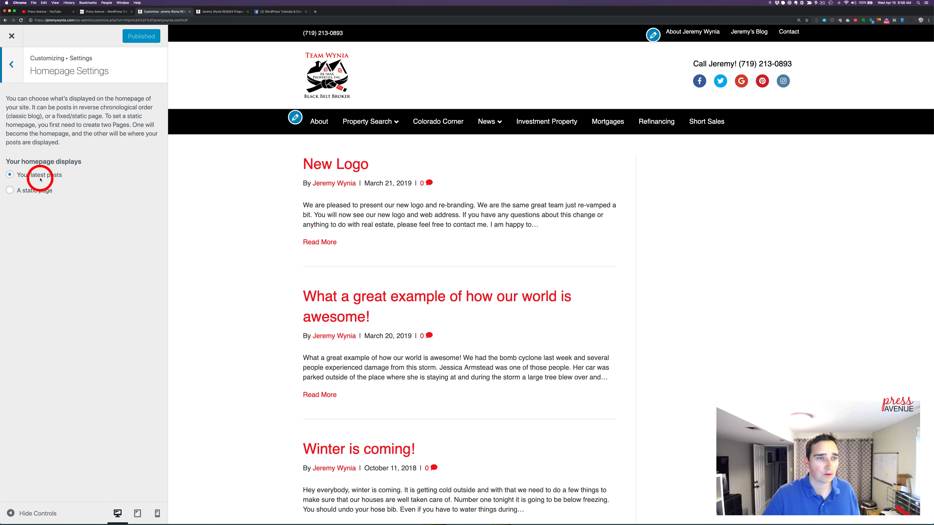
pyautogui.click(53, 191)
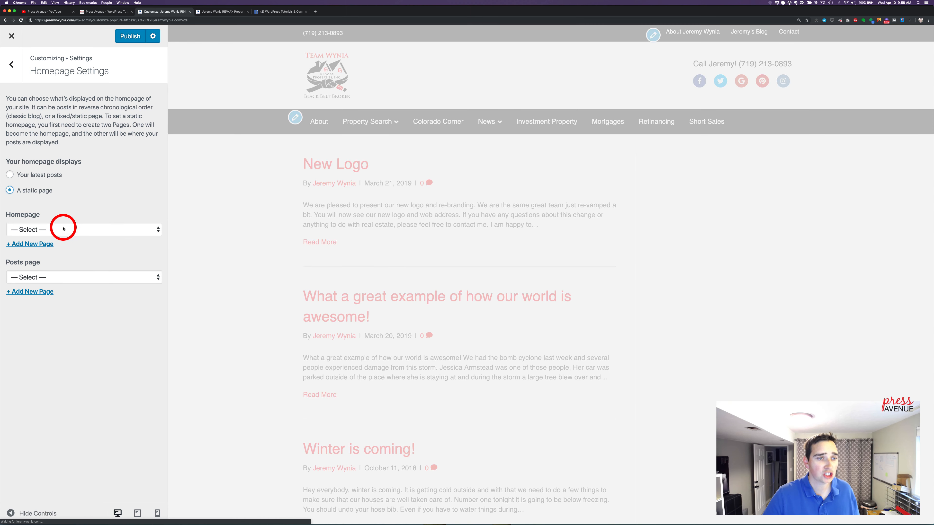
pyautogui.click(64, 229)
pyautogui.click(82, 265)
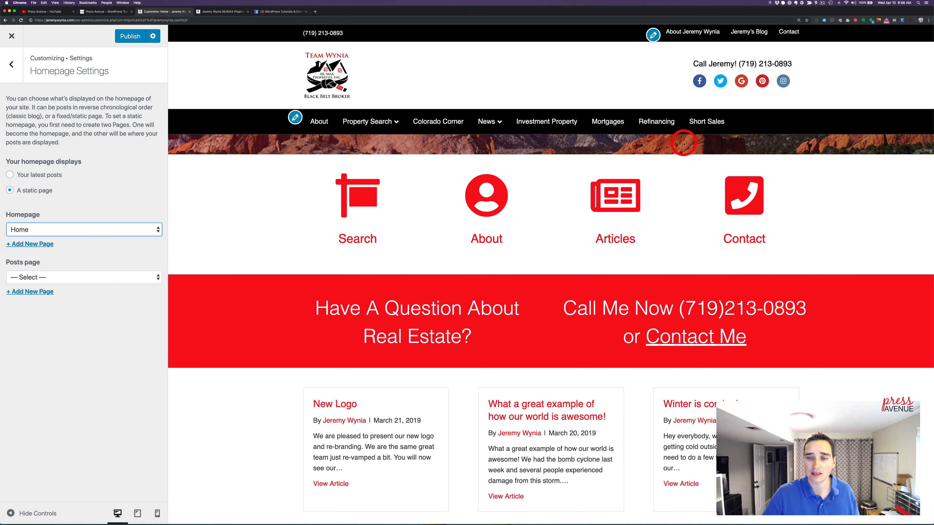
# Choose Blog as the posts page and publish the homepage settings
pyautogui.click(28, 278)
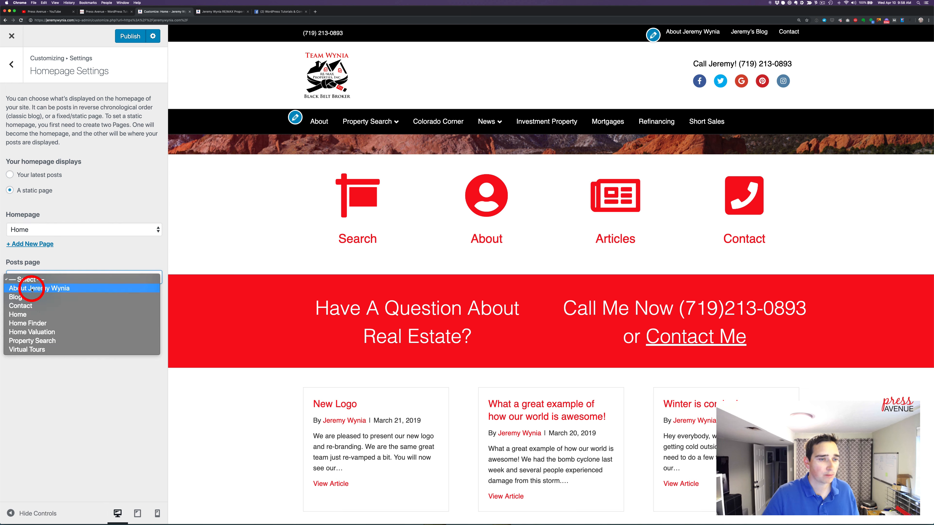
pyautogui.click(32, 296)
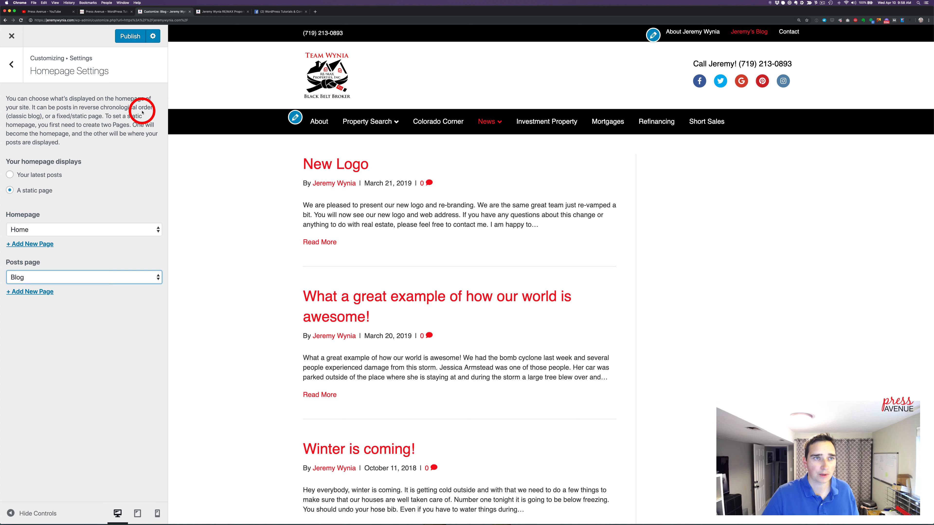
pyautogui.click(131, 36)
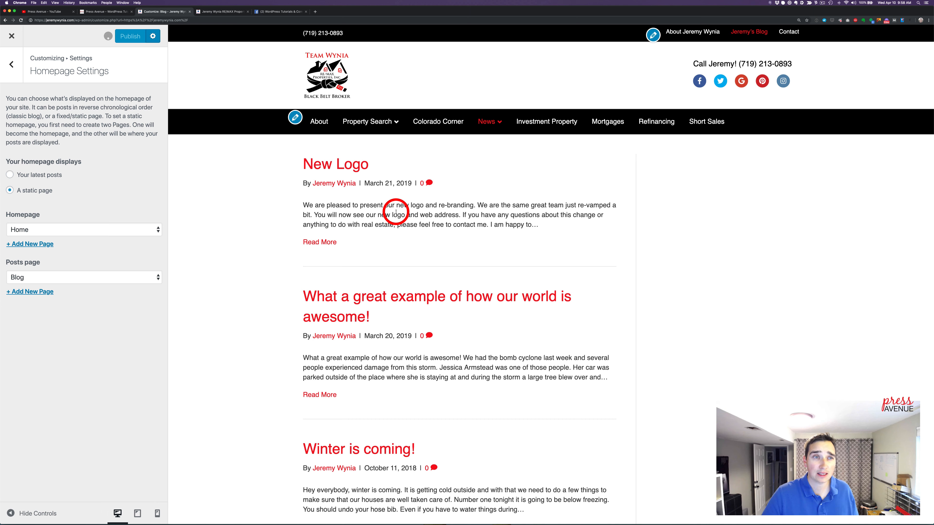
# Preview the site's front page, close the customizer and open the Home page in Page Builder
pyautogui.click(321, 67)
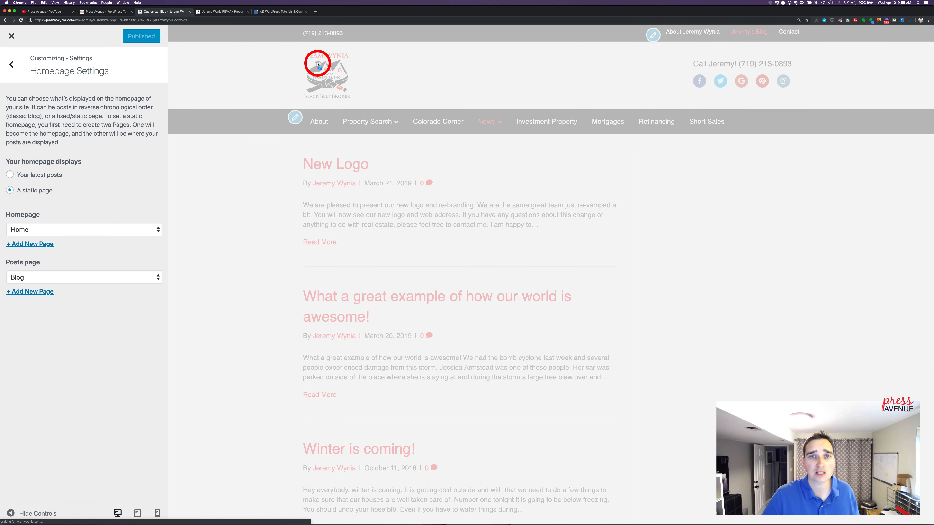
pyautogui.click(269, 14)
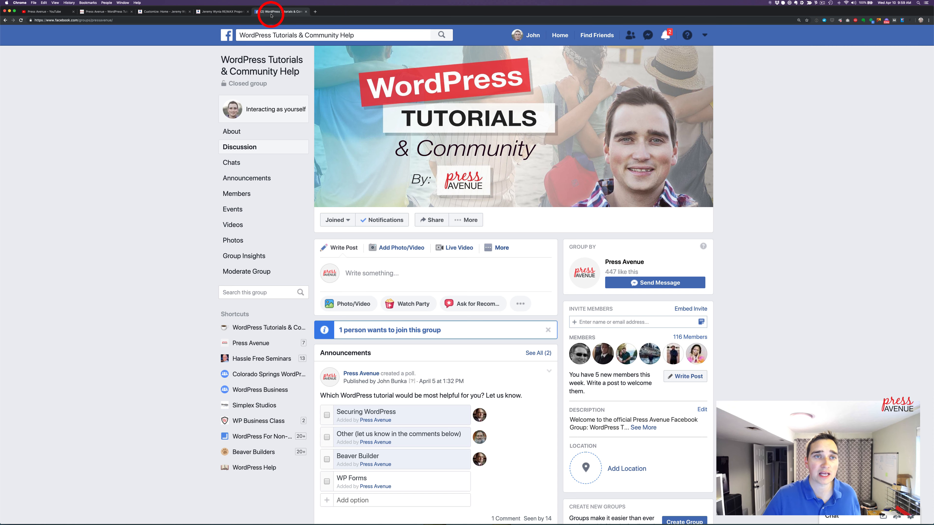
pyautogui.click(164, 11)
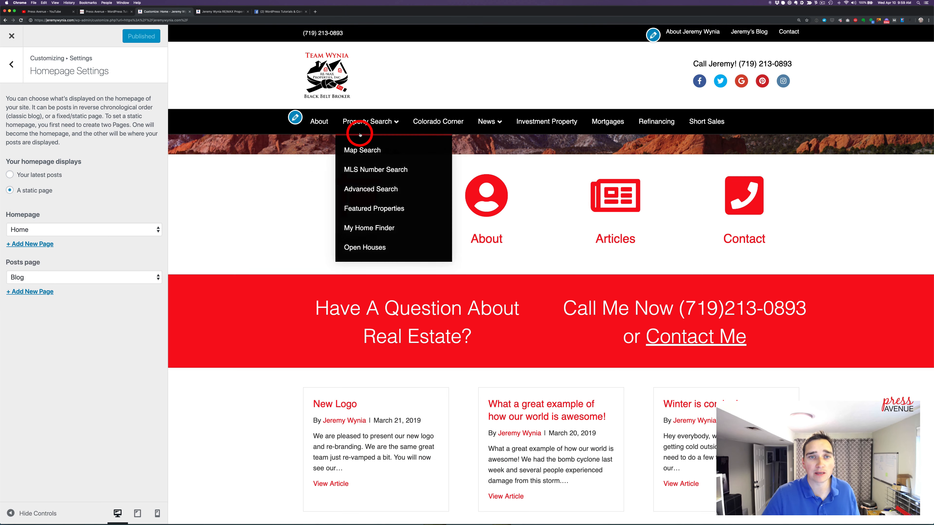
pyautogui.click(16, 39)
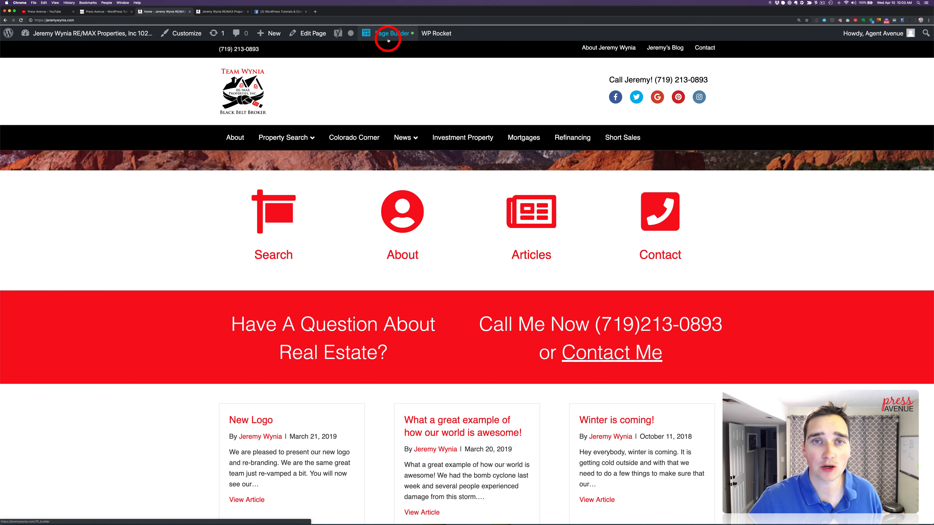
pyautogui.click(388, 37)
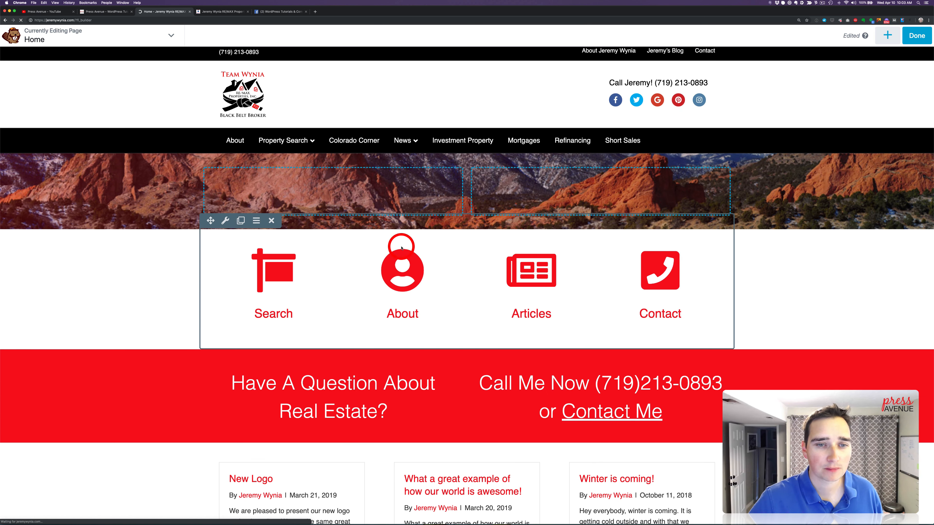
pyautogui.click(336, 391)
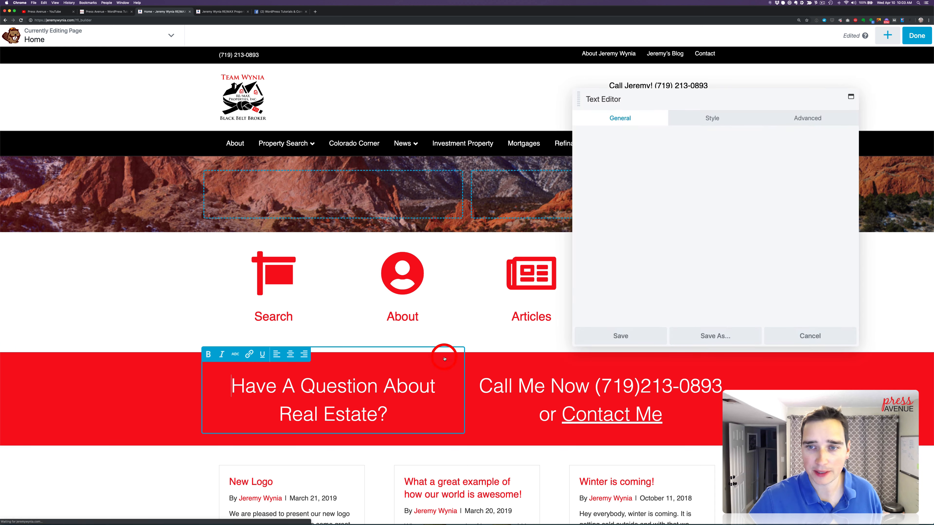
pyautogui.click(661, 216)
pyautogui.press('super+a')
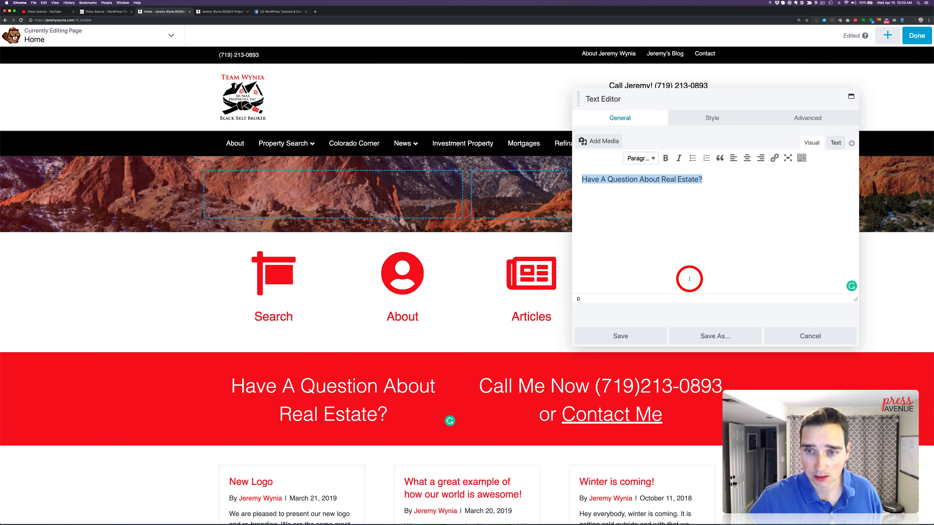
pyautogui.click(810, 336)
# Move the "Have A Question About Real Estate?" text module from the red row into the first column of the mountain photo row
pyautogui.click(284, 416)
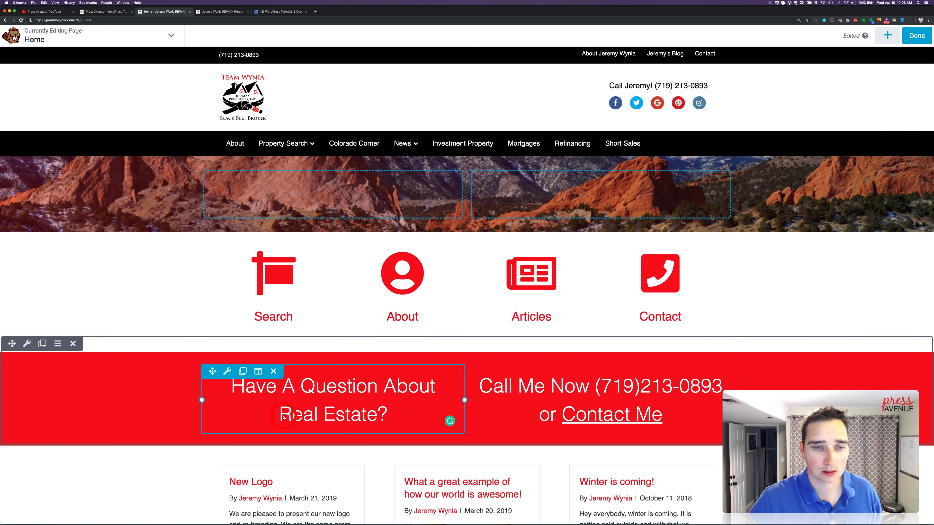
pyautogui.moveTo(213, 372); pyautogui.dragTo(349, 130)
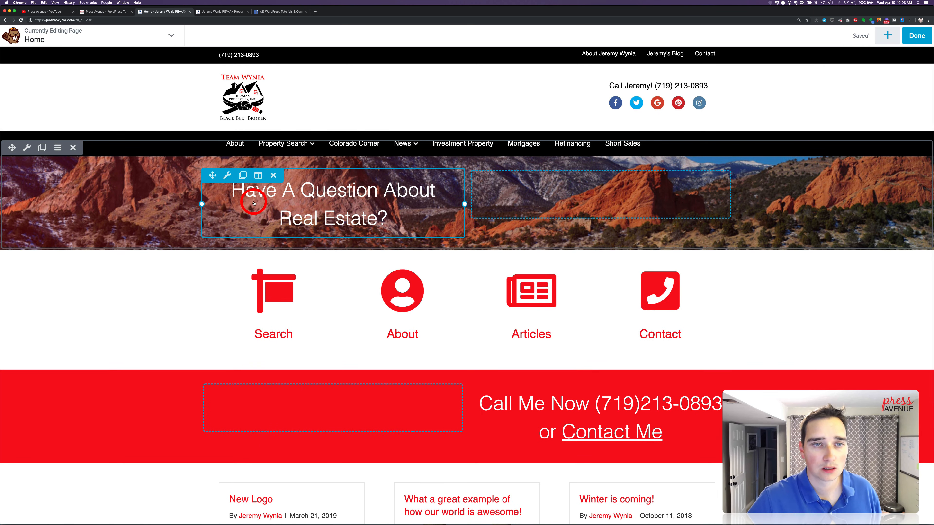
# Set the "Have A Question About Real Estate?" text module's top and bottom margins to 55 px
pyautogui.click(332, 200)
pyautogui.click(819, 116)
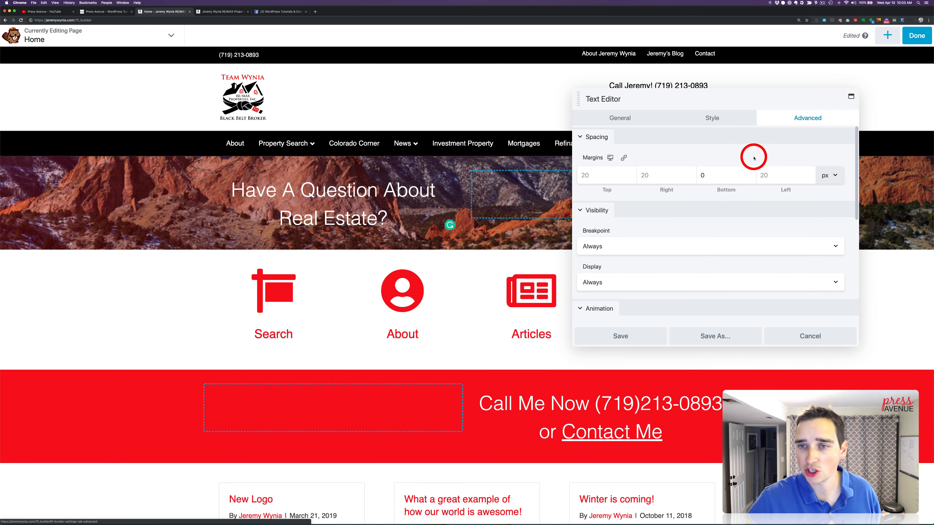
pyautogui.click(590, 175)
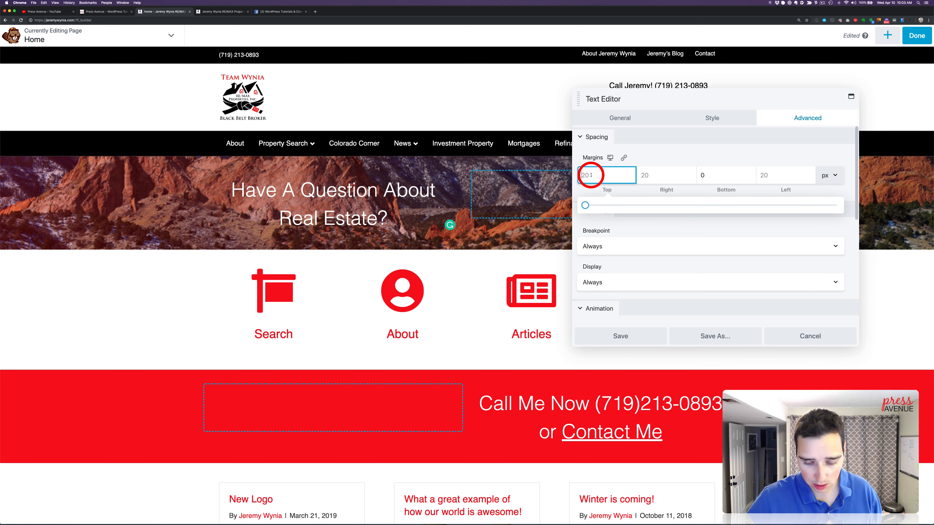
pyautogui.write('55')
pyautogui.click(734, 174)
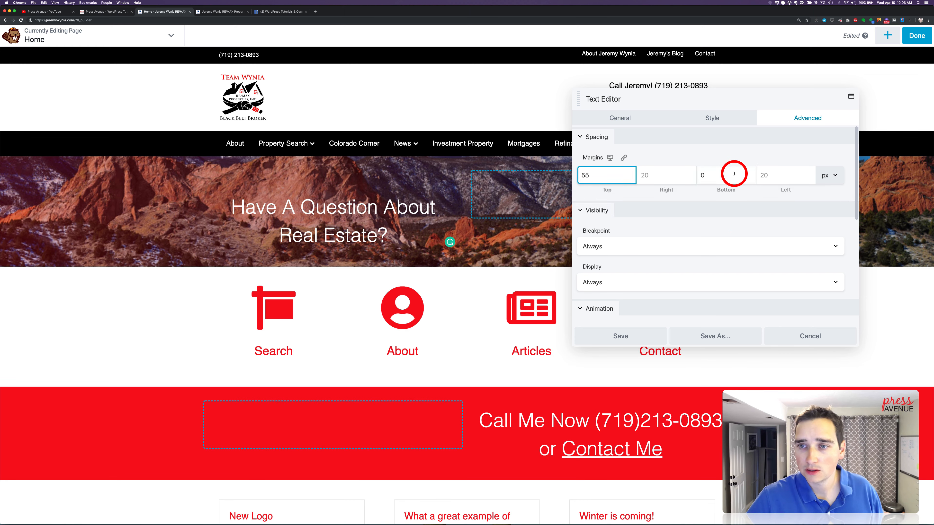
pyautogui.press('BackSpace')
pyautogui.write('55')
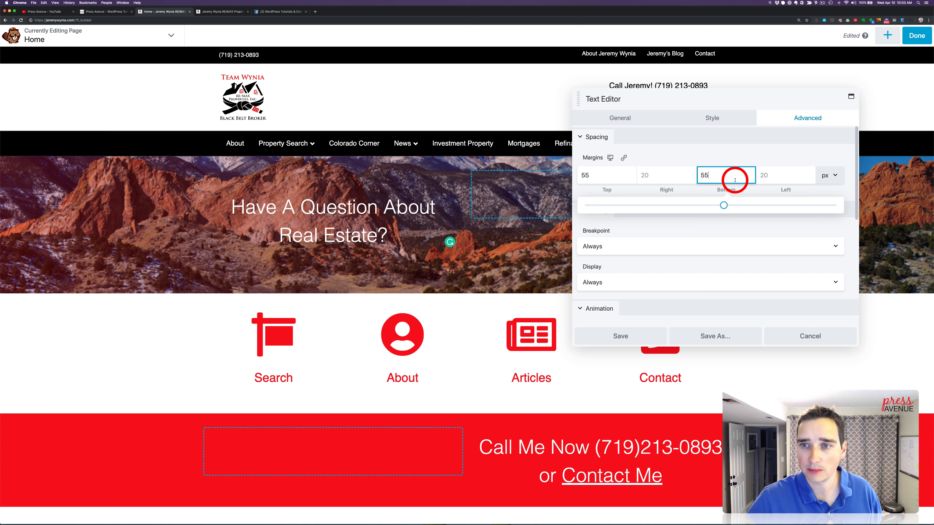
# Set the question text module's top and bottom margins to 88 px and save the module
pyautogui.doubleClick(602, 176)
pyautogui.write('8')
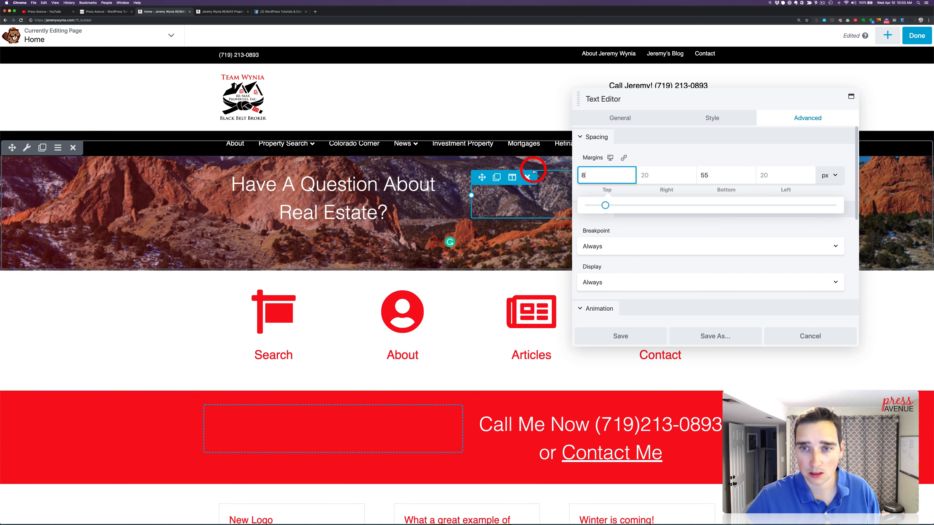
pyautogui.write('8')
pyautogui.doubleClick(719, 175)
pyautogui.write('88')
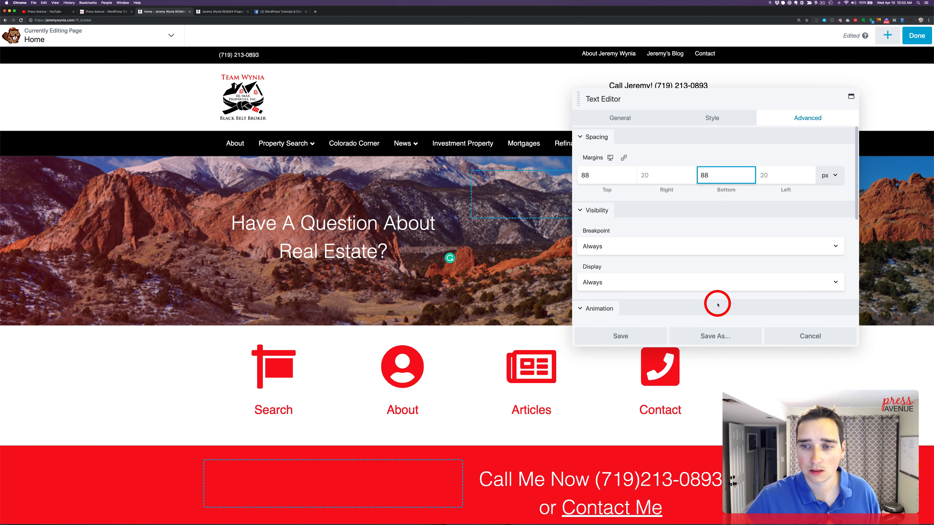
pyautogui.click(647, 337)
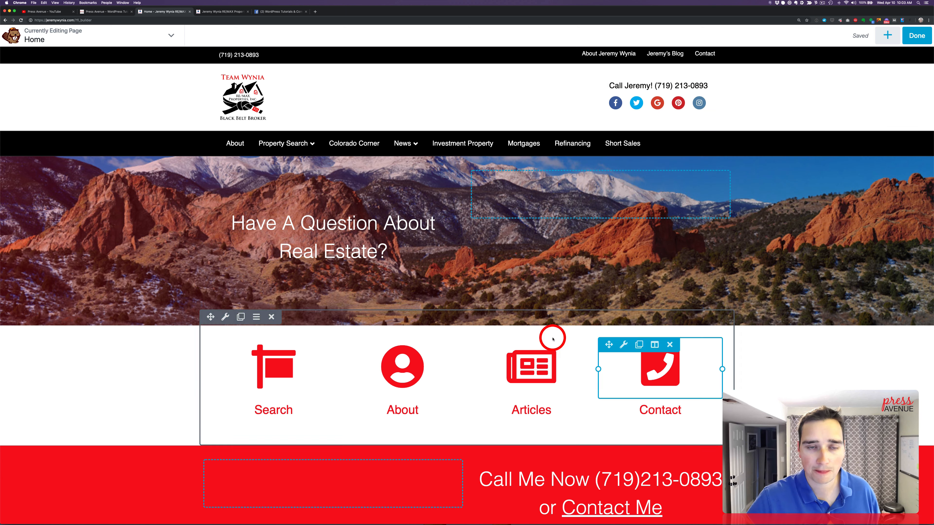
# Move the "Call Me Now or Contact Me" text module from the red row into the empty column of the mountain photo row
pyautogui.scroll(-2, 490, 384)
pyautogui.moveTo(481, 392); pyautogui.dragTo(584, 191)
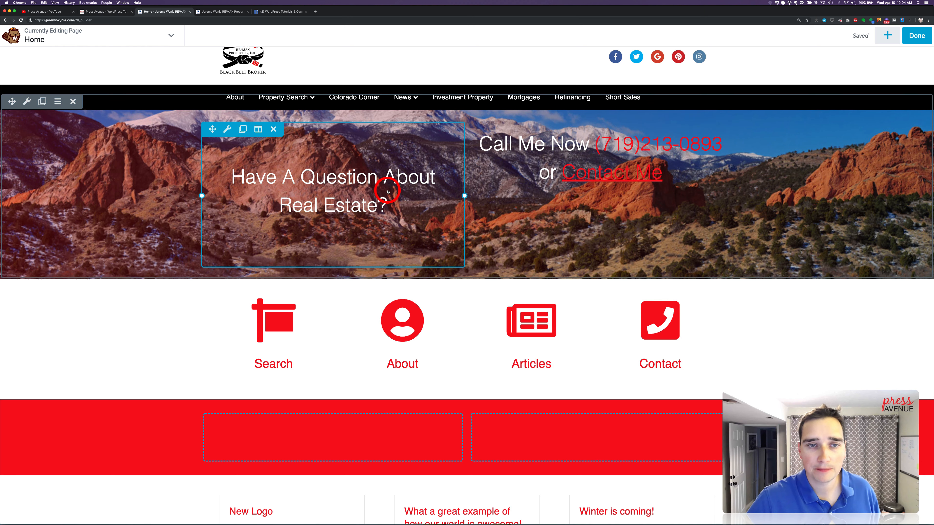
# Set the mountain photo row's top and bottom padding to 88 px and save the row settings
pyautogui.click(24, 105)
pyautogui.click(757, 120)
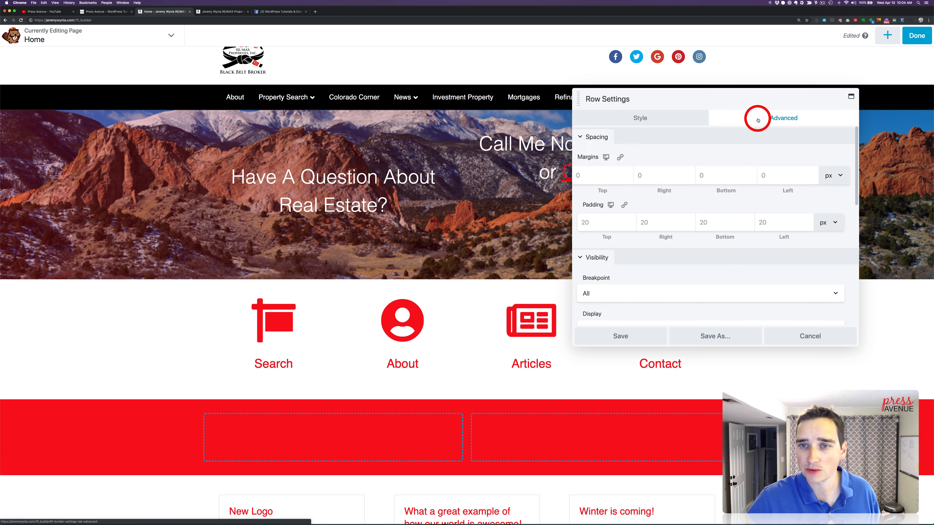
pyautogui.click(604, 223)
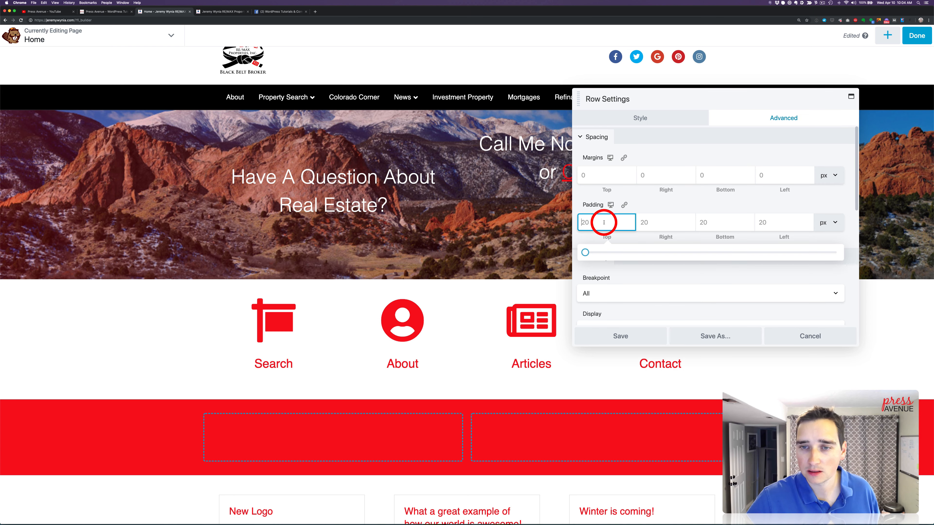
pyautogui.write('88')
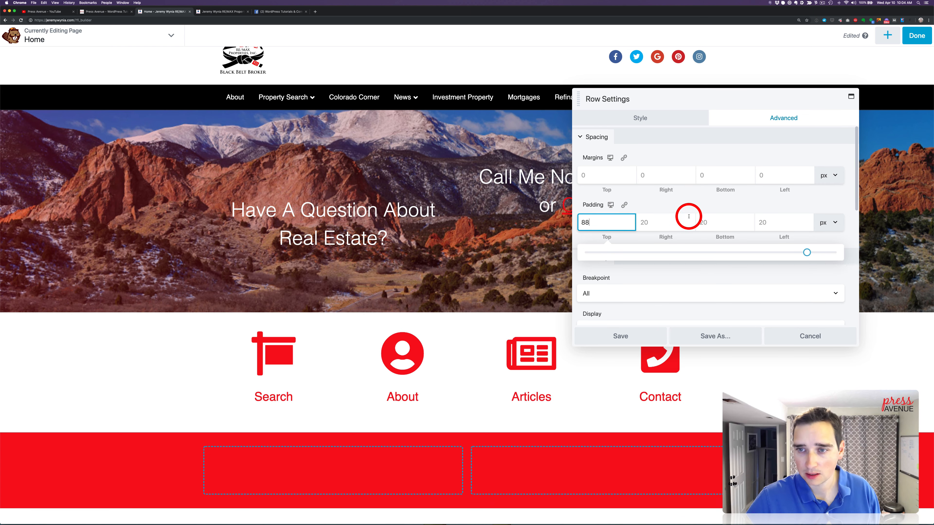
pyautogui.click(712, 221)
pyautogui.write('88')
pyautogui.click(638, 338)
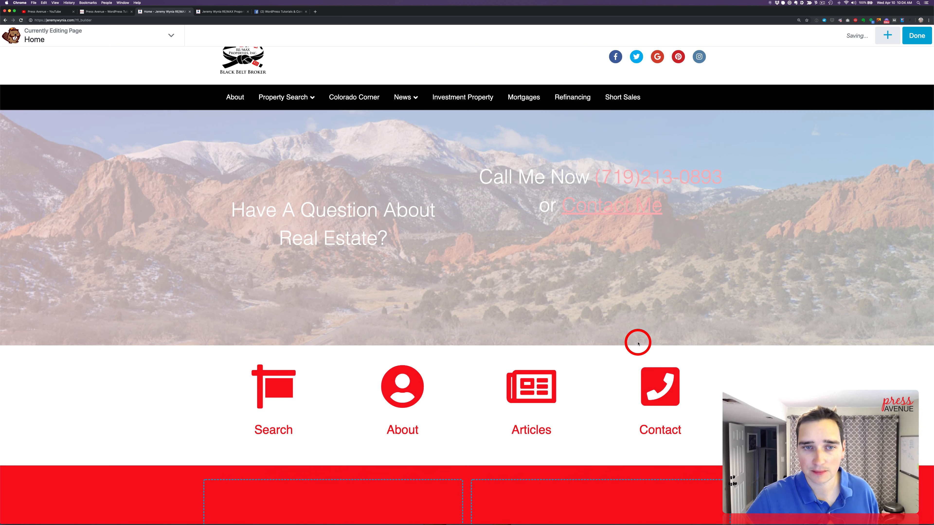
# Clear the top and bottom margins of the "Have A Question About Real Estate?" text module and save it
pyautogui.click(404, 229)
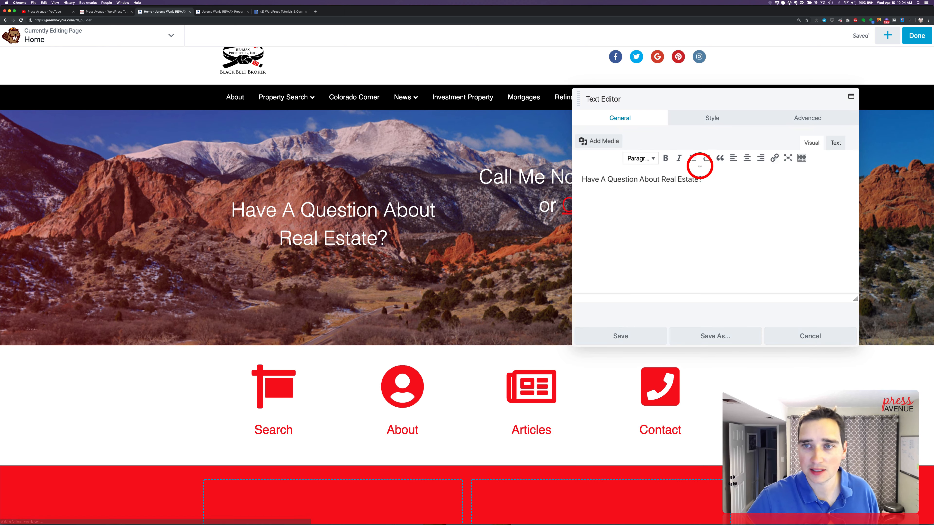
pyautogui.click(809, 117)
pyautogui.moveTo(625, 175); pyautogui.dragTo(564, 172)
pyautogui.press('BackSpace')
pyautogui.doubleClick(728, 175)
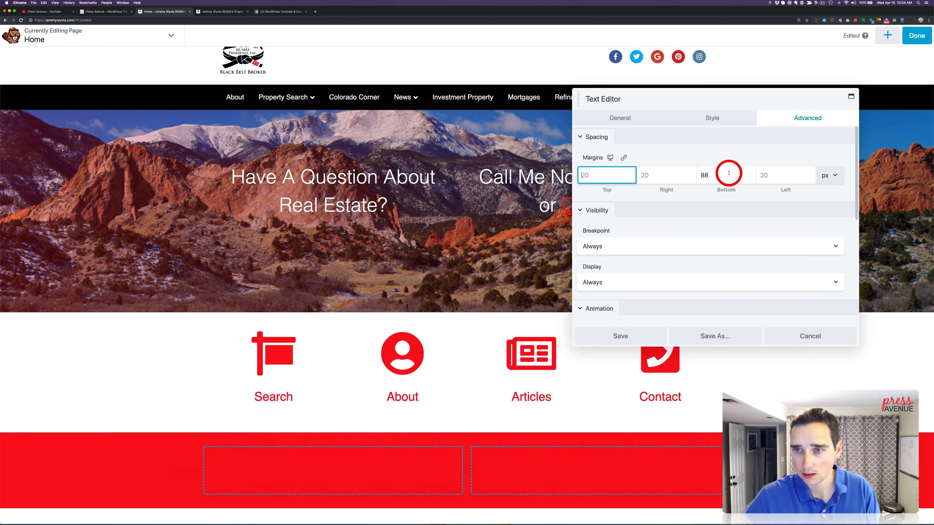
pyautogui.press('BackSpace')
pyautogui.click(627, 335)
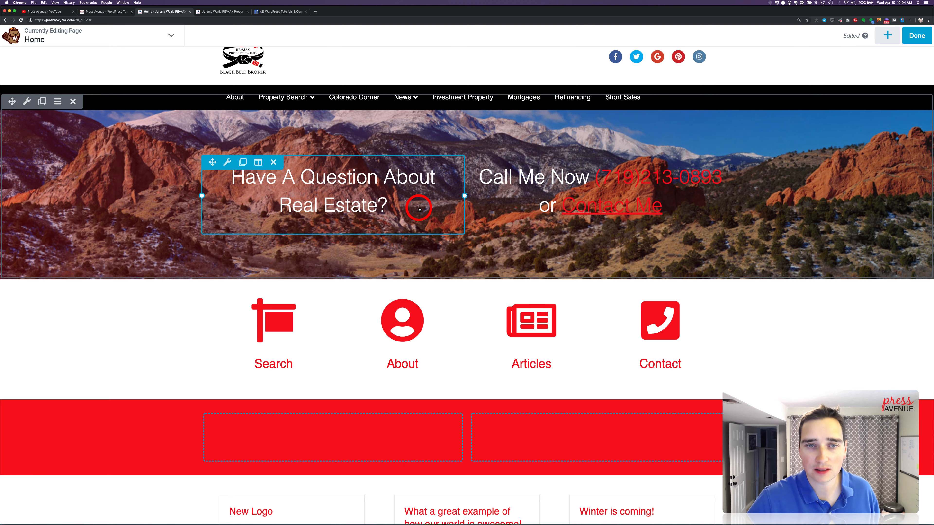
# Turn on Equalize Heights for the photo row's column with the question text, adjust its content's vertical alignment and save the column settings
pyautogui.scroll(3, 431, 209)
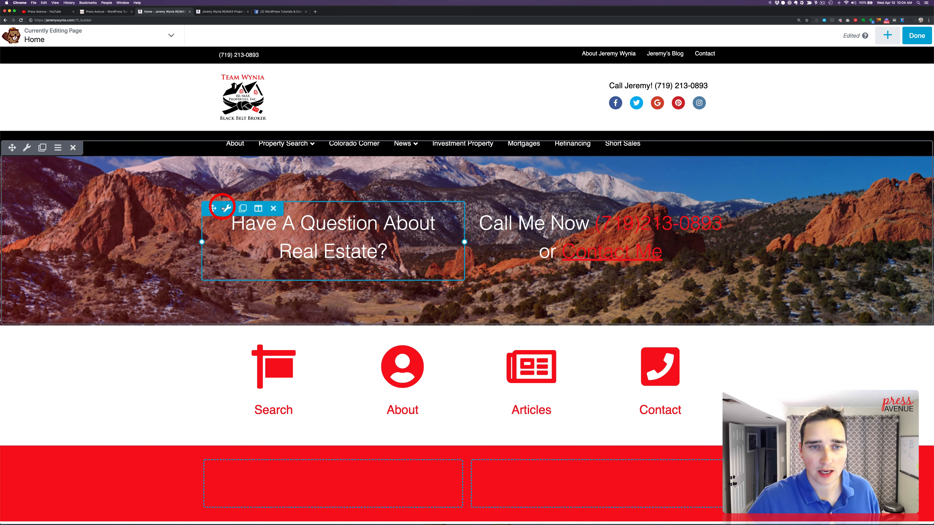
pyautogui.click(261, 210)
pyautogui.click(267, 222)
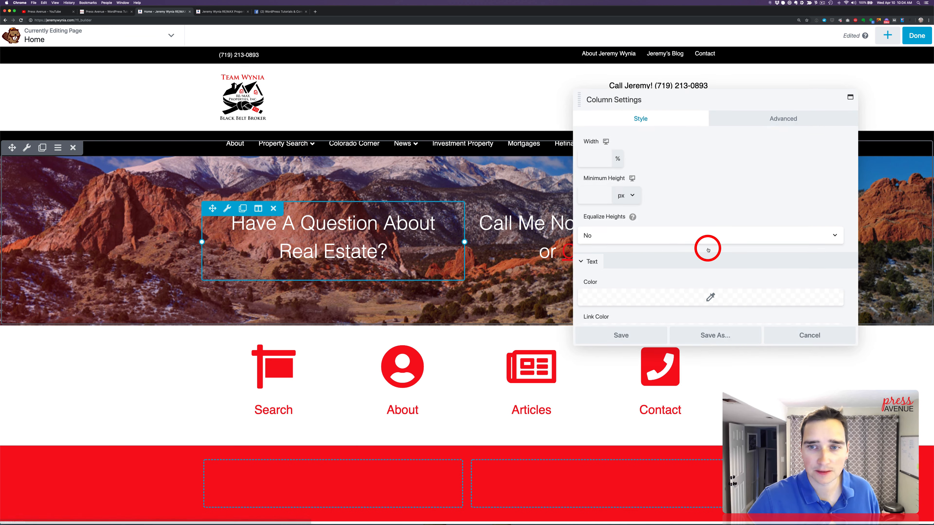
pyautogui.scroll(-1, 650, 182)
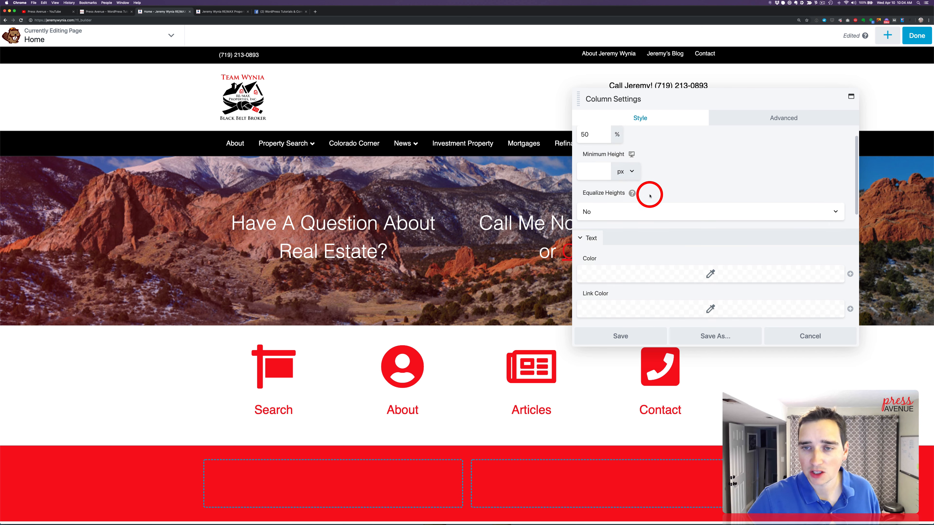
pyautogui.click(650, 212)
pyautogui.click(650, 222)
pyautogui.click(639, 248)
pyautogui.click(639, 258)
pyautogui.click(648, 336)
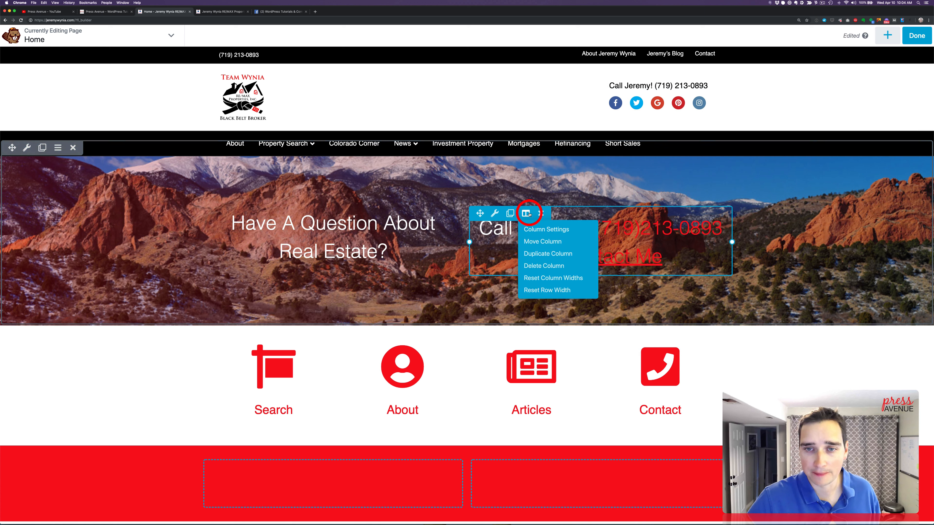
# Turn off Equalize Heights for the photo row's column containing the "Call Me Now" text and save the column settings
pyautogui.click(541, 228)
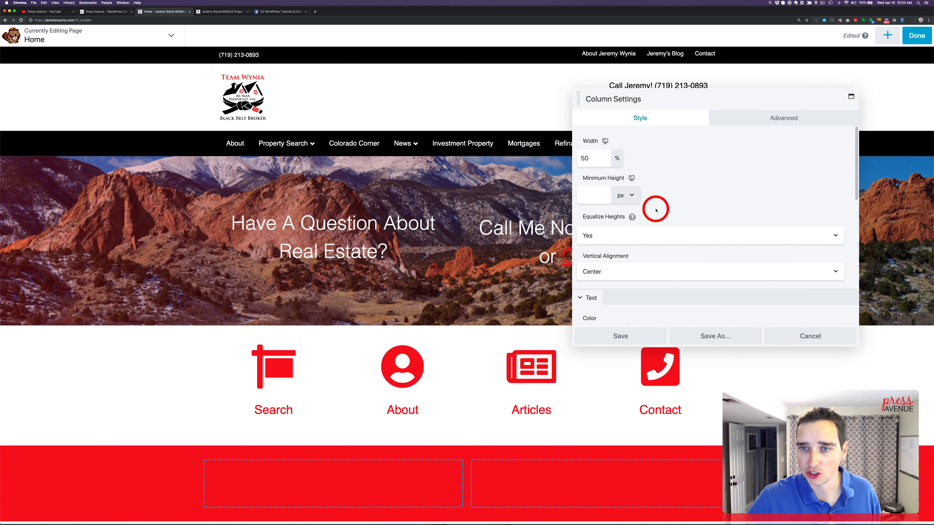
pyautogui.click(623, 236)
pyautogui.click(621, 229)
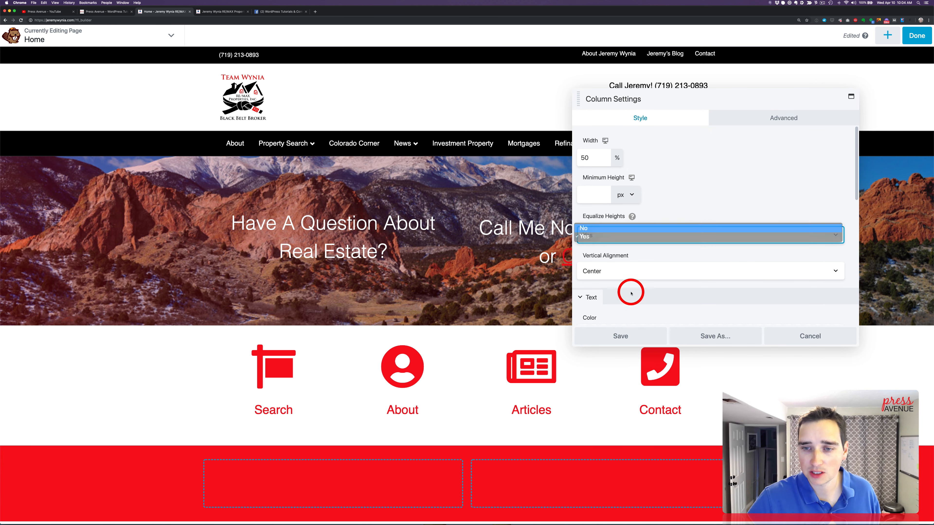
pyautogui.click(625, 335)
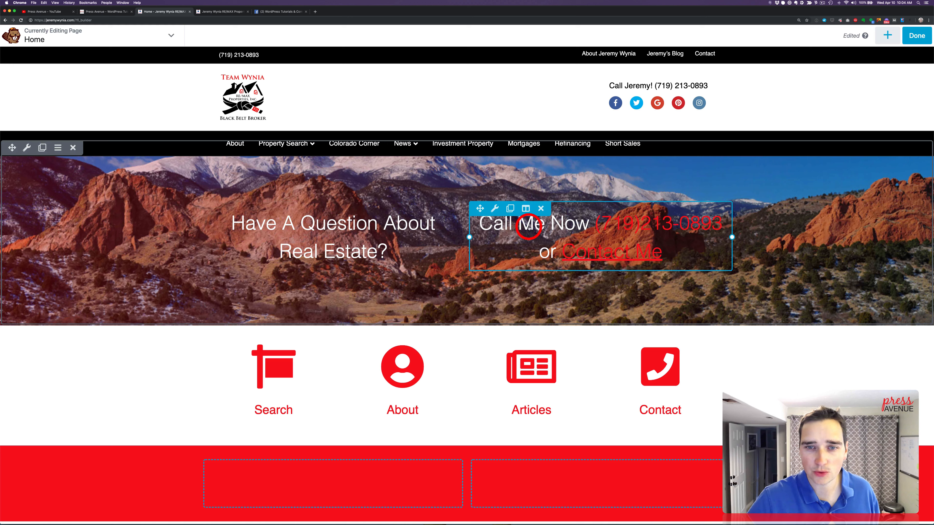
# Copy the "Call Me Now or Contact Me" text below the question in the "Have A Question About Real Estate?" module, save it, and delete the original module
pyautogui.click(556, 228)
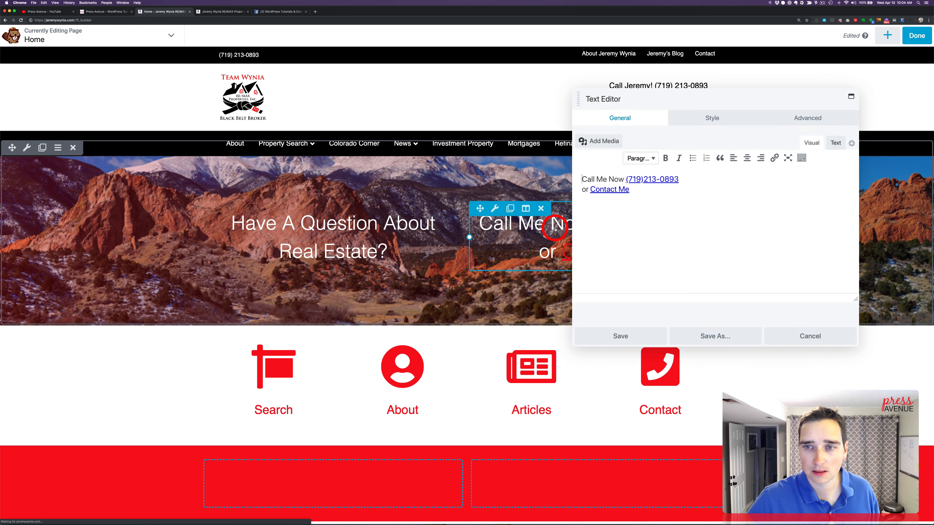
pyautogui.click(650, 211)
pyautogui.press('super+a')
pyautogui.press('super+c')
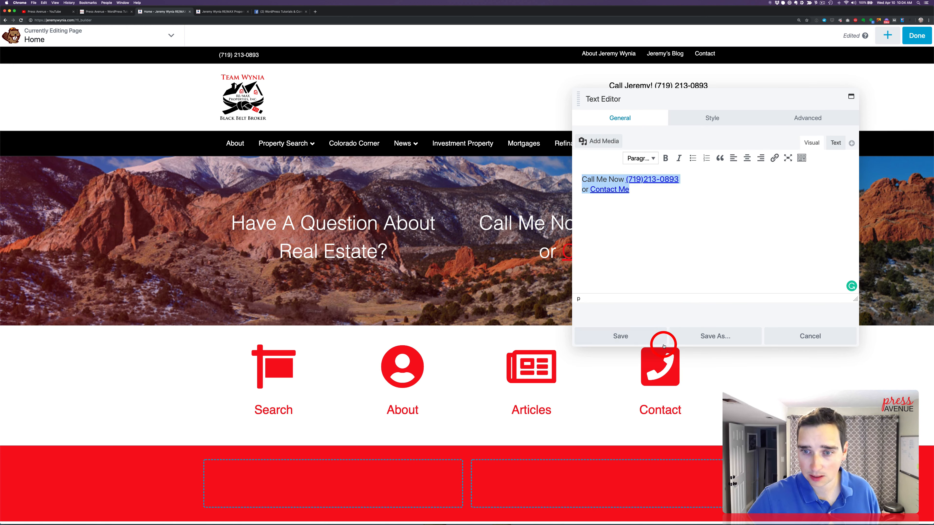
pyautogui.click(592, 335)
pyautogui.click(416, 246)
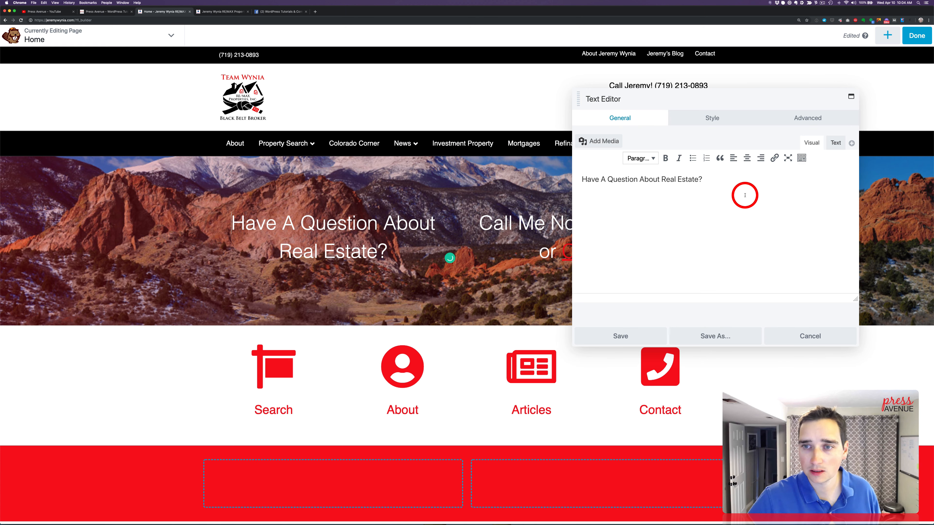
pyautogui.press('super+v')
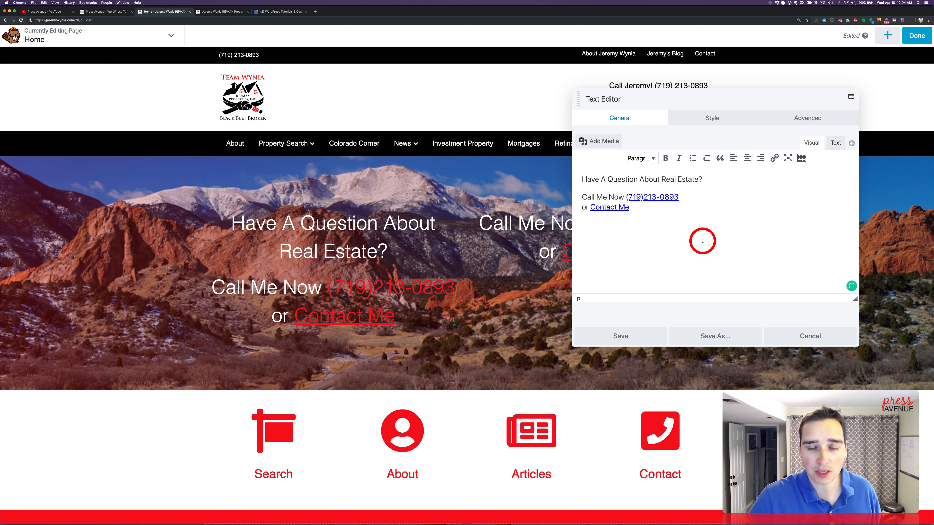
pyautogui.click(637, 339)
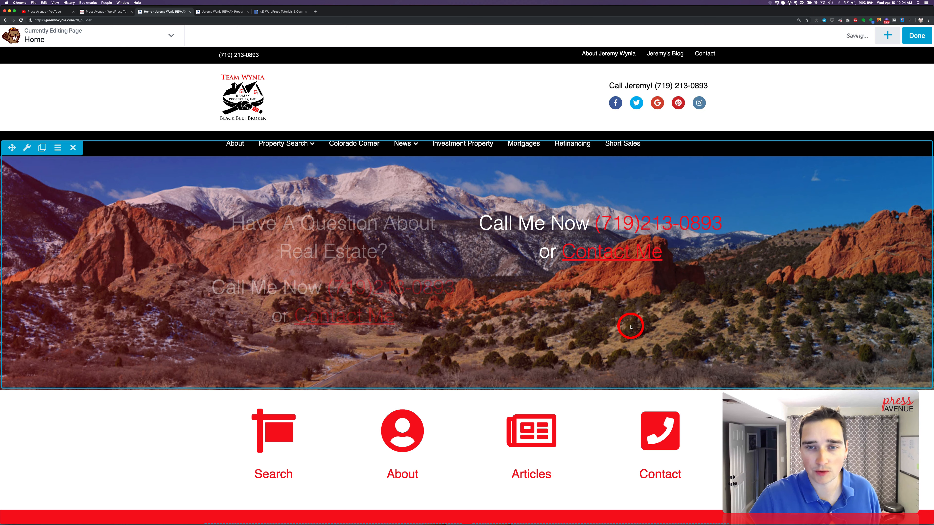
pyautogui.click(541, 208)
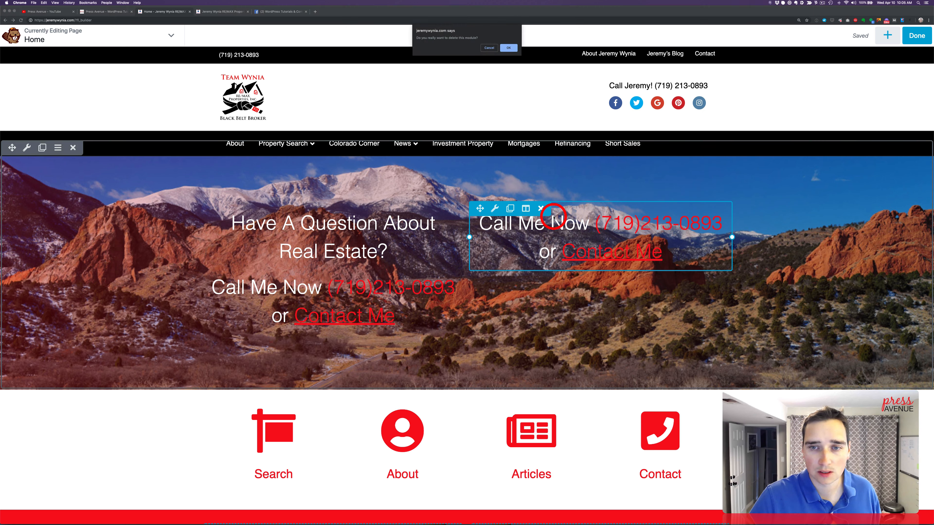
pyautogui.click(509, 48)
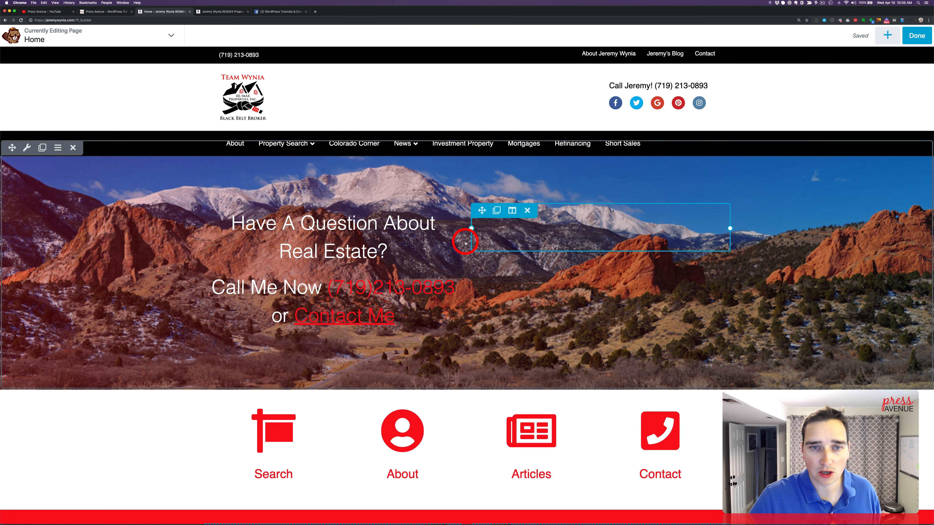
# Set the mountain photo row's linear overlay gradient angle to 231 and its second color to rgba(0,0,0,0.75), and save the row
pyautogui.click(27, 148)
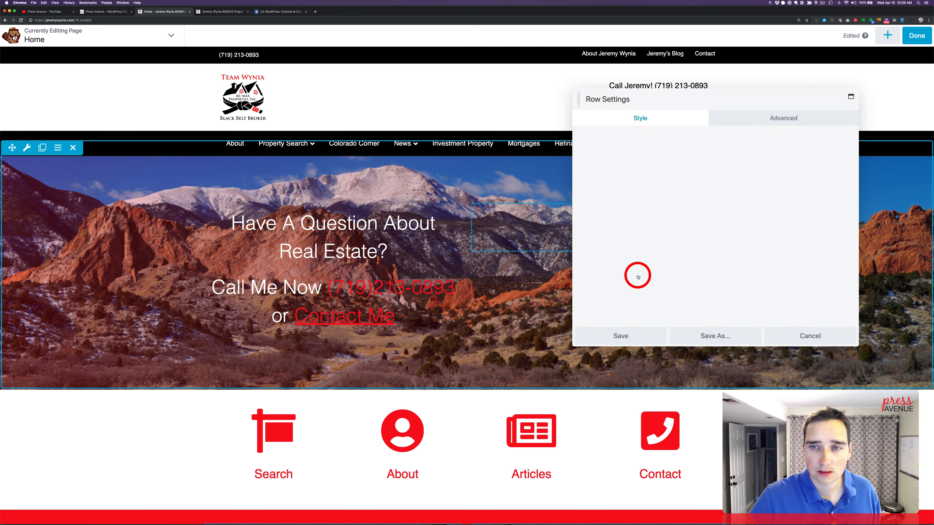
pyautogui.scroll(-10, 711, 250)
pyautogui.scroll(-8, 712, 252)
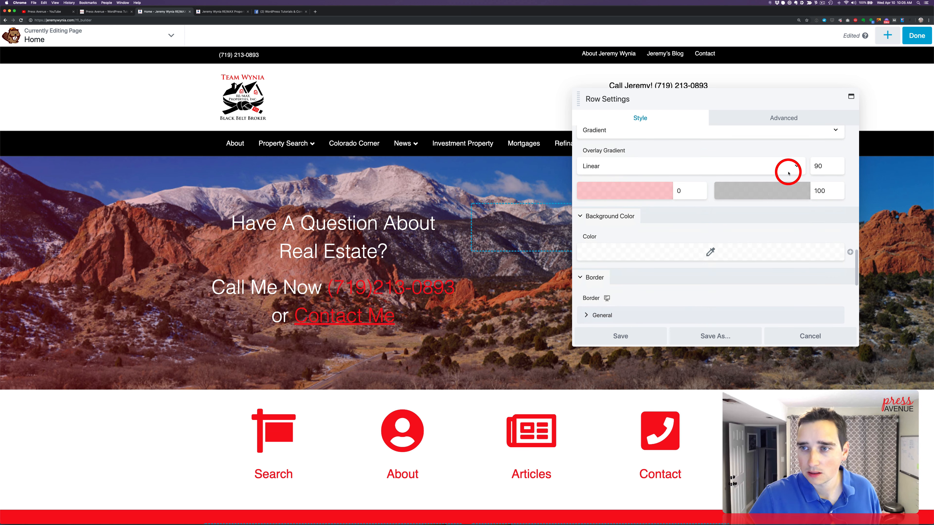
pyautogui.click(819, 167)
pyautogui.moveTo(648, 184); pyautogui.dragTo(733, 188)
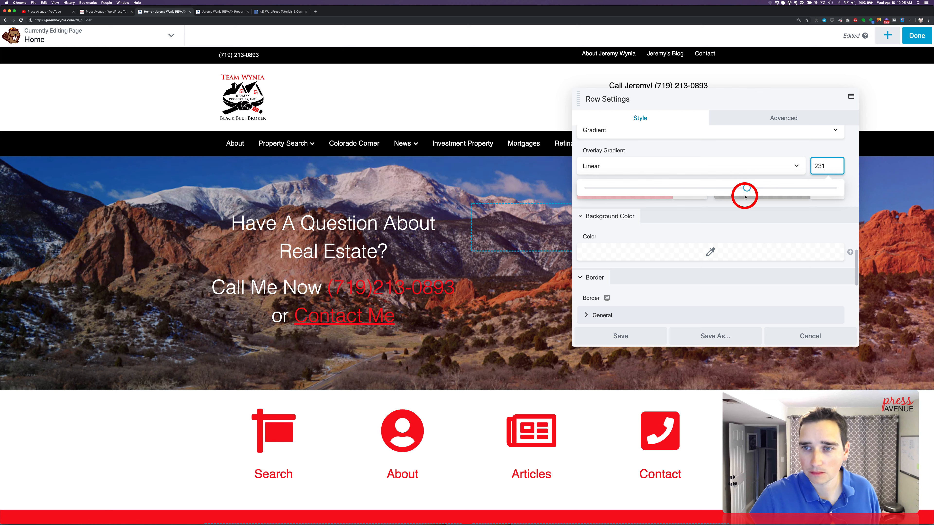
pyautogui.click(780, 196)
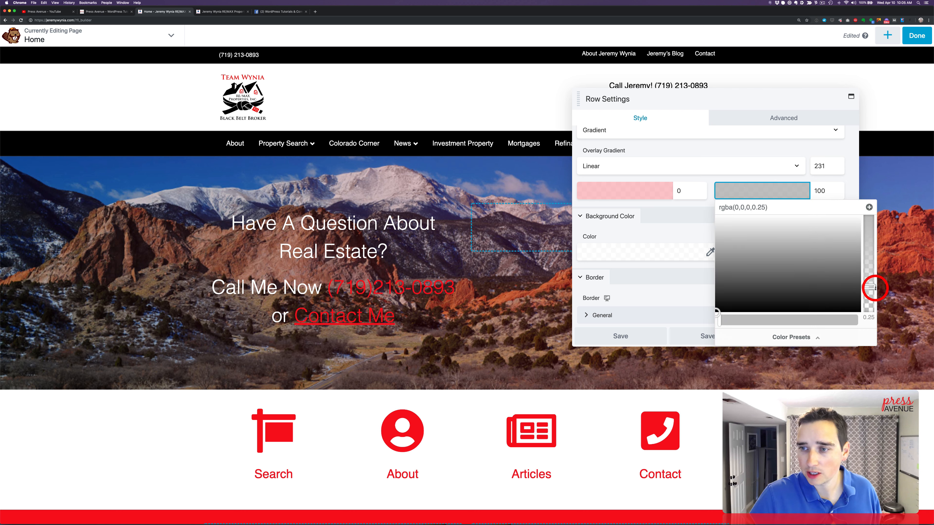
pyautogui.click(866, 283)
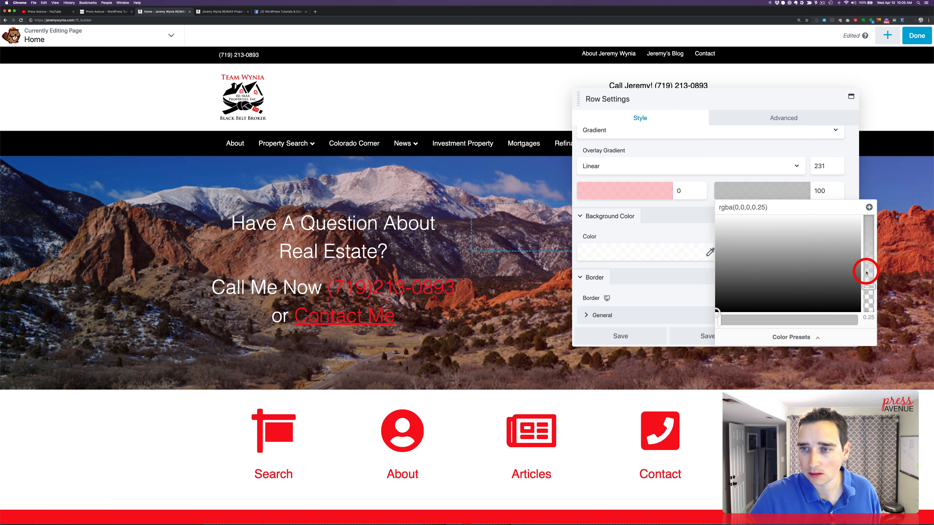
pyautogui.moveTo(868, 284); pyautogui.dragTo(866, 245)
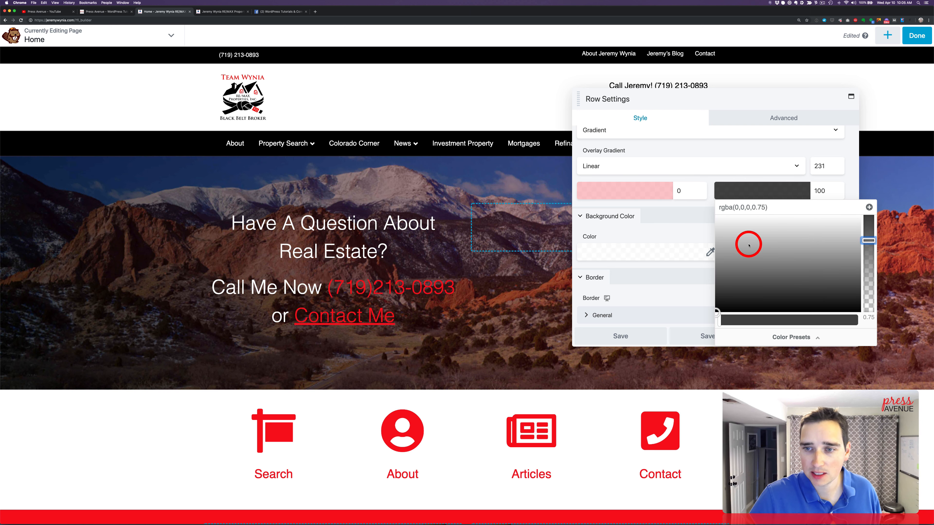
pyautogui.click(639, 341)
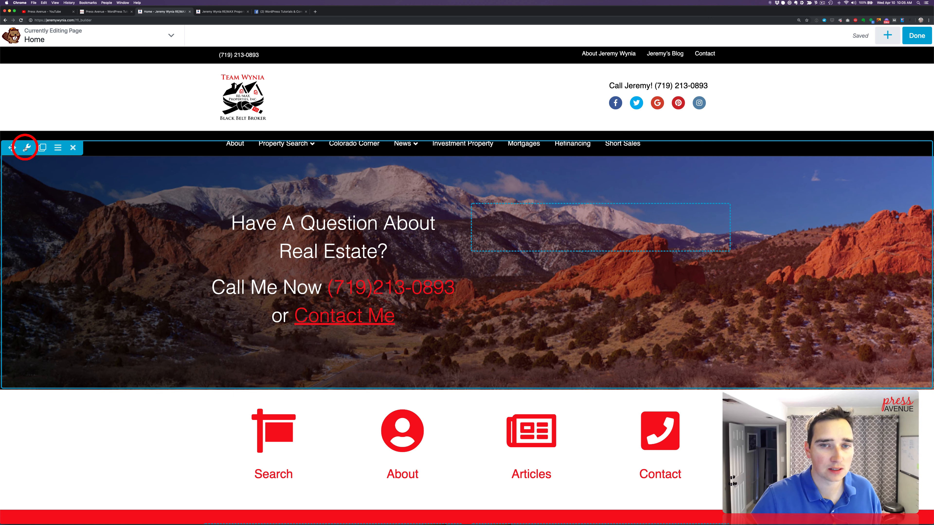
# Set the mountain photo row's top and bottom padding to 55 px and save the row settings
pyautogui.click(26, 148)
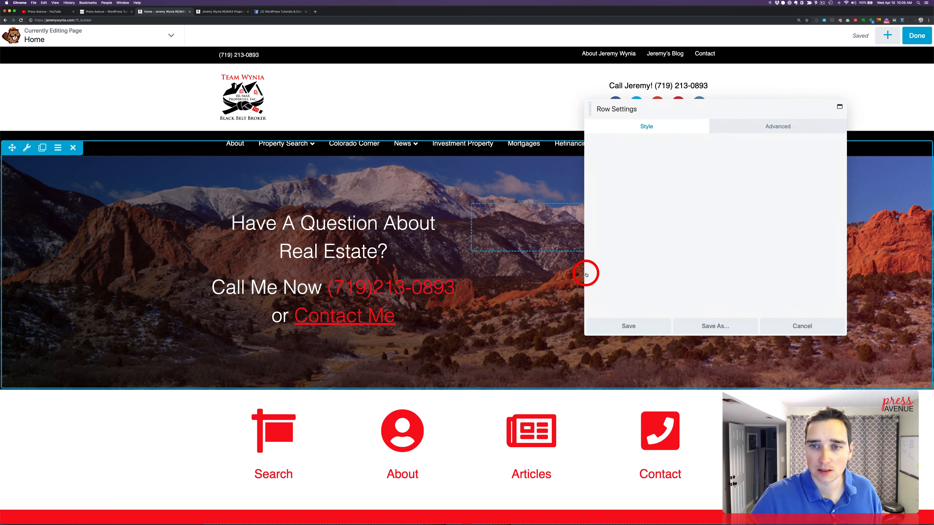
pyautogui.click(768, 118)
pyautogui.click(614, 180)
pyautogui.doubleClick(589, 223)
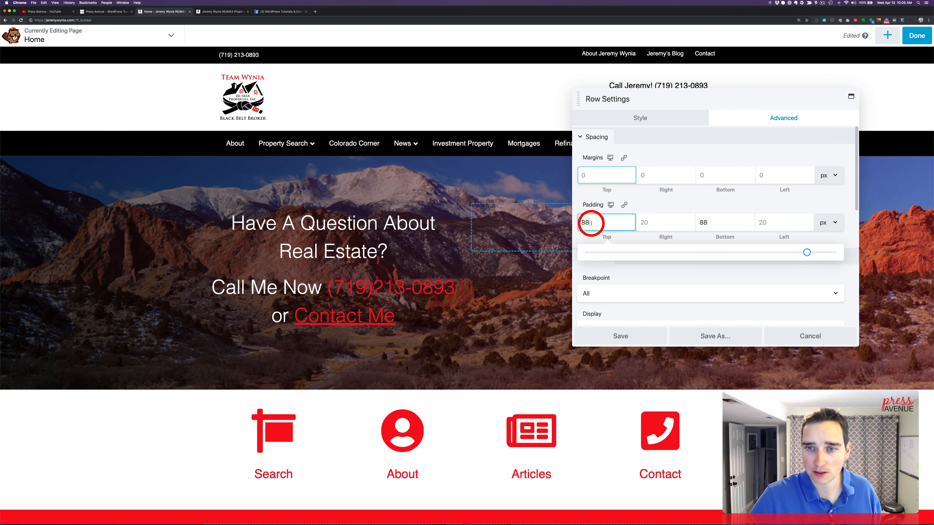
pyautogui.write('55')
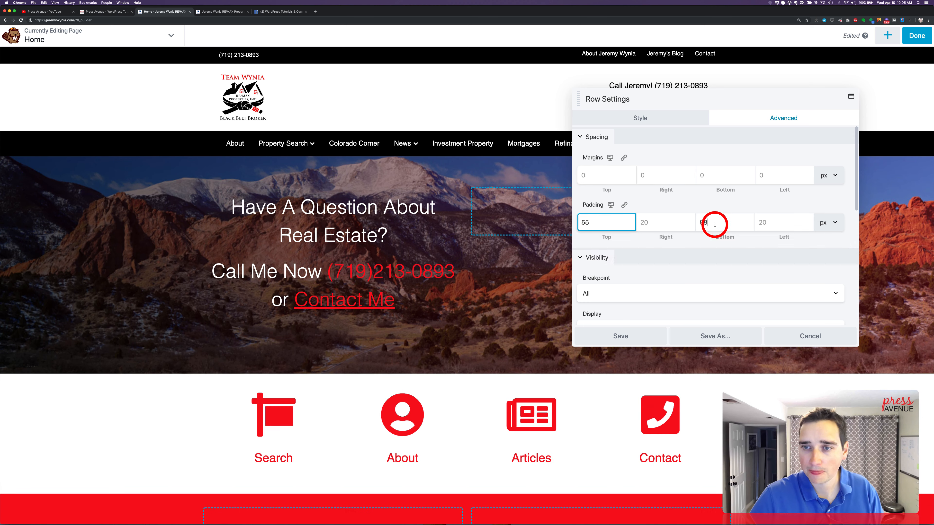
pyautogui.doubleClick(715, 223)
pyautogui.write('55')
pyautogui.click(640, 335)
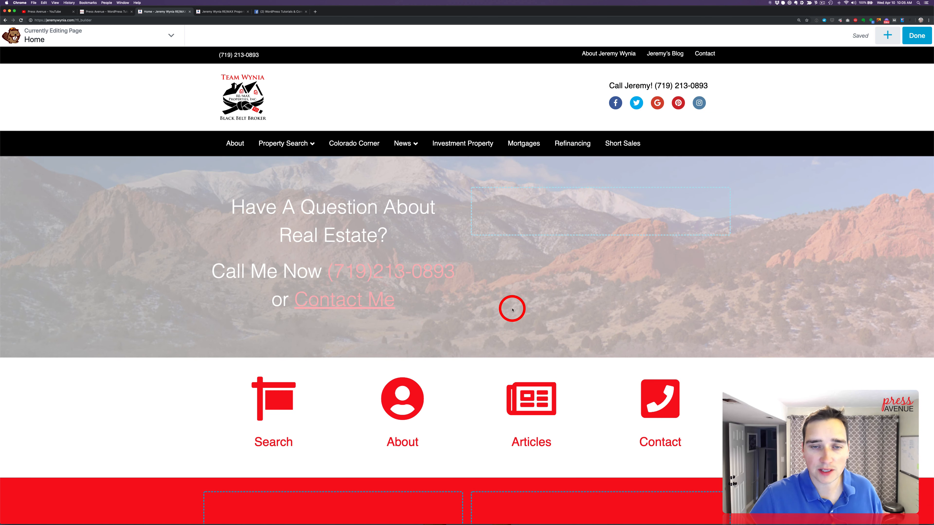
# Review the Home page layout down to its footer and publish the changes
pyautogui.scroll(-5, 581, 328)
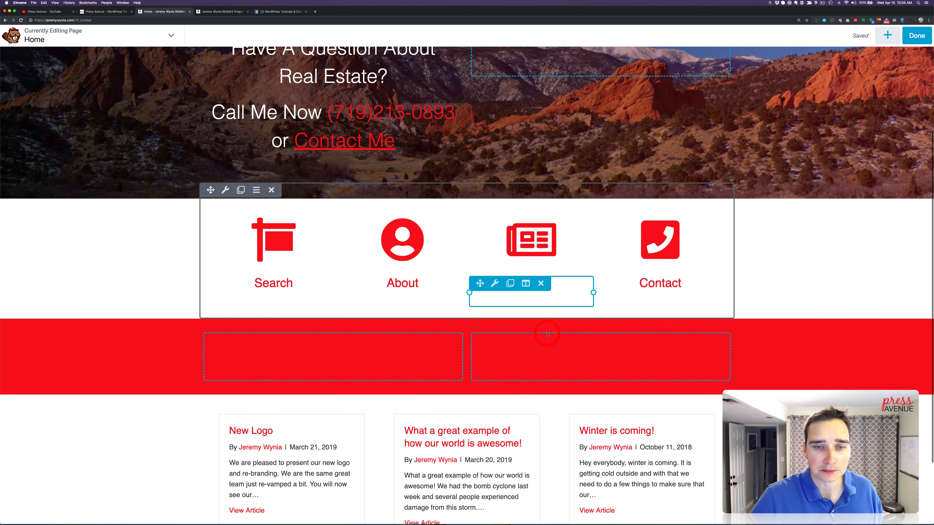
pyautogui.scroll(-2, 561, 363)
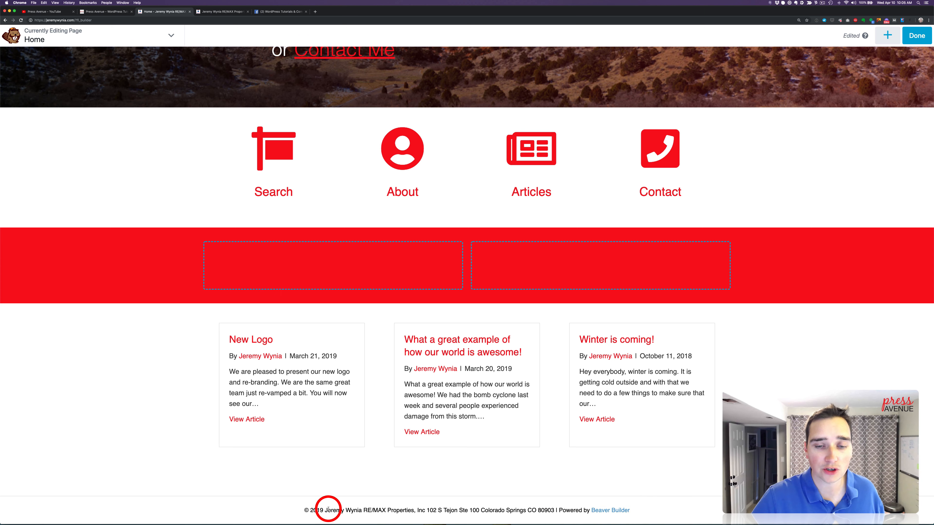
pyautogui.scroll(7, 508, 213)
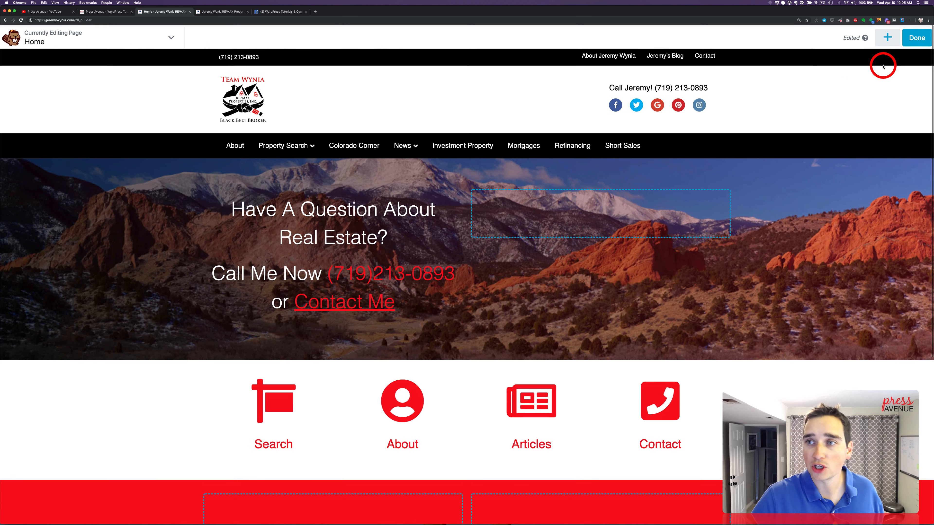
pyautogui.click(915, 36)
pyautogui.click(889, 36)
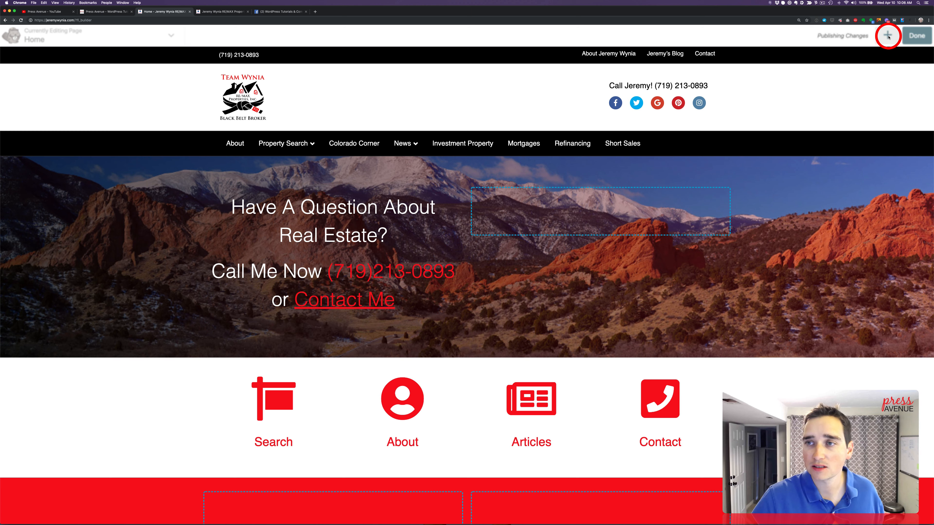
# Add a new Themer Layout titled Footer with the Footer layout type
pyautogui.moveTo(268, 32)
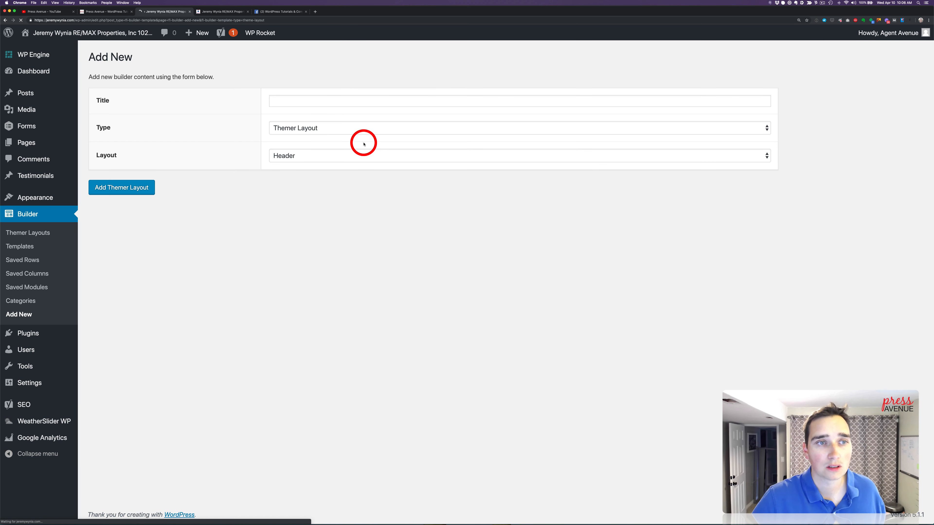
pyautogui.click(316, 99)
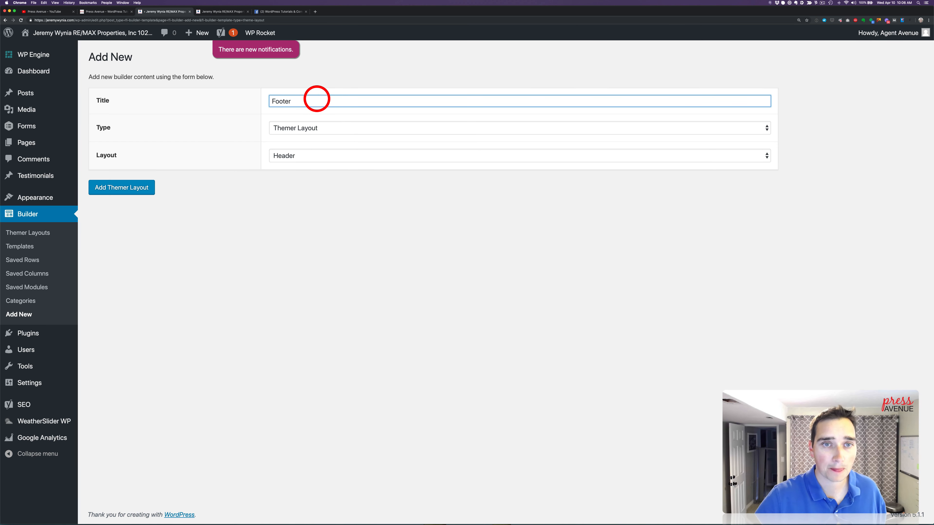
pyautogui.click(319, 155)
pyautogui.click(318, 167)
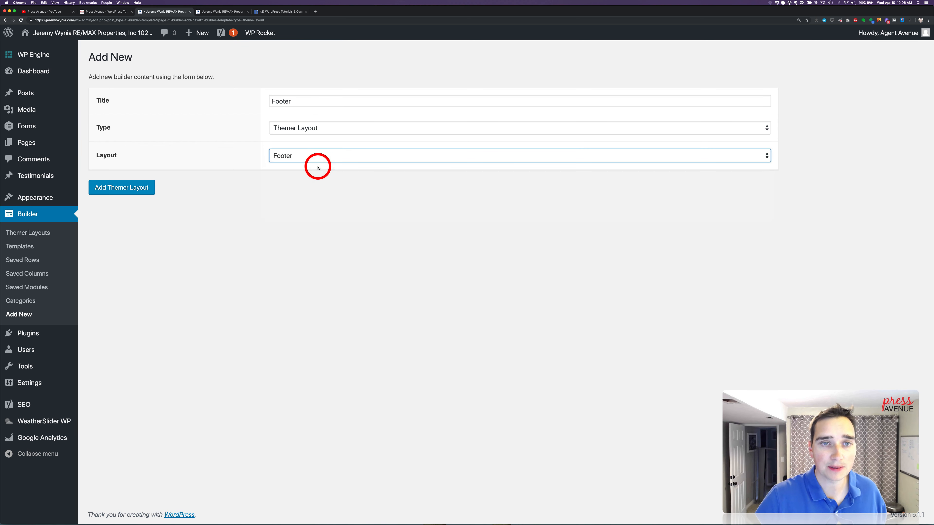
pyautogui.click(110, 192)
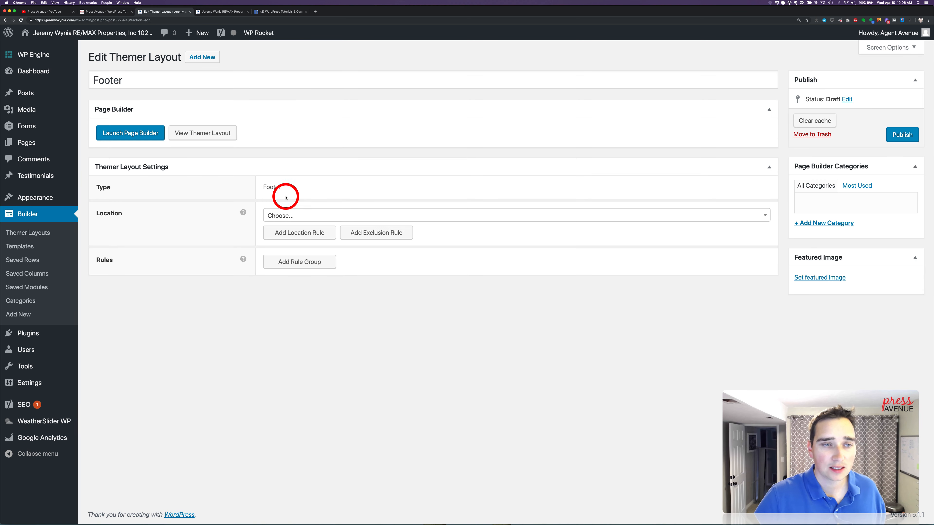
# Set the Footer layout's location to Entire Site and open it in the page builder
pyautogui.click(266, 217)
pyautogui.click(310, 276)
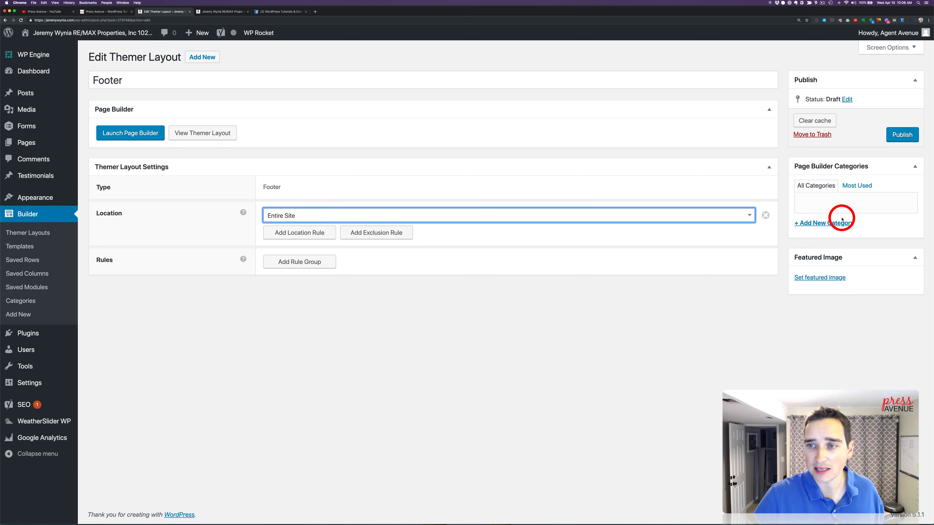
pyautogui.click(137, 134)
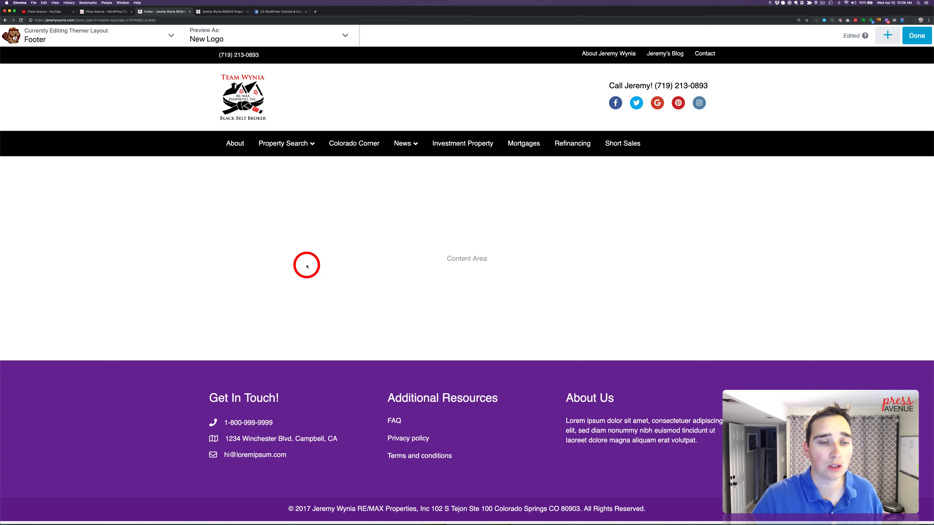
# Set the main footer row's background color to the black preset #000000 and save the row settings
pyautogui.click(26, 355)
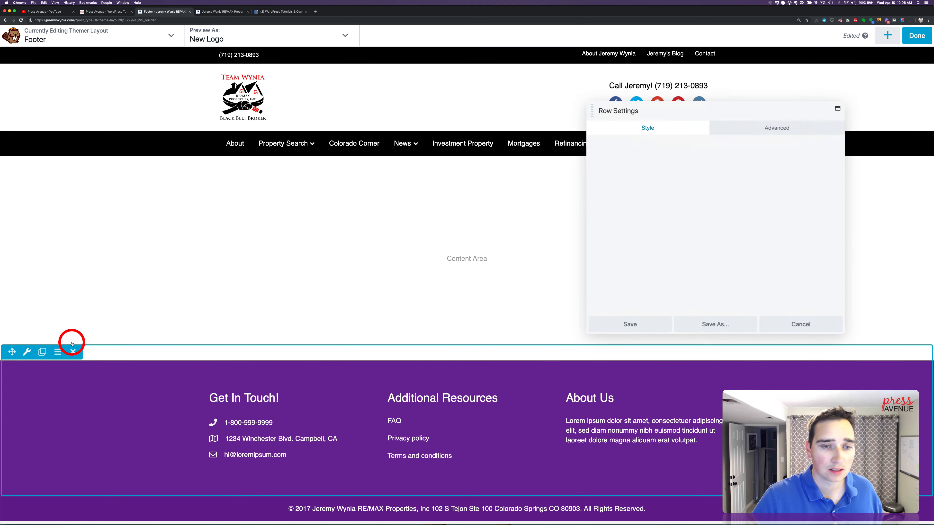
pyautogui.scroll(-5, 684, 269)
pyautogui.scroll(-2, 683, 270)
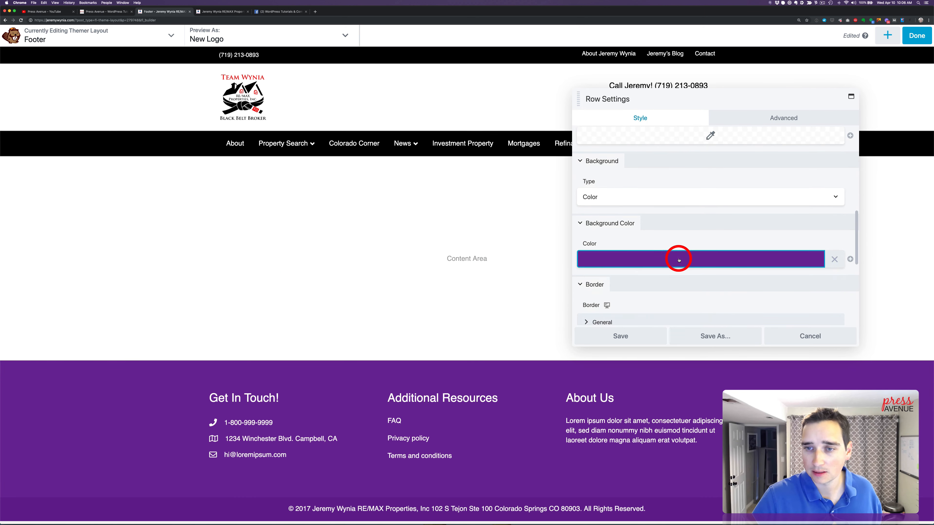
pyautogui.click(678, 259)
pyautogui.click(678, 408)
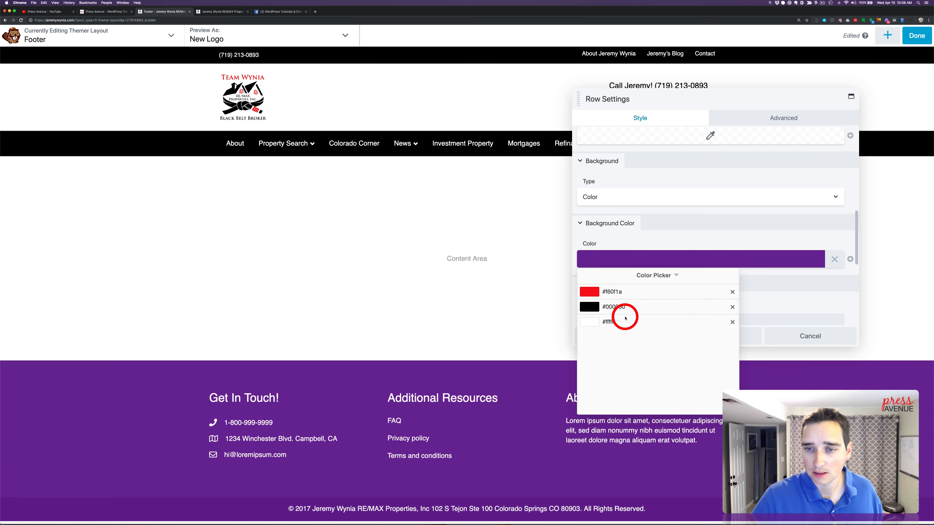
pyautogui.click(625, 313)
pyautogui.click(669, 225)
pyautogui.scroll(-5, 685, 304)
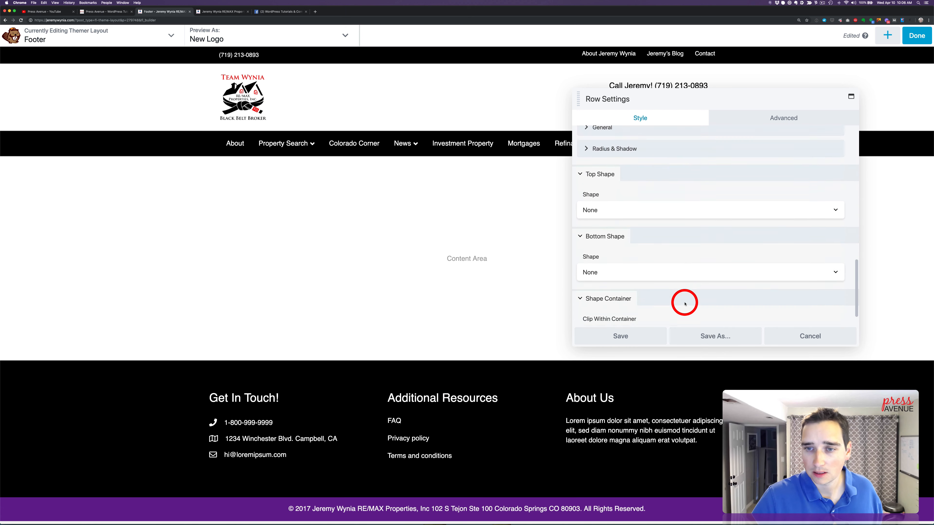
pyautogui.click(634, 339)
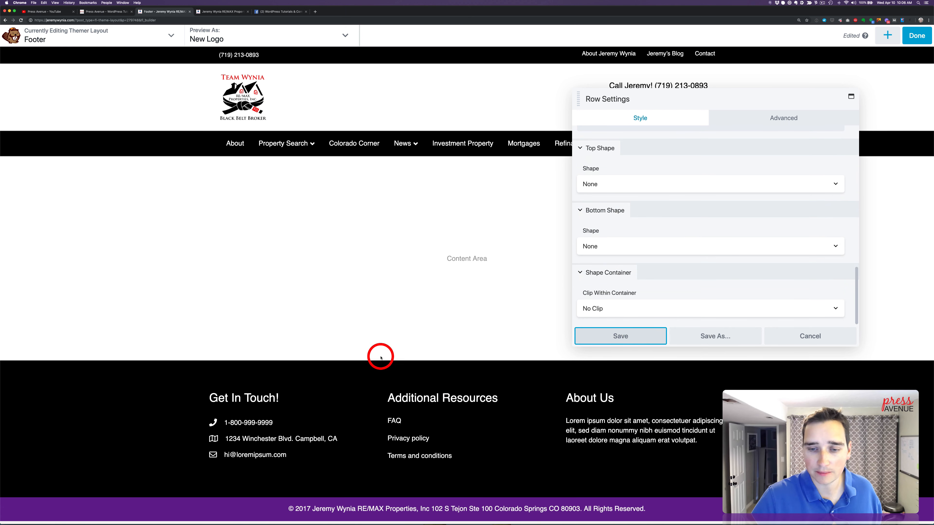
# Set the copyright row's background color to the red preset #f60f1a and save the row settings
pyautogui.moveTo(181, 511)
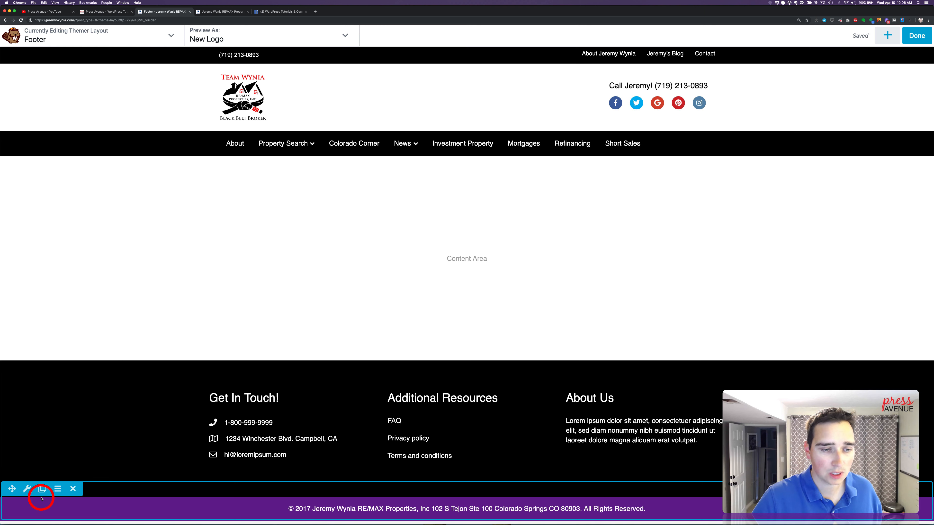
pyautogui.click(26, 490)
pyautogui.scroll(-4, 721, 265)
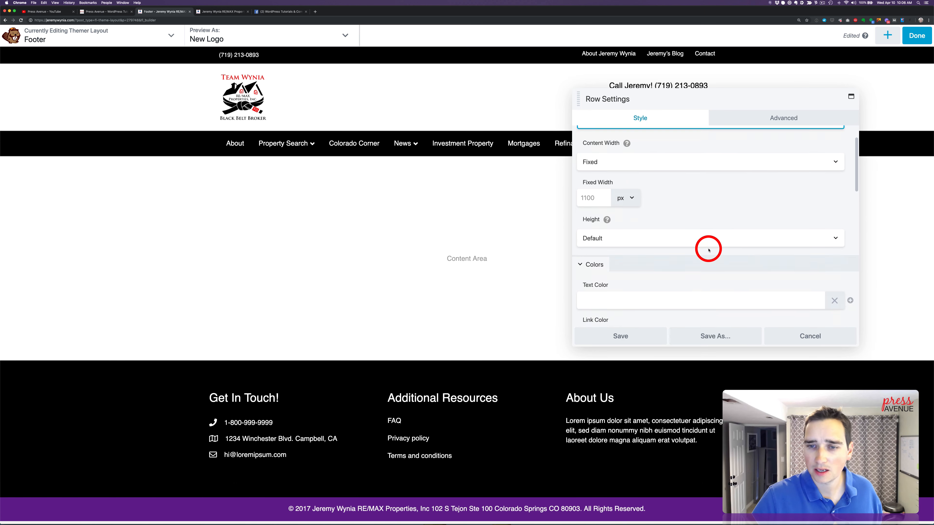
pyautogui.scroll(-5, 708, 250)
pyautogui.click(702, 237)
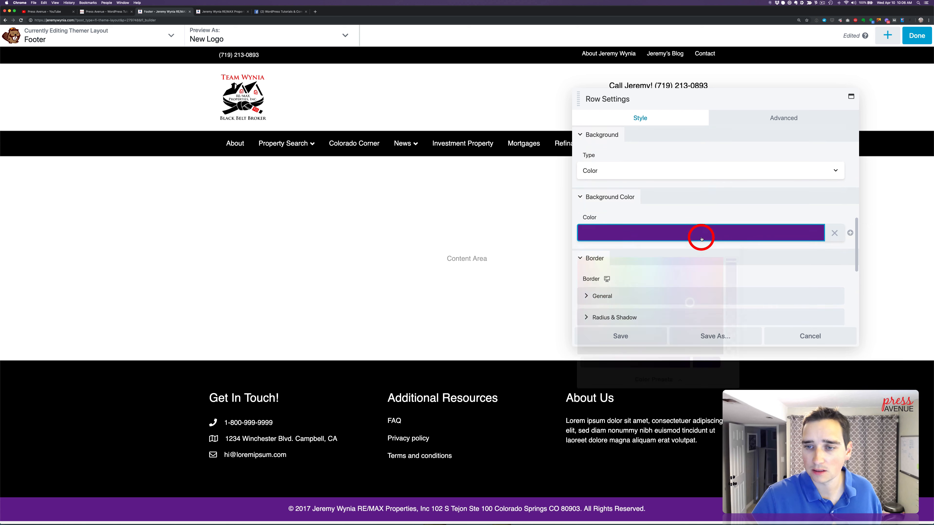
pyautogui.click(712, 381)
pyautogui.click(612, 266)
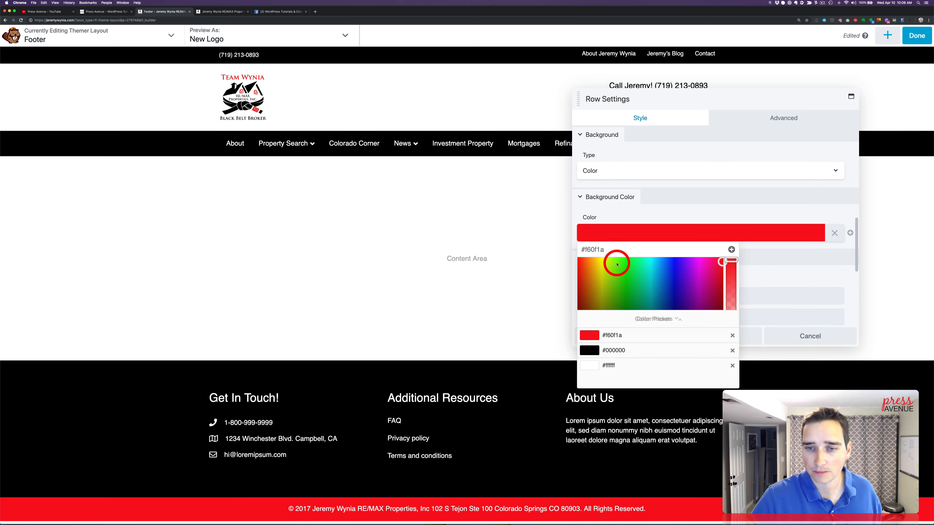
pyautogui.click(707, 195)
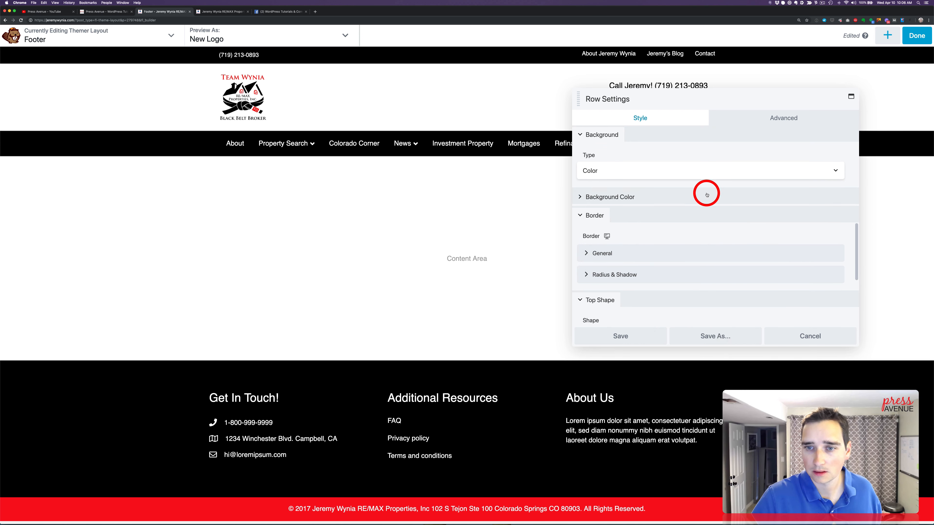
pyautogui.scroll(-2, 658, 208)
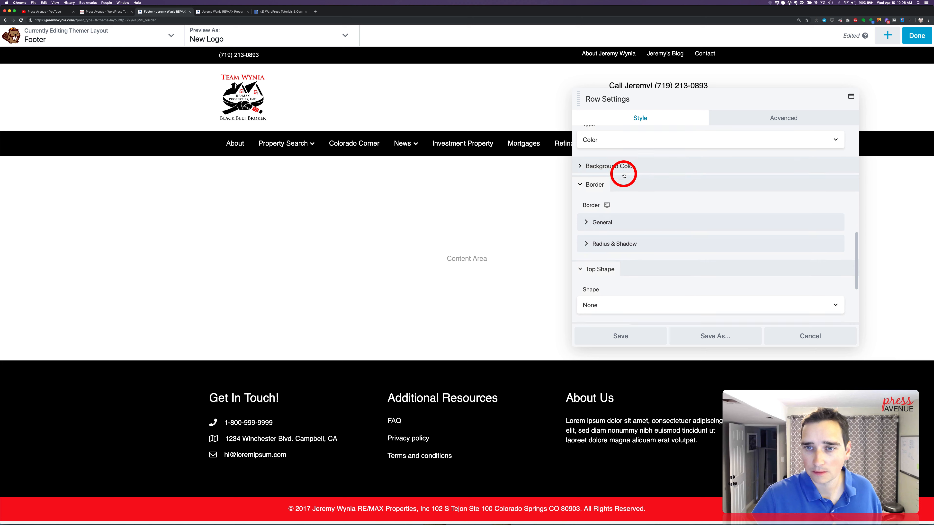
pyautogui.click(629, 334)
# Replace the year 2017 in the copyright text with the [fl_year] shortcode and save the text
pyautogui.click(423, 509)
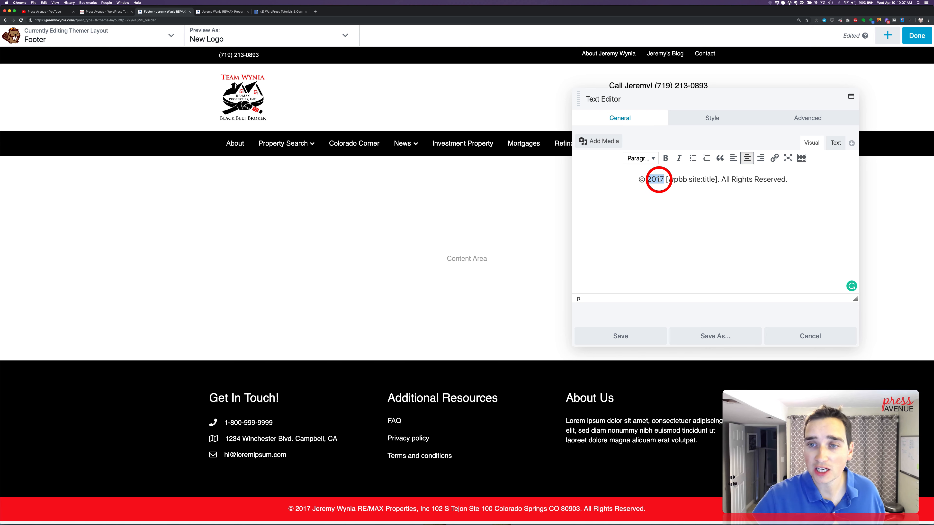
pyautogui.write('[]')
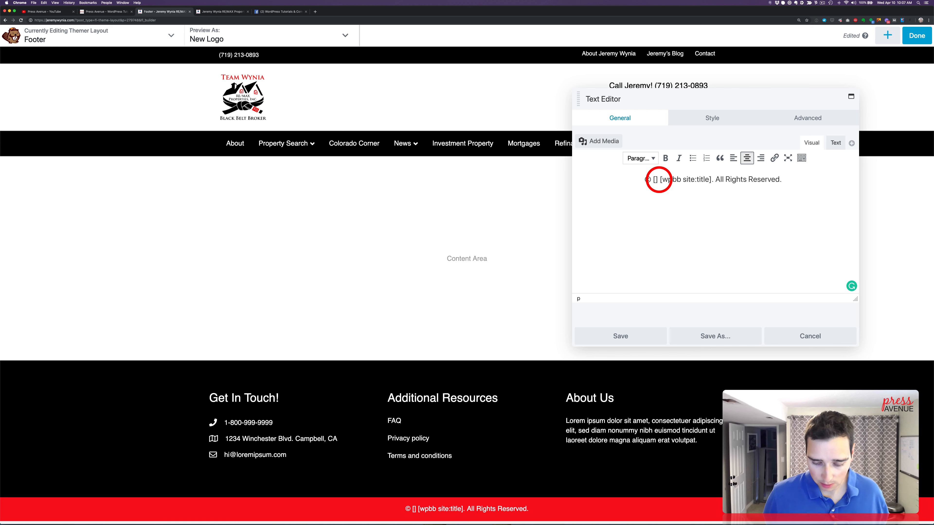
pyautogui.write('fl_yea')
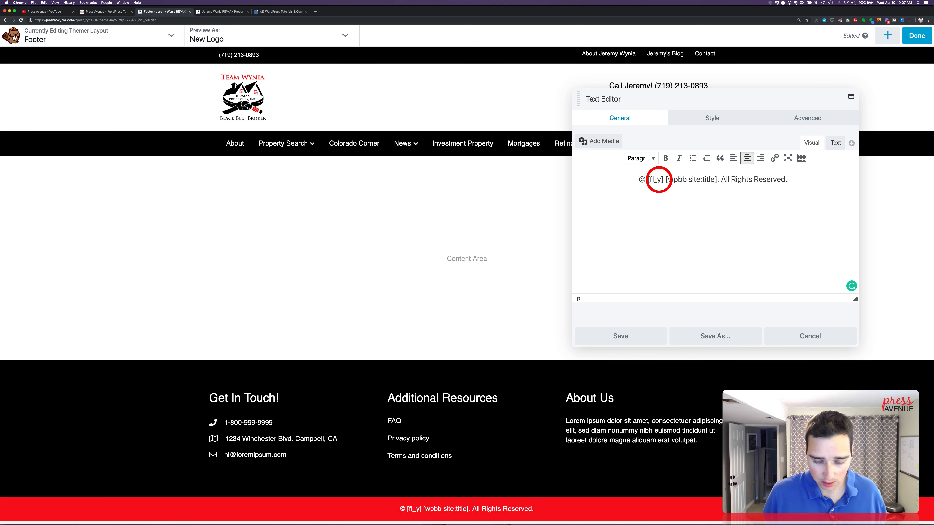
pyautogui.write('r')
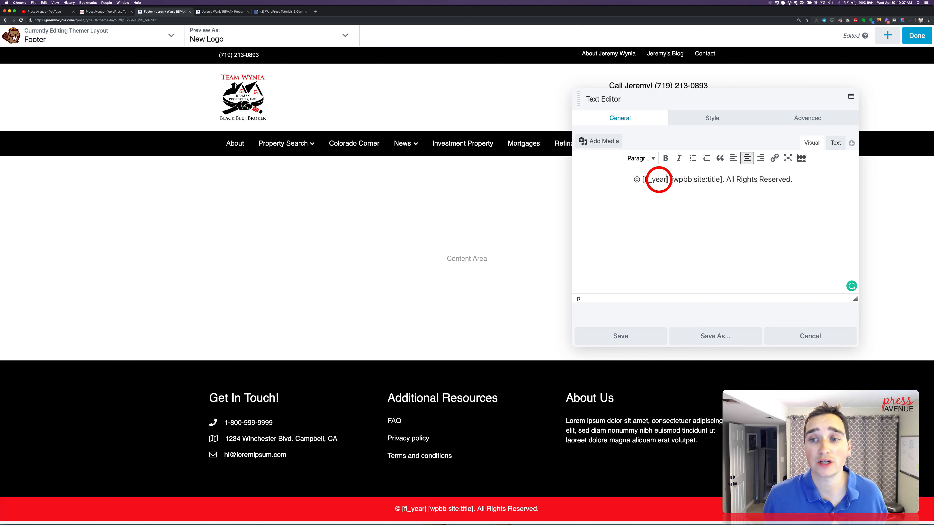
pyautogui.click(653, 334)
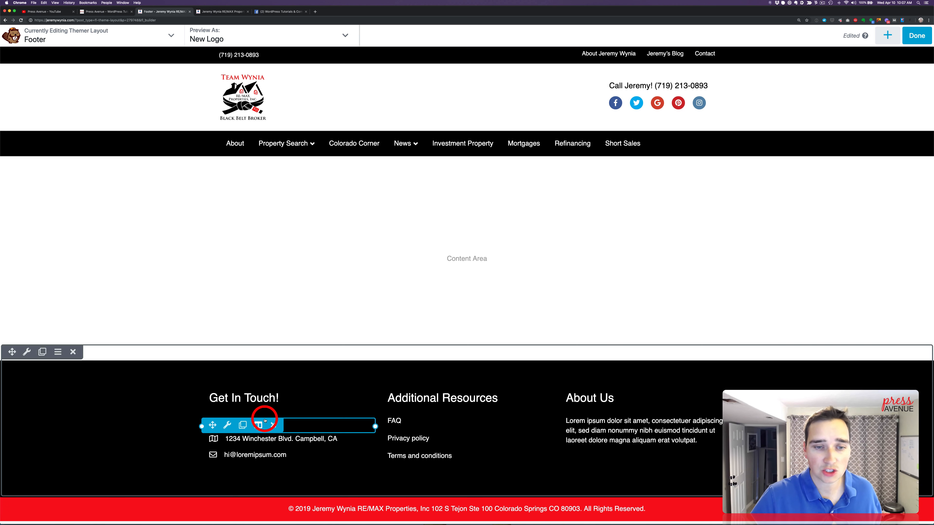
# Replace the placeholder phone number under Get In Touch! with the agent's phone number
pyautogui.click(317, 424)
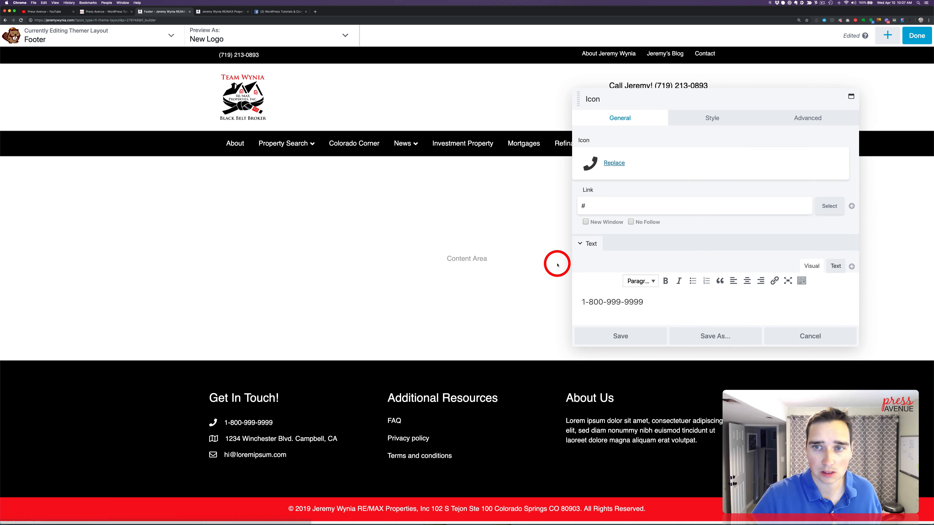
pyautogui.moveTo(644, 302); pyautogui.dragTo(593, 301)
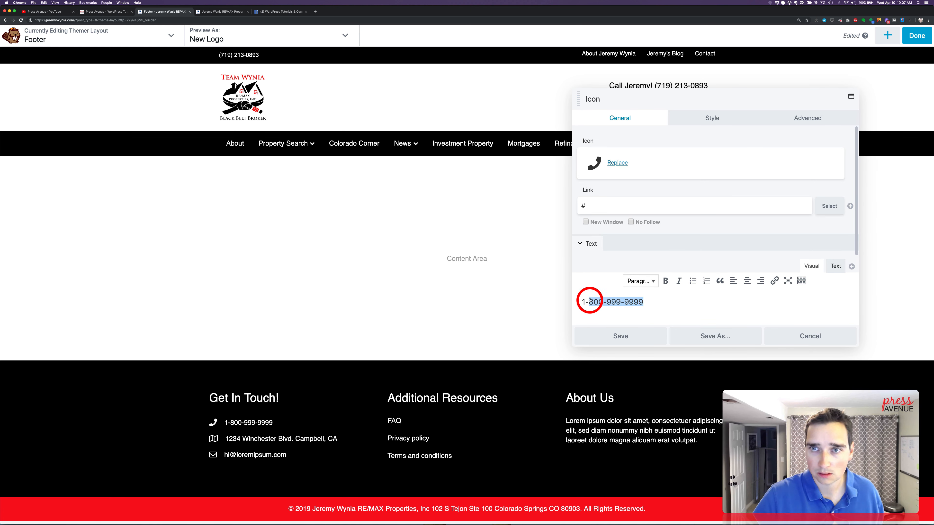
pyautogui.write('7')
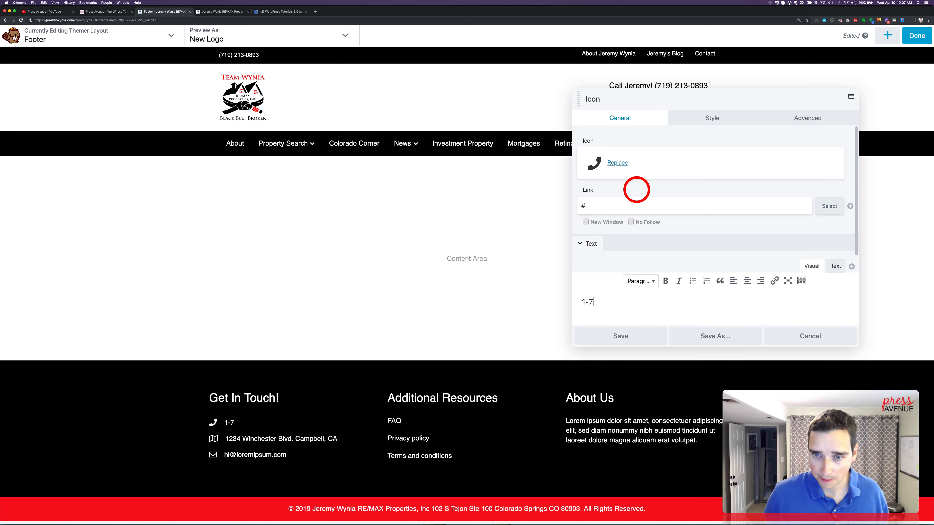
pyautogui.press('BackSpace')
pyautogui.write('(719) 213')
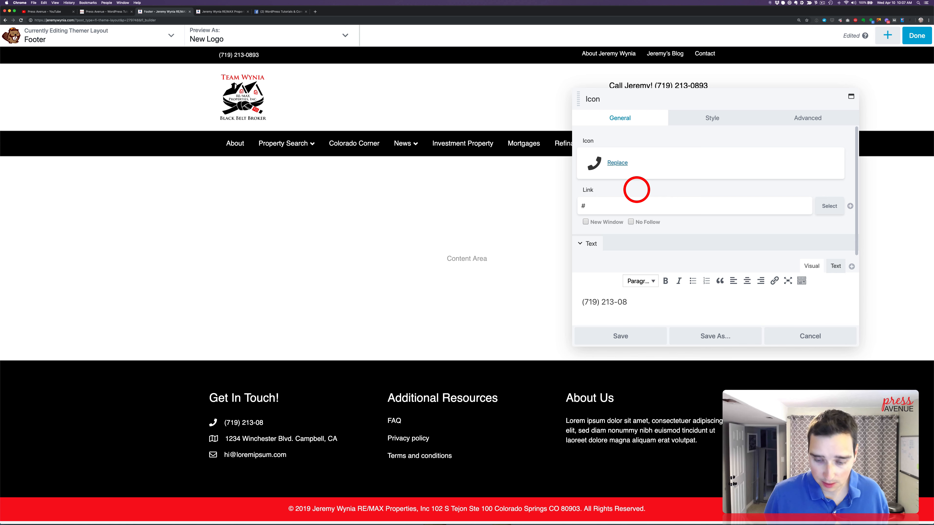
# Set the phone icon's link to a tel: address containing the agent's phone number with country code 1
pyautogui.scroll(-3, 668, 234)
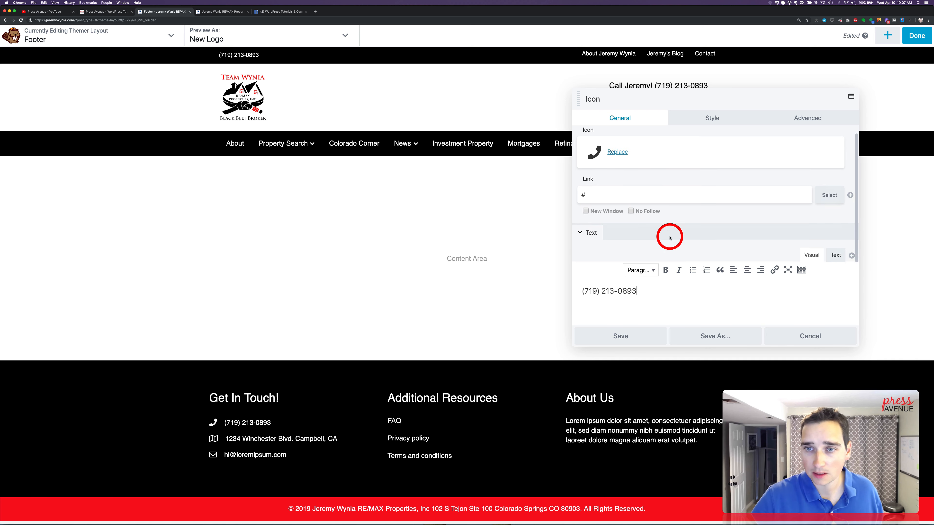
pyautogui.moveTo(601, 167); pyautogui.dragTo(581, 162)
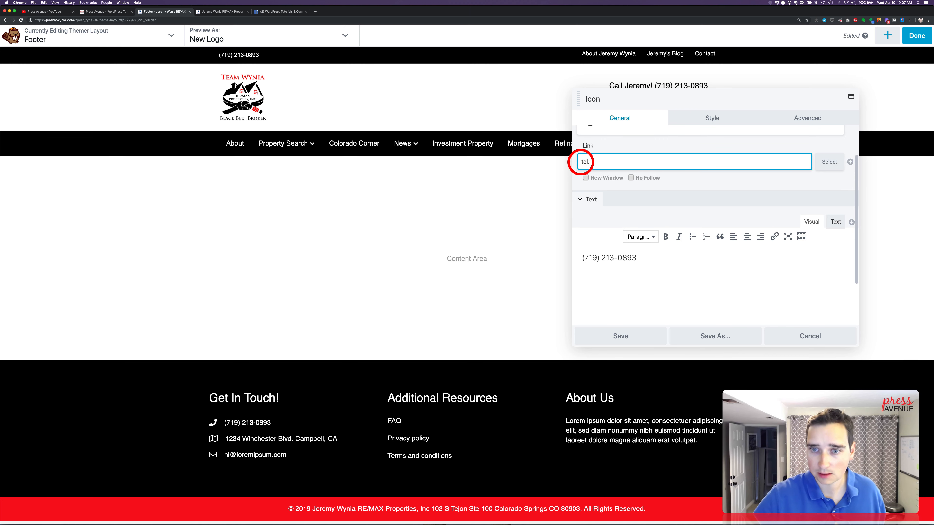
pyautogui.moveTo(658, 265); pyautogui.dragTo(594, 256)
pyautogui.press('super+c')
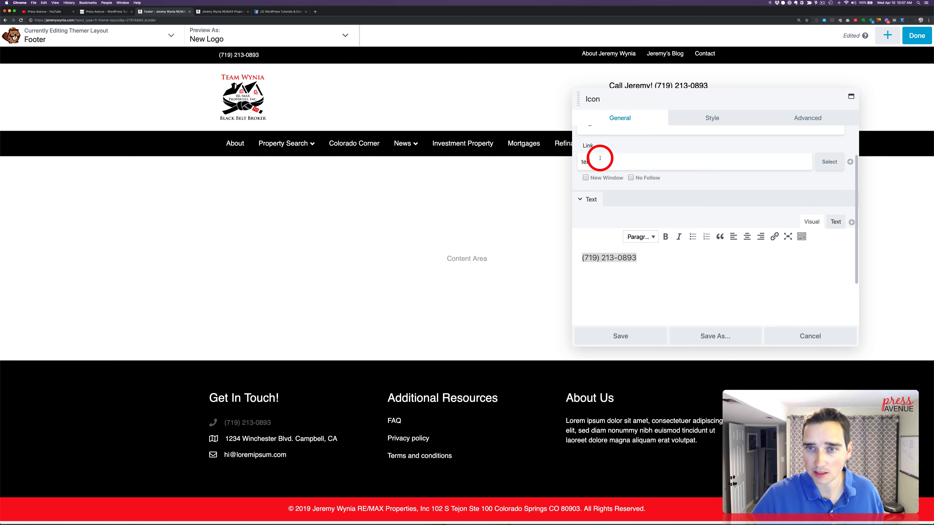
pyautogui.click(600, 158)
pyautogui.press('super+v')
pyautogui.click(592, 162)
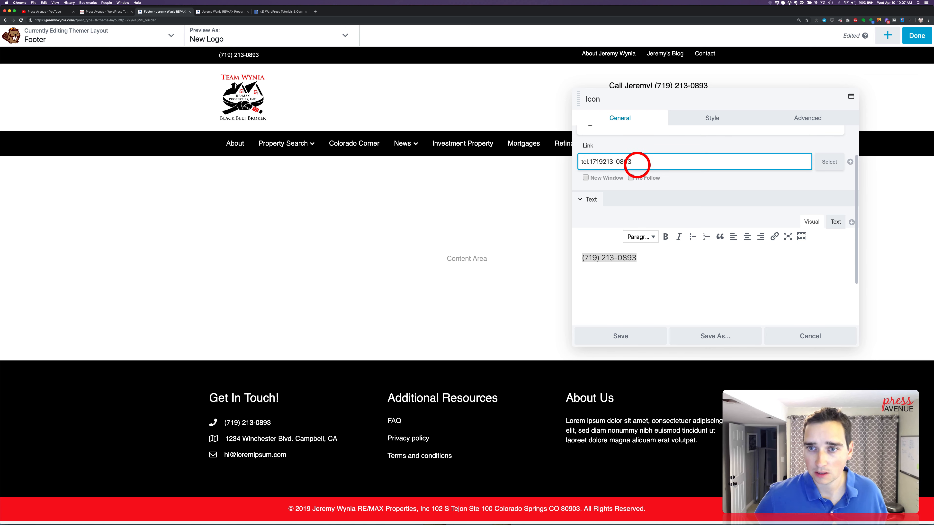
# Link the phone number text to the same tel: address as the icon and save the module
pyautogui.moveTo(647, 160); pyautogui.dragTo(563, 156)
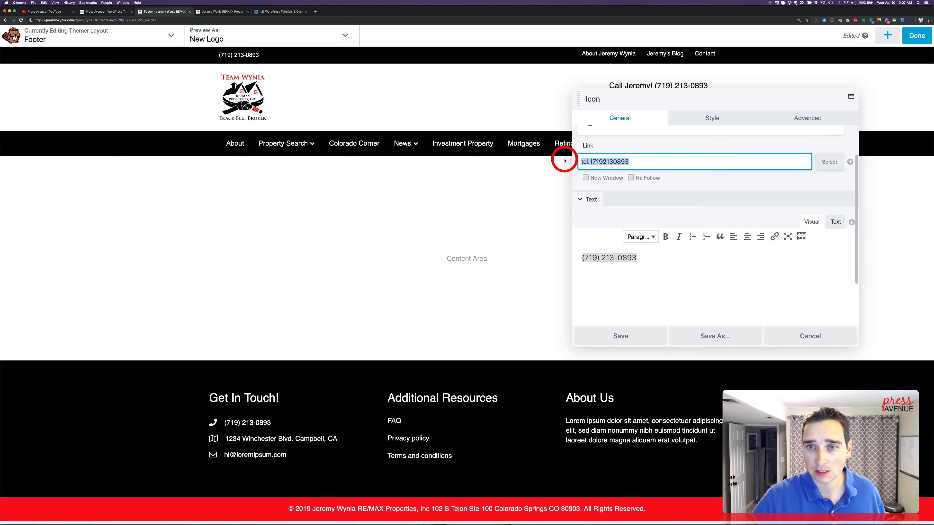
pyautogui.click(703, 263)
pyautogui.moveTo(703, 263); pyautogui.dragTo(581, 258)
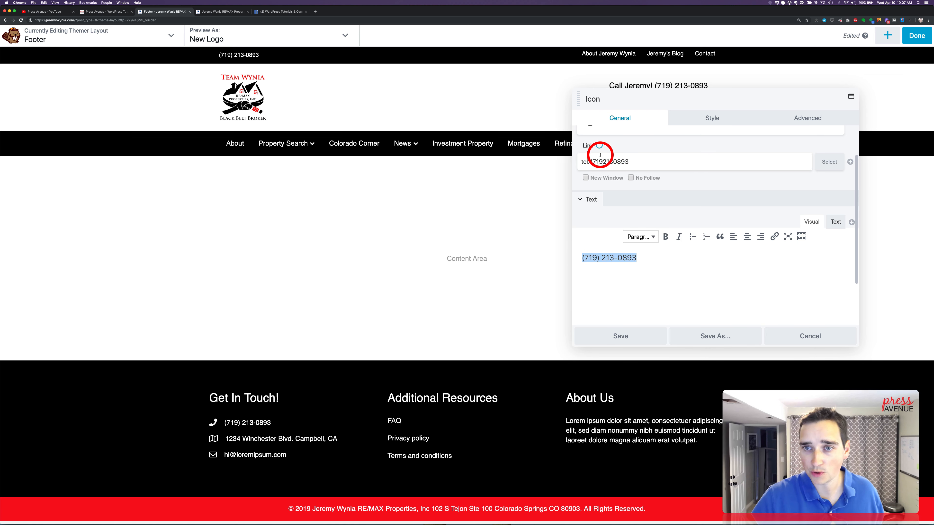
pyautogui.scroll(2, 600, 155)
pyautogui.click(774, 265)
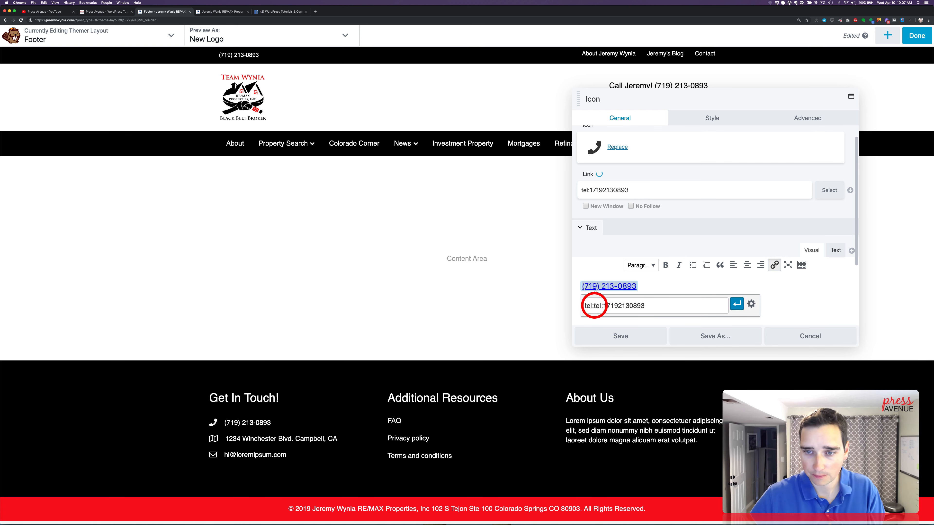
pyautogui.moveTo(593, 306); pyautogui.dragTo(580, 306)
pyautogui.press('BackSpace')
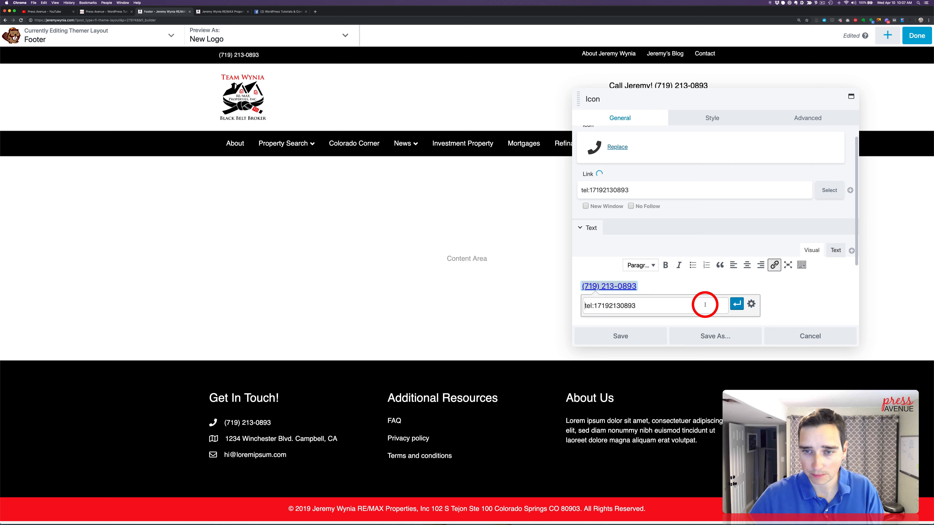
pyautogui.click(736, 304)
pyautogui.click(625, 336)
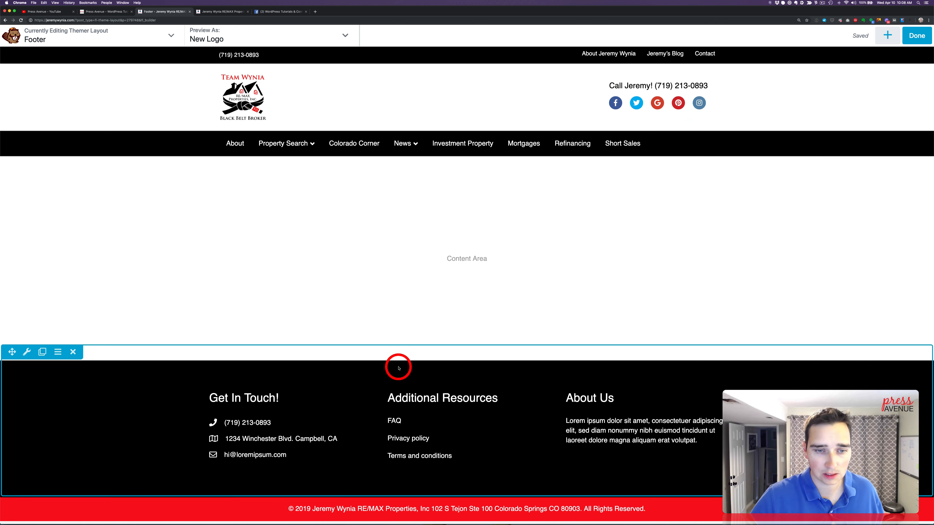
# Replace the placeholder address beside the map icon with the office's street address and save the module
pyautogui.click(327, 443)
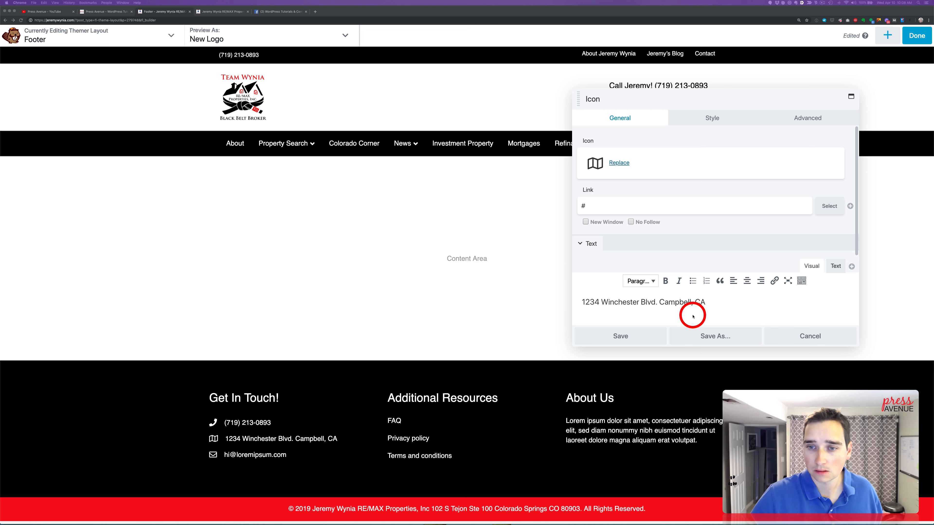
pyautogui.click(688, 309)
pyautogui.press('super+a')
pyautogui.write('102 S TEJON STE 100 COLORADO SPRINGS CO 80903')
pyautogui.moveTo(610, 205); pyautogui.dragTo(545, 205)
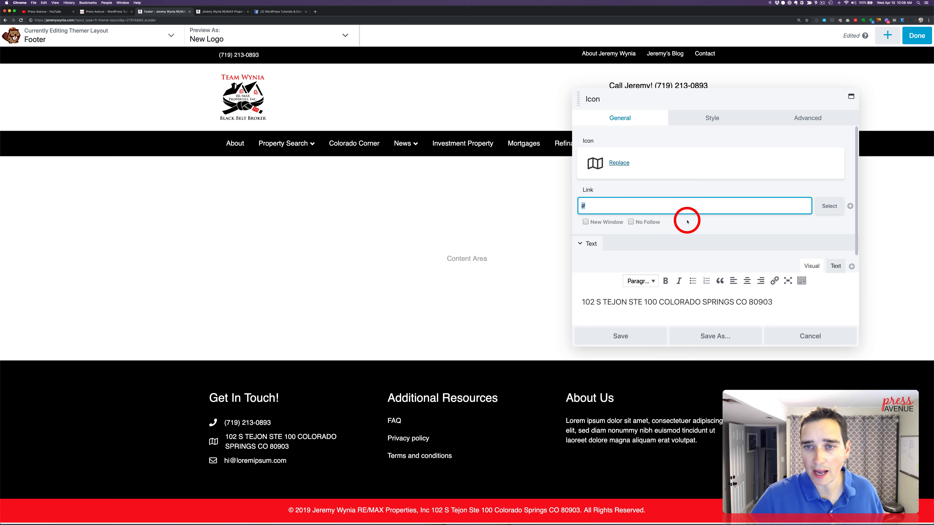
pyautogui.scroll(-2, 678, 214)
pyautogui.click(717, 276)
pyautogui.click(642, 336)
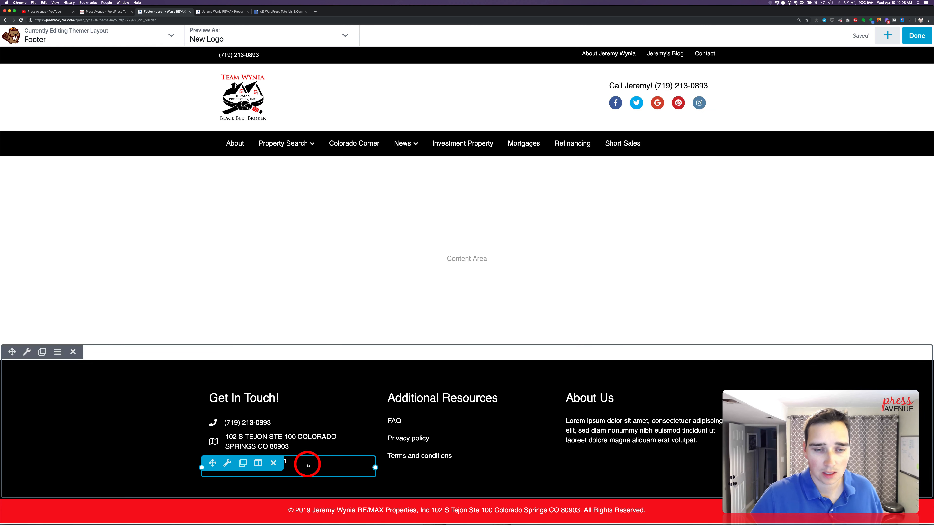
# Replace the placeholder e-mail text beside the envelope icon with "Contact Form" and link it to the site's Contact page
pyautogui.click(308, 462)
pyautogui.tripleClick(679, 302)
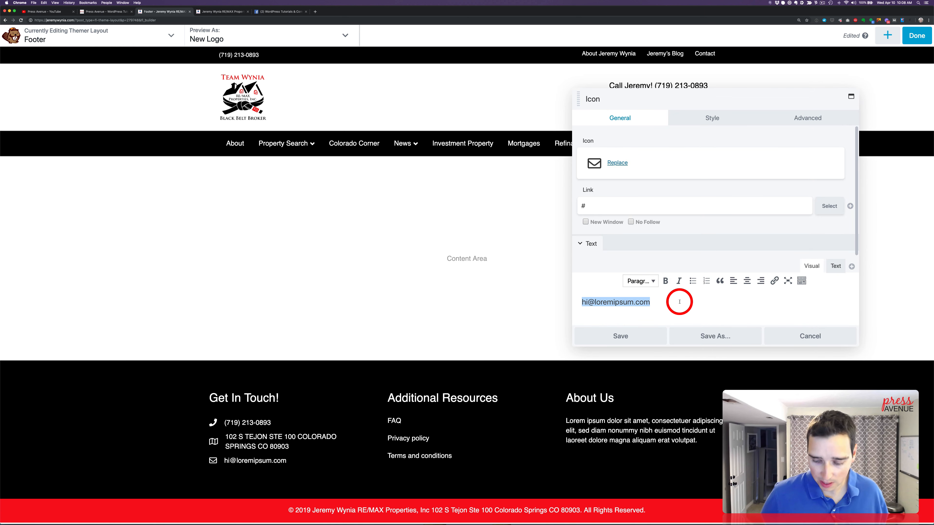
pyautogui.write('Contact Form')
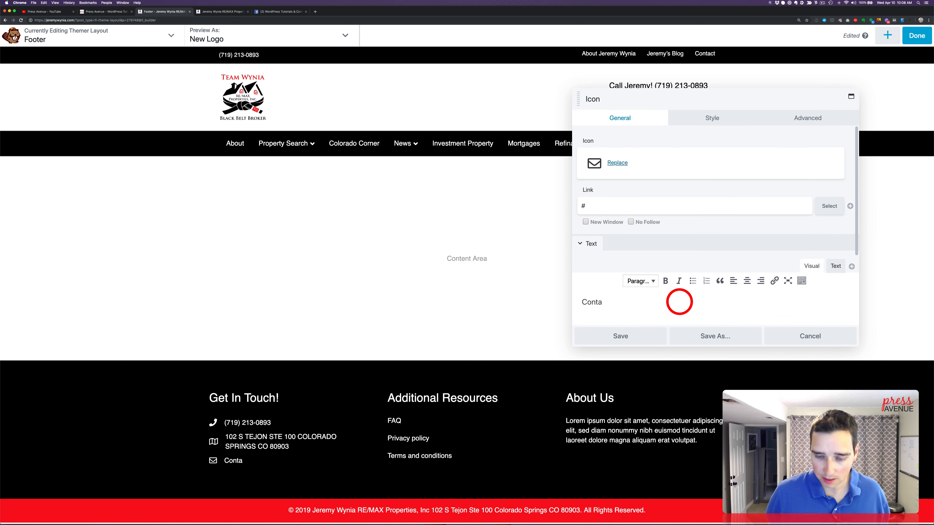
pyautogui.click(774, 280)
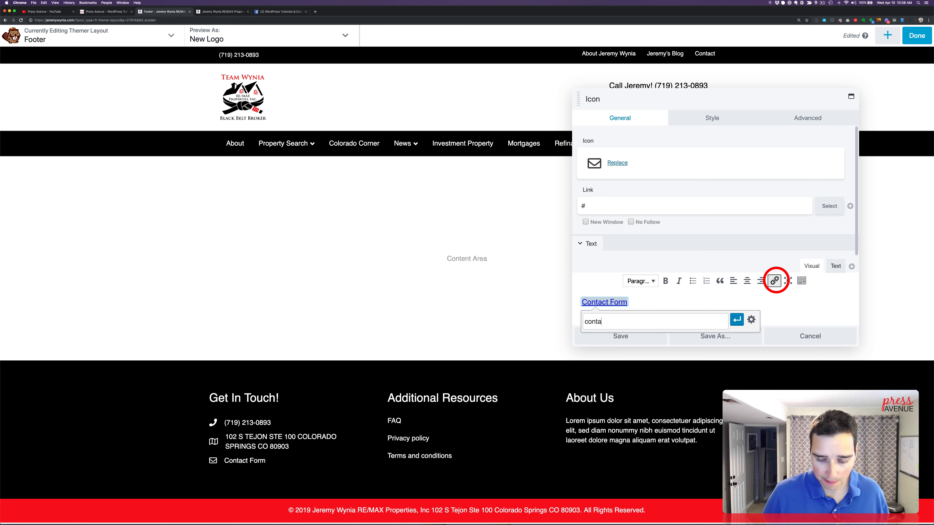
pyautogui.click(653, 340)
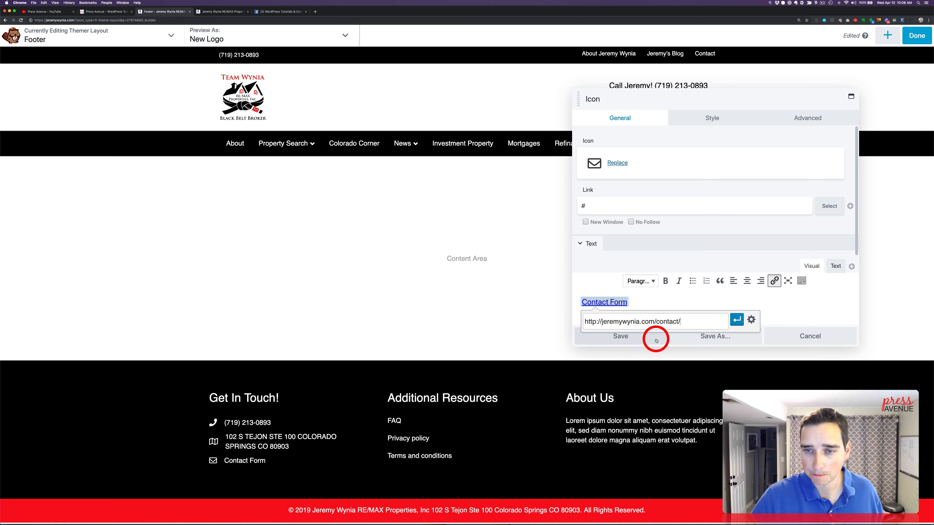
pyautogui.click(737, 322)
# Set the envelope icon's link to the same /contact/ URL as its text and save the module
pyautogui.click(635, 207)
pyautogui.press('super+a')
pyautogui.write('http://jeremywynia.com/contact/')
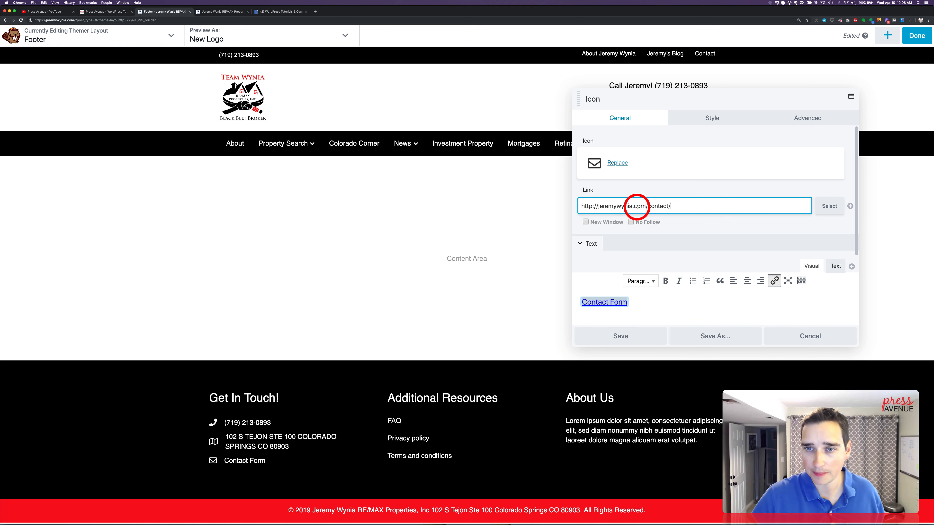
pyautogui.click(641, 333)
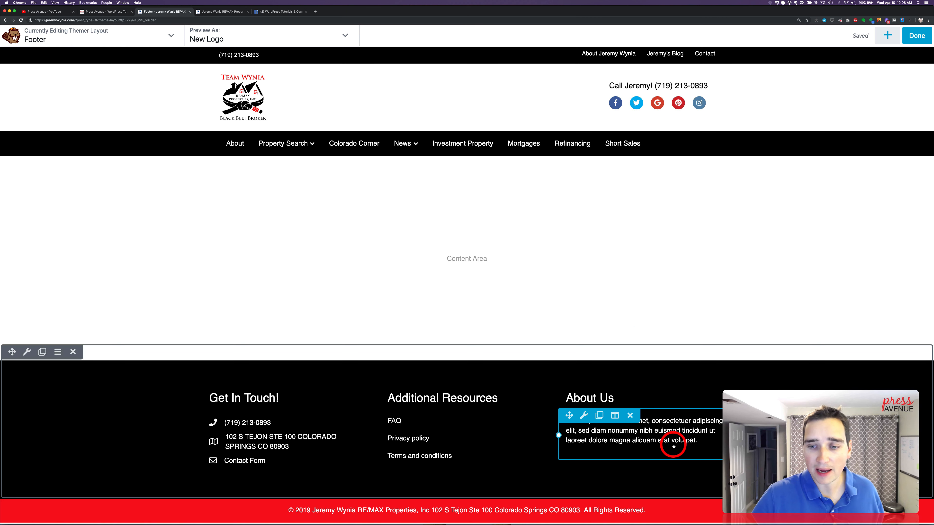
# Add a "Learn More" line below the About Us paragraph, link it to the site's /about/ page and save the module
pyautogui.click(695, 426)
pyautogui.click(758, 198)
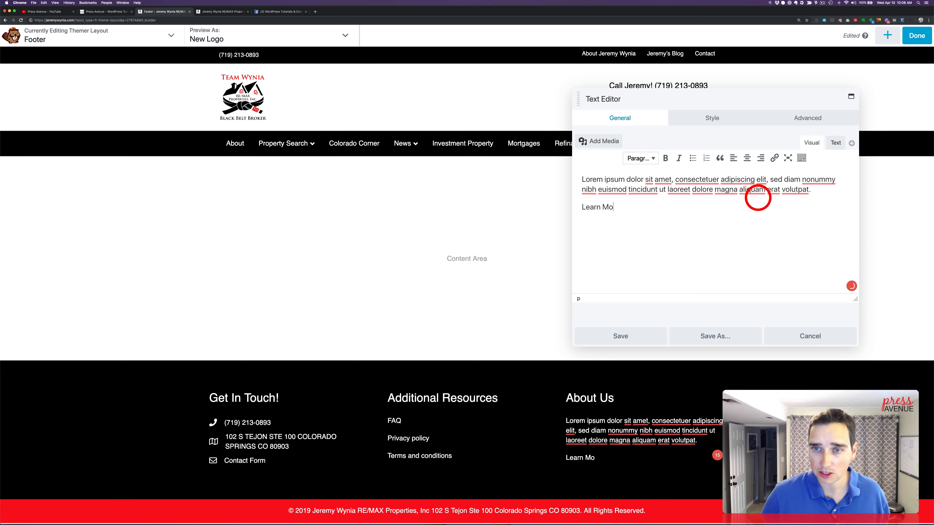
pyautogui.moveTo(625, 207); pyautogui.dragTo(583, 208)
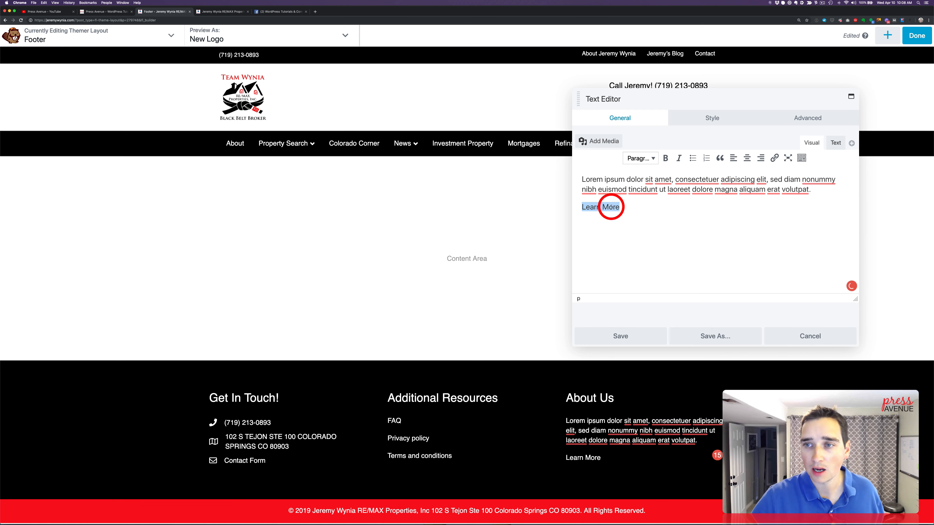
pyautogui.click(775, 159)
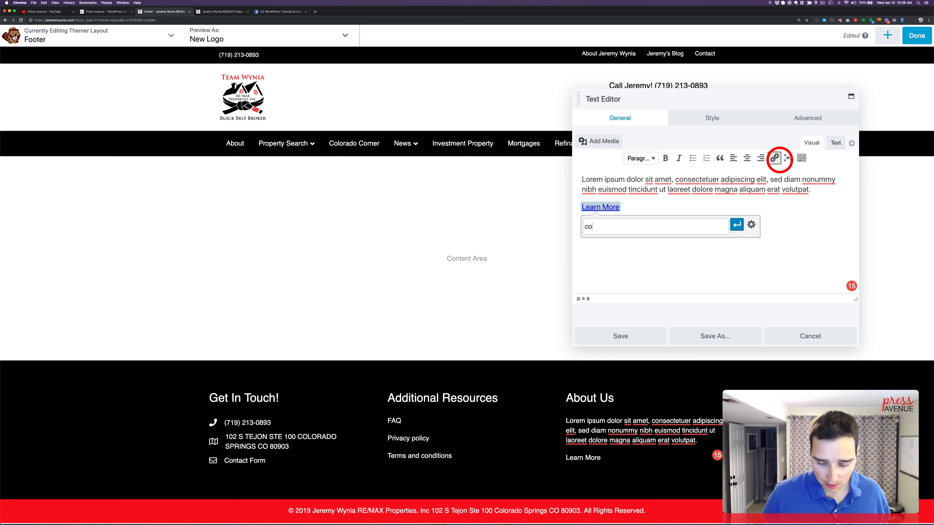
pyautogui.press('BackSpace')
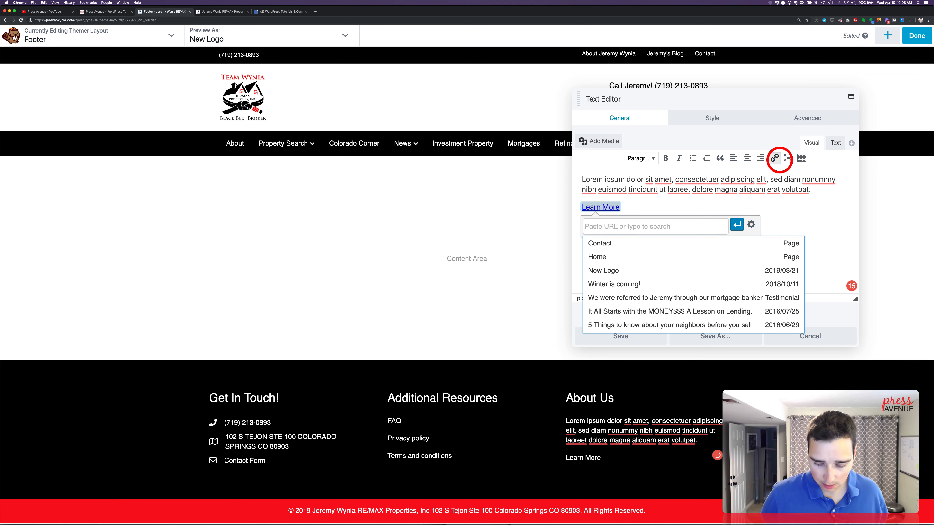
pyautogui.scroll(-5, 604, 278)
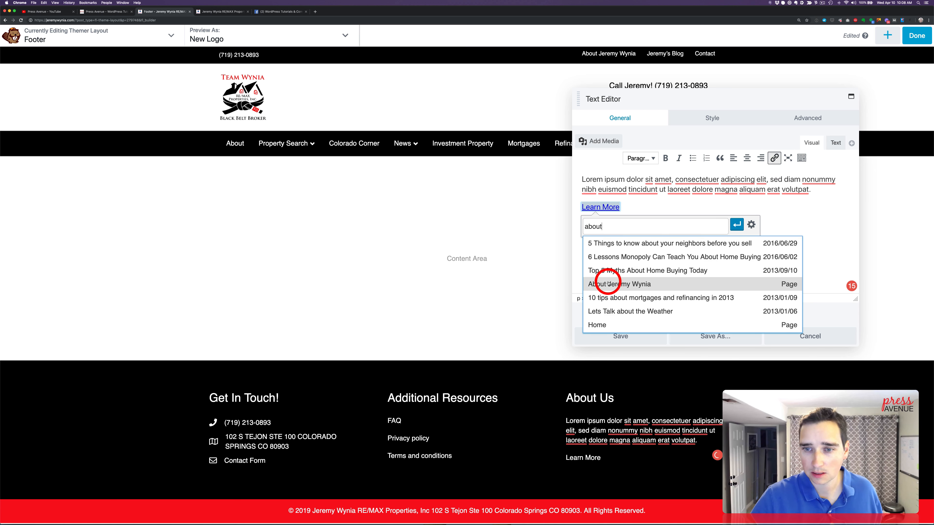
pyautogui.scroll(-5, 648, 288)
pyautogui.scroll(-10, 649, 288)
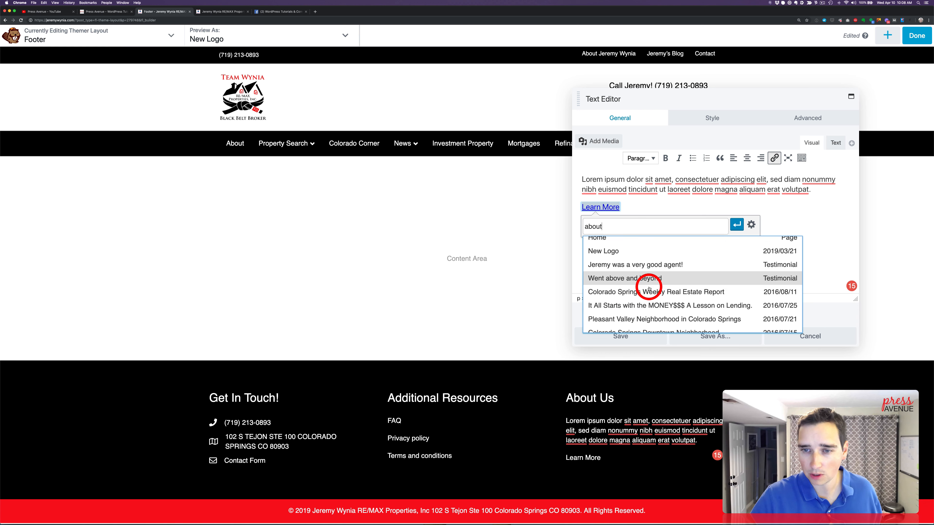
pyautogui.write('about')
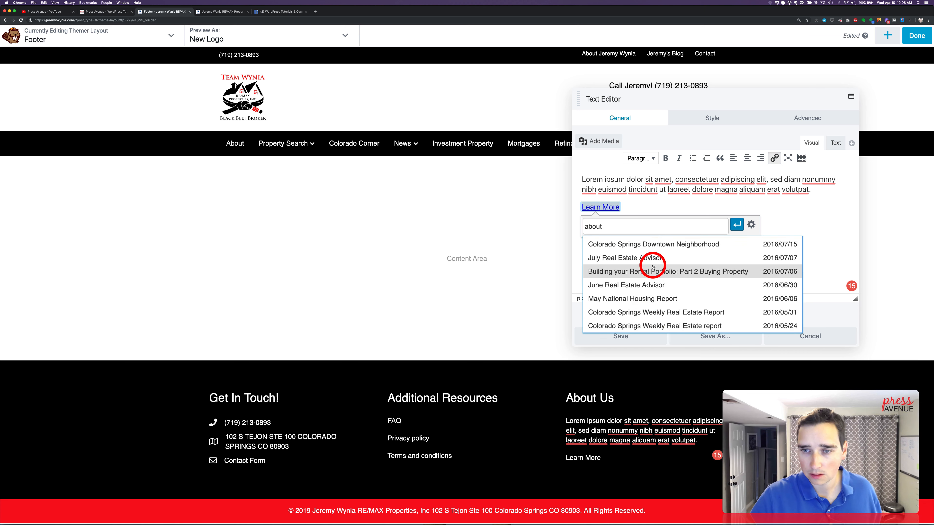
pyautogui.click(673, 281)
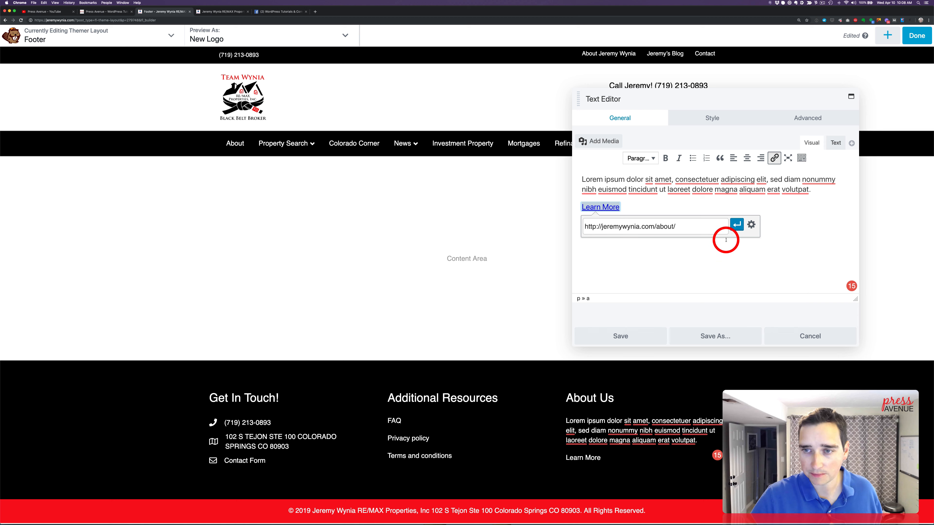
pyautogui.click(735, 226)
pyautogui.click(646, 341)
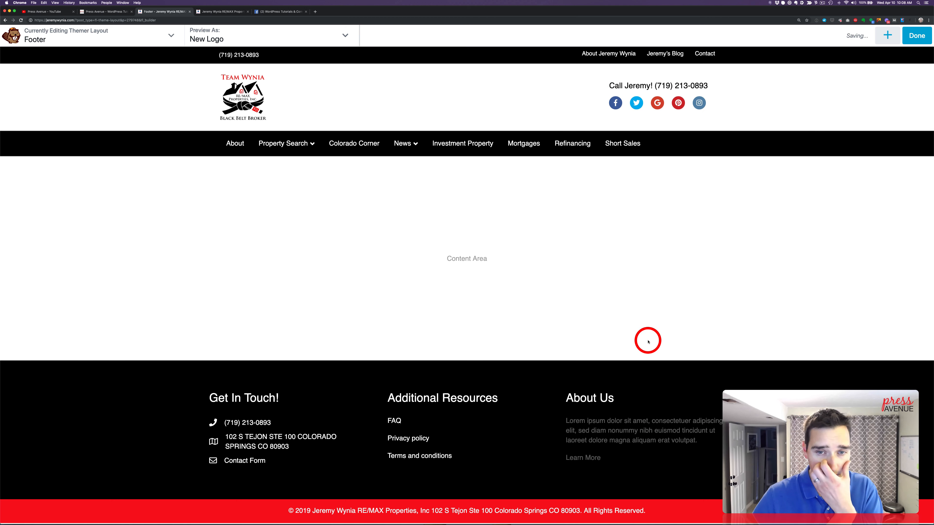
# Publish the Footer layout and check the new footer on the site's live home page
pyautogui.click(913, 36)
pyautogui.click(875, 37)
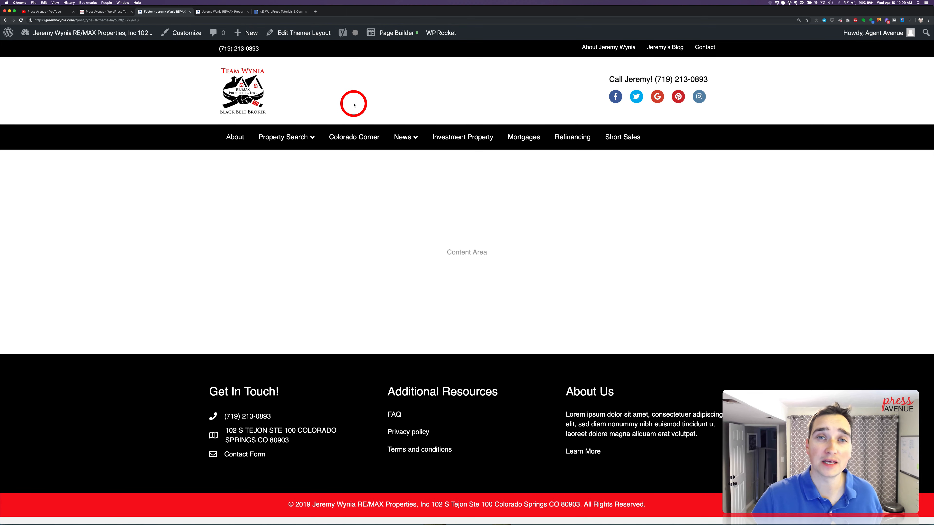
pyautogui.click(251, 89)
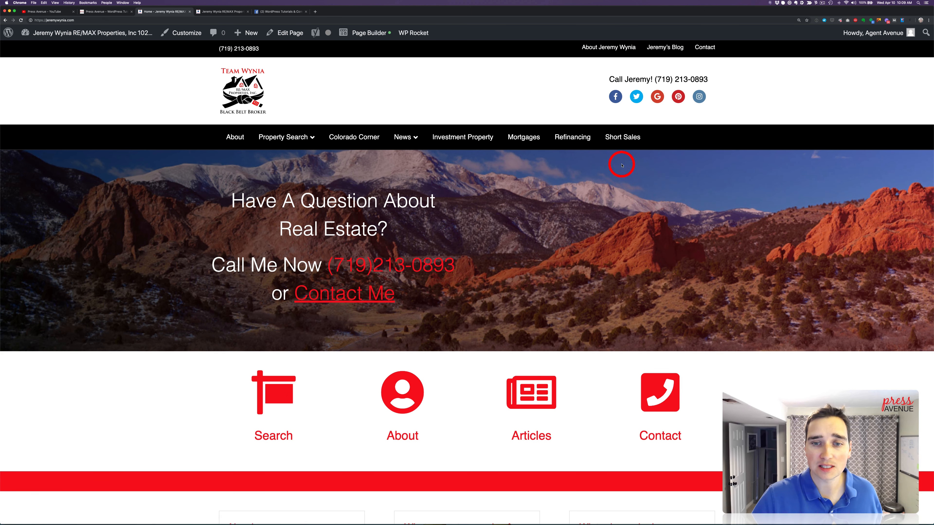
pyautogui.scroll(-9, 619, 162)
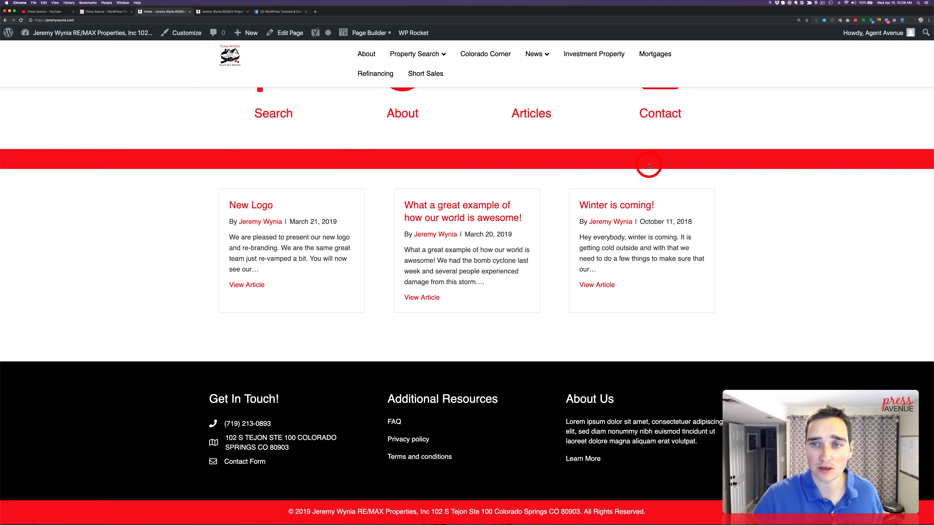
pyautogui.scroll(8, 648, 162)
pyautogui.scroll(-8, 649, 166)
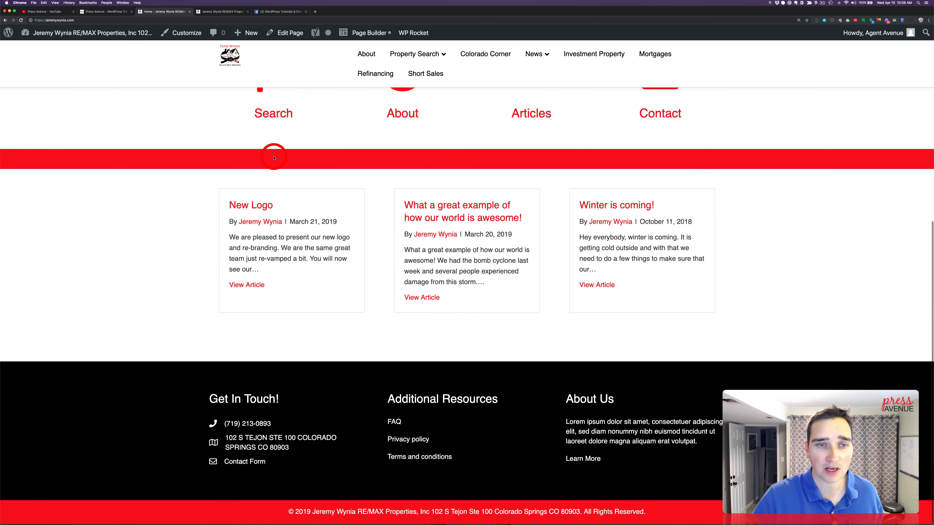